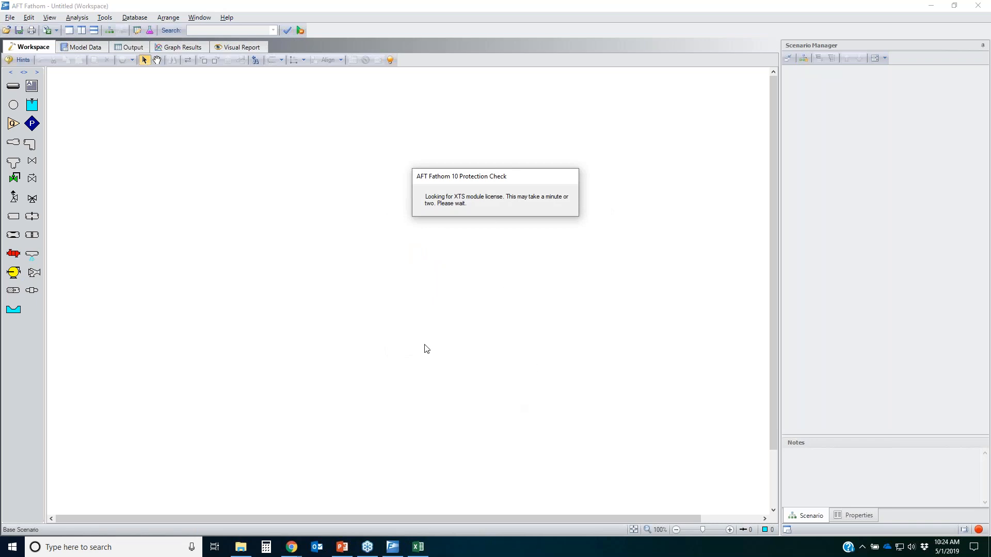
# Load the Pump Sizing scenario and check its time simulation mode
pyautogui.click(479, 333)
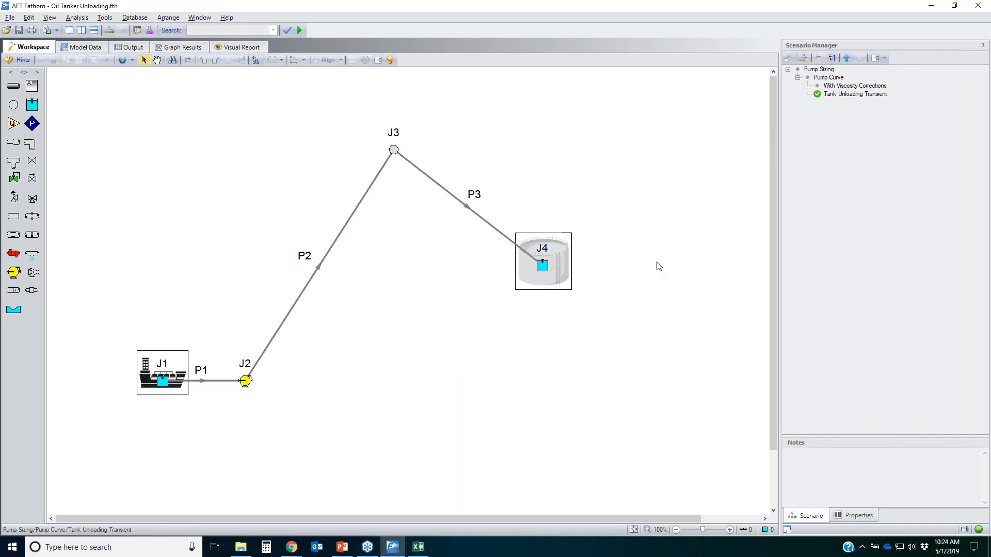
pyautogui.doubleClick(819, 70)
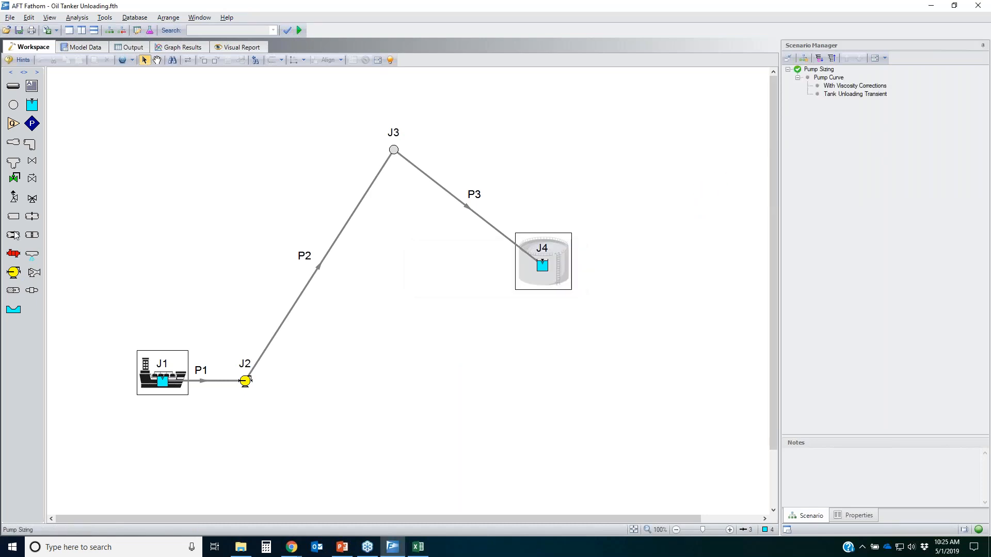
pyautogui.click(77, 18)
pyautogui.moveTo(104, 18)
pyautogui.moveTo(71, 19)
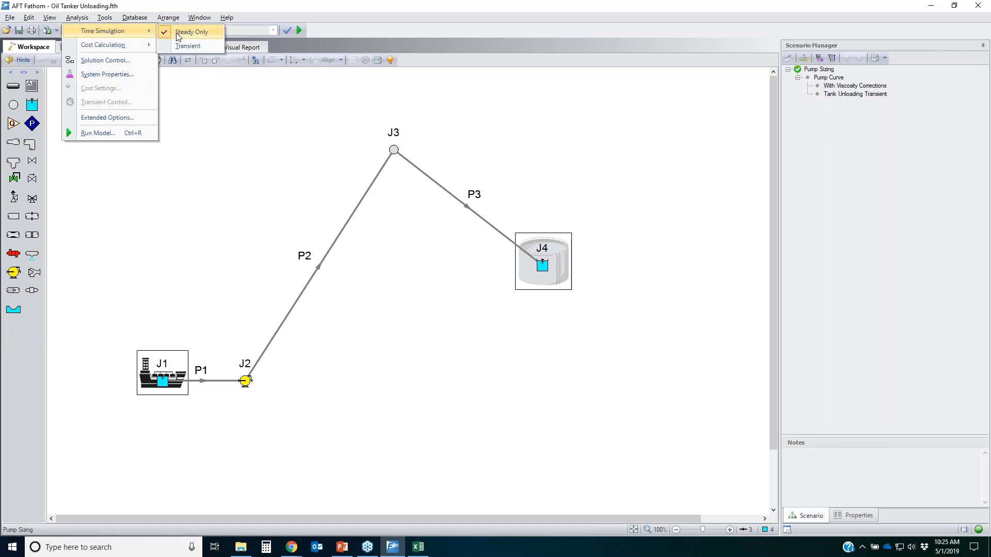
pyautogui.click(466, 340)
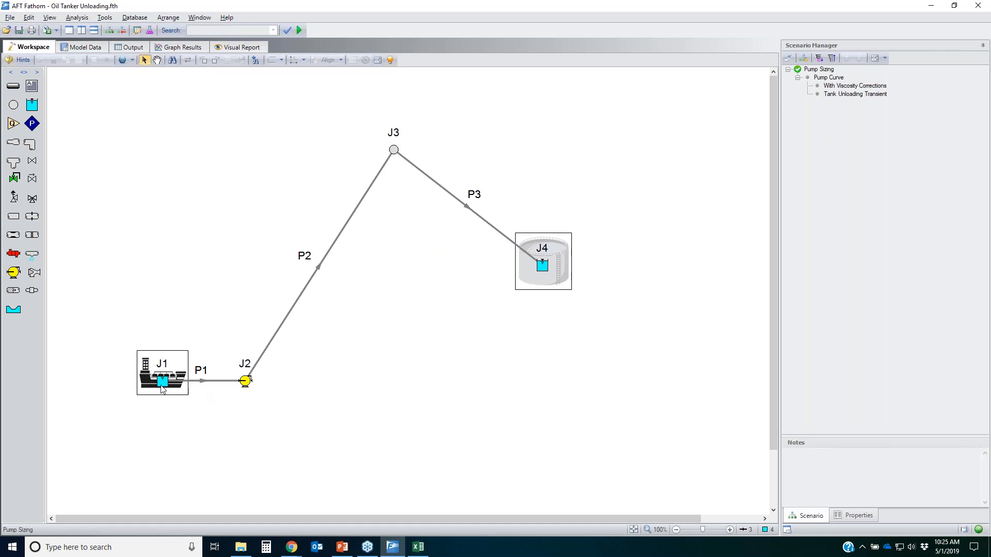
# Review the analysis type and fixed flow rate of pump J2, closing its properties without changes
pyautogui.click(246, 382)
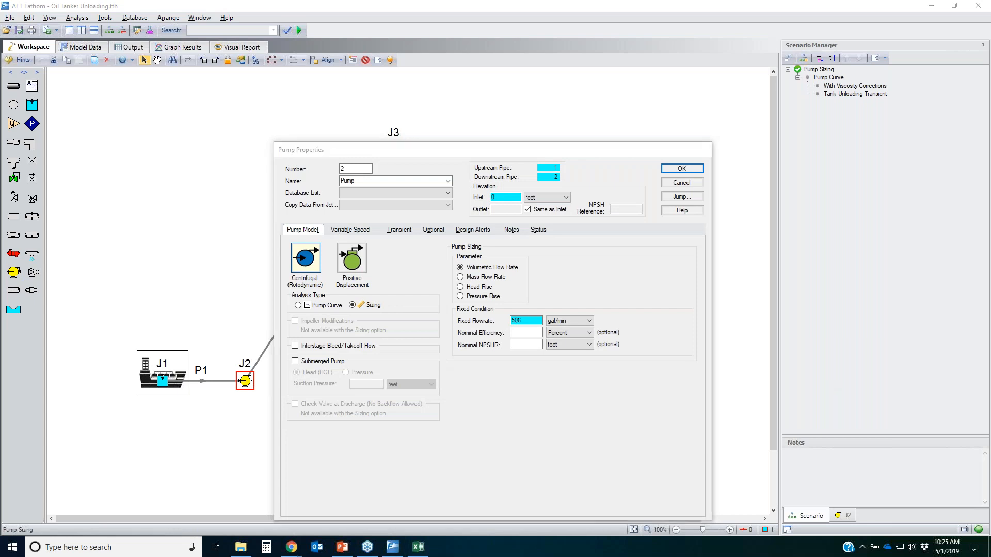
pyautogui.moveTo(432, 309)
pyautogui.mouseDown()
pyautogui.moveTo(465, 328)
pyautogui.moveTo(450, 314)
pyautogui.mouseUp()
pyautogui.moveTo(467, 300); pyautogui.dragTo(521, 299)
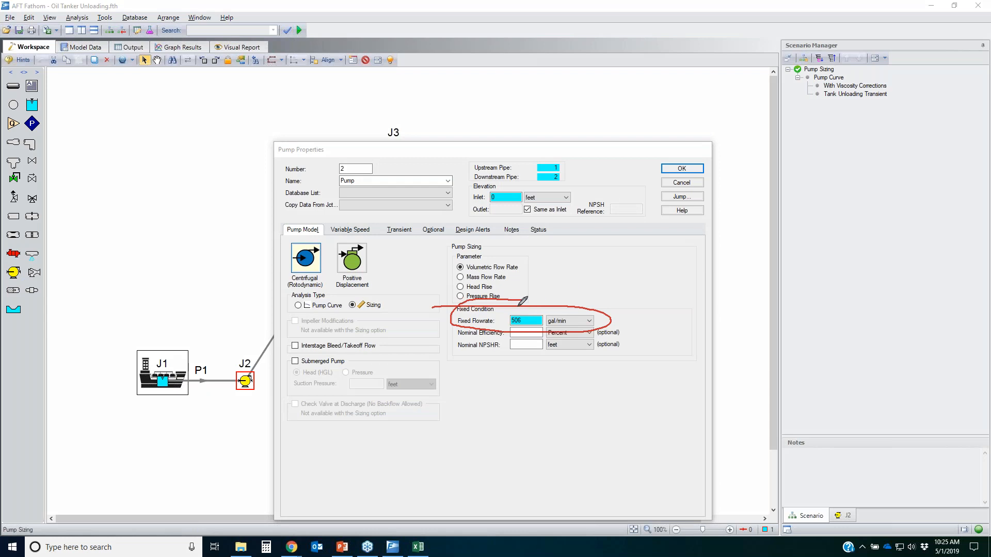
pyautogui.moveTo(384, 299)
pyautogui.mouseDown()
pyautogui.moveTo(343, 302)
pyautogui.moveTo(403, 287)
pyautogui.mouseUp()
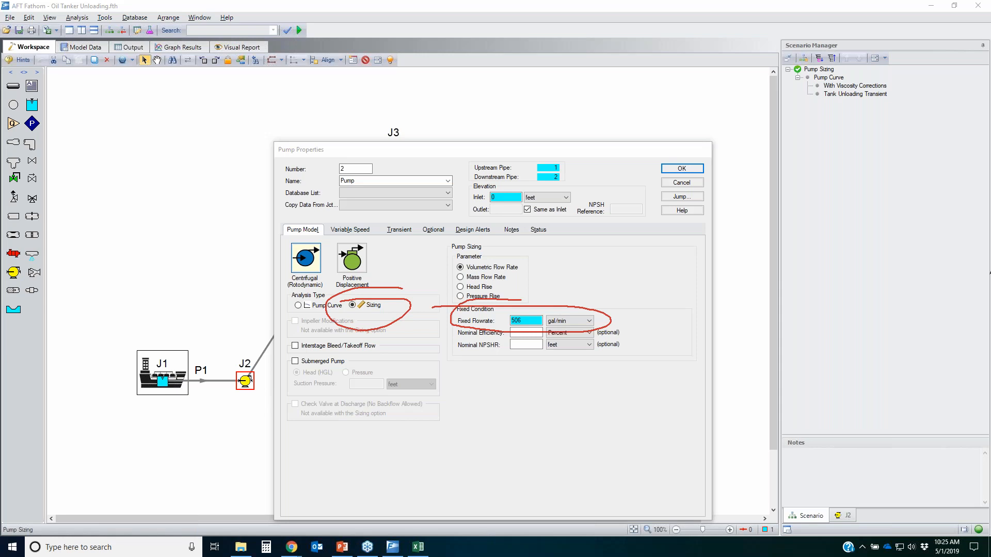
pyautogui.click(684, 183)
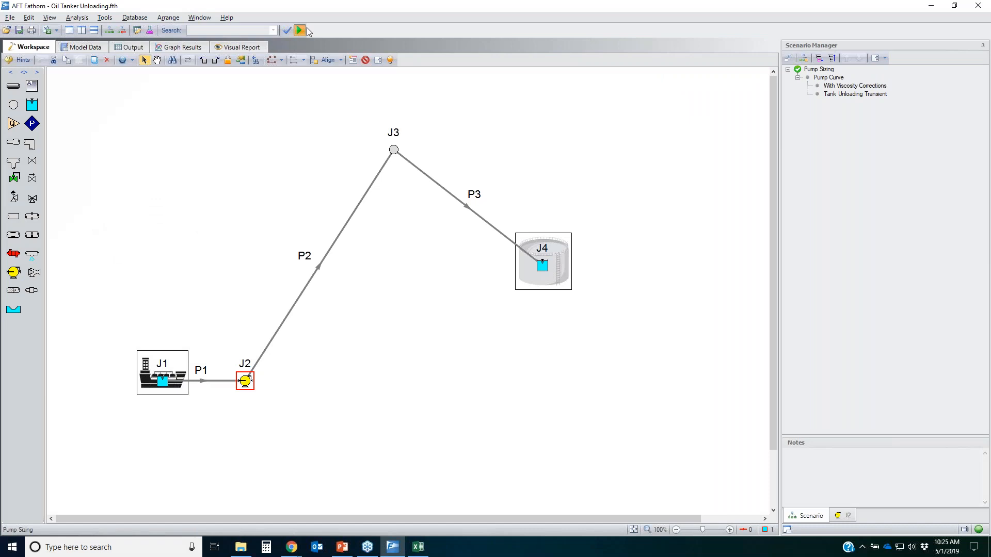
# Run the model and inspect the pump's head rise in the Pump Summary results with enlarged output tables
pyautogui.click(299, 31)
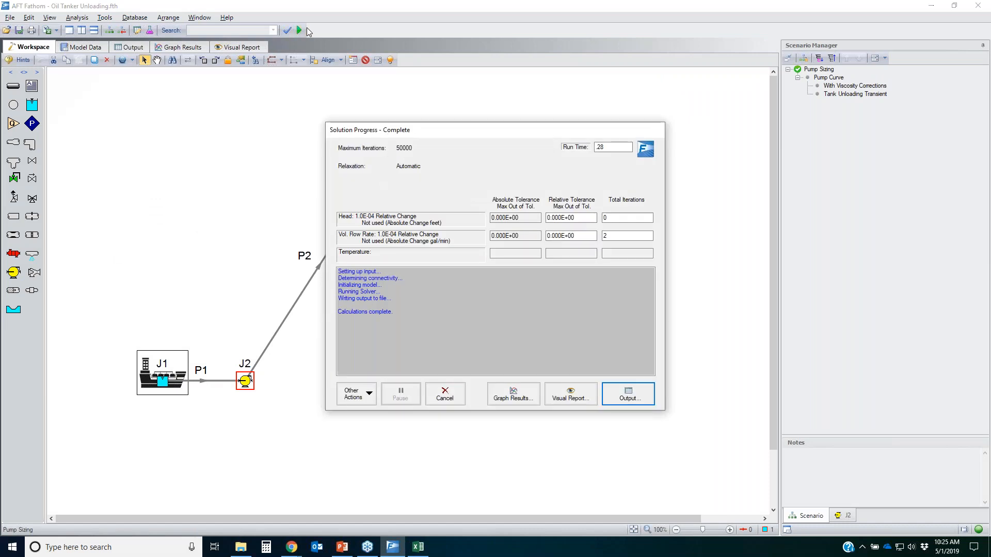
pyautogui.press('Return')
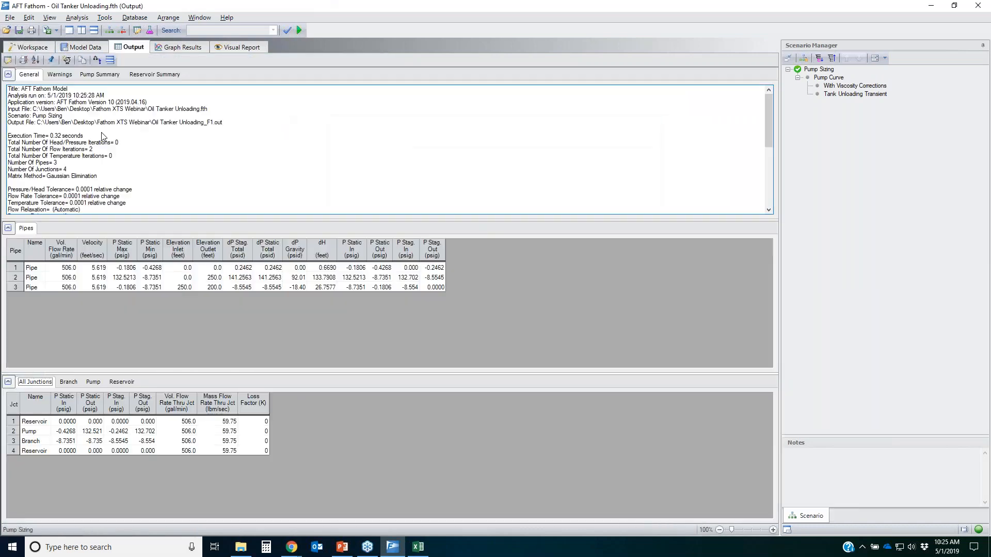
pyautogui.click(94, 73)
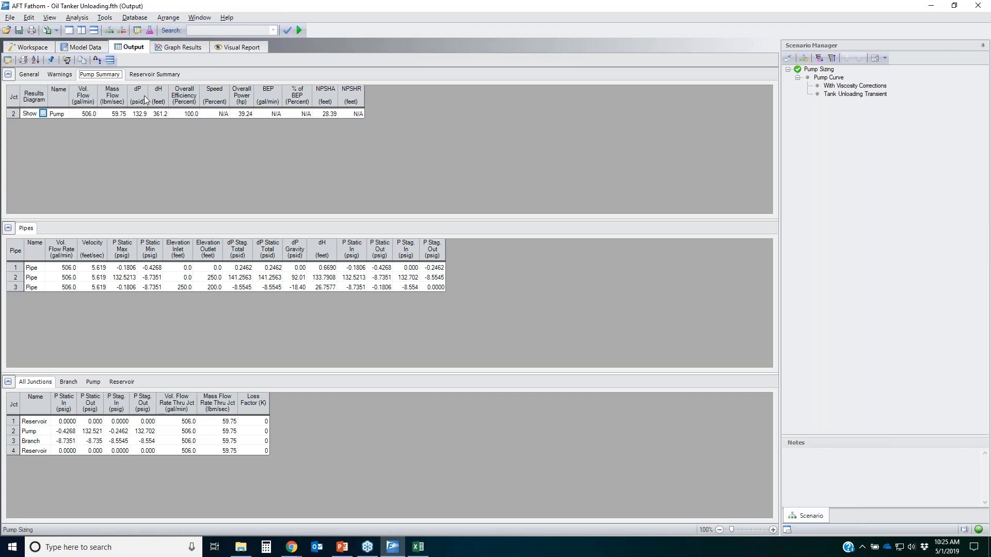
pyautogui.click(745, 529)
pyautogui.click(261, 132)
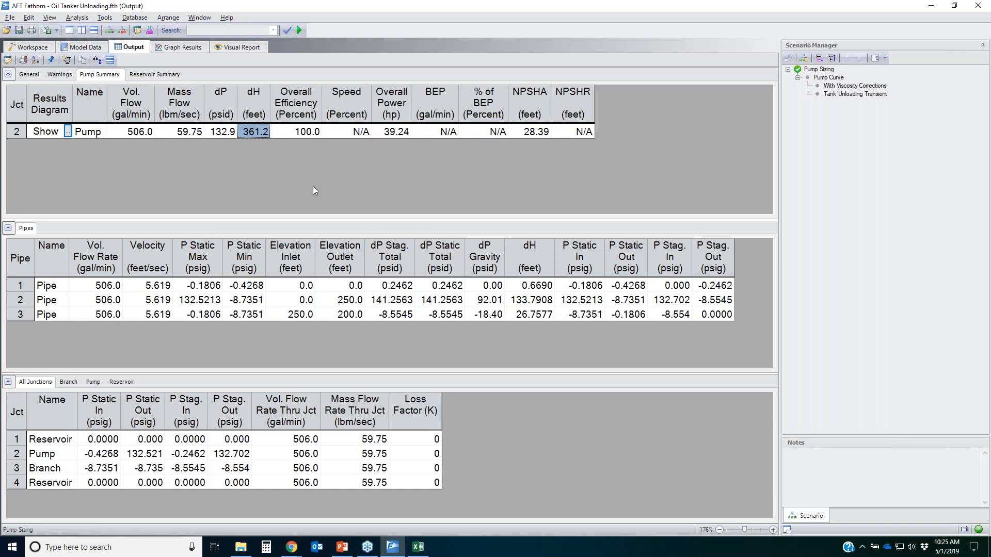
# Examine the inlet pressure of pipe P2 just downstream of pump J2 in the Visual Report
pyautogui.click(242, 47)
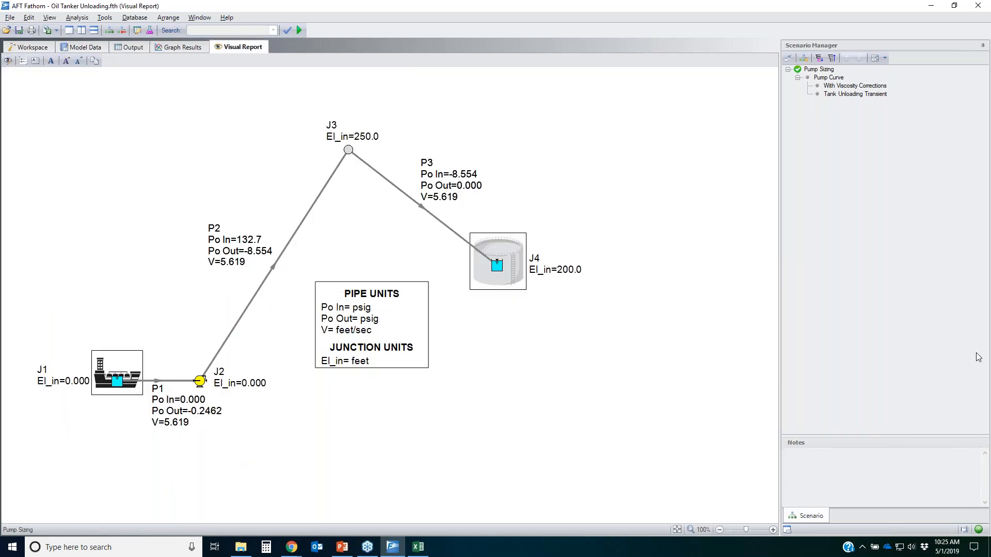
pyautogui.click(988, 355)
pyautogui.moveTo(203, 232)
pyautogui.mouseDown()
pyautogui.moveTo(266, 232)
pyautogui.moveTo(218, 246)
pyautogui.moveTo(203, 232)
pyautogui.mouseUp()
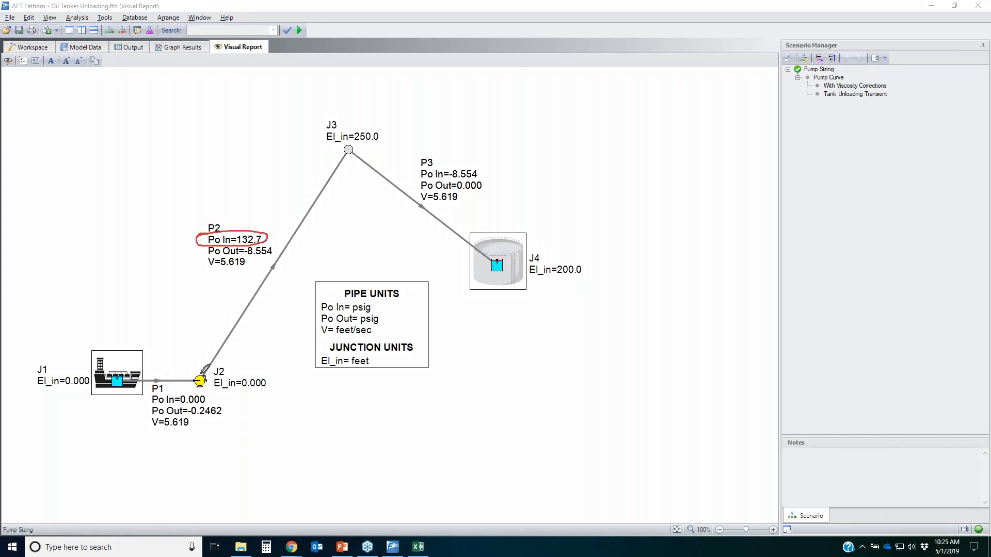
pyautogui.moveTo(199, 367)
pyautogui.mouseDown()
pyautogui.moveTo(191, 370)
pyautogui.moveTo(212, 372)
pyautogui.mouseUp()
pyautogui.press('Escape')
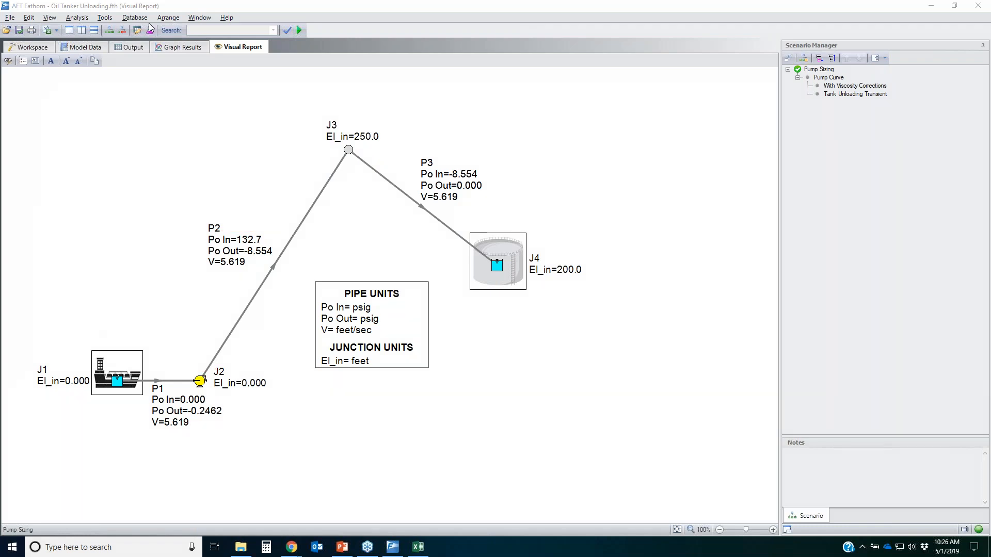
# Review the fluid's name, density and dynamic viscosity in the System Properties, closing them without changes
pyautogui.click(151, 30)
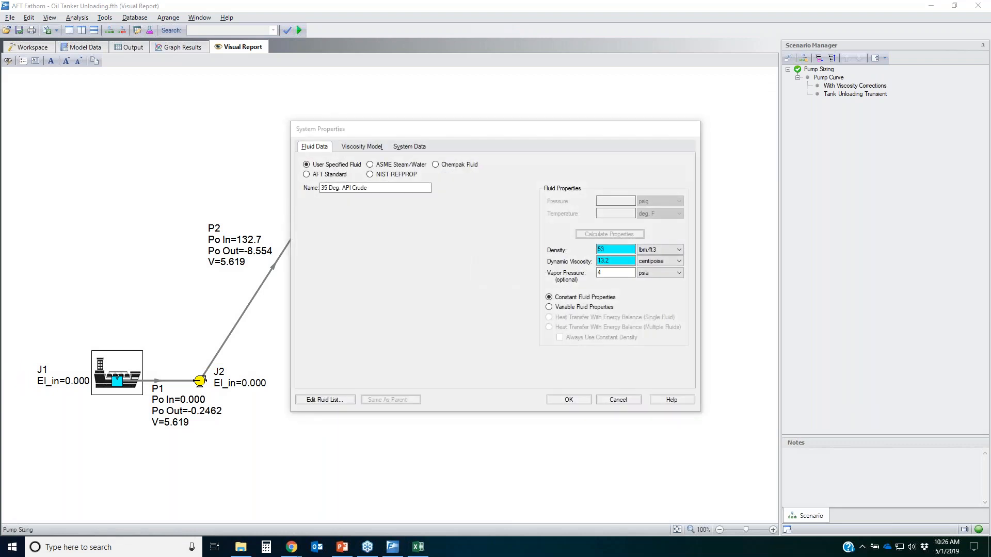
pyautogui.moveTo(621, 238)
pyautogui.mouseDown()
pyautogui.moveTo(537, 264)
pyautogui.moveTo(632, 239)
pyautogui.mouseUp()
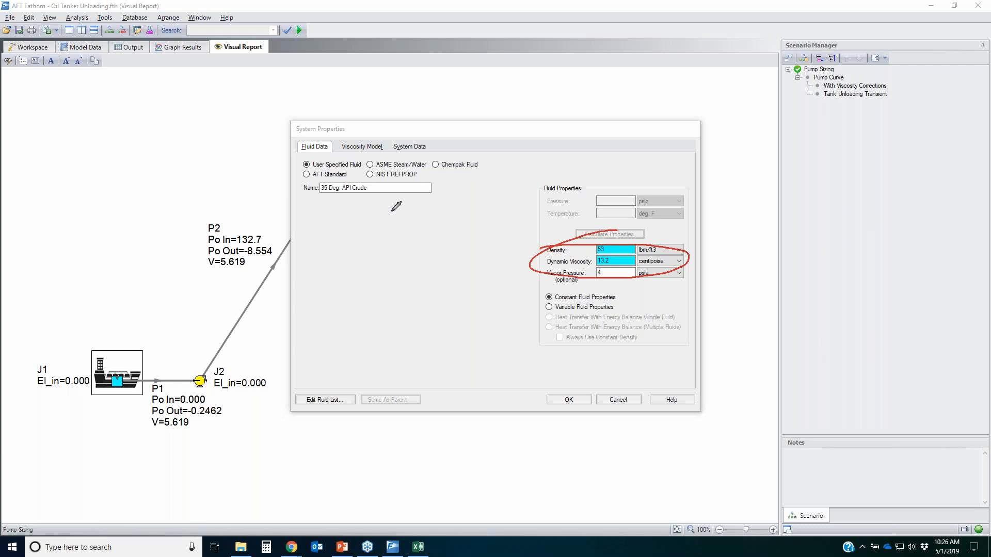
pyautogui.moveTo(337, 167)
pyautogui.mouseDown()
pyautogui.moveTo(372, 209)
pyautogui.moveTo(397, 177)
pyautogui.mouseUp()
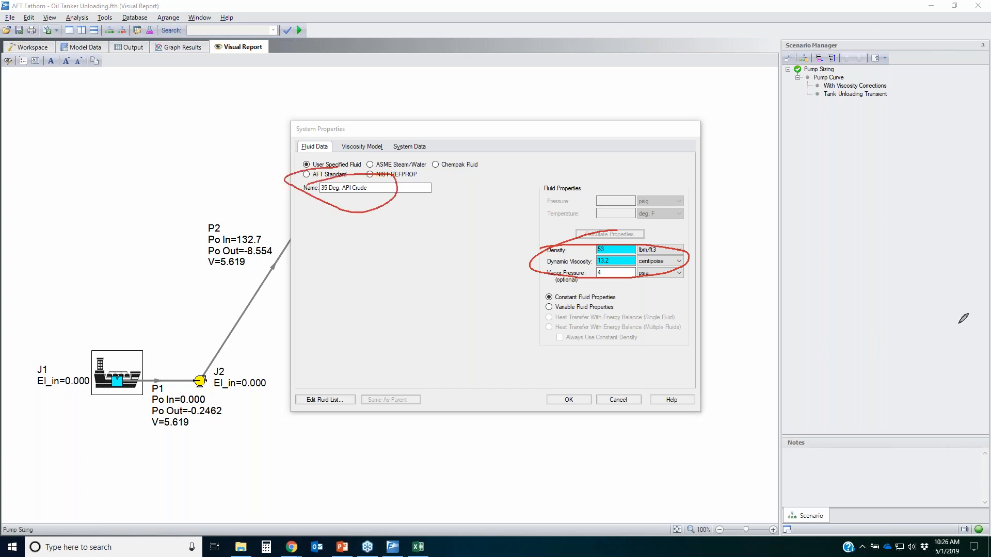
pyautogui.press('Escape')
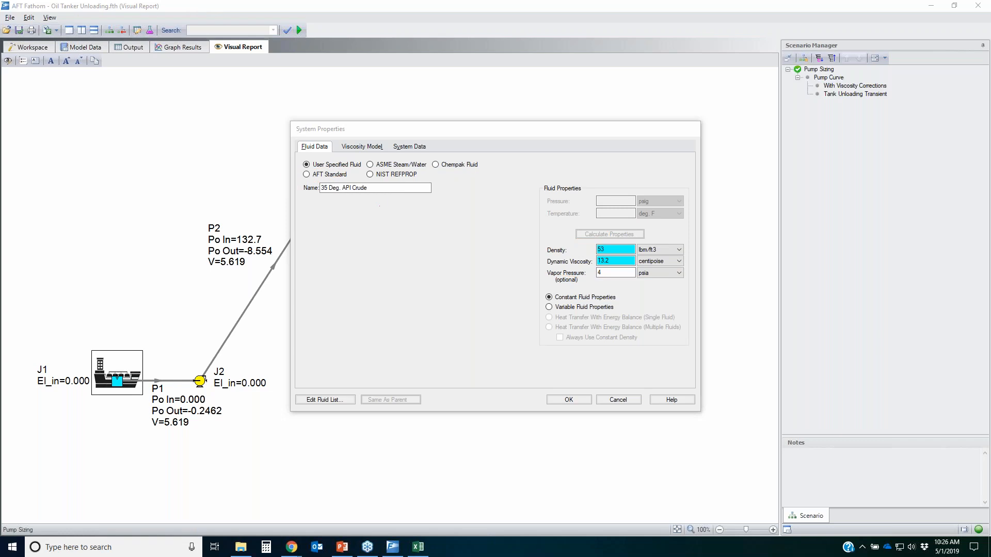
pyautogui.press('Escape')
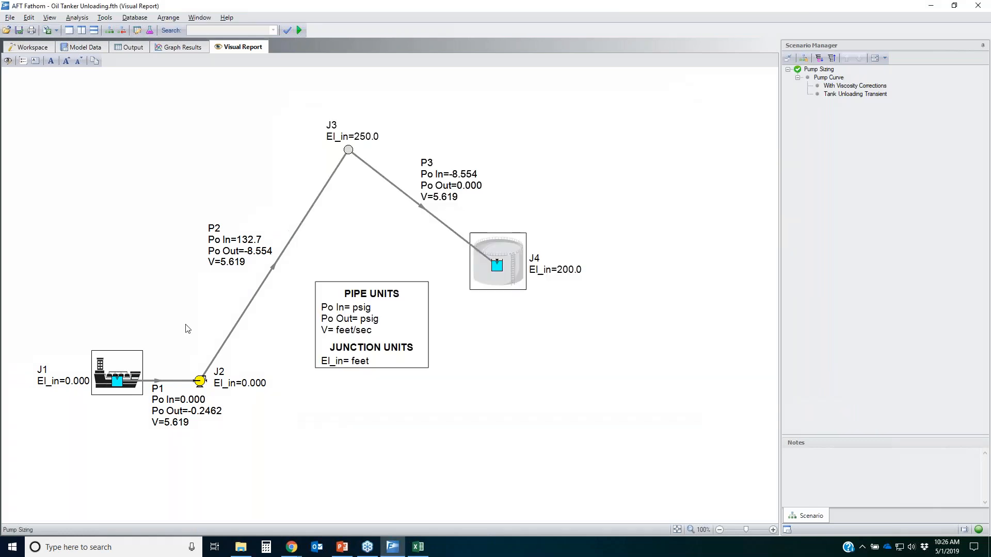
# Load the Pump Curve scenario and show its model in the Workspace
pyautogui.doubleClick(830, 77)
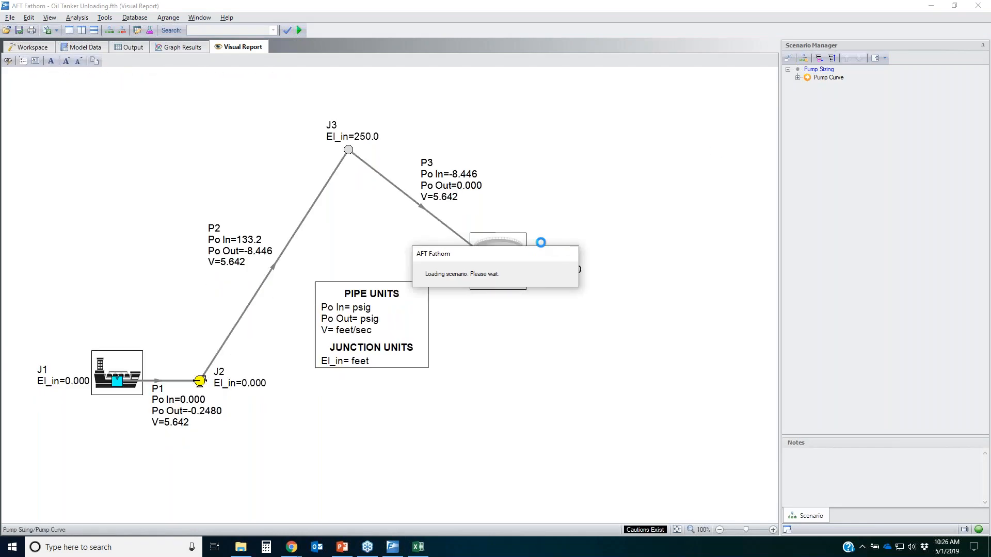
pyautogui.click(26, 47)
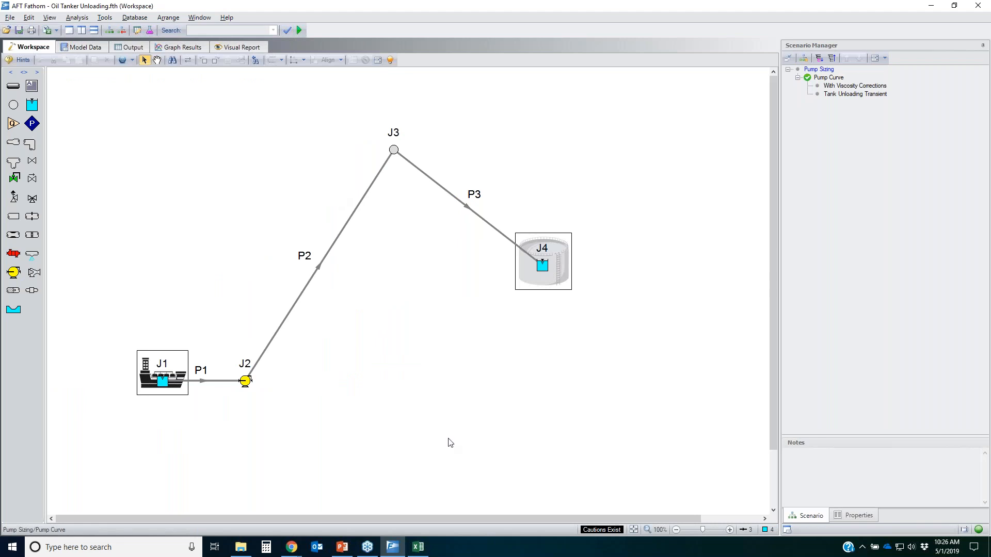
# Switch to Chrome and open the Video Tutorials page of the AFT website's Learning Center
pyautogui.moveTo(291, 547)
pyautogui.click(340, 495)
pyautogui.scroll(4, 475, 337)
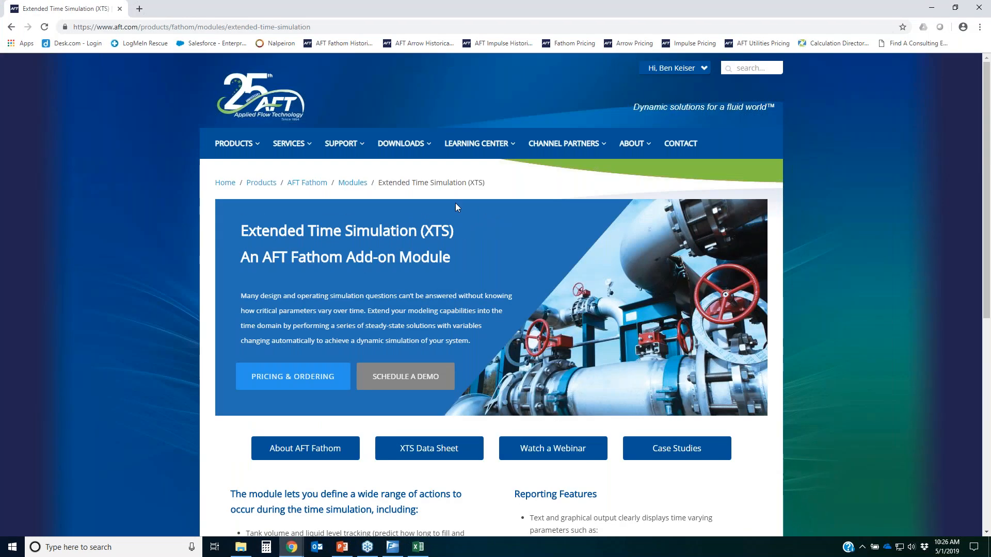
pyautogui.moveTo(474, 145)
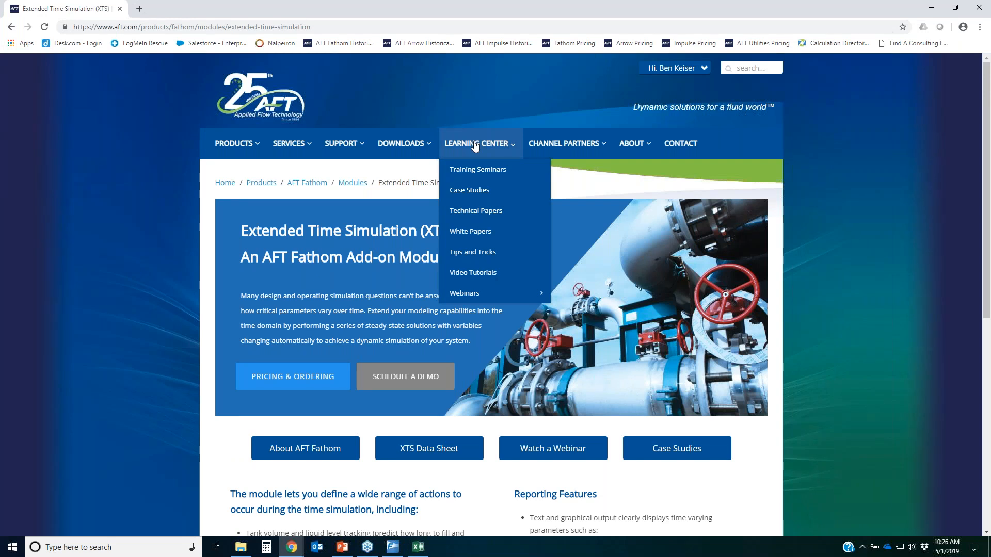
pyautogui.click(490, 272)
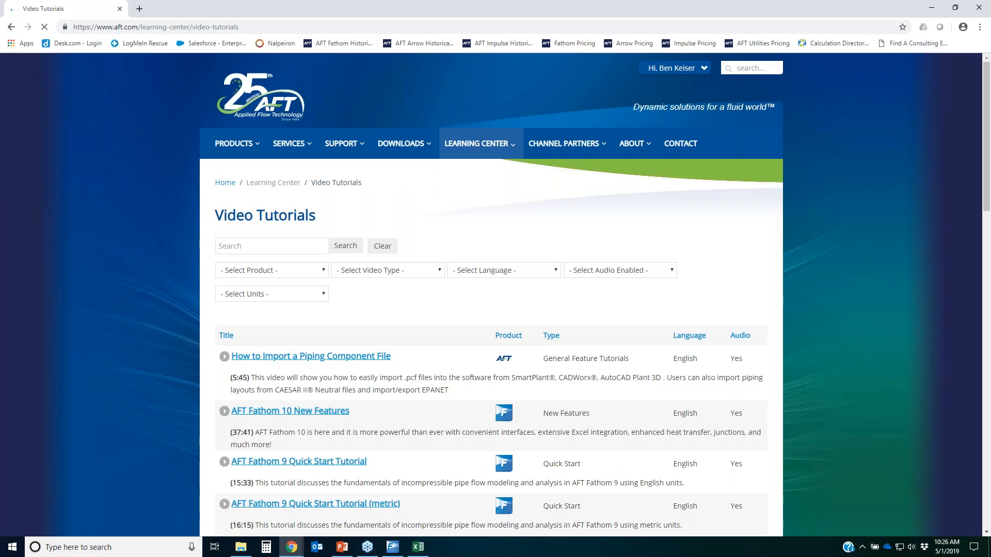
# Filter the video tutorials by product AFT Fathom and type Technical, and locate the Internet Pump Selection tutorial
pyautogui.click(270, 271)
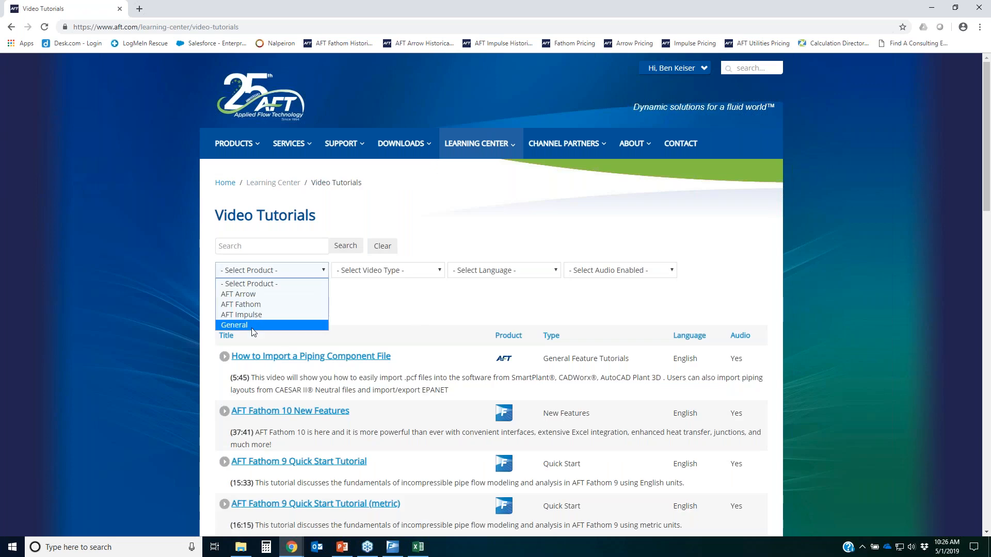
pyautogui.click(252, 305)
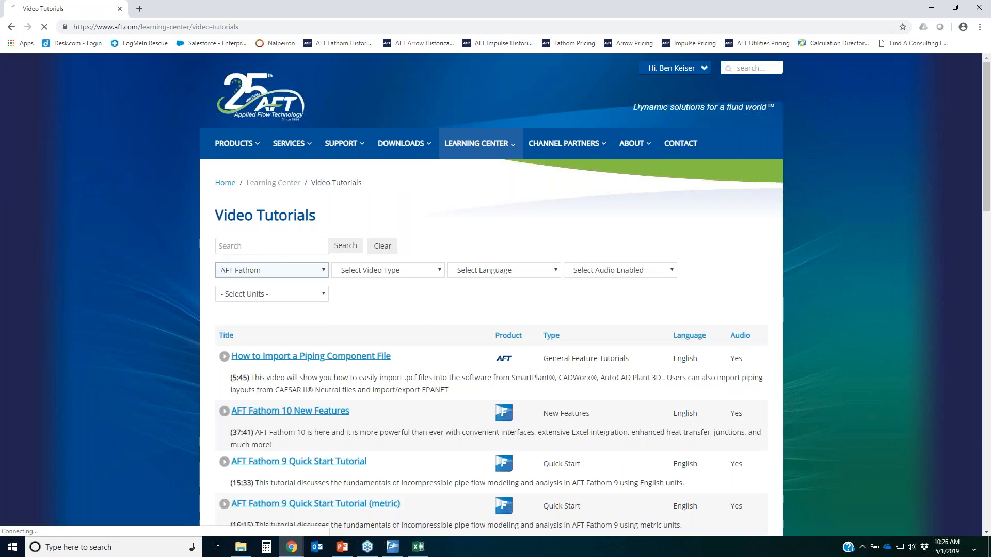
pyautogui.click(388, 271)
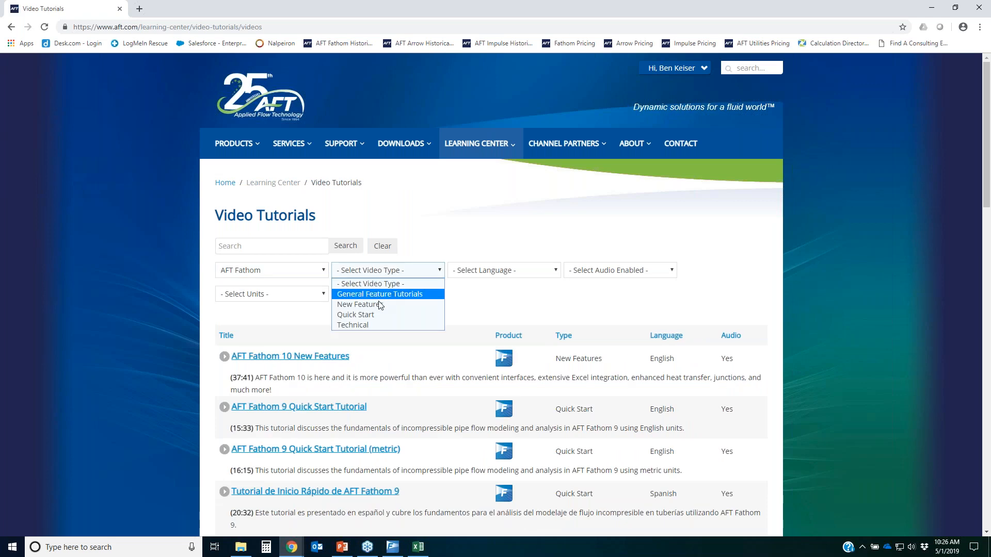
pyautogui.click(364, 326)
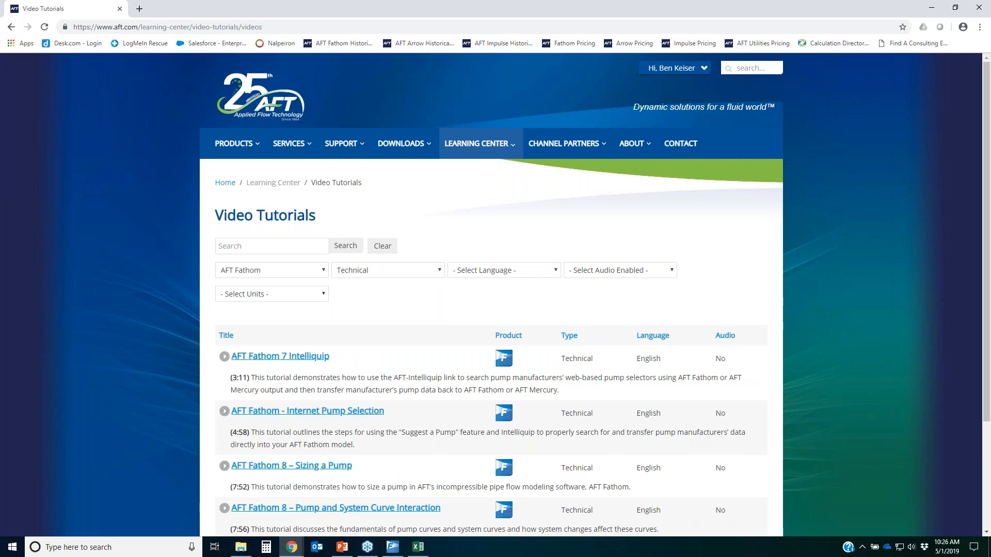
pyautogui.moveTo(174, 402)
pyautogui.mouseDown()
pyautogui.moveTo(410, 399)
pyautogui.moveTo(325, 427)
pyautogui.moveTo(201, 427)
pyautogui.moveTo(227, 393)
pyautogui.mouseUp()
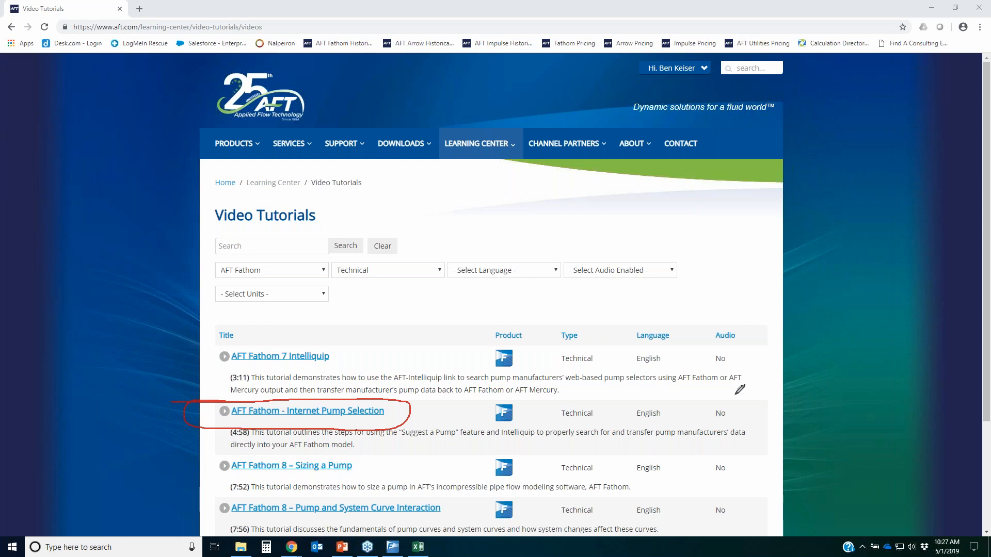
pyautogui.press('Escape')
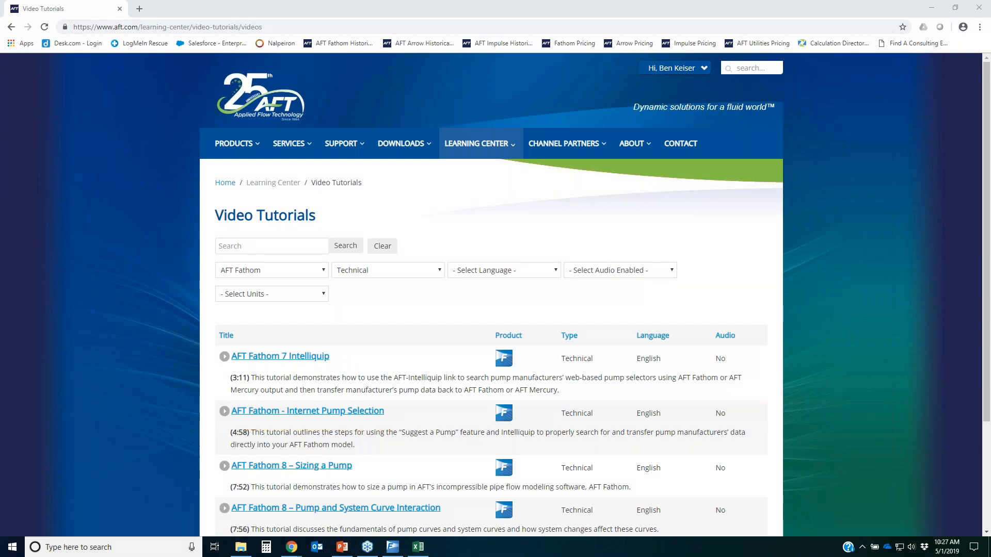
# Switch to AFT Fathom and review pump J2's head rise, NPSHR and efficiency curves, speed and impeller size, closing its properties without changes
pyautogui.click(392, 547)
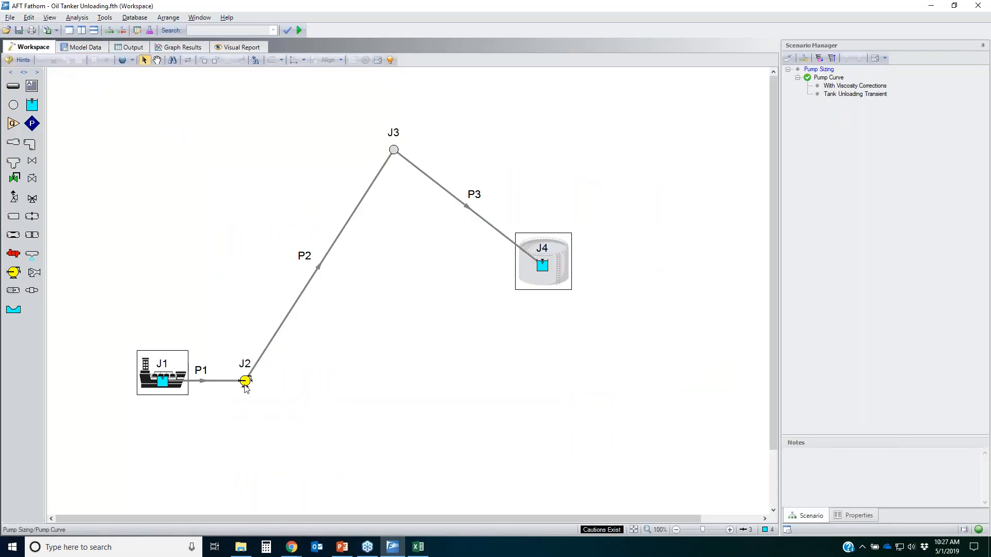
pyautogui.click(246, 382)
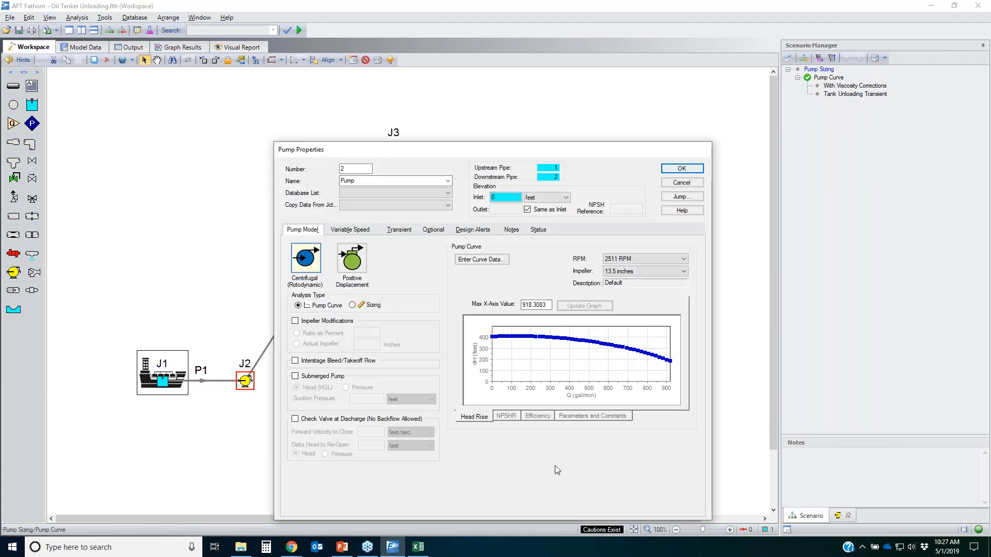
pyautogui.click(467, 419)
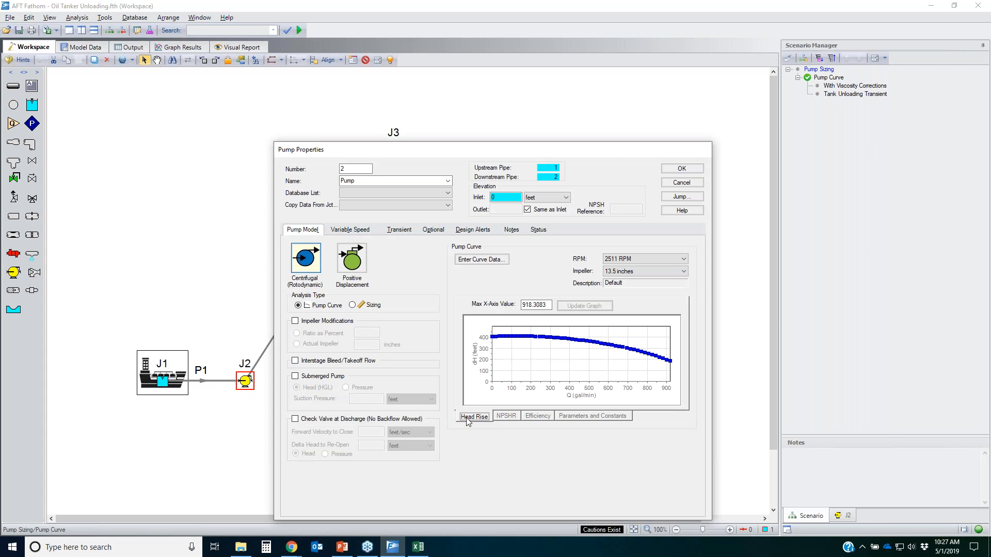
pyautogui.click(511, 419)
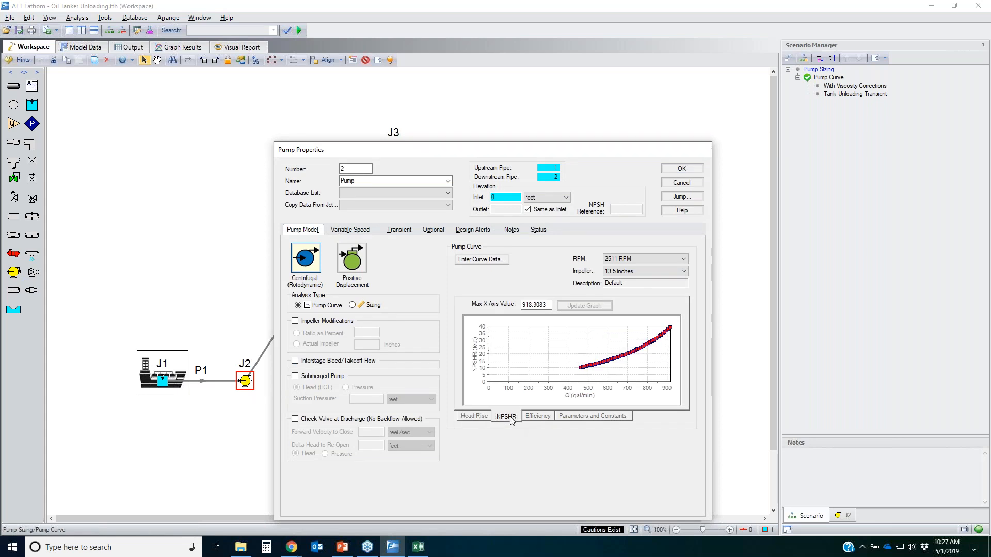
pyautogui.click(539, 418)
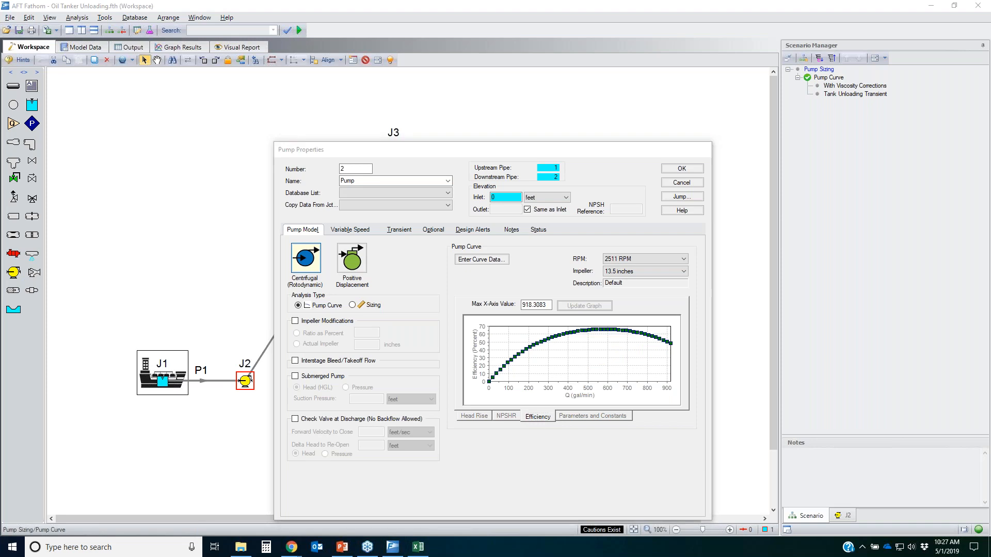
pyautogui.moveTo(577, 254)
pyautogui.mouseDown()
pyautogui.moveTo(691, 257)
pyautogui.moveTo(594, 266)
pyautogui.moveTo(618, 252)
pyautogui.moveTo(561, 277)
pyautogui.moveTo(667, 277)
pyautogui.mouseUp()
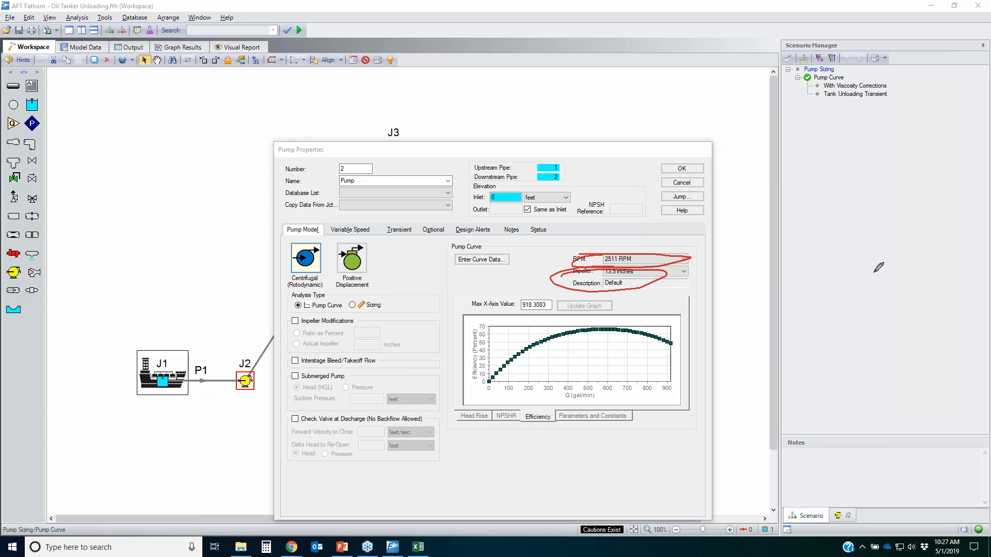
pyautogui.press('Escape')
pyautogui.click(683, 184)
pyautogui.click(735, 212)
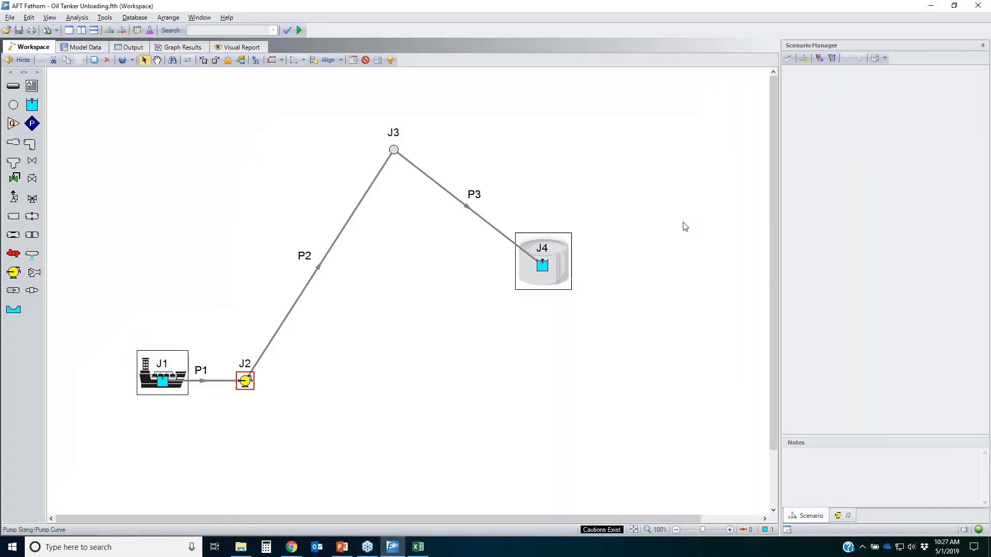
# Run the Pump Curve scenario and show the Pump Summary in its output
pyautogui.click(300, 32)
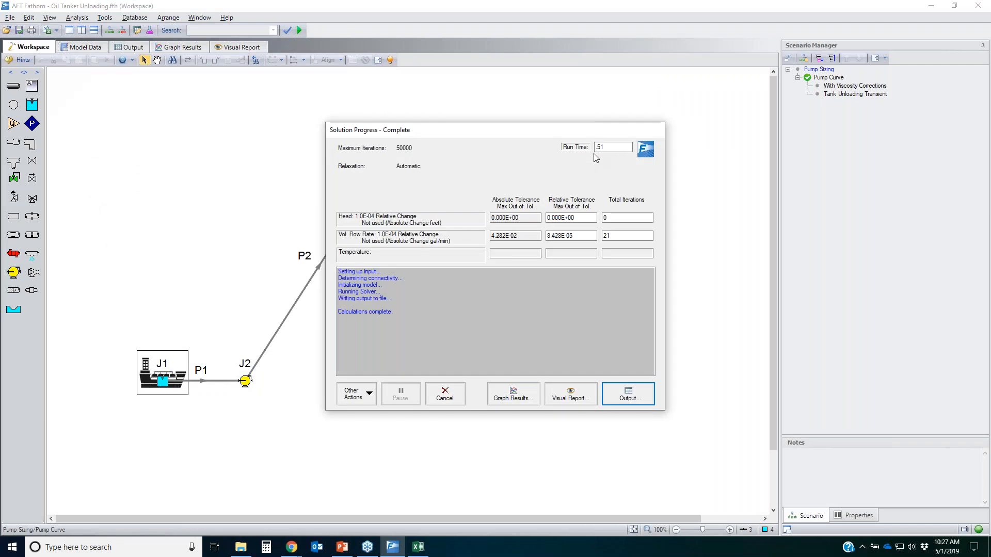
pyautogui.click(628, 394)
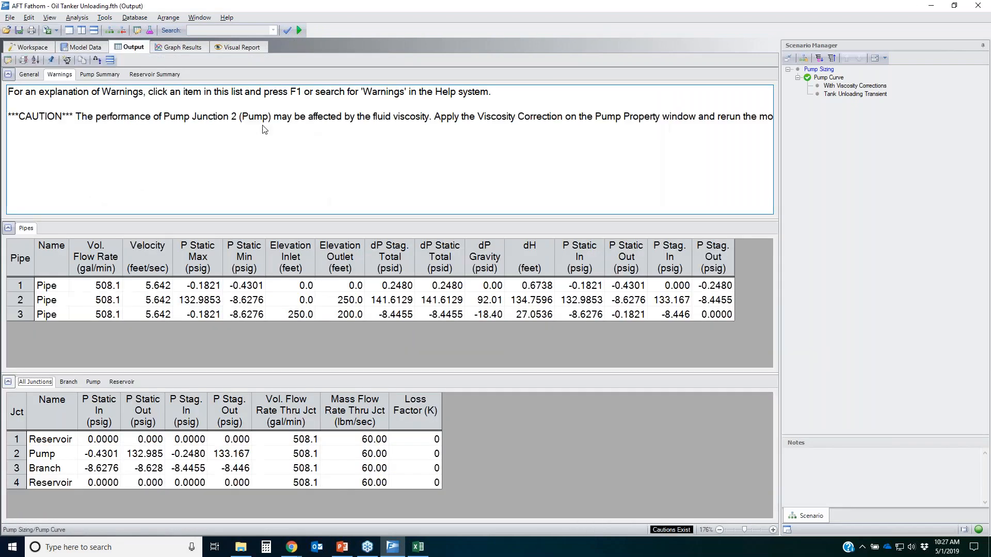
pyautogui.click(87, 75)
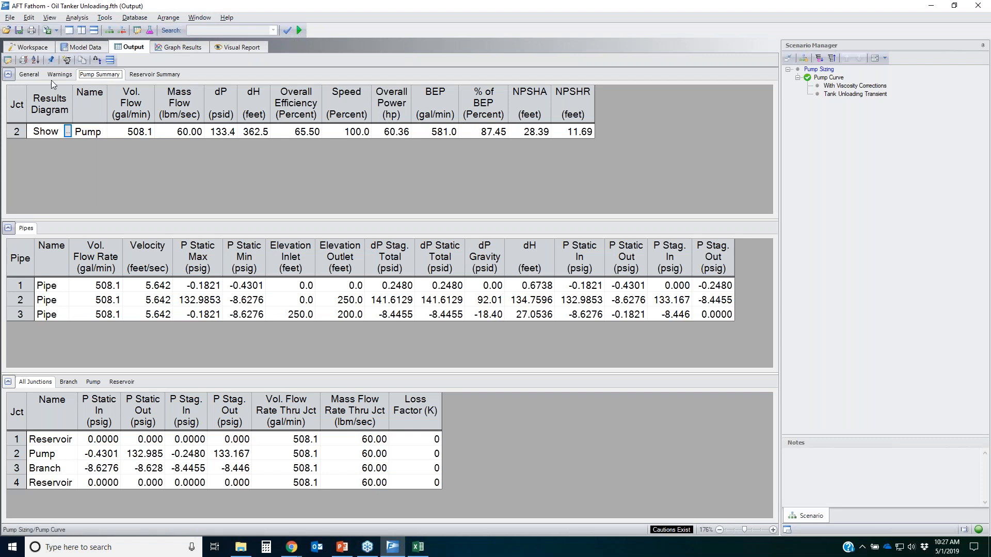
# Set the multi-scenario output to display the selected scenarios Pump Sizing and Pump Curve, excluding With Viscosity Corrections
pyautogui.click(7, 60)
pyautogui.click(548, 124)
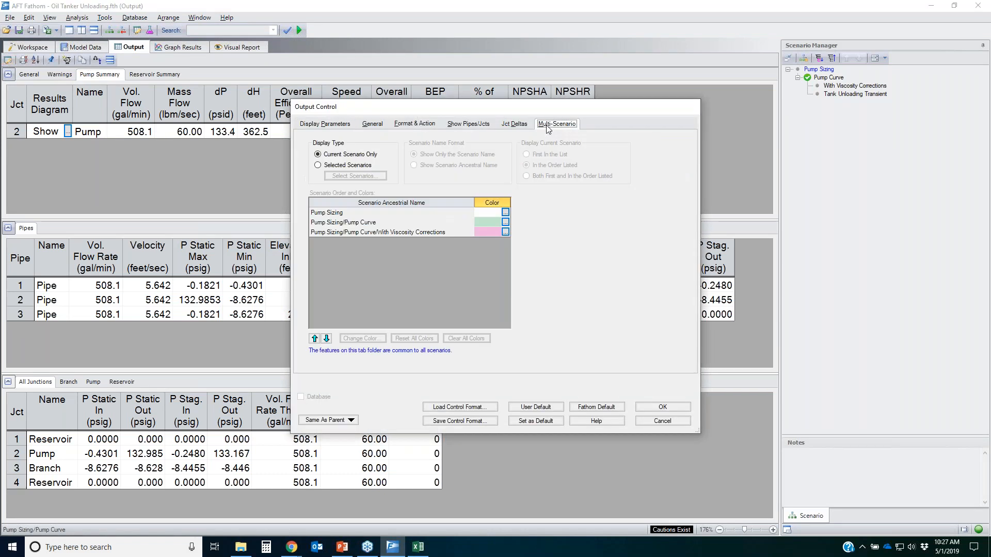
pyautogui.click(333, 167)
pyautogui.click(352, 176)
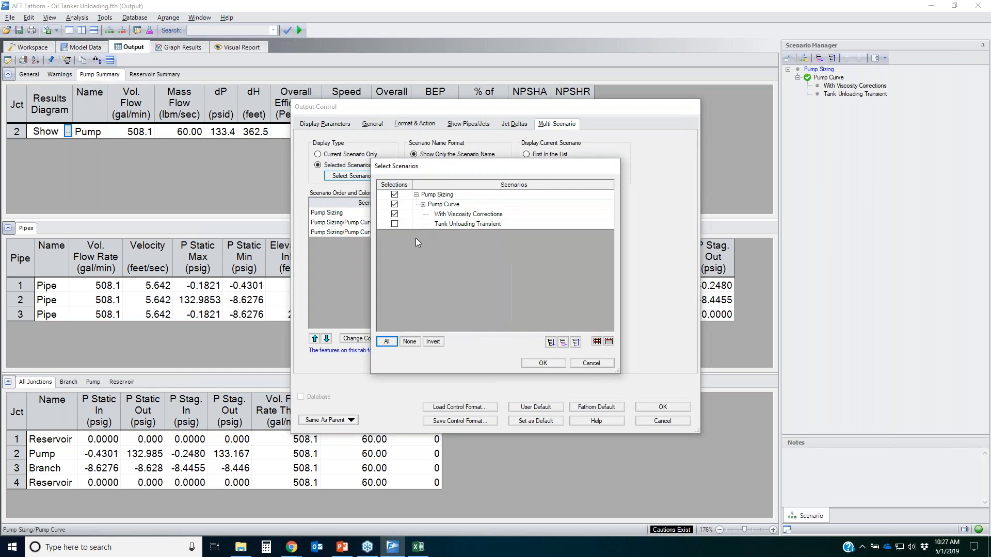
pyautogui.click(395, 213)
pyautogui.click(592, 363)
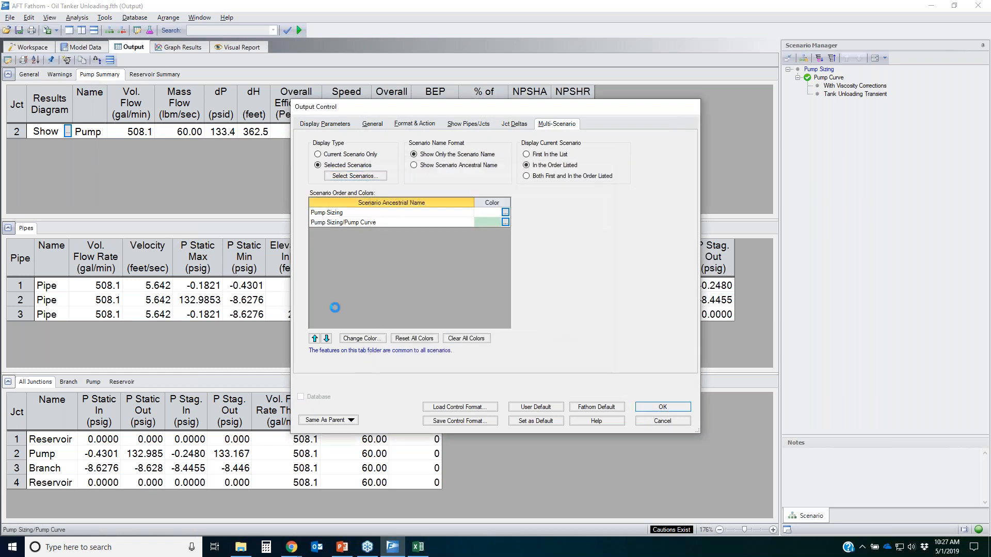
pyautogui.press('Return')
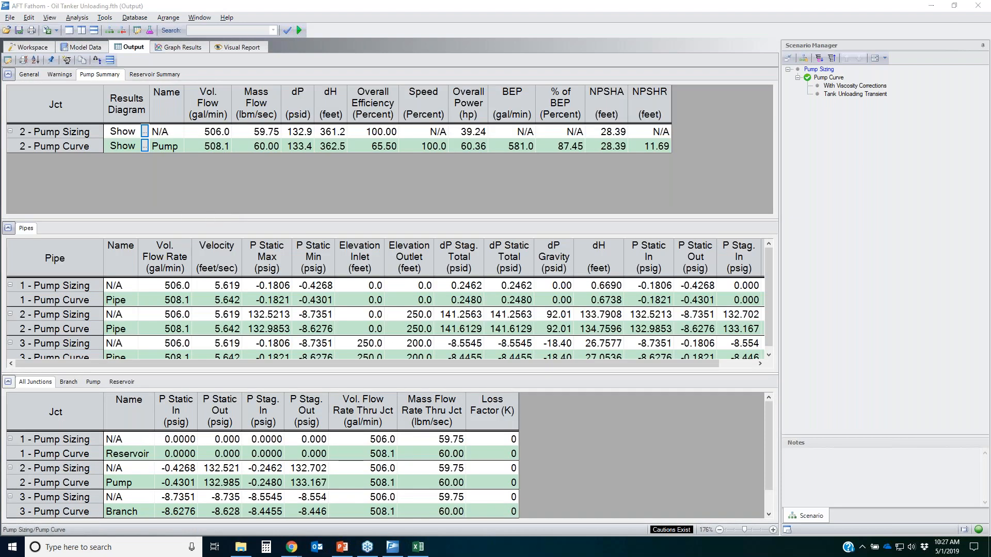
# Compare the pump's volumetric flow and head rise between the Pump Sizing and Pump Curve rows of the Pump Summary
pyautogui.moveTo(13, 146); pyautogui.dragTo(364, 135)
pyautogui.moveTo(468, 132)
pyautogui.mouseDown()
pyautogui.moveTo(686, 135)
pyautogui.moveTo(232, 174)
pyautogui.moveTo(8, 155)
pyautogui.moveTo(62, 147)
pyautogui.mouseUp()
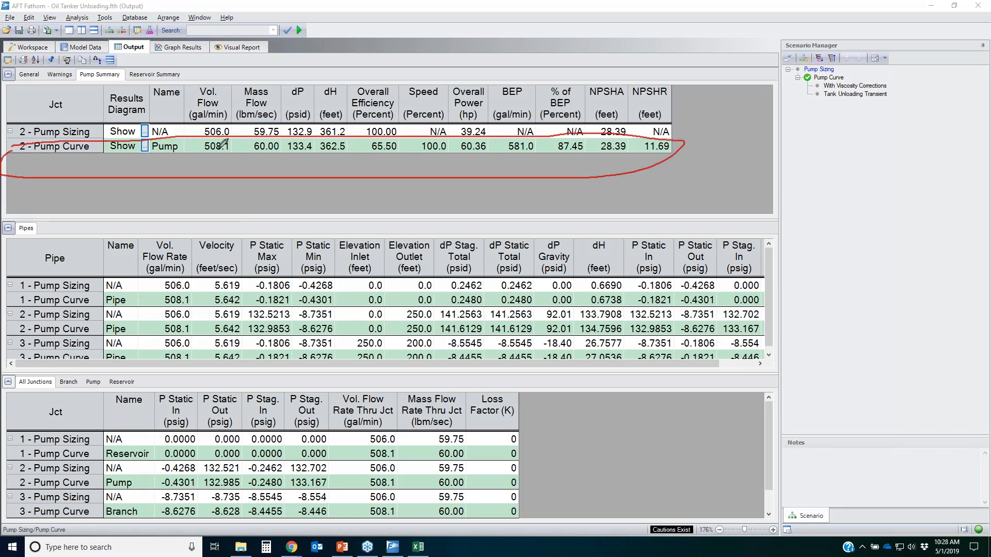
pyautogui.moveTo(207, 121)
pyautogui.mouseDown()
pyautogui.moveTo(232, 135)
pyautogui.moveTo(192, 125)
pyautogui.mouseUp()
pyautogui.moveTo(317, 125)
pyautogui.mouseDown()
pyautogui.moveTo(367, 141)
pyautogui.moveTo(316, 124)
pyautogui.mouseUp()
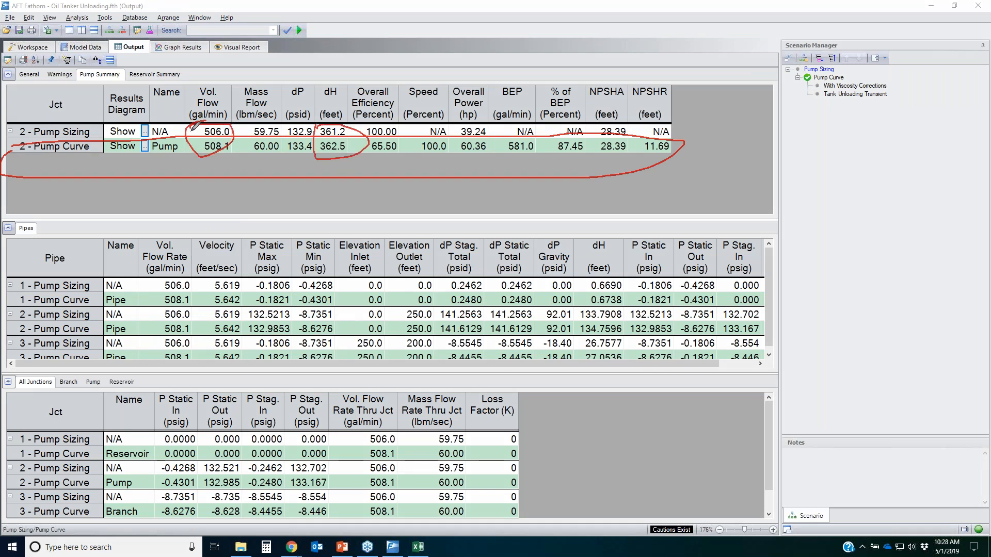
pyautogui.moveTo(175, 134)
pyautogui.mouseDown()
pyautogui.moveTo(202, 129)
pyautogui.moveTo(197, 143)
pyautogui.mouseUp()
pyautogui.press('e')
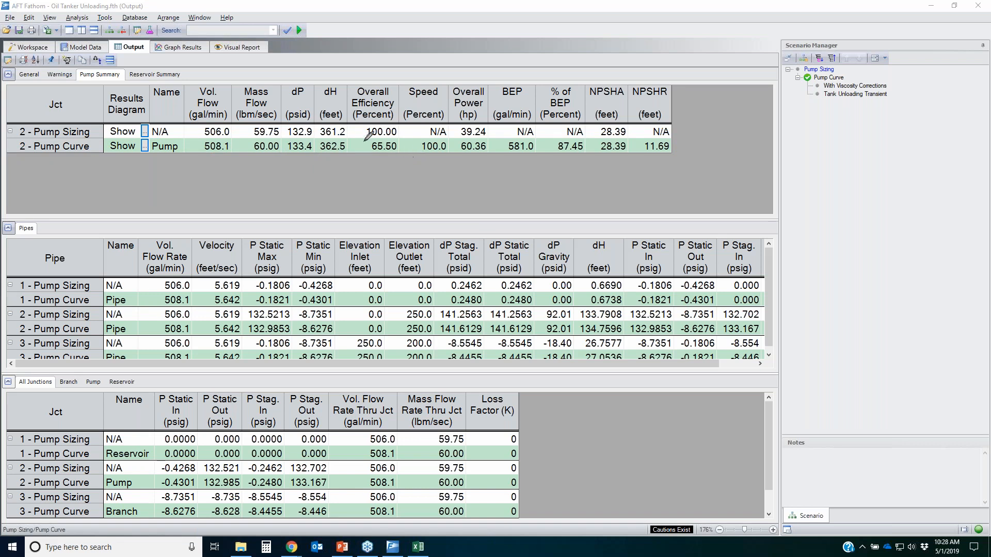
# Review the Pump Curve scenario's overall efficiency, overall power, percent of BEP, NPSHA and NPSHR
pyautogui.moveTo(352, 138)
pyautogui.mouseDown()
pyautogui.moveTo(398, 135)
pyautogui.moveTo(402, 149)
pyautogui.moveTo(352, 138)
pyautogui.mouseUp()
pyautogui.moveTo(455, 140)
pyautogui.mouseDown()
pyautogui.moveTo(485, 158)
pyautogui.moveTo(487, 148)
pyautogui.mouseUp()
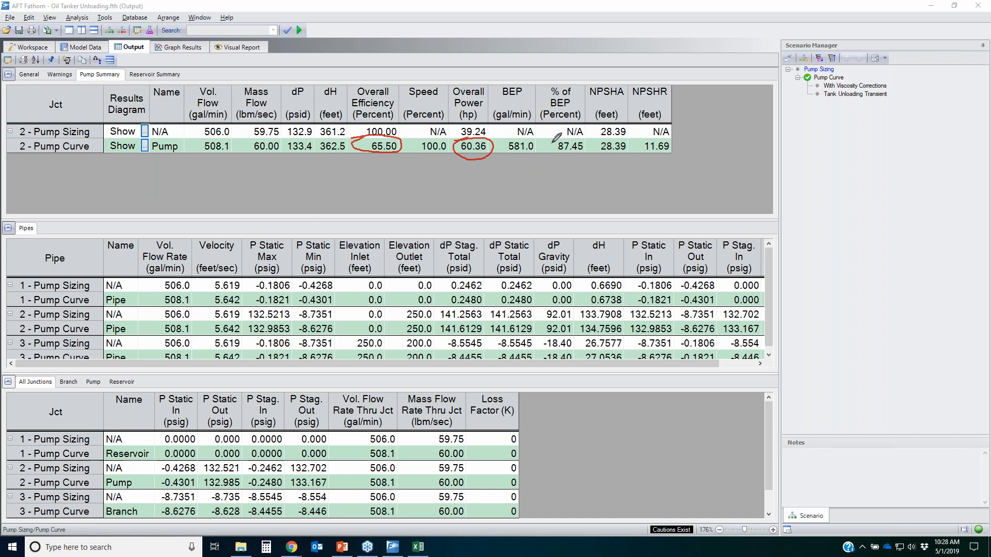
pyautogui.moveTo(545, 140)
pyautogui.mouseDown()
pyautogui.moveTo(579, 135)
pyautogui.moveTo(540, 153)
pyautogui.moveTo(543, 137)
pyautogui.moveTo(667, 141)
pyautogui.moveTo(589, 153)
pyautogui.moveTo(593, 136)
pyautogui.mouseUp()
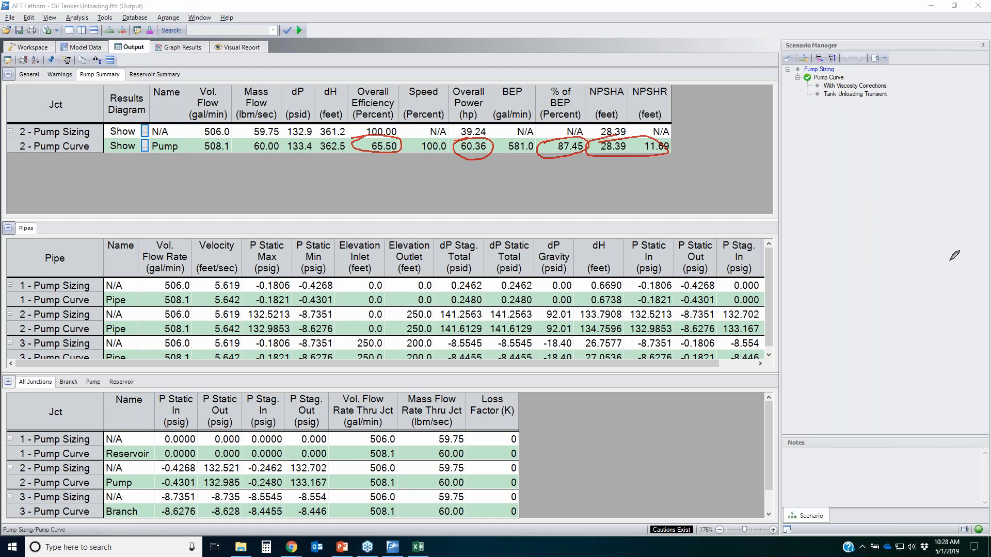
pyautogui.press('Escape')
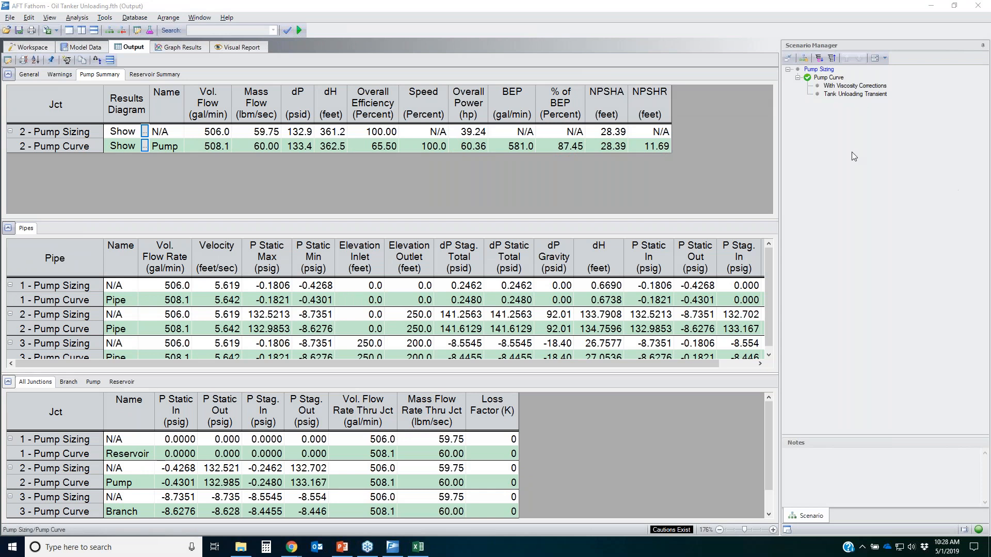
# Load the With Viscosity Corrections scenario and check its fluid data in the System Properties, closing them without changes
pyautogui.doubleClick(855, 86)
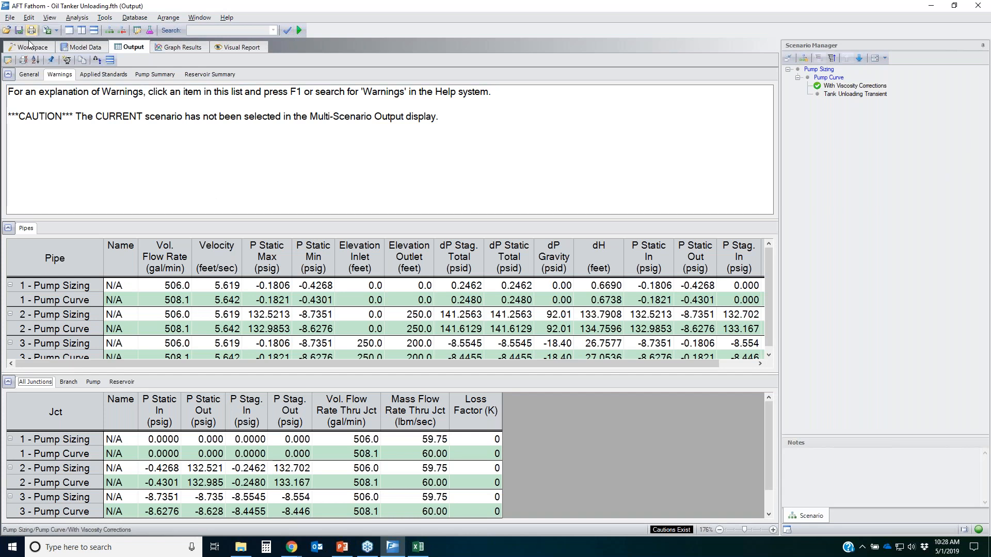
pyautogui.click(150, 30)
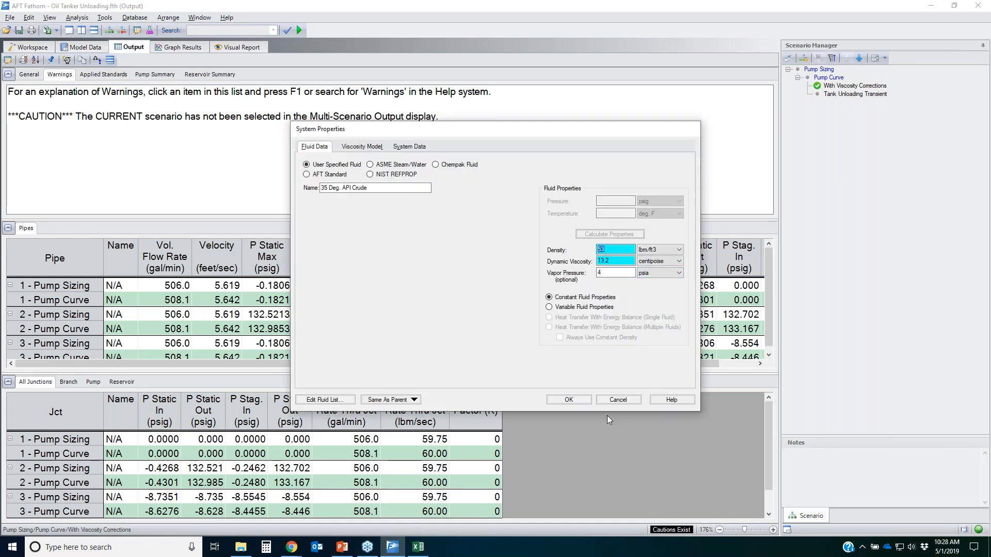
pyautogui.click(618, 400)
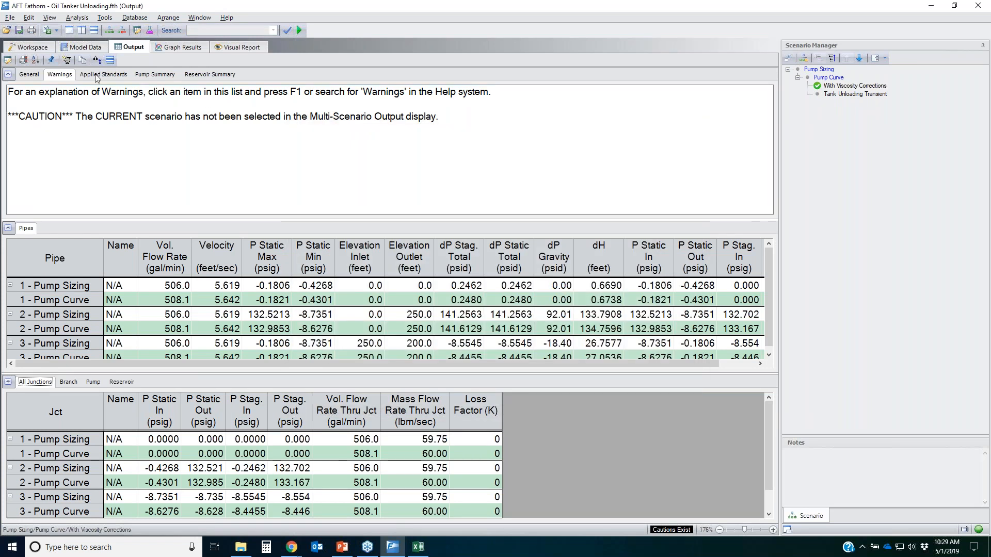
# Review the viscosity correction settings among pump J2's optional properties in the Workspace, closing them without changes
pyautogui.click(17, 47)
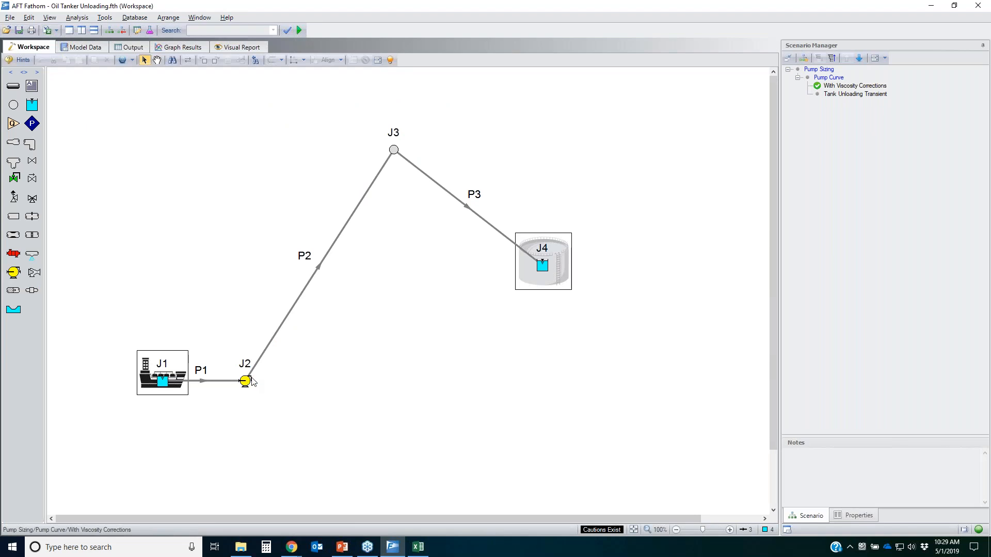
pyautogui.click(246, 381)
pyautogui.doubleClick(245, 382)
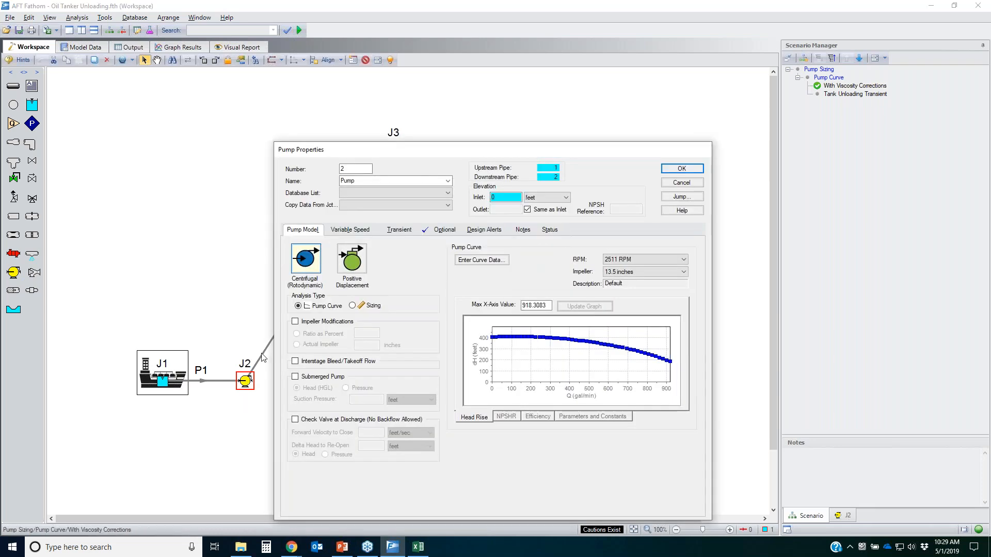
pyautogui.click(442, 233)
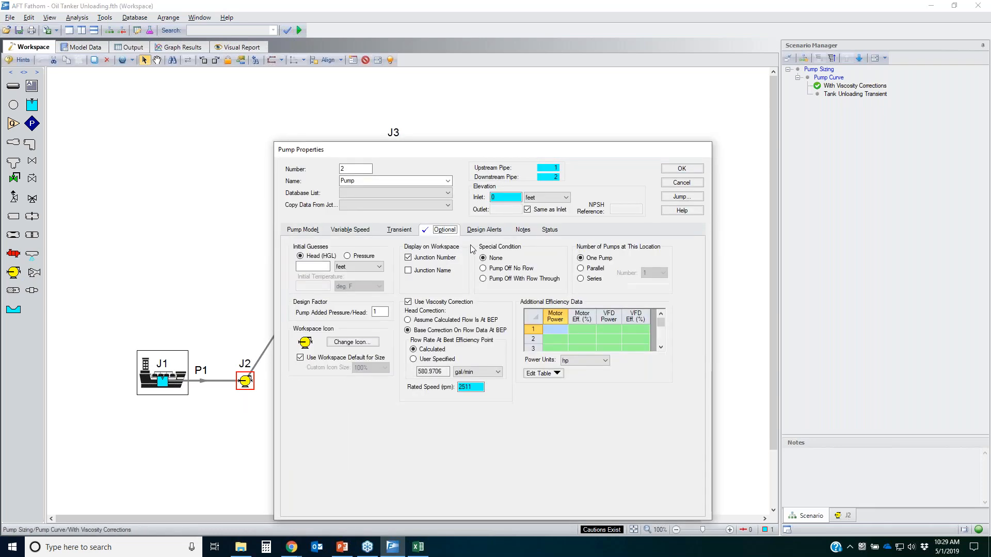
pyautogui.click(966, 293)
pyautogui.moveTo(398, 305)
pyautogui.mouseDown()
pyautogui.moveTo(443, 294)
pyautogui.moveTo(528, 382)
pyautogui.moveTo(396, 402)
pyautogui.moveTo(392, 301)
pyautogui.mouseUp()
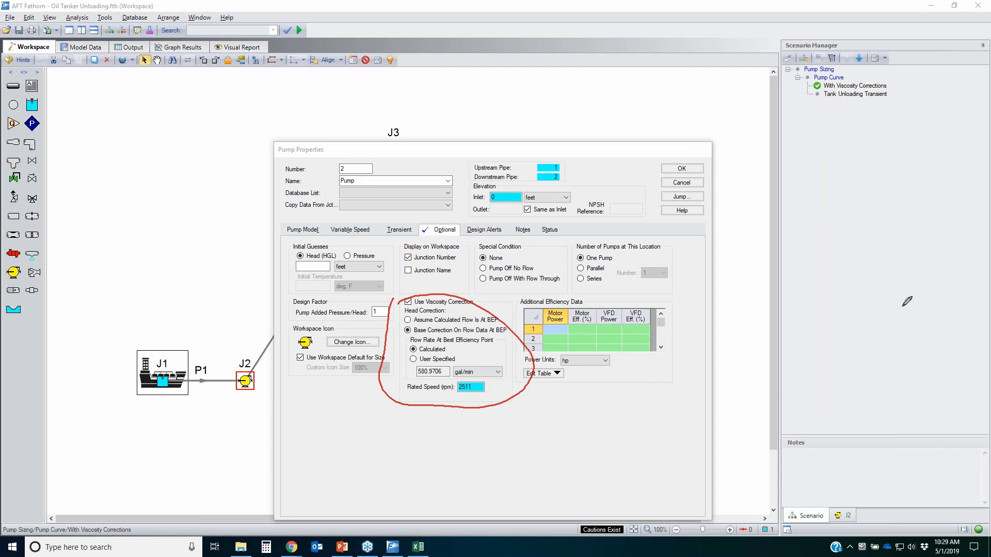
pyautogui.press('Escape')
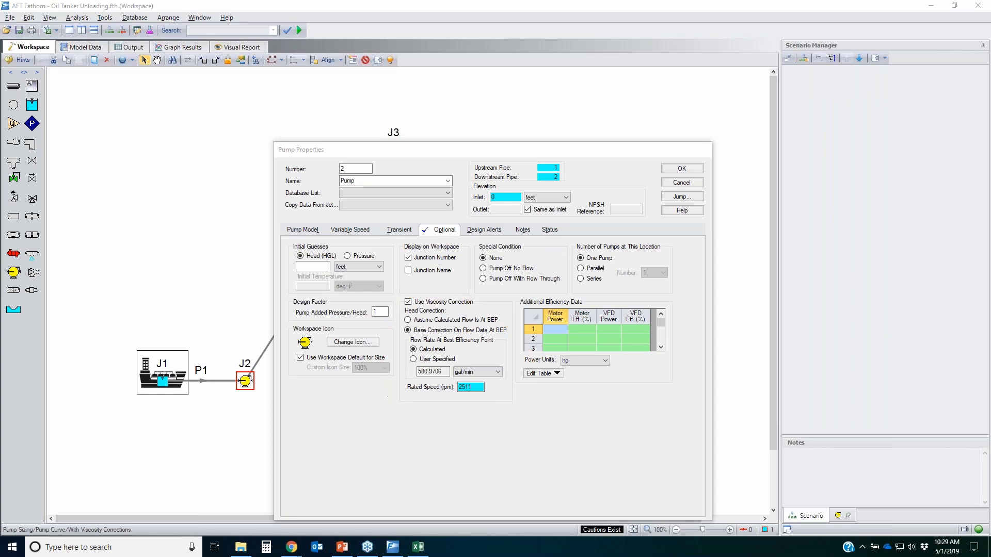
pyautogui.click(682, 183)
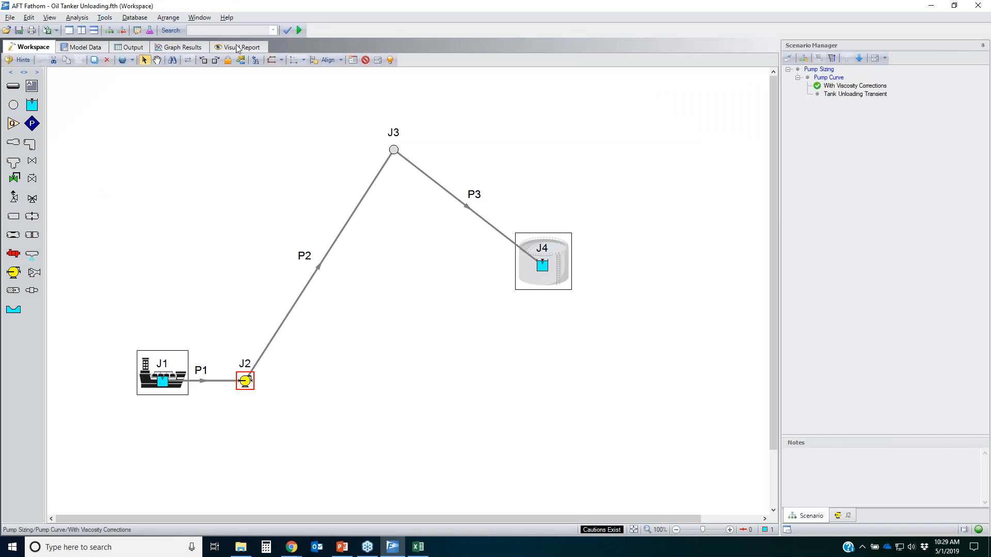
# Open the English Units examples help and locate the Crude Oil Pipeline topic among the Walk-Through Examples
pyautogui.click(227, 17)
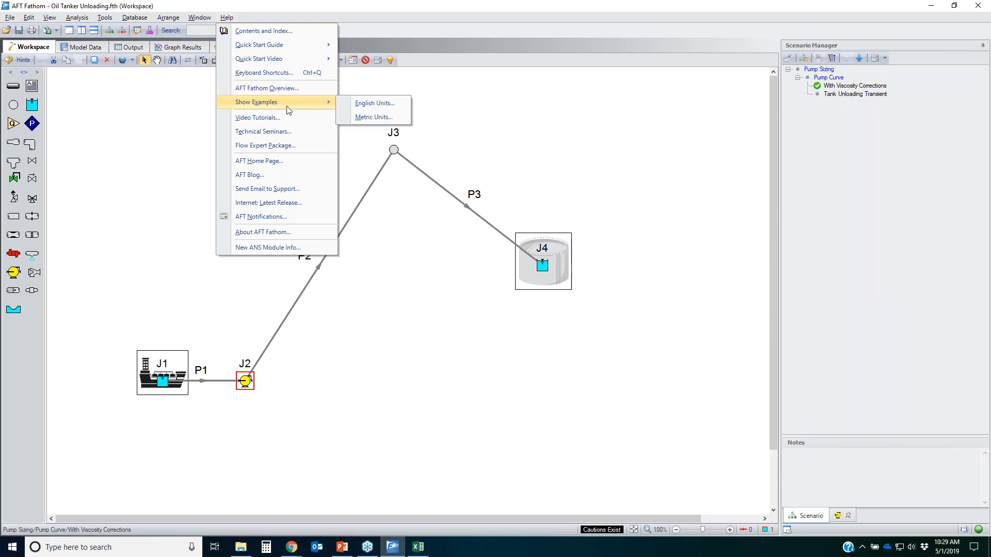
pyautogui.click(369, 103)
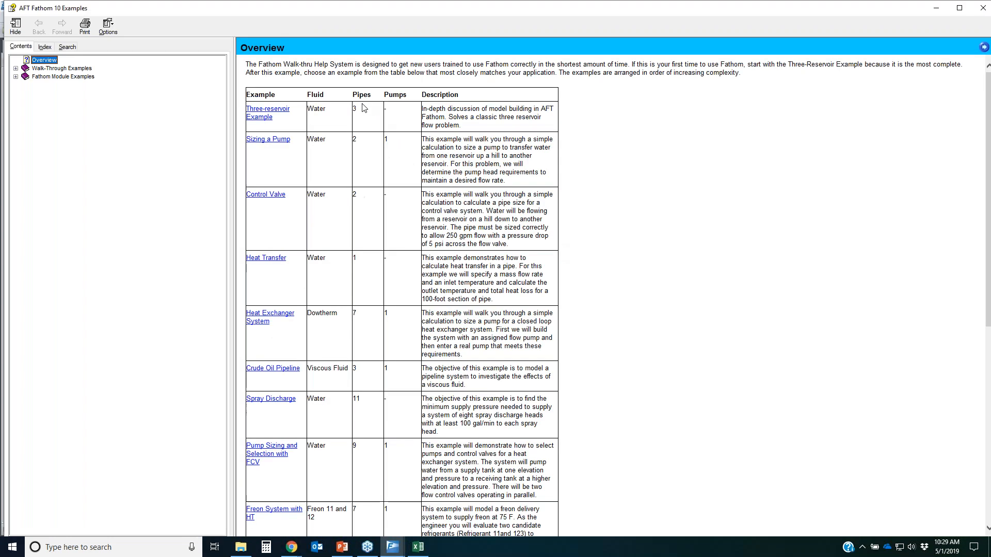
pyautogui.click(15, 68)
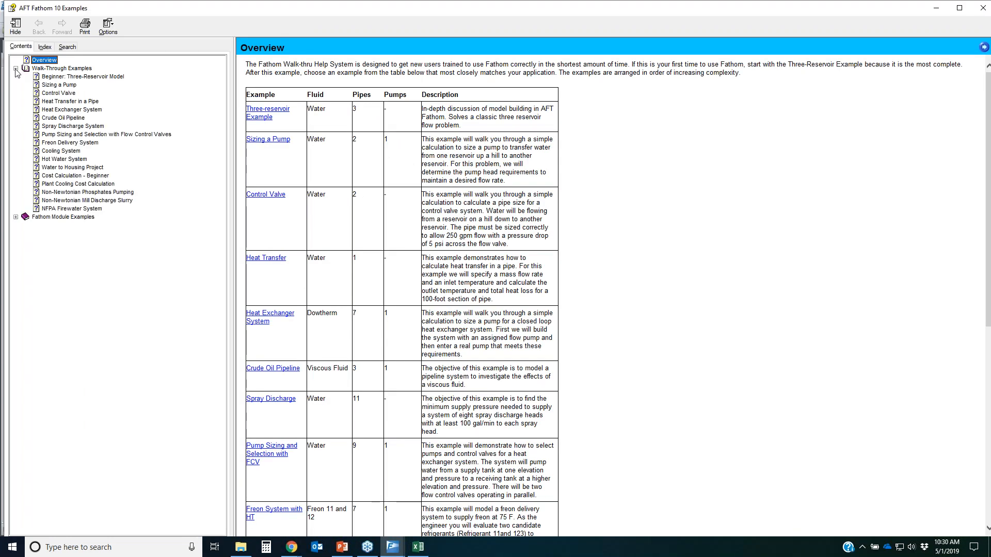
pyautogui.click(808, 217)
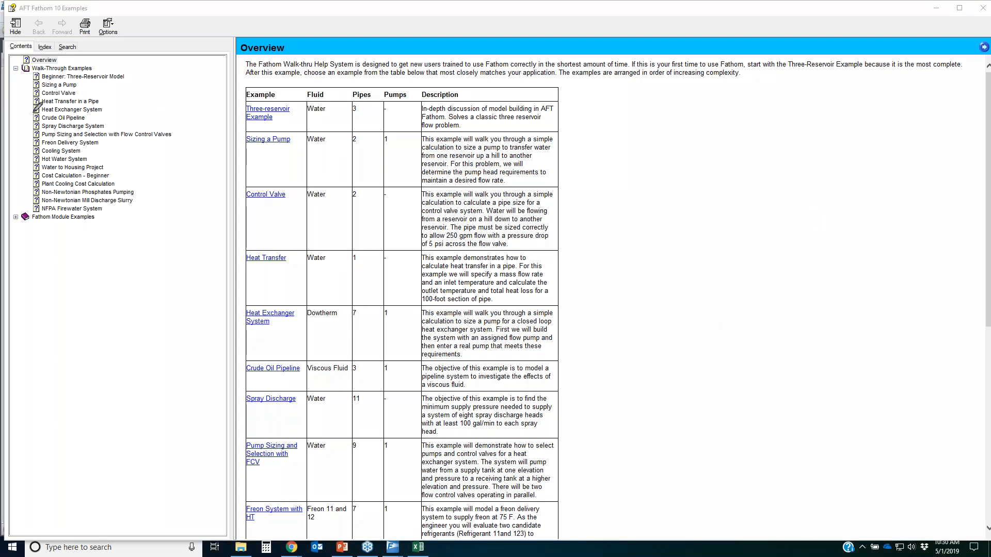
pyautogui.moveTo(31, 113)
pyautogui.mouseDown()
pyautogui.moveTo(91, 114)
pyautogui.moveTo(27, 118)
pyautogui.moveTo(44, 114)
pyautogui.mouseUp()
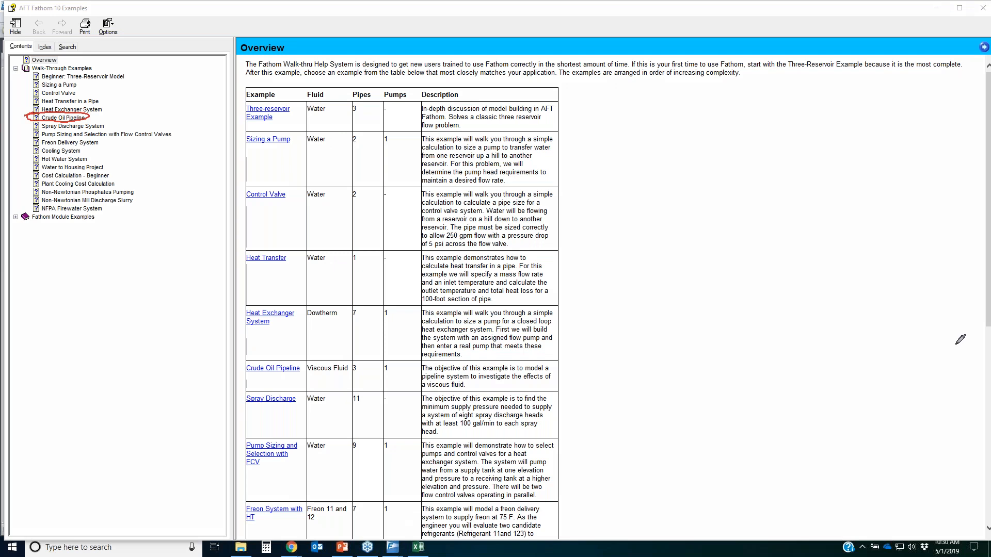
pyautogui.press('Escape')
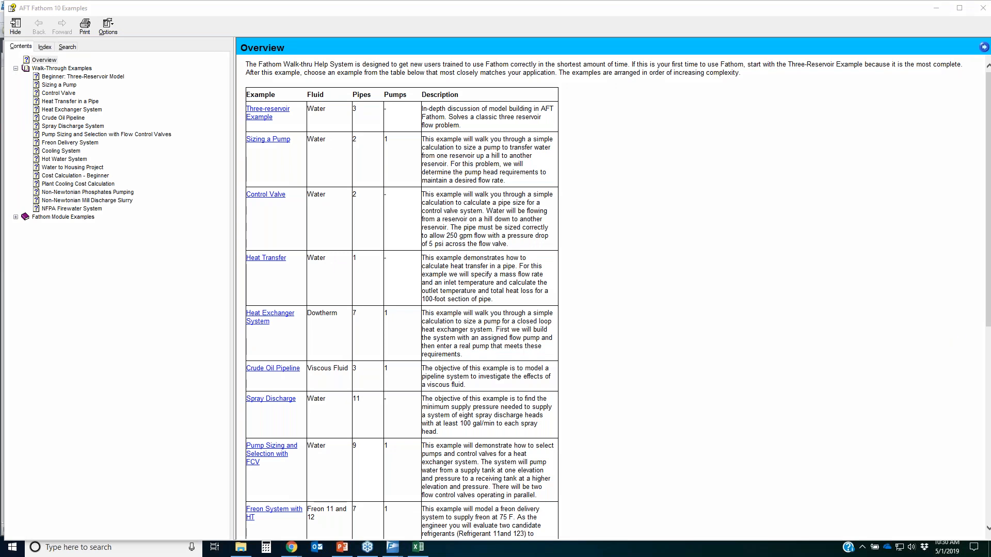
# Open the Crude Oil Pipeline example, review its model figure and its pipe and junction properties, and close the help
pyautogui.click(63, 118)
pyautogui.scroll(-5, 608, 300)
pyautogui.scroll(-3, 609, 300)
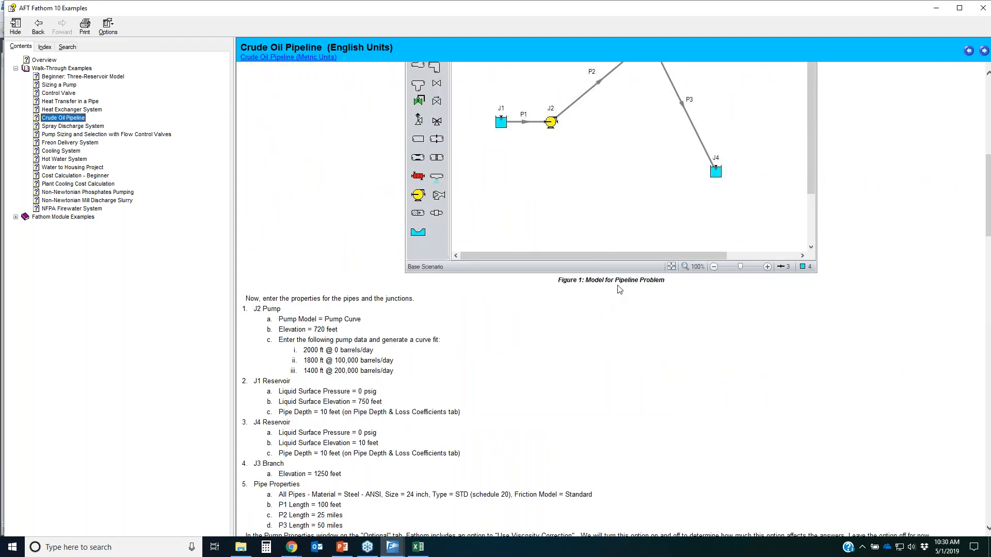
pyautogui.scroll(3, 619, 290)
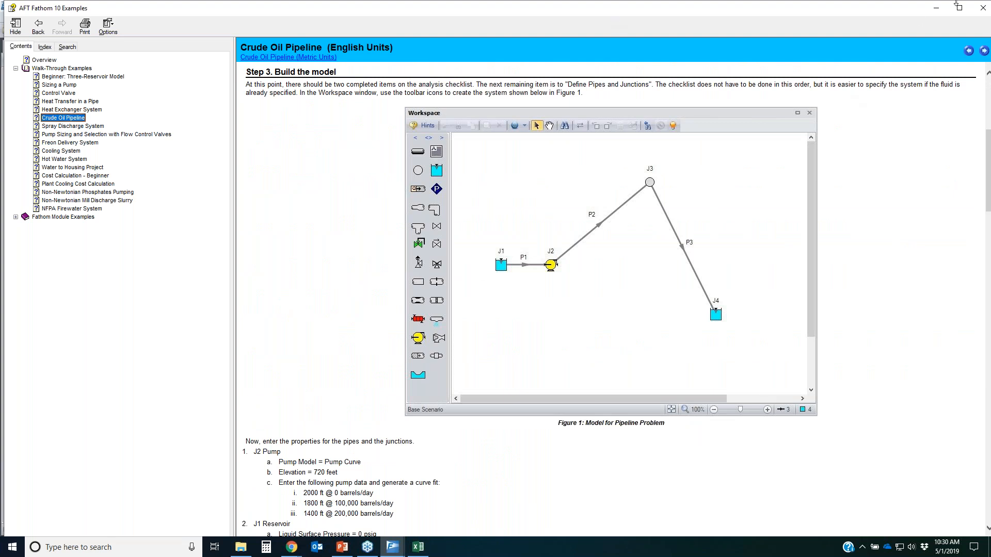
pyautogui.click(987, 9)
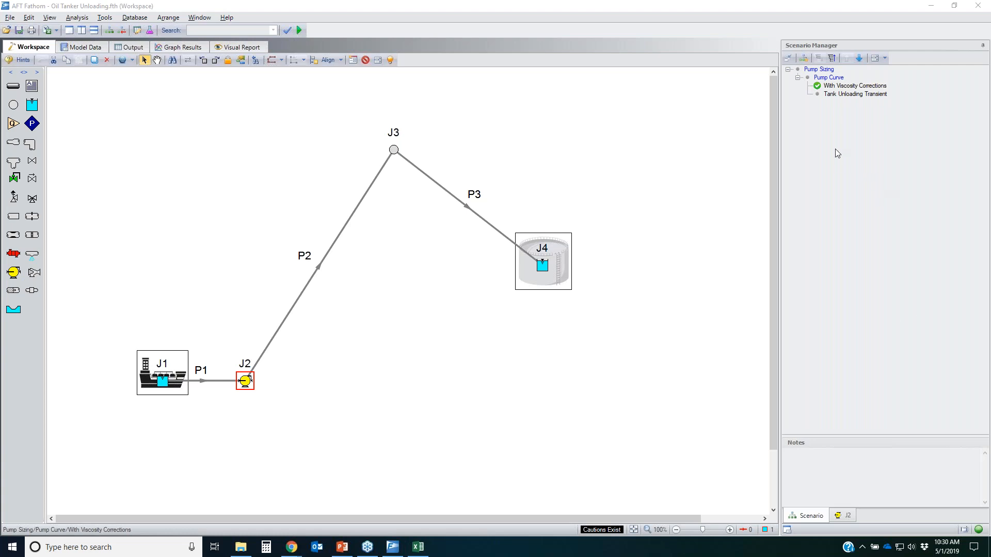
# Load the Tank Unloading Transient scenario and check the XTS (Extended Time Simulation) setting in Activate Modules, accepting the existing selection
pyautogui.doubleClick(866, 94)
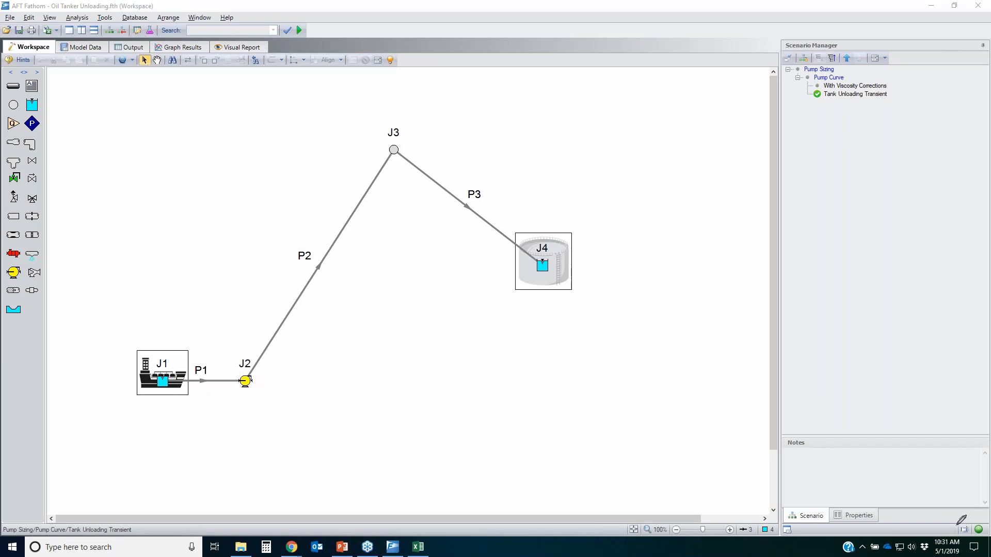
pyautogui.moveTo(969, 525)
pyautogui.mouseDown()
pyautogui.moveTo(960, 537)
pyautogui.moveTo(953, 526)
pyautogui.moveTo(966, 523)
pyautogui.mouseUp()
pyautogui.moveTo(96, 16)
pyautogui.mouseDown()
pyautogui.moveTo(112, 15)
pyautogui.moveTo(95, 15)
pyautogui.mouseUp()
pyautogui.click(964, 530)
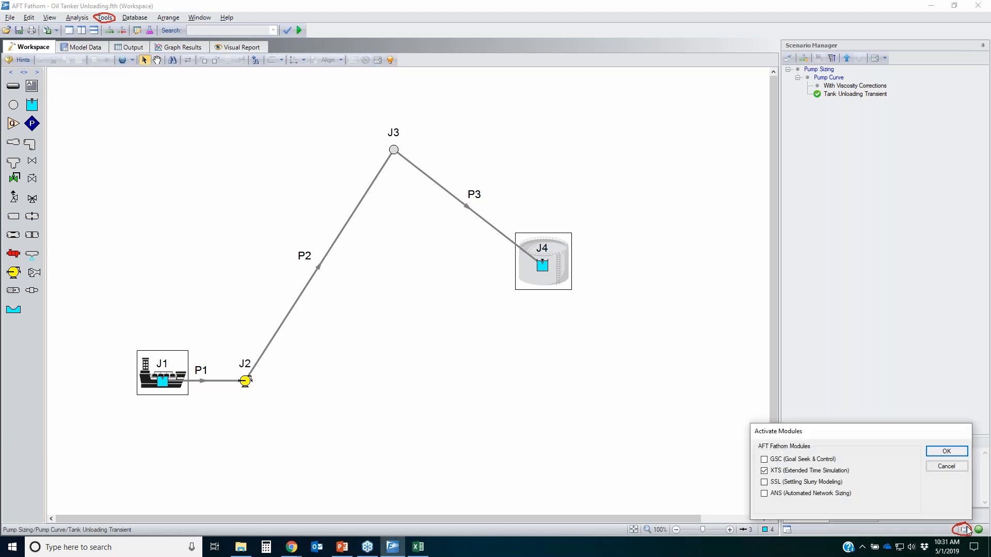
pyautogui.moveTo(753, 428); pyautogui.dragTo(764, 422)
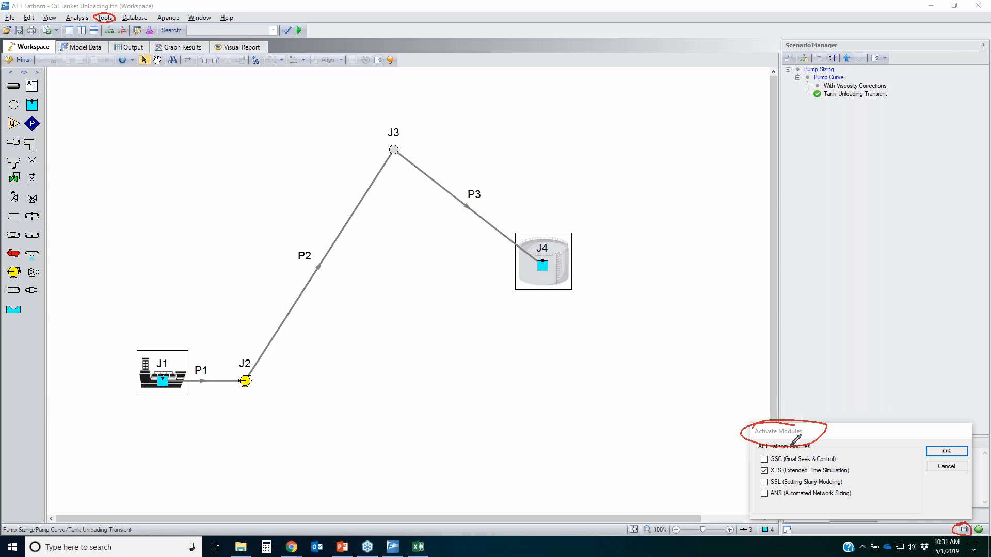
pyautogui.moveTo(754, 465)
pyautogui.mouseDown()
pyautogui.moveTo(808, 464)
pyautogui.moveTo(768, 478)
pyautogui.moveTo(767, 465)
pyautogui.moveTo(795, 465)
pyautogui.mouseUp()
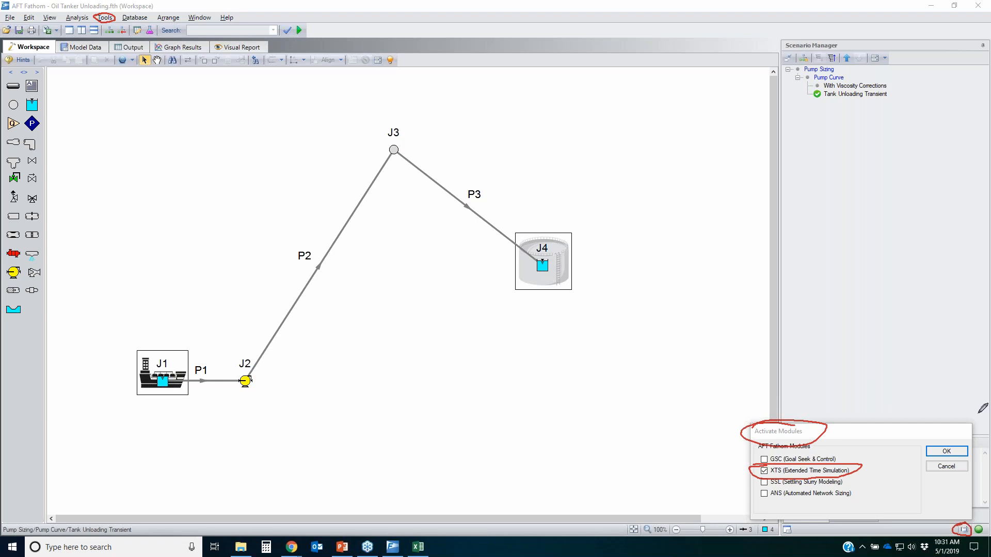
pyautogui.press('Escape')
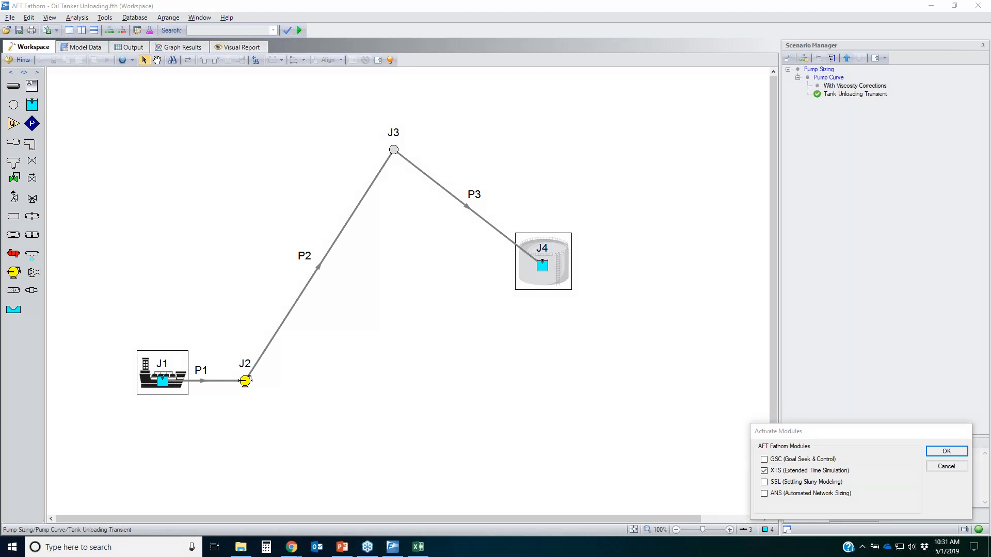
pyautogui.click(947, 452)
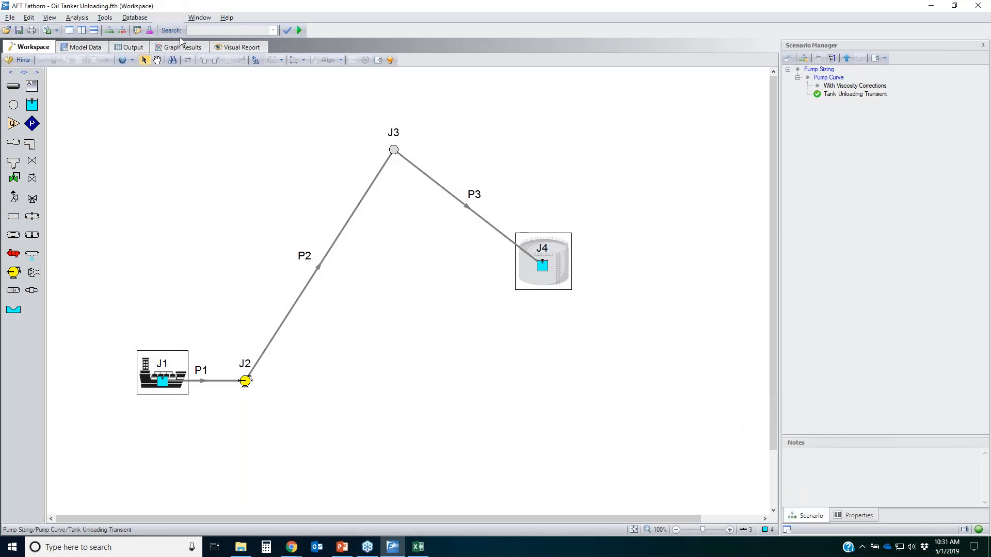
# Reopen Activate Modules, review the list of AFT Fathom modules including XTS, and close it without changes
pyautogui.click(105, 18)
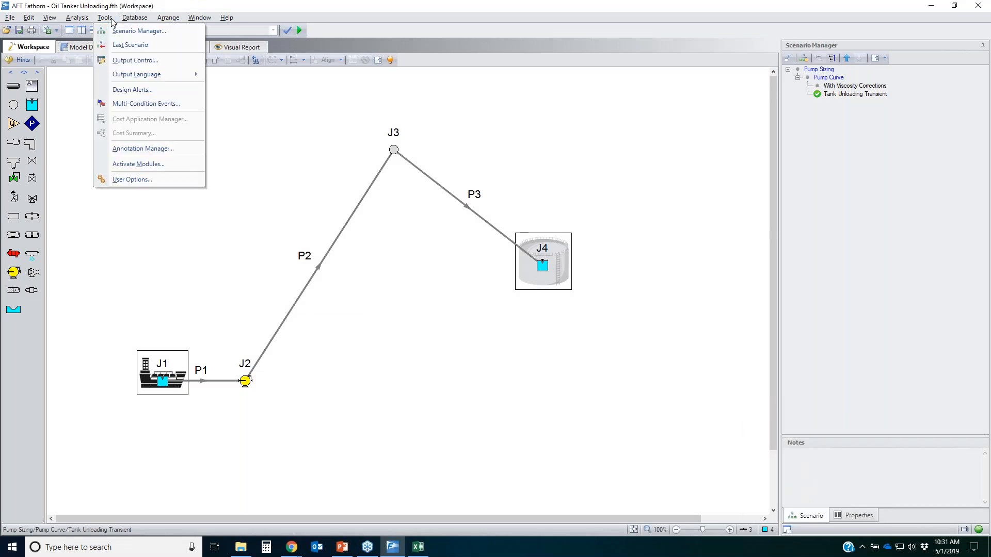
pyautogui.click(128, 164)
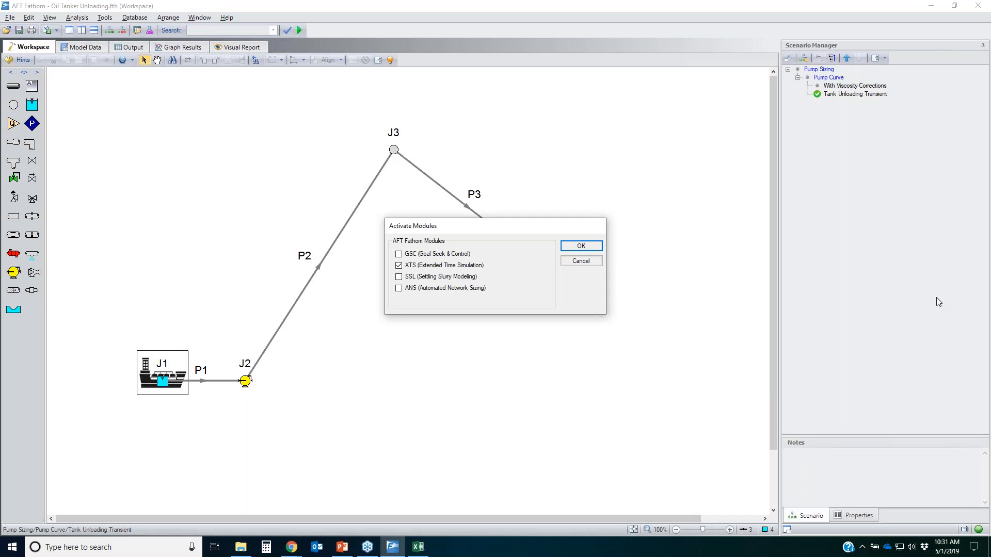
pyautogui.moveTo(457, 239); pyautogui.dragTo(460, 238)
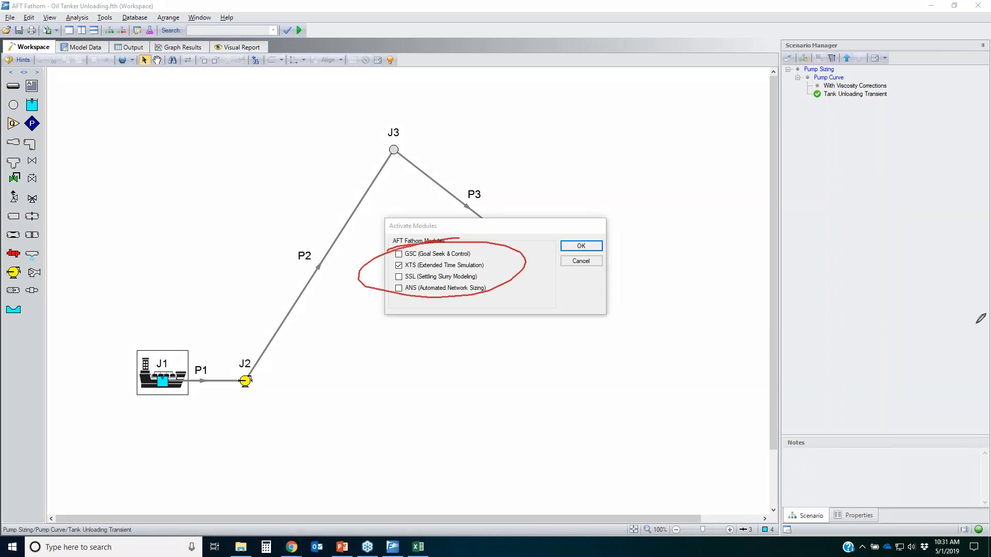
pyautogui.moveTo(389, 265)
pyautogui.mouseDown()
pyautogui.moveTo(475, 253)
pyautogui.moveTo(410, 272)
pyautogui.moveTo(491, 262)
pyautogui.mouseUp()
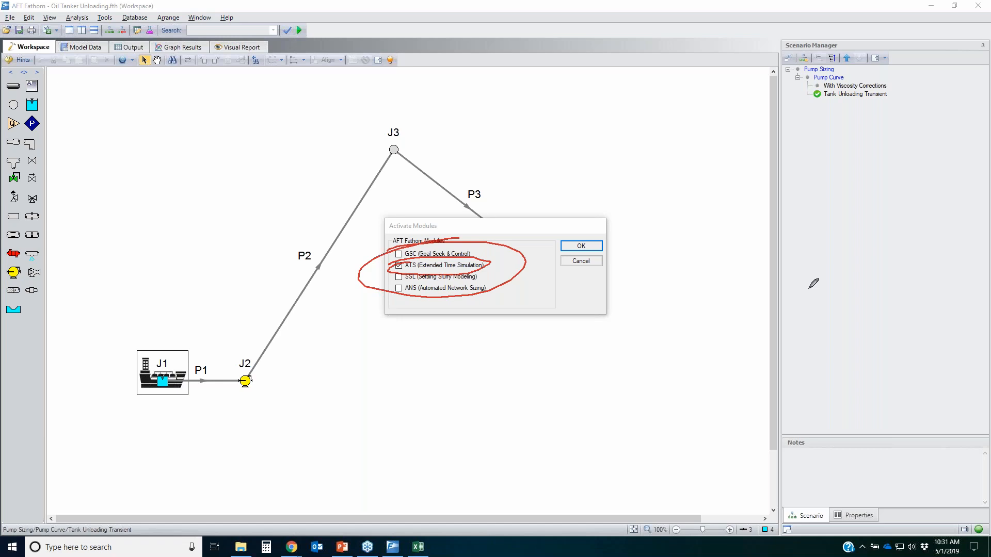
pyautogui.press('Escape')
pyautogui.click(581, 260)
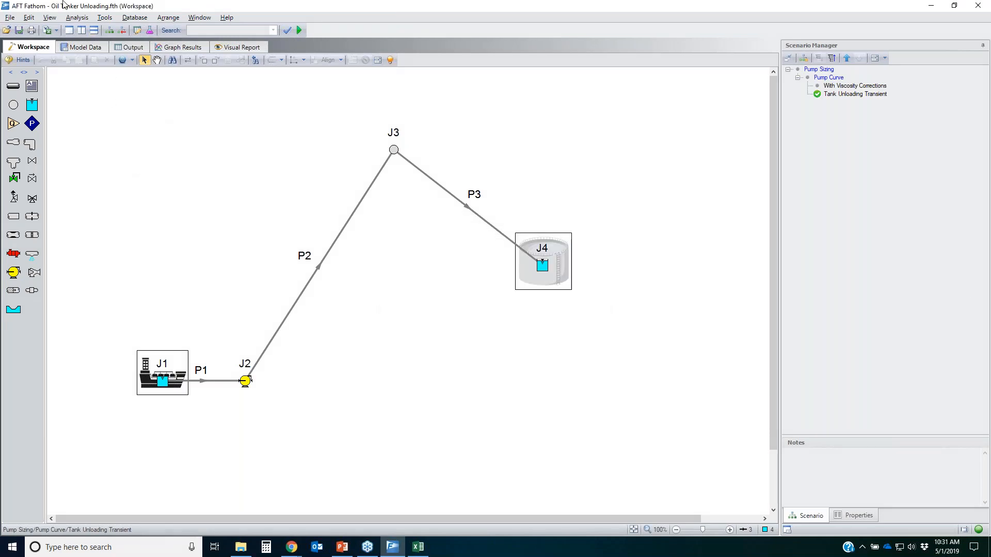
# Open the Transient Control settings and review the start time, stop time, time step and their units
pyautogui.click(77, 18)
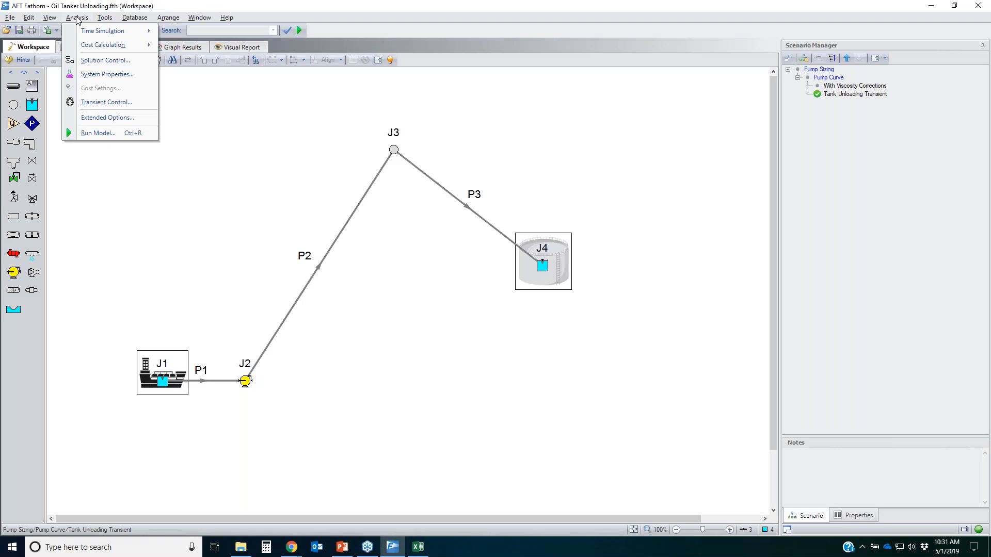
pyautogui.moveTo(89, 31)
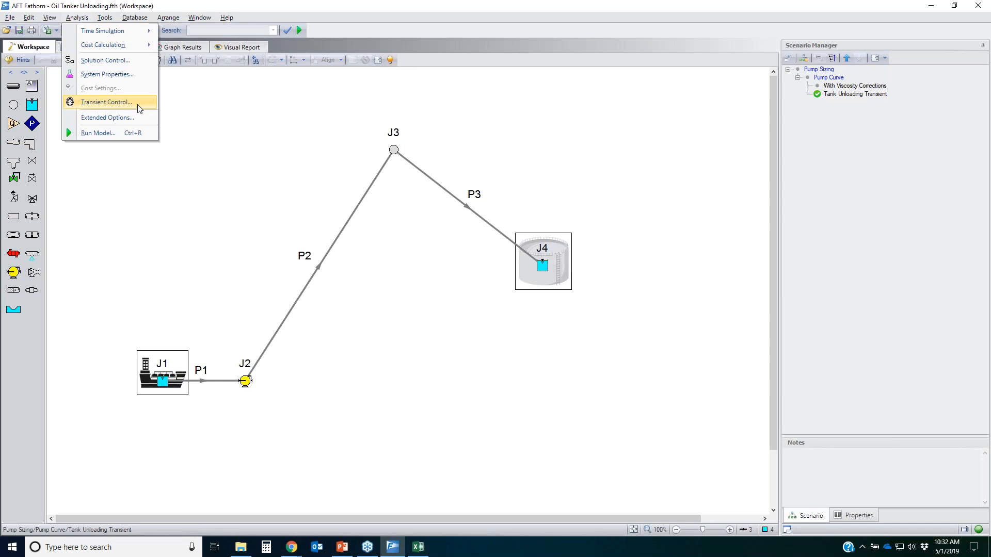
pyautogui.click(106, 102)
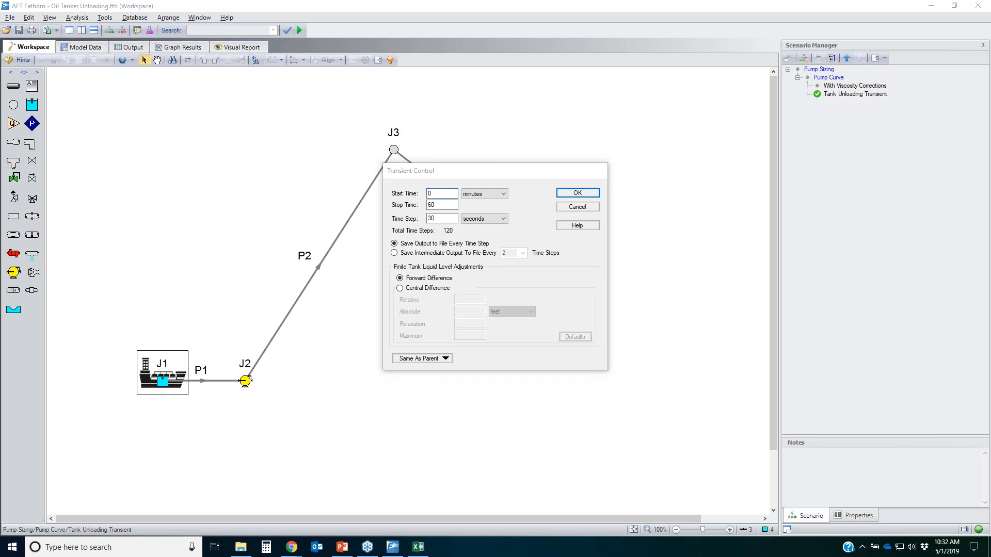
pyautogui.moveTo(385, 189)
pyautogui.mouseDown()
pyautogui.moveTo(557, 205)
pyautogui.moveTo(330, 180)
pyautogui.moveTo(476, 199)
pyautogui.mouseUp()
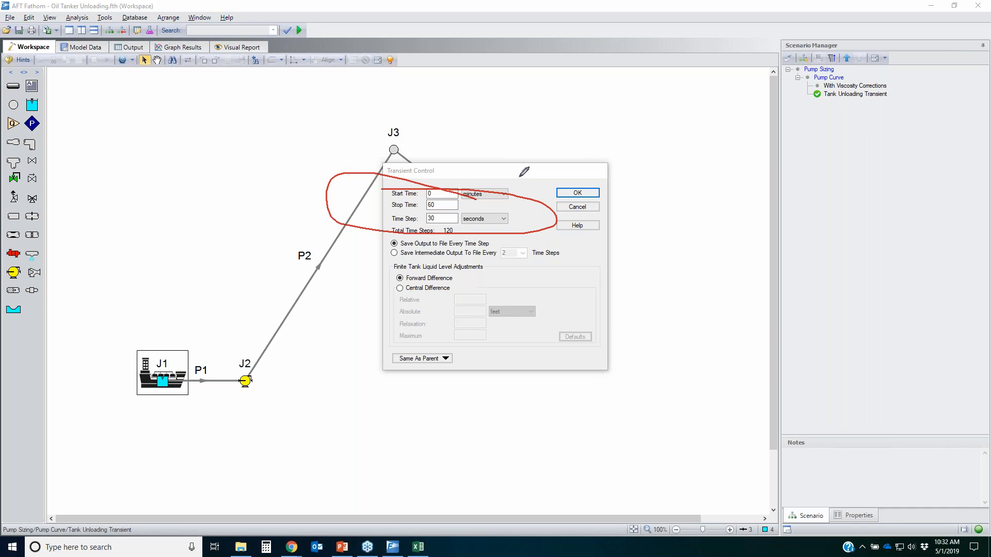
pyautogui.click(975, 284)
pyautogui.moveTo(383, 201)
pyautogui.mouseDown()
pyautogui.moveTo(451, 206)
pyautogui.moveTo(382, 201)
pyautogui.mouseUp()
pyautogui.moveTo(463, 189); pyautogui.dragTo(488, 187)
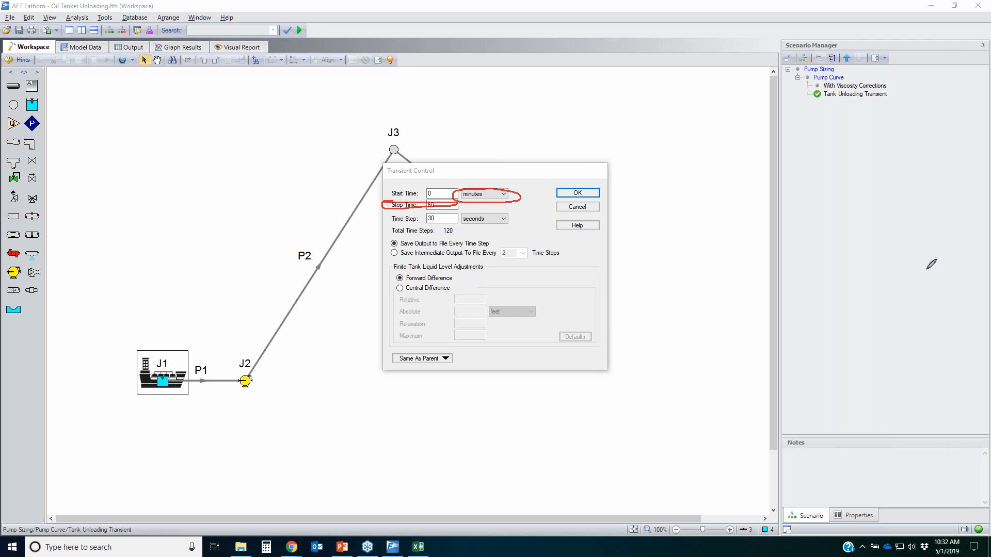
pyautogui.click(484, 197)
pyautogui.click(485, 198)
pyautogui.moveTo(381, 212); pyautogui.dragTo(446, 220)
pyautogui.moveTo(523, 219)
pyautogui.mouseDown()
pyautogui.moveTo(463, 207)
pyautogui.moveTo(445, 236)
pyautogui.moveTo(453, 236)
pyautogui.mouseUp()
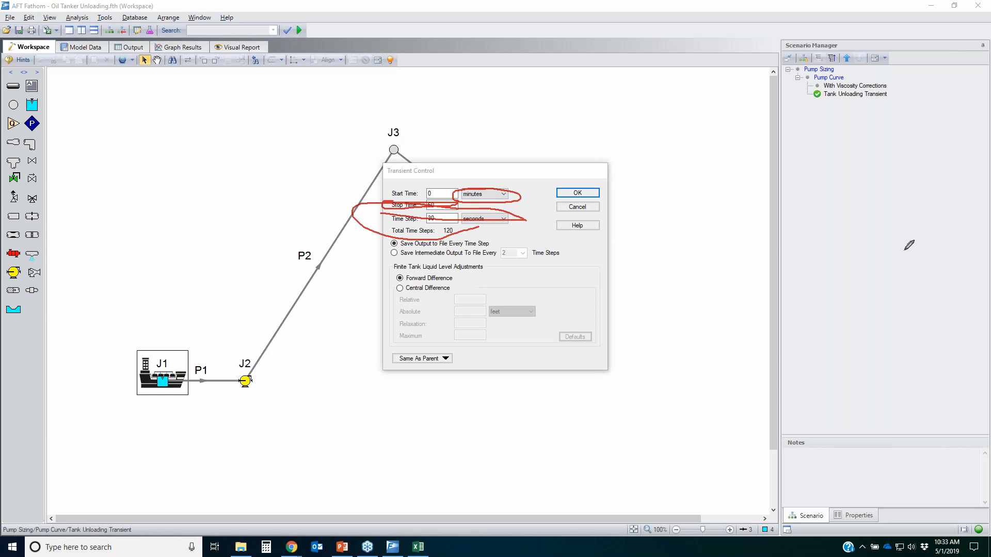
pyautogui.press('Escape')
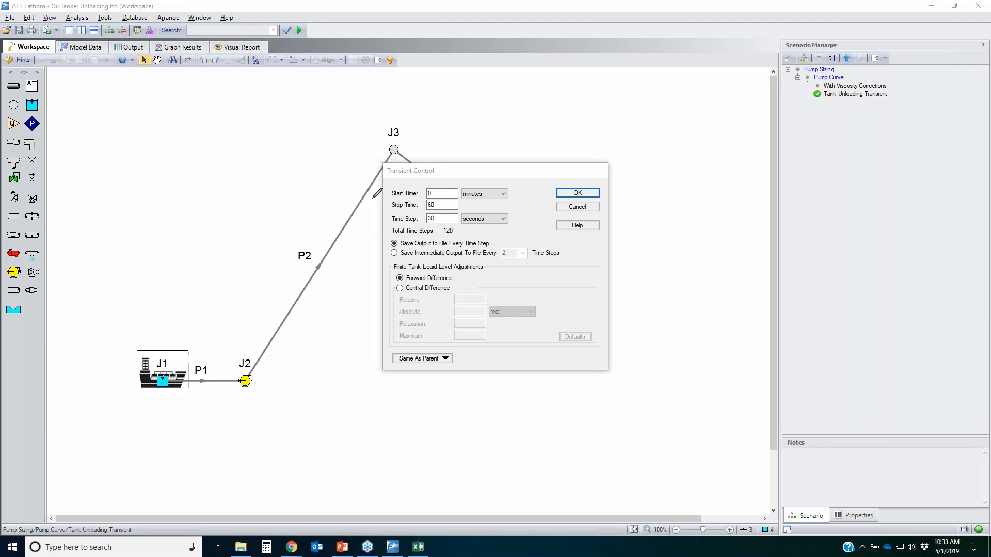
# Try a transient start time of -15 minutes, and set it back to 0
pyautogui.moveTo(387, 196)
pyautogui.mouseDown()
pyautogui.moveTo(415, 187)
pyautogui.moveTo(411, 198)
pyautogui.moveTo(388, 192)
pyautogui.moveTo(413, 186)
pyautogui.mouseUp()
pyautogui.moveTo(441, 195); pyautogui.dragTo(414, 200)
pyautogui.write('-15')
pyautogui.moveTo(440, 194); pyautogui.dragTo(333, 179)
pyautogui.write('0')
# Review the options for saving output to file per time step and close the Transient Control settings without changes
pyautogui.moveTo(383, 237)
pyautogui.mouseDown()
pyautogui.moveTo(504, 234)
pyautogui.moveTo(418, 235)
pyautogui.mouseUp()
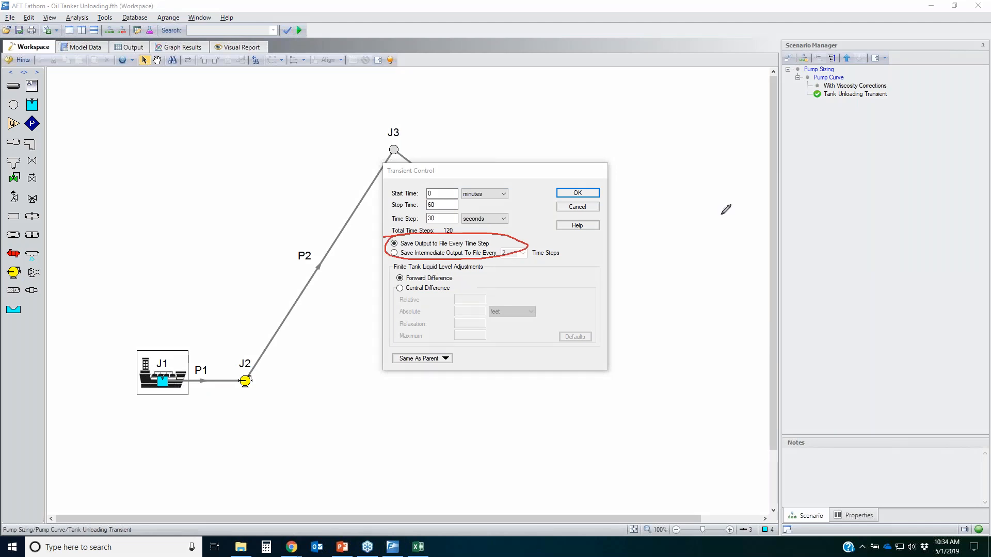
pyautogui.press('Escape')
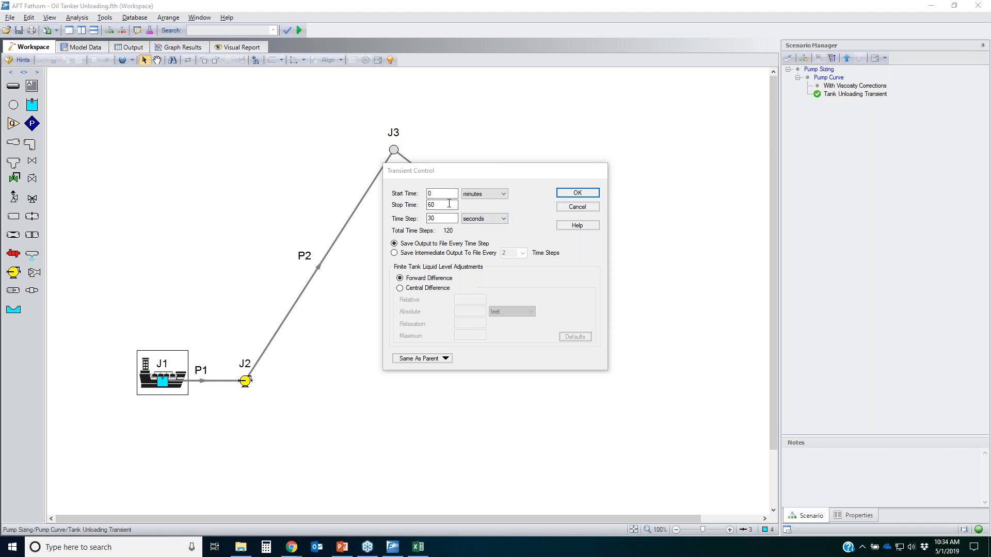
pyautogui.click(578, 206)
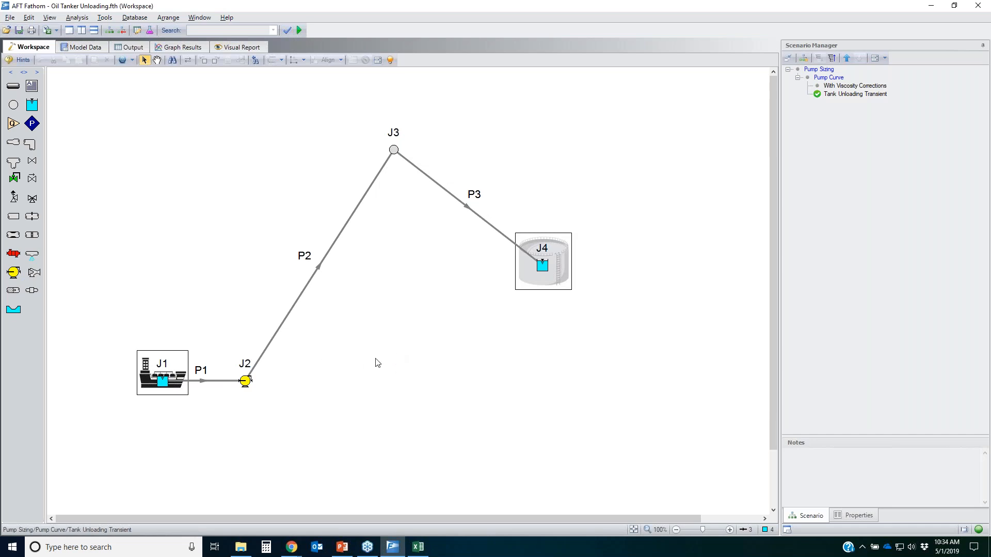
# Open reservoir J1's properties, move the window clear of the junction, and examine the finite tank model options
pyautogui.doubleClick(164, 386)
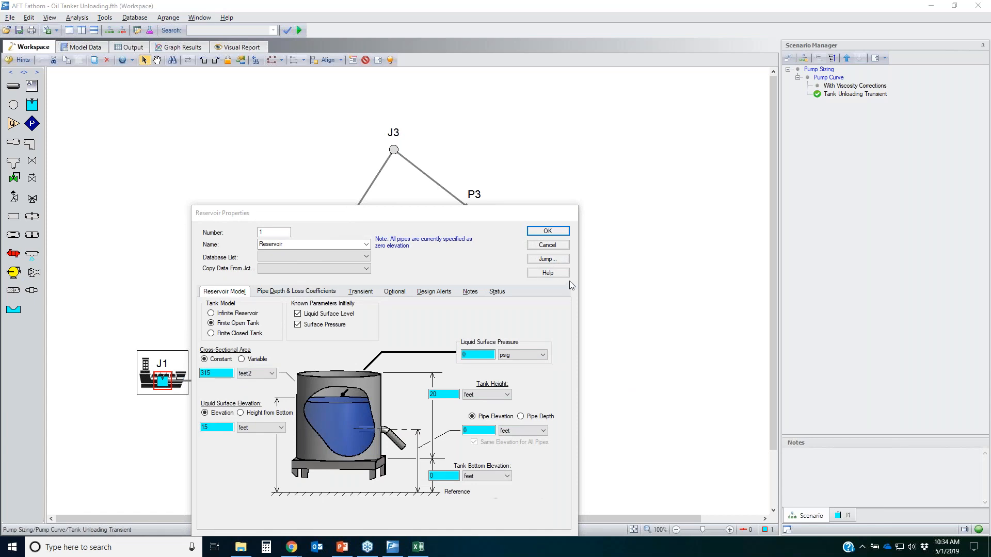
pyautogui.moveTo(466, 213); pyautogui.dragTo(715, 89)
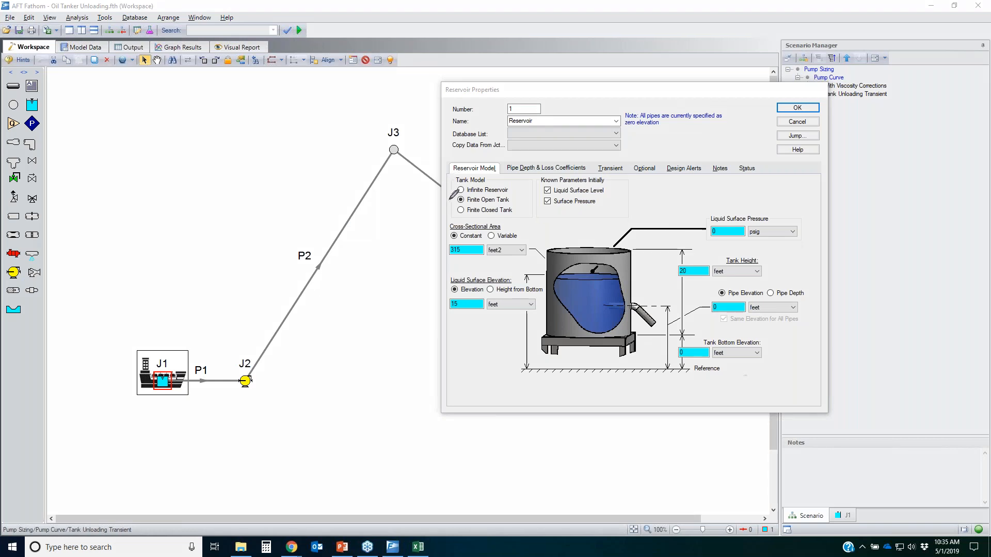
pyautogui.moveTo(454, 193)
pyautogui.mouseDown()
pyautogui.moveTo(489, 213)
pyautogui.moveTo(449, 212)
pyautogui.moveTo(451, 197)
pyautogui.mouseUp()
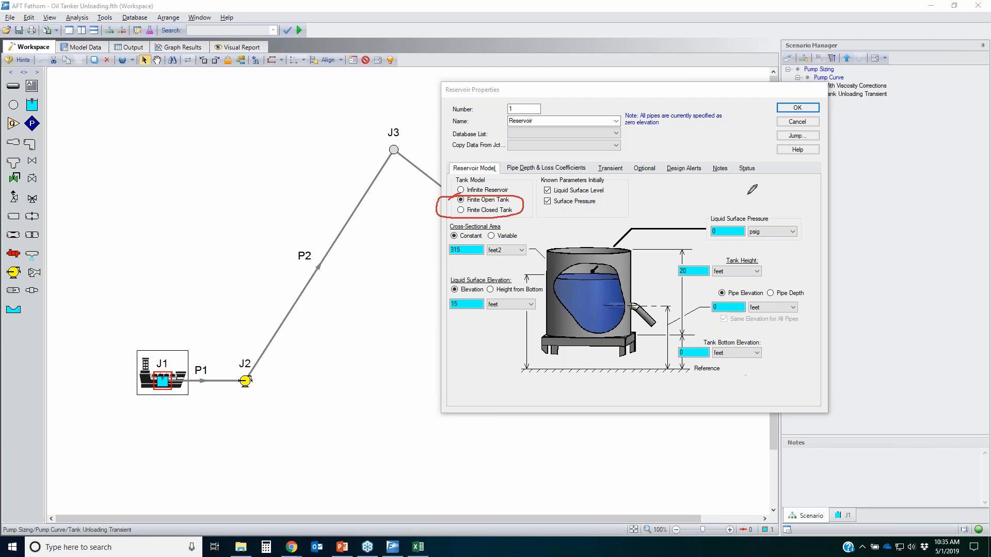
pyautogui.press('Escape')
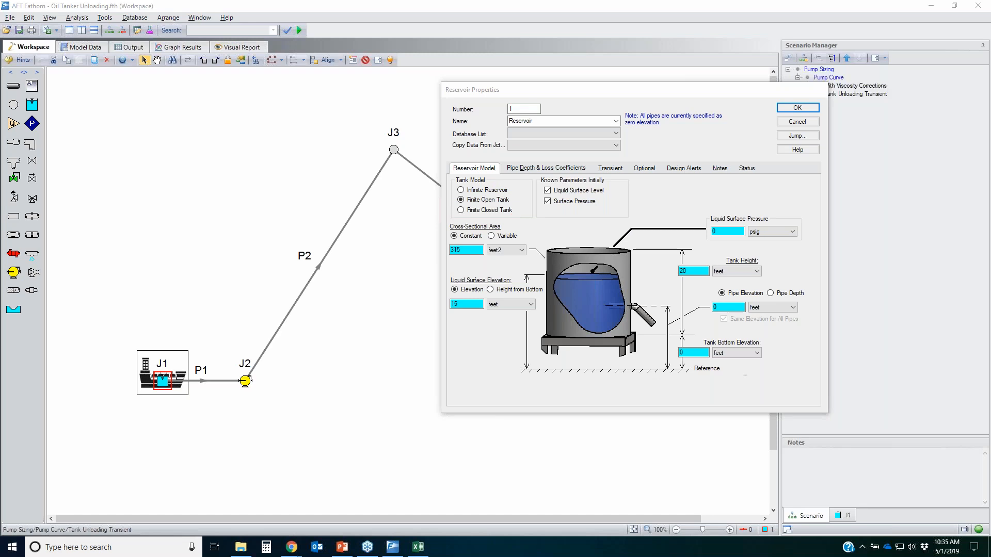
# Try the Finite Closed Tank model for J1, review its tank gas thermodynamics inputs, and return to Finite Open Tank
pyautogui.click(486, 211)
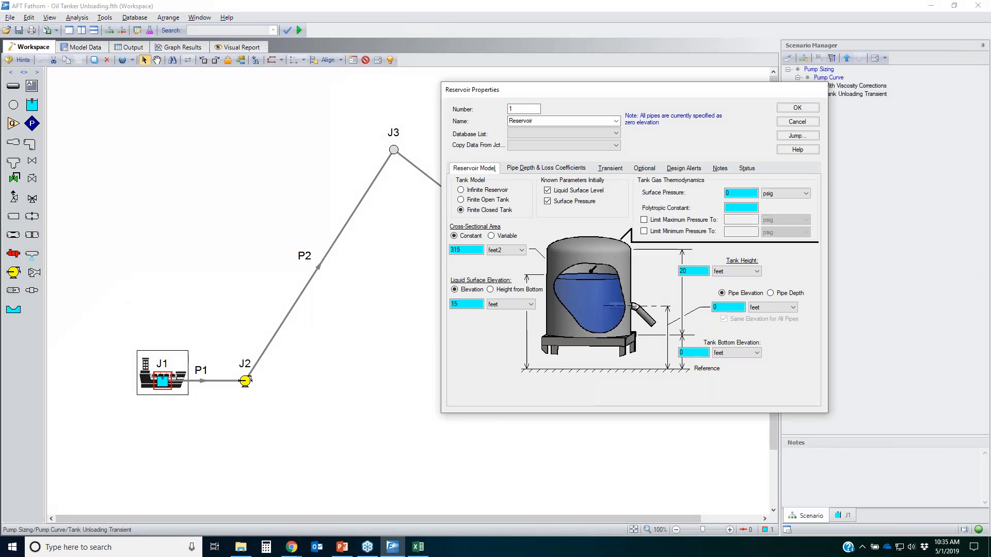
pyautogui.hotkey('ctrl', '2')
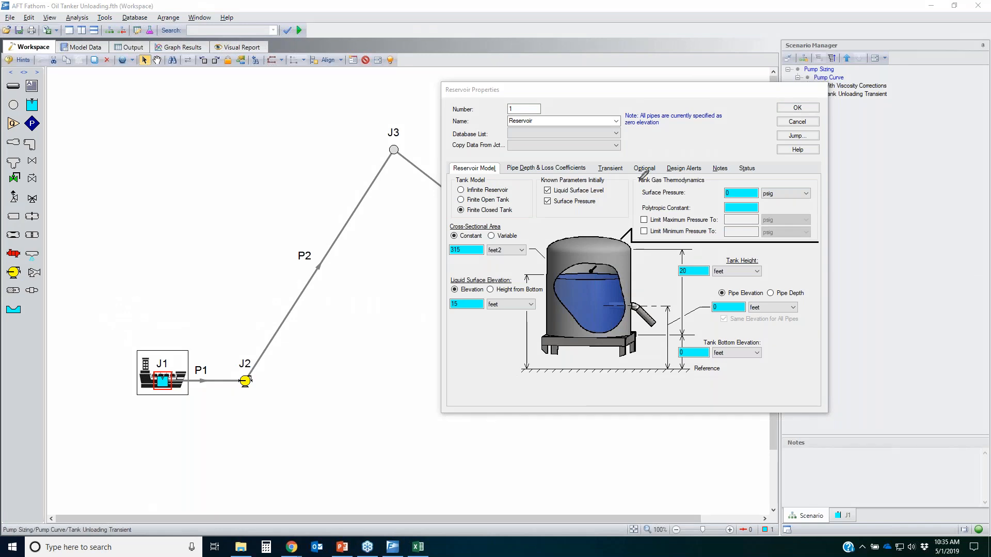
pyautogui.moveTo(640, 178)
pyautogui.mouseDown()
pyautogui.moveTo(832, 199)
pyautogui.moveTo(640, 230)
pyautogui.moveTo(614, 196)
pyautogui.moveTo(663, 179)
pyautogui.mouseUp()
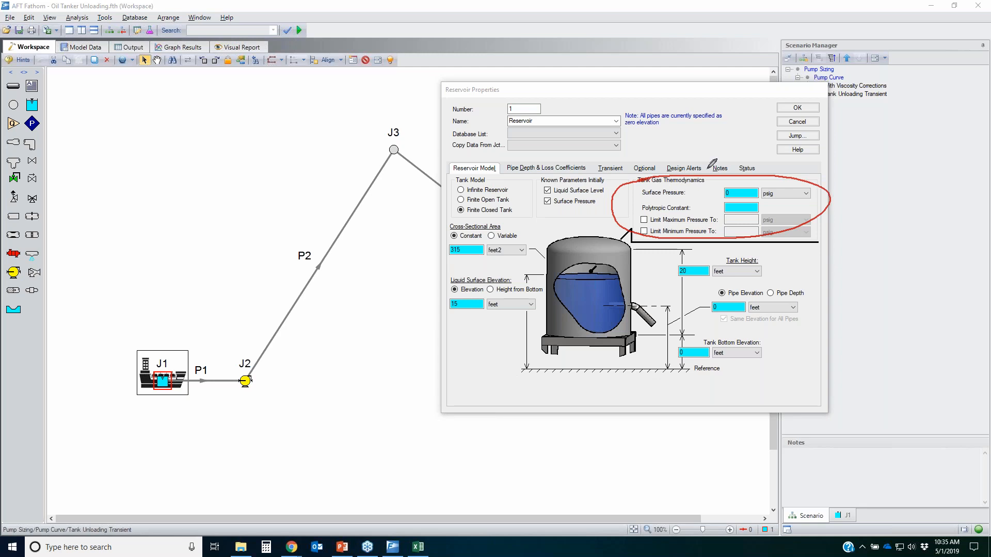
pyautogui.moveTo(556, 279)
pyautogui.mouseDown()
pyautogui.moveTo(615, 280)
pyautogui.moveTo(598, 274)
pyautogui.mouseUp()
pyautogui.moveTo(638, 192)
pyautogui.mouseDown()
pyautogui.moveTo(782, 189)
pyautogui.moveTo(717, 233)
pyautogui.moveTo(627, 224)
pyautogui.moveTo(671, 229)
pyautogui.moveTo(752, 195)
pyautogui.mouseUp()
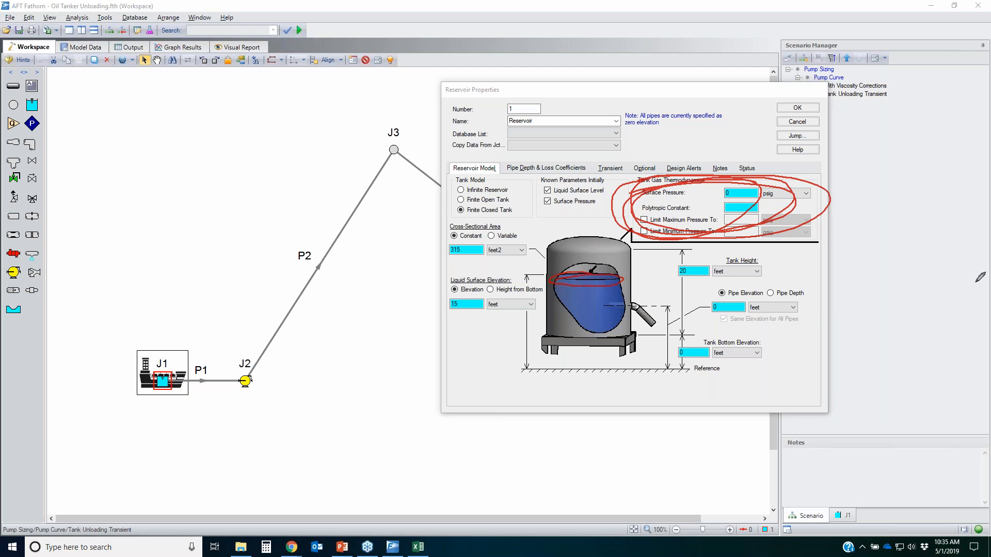
pyautogui.press('Escape')
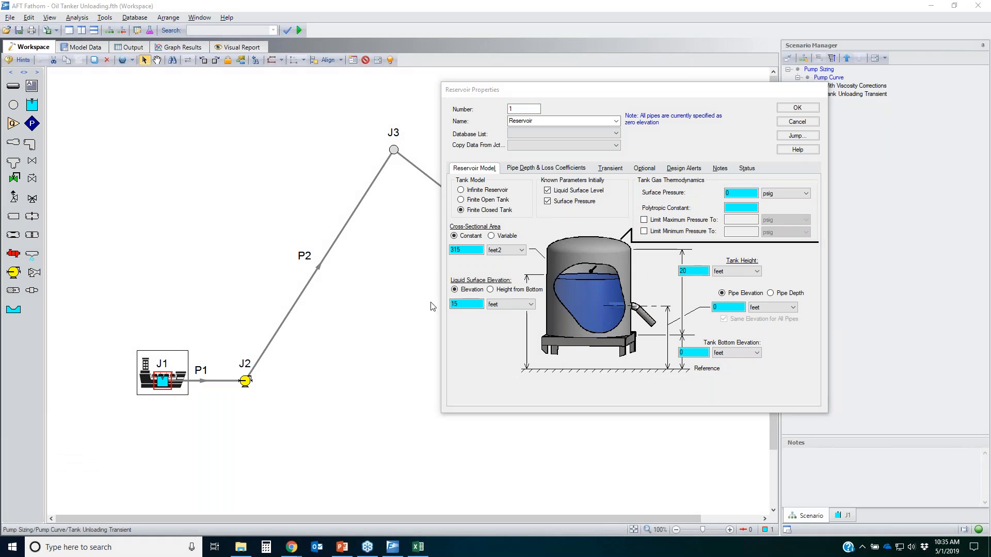
pyautogui.click(494, 201)
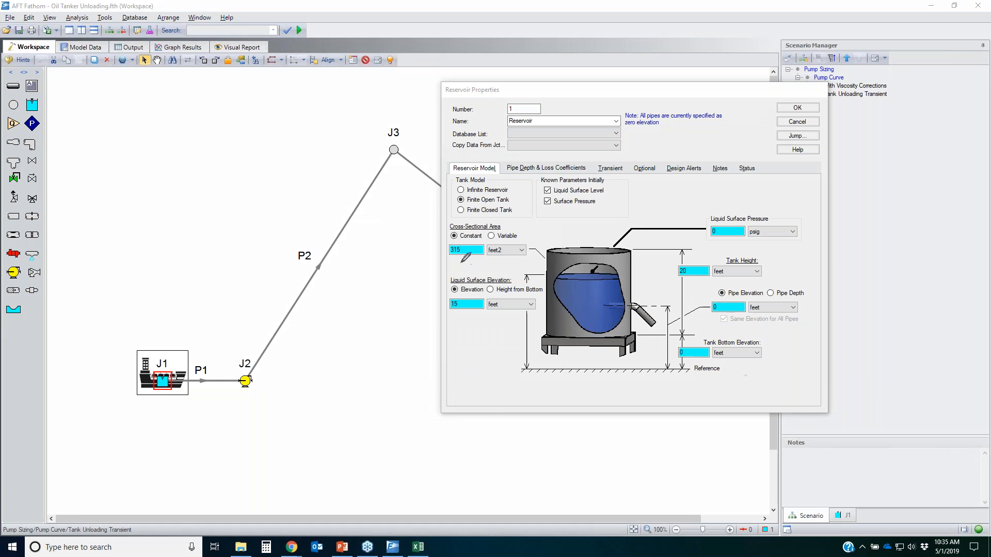
# Review J1's cross-sectional area, liquid level, pipe elevation, tank bottom elevation, tank height and surface pressure, and close its properties without changes
pyautogui.moveTo(449, 236)
pyautogui.mouseDown()
pyautogui.moveTo(493, 235)
pyautogui.moveTo(513, 256)
pyautogui.moveTo(454, 237)
pyautogui.moveTo(472, 242)
pyautogui.mouseUp()
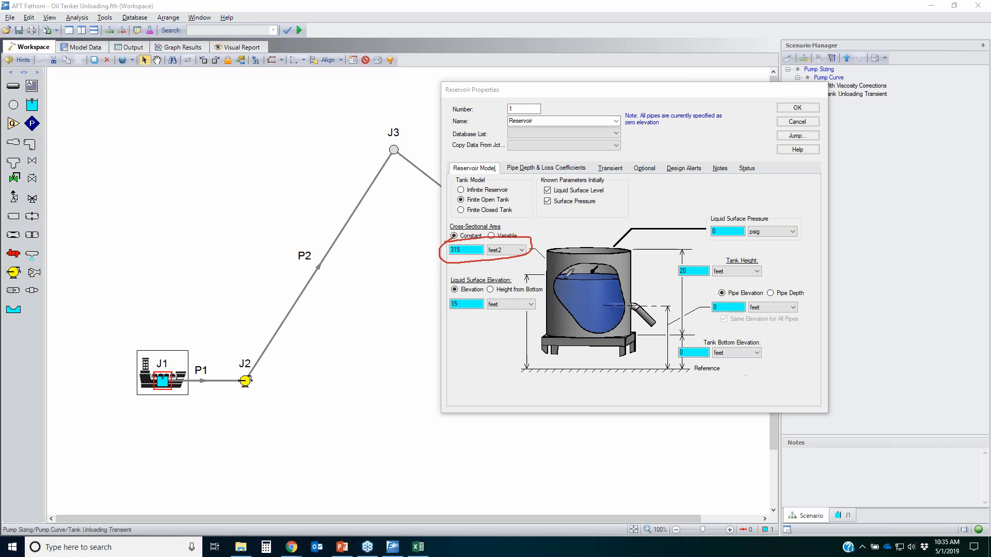
pyautogui.moveTo(595, 269)
pyautogui.mouseDown()
pyautogui.moveTo(627, 273)
pyautogui.moveTo(540, 281)
pyautogui.moveTo(598, 280)
pyautogui.moveTo(594, 337)
pyautogui.moveTo(587, 327)
pyautogui.moveTo(607, 327)
pyautogui.mouseUp()
pyautogui.moveTo(680, 340); pyautogui.dragTo(788, 341)
pyautogui.moveTo(645, 362)
pyautogui.mouseDown()
pyautogui.moveTo(703, 333)
pyautogui.moveTo(681, 345)
pyautogui.moveTo(711, 353)
pyautogui.moveTo(694, 346)
pyautogui.mouseUp()
pyautogui.moveTo(744, 302)
pyautogui.mouseDown()
pyautogui.moveTo(725, 316)
pyautogui.moveTo(727, 289)
pyautogui.moveTo(716, 292)
pyautogui.moveTo(762, 289)
pyautogui.moveTo(736, 305)
pyautogui.moveTo(722, 286)
pyautogui.mouseUp()
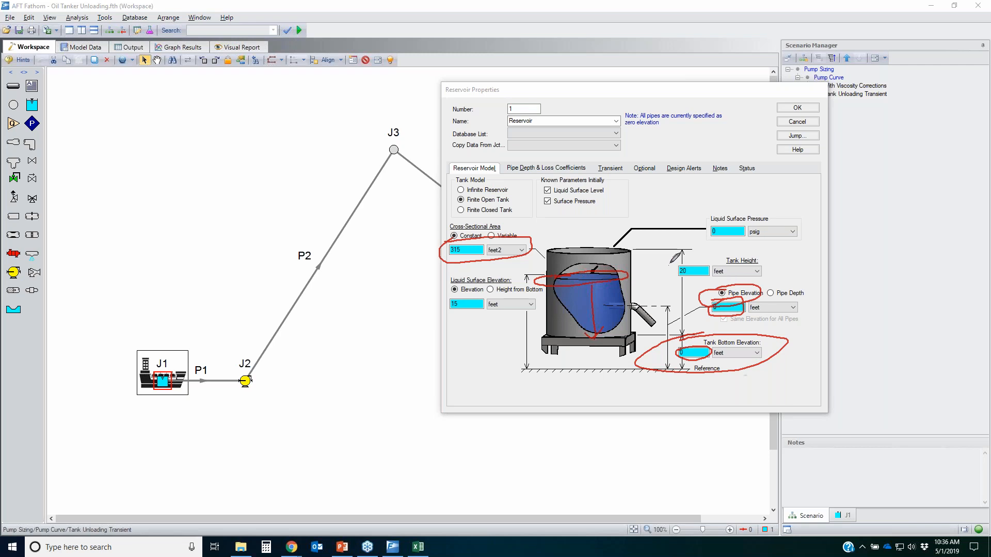
pyautogui.moveTo(671, 261)
pyautogui.mouseDown()
pyautogui.moveTo(733, 247)
pyautogui.moveTo(708, 281)
pyautogui.moveTo(670, 265)
pyautogui.mouseUp()
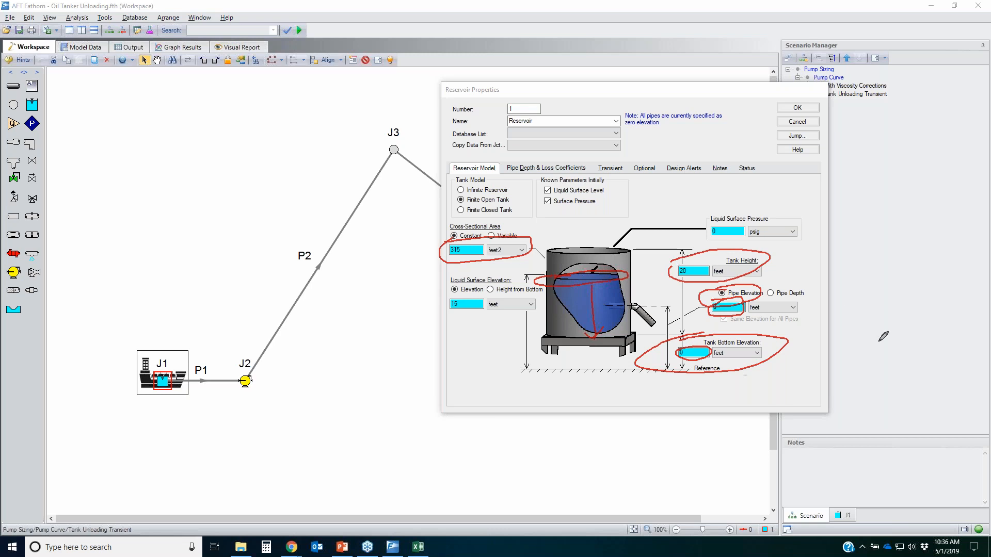
pyautogui.press('Escape')
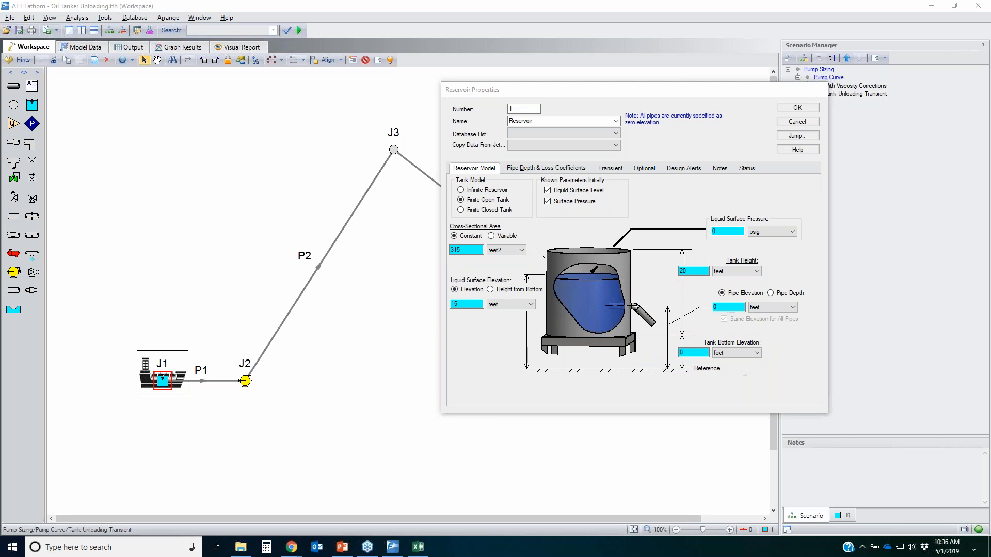
pyautogui.click(727, 229)
pyautogui.click(793, 124)
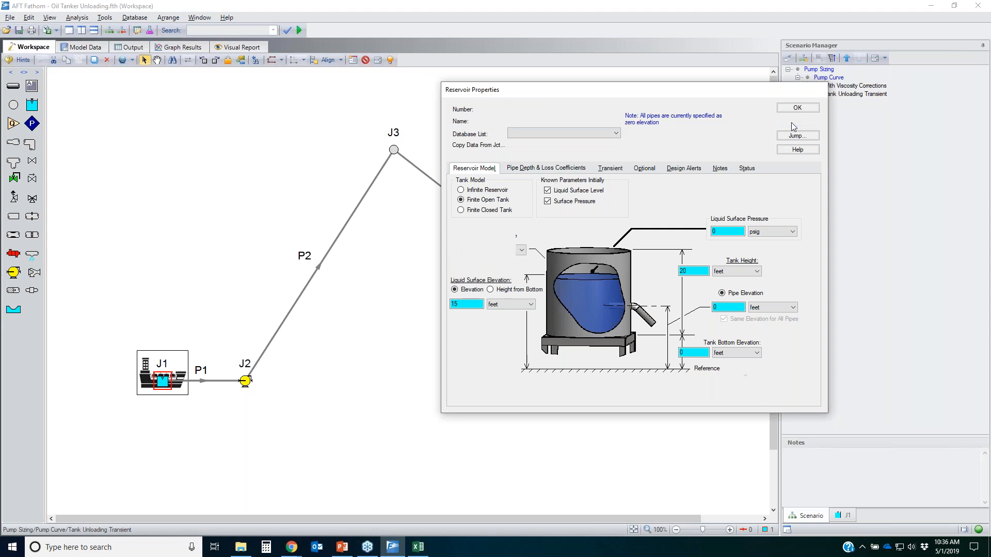
# Open reservoir J4's properties, review its liquid surface, pipe and tank bottom elevations and tank height, and close them without changes
pyautogui.doubleClick(542, 265)
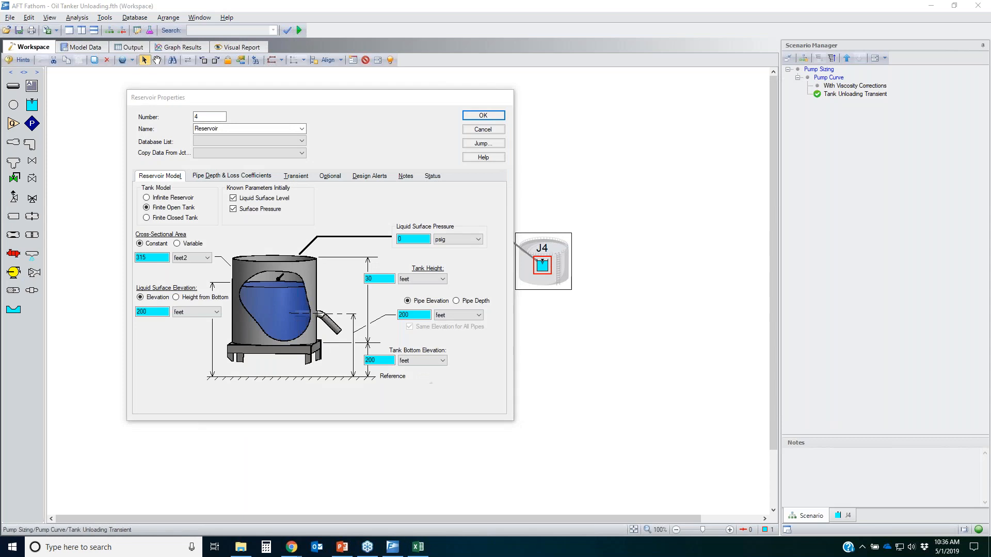
pyautogui.moveTo(127, 303); pyautogui.dragTo(155, 291)
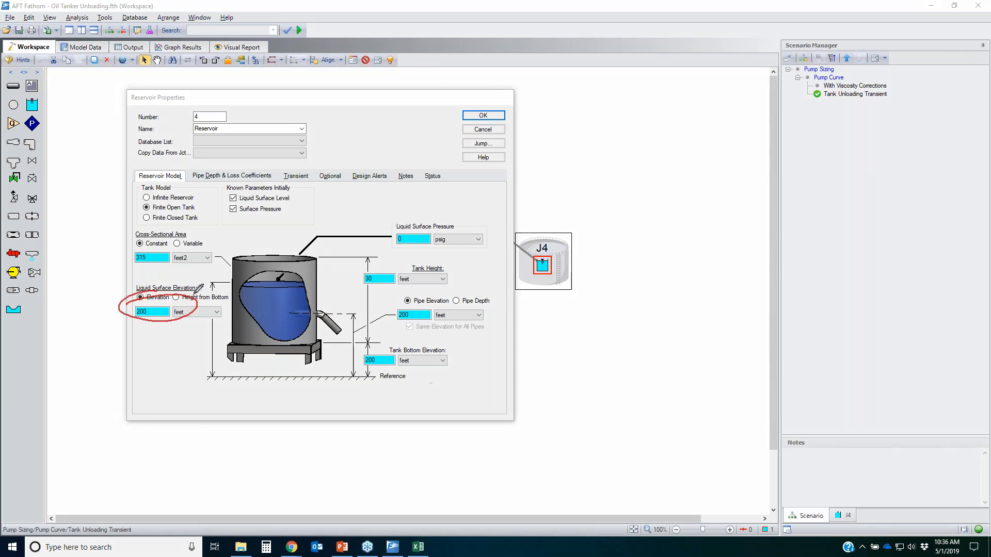
pyautogui.moveTo(391, 300)
pyautogui.mouseDown()
pyautogui.moveTo(422, 296)
pyautogui.moveTo(426, 331)
pyautogui.moveTo(394, 371)
pyautogui.moveTo(356, 356)
pyautogui.moveTo(405, 296)
pyautogui.mouseUp()
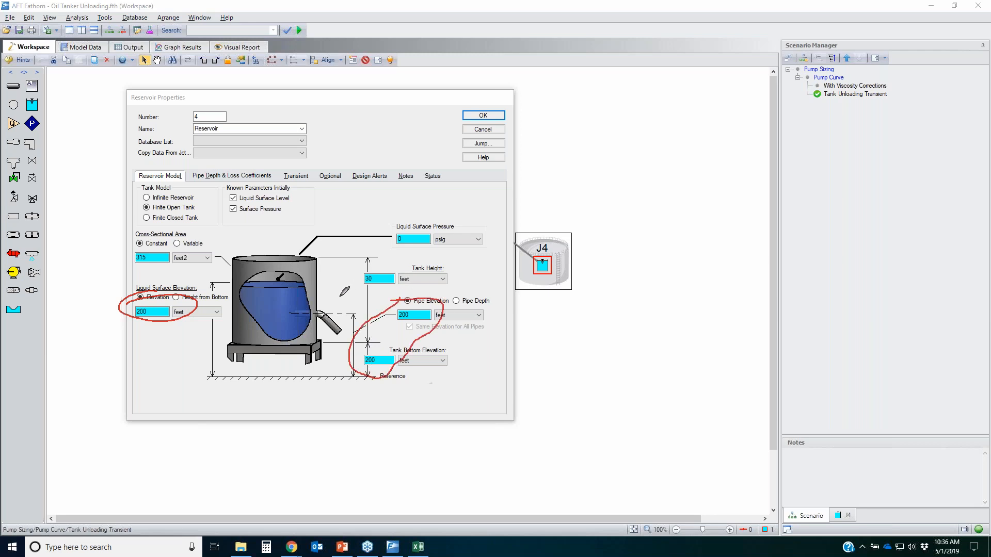
pyautogui.moveTo(365, 269)
pyautogui.mouseDown()
pyautogui.moveTo(454, 249)
pyautogui.moveTo(334, 291)
pyautogui.moveTo(417, 259)
pyautogui.mouseUp()
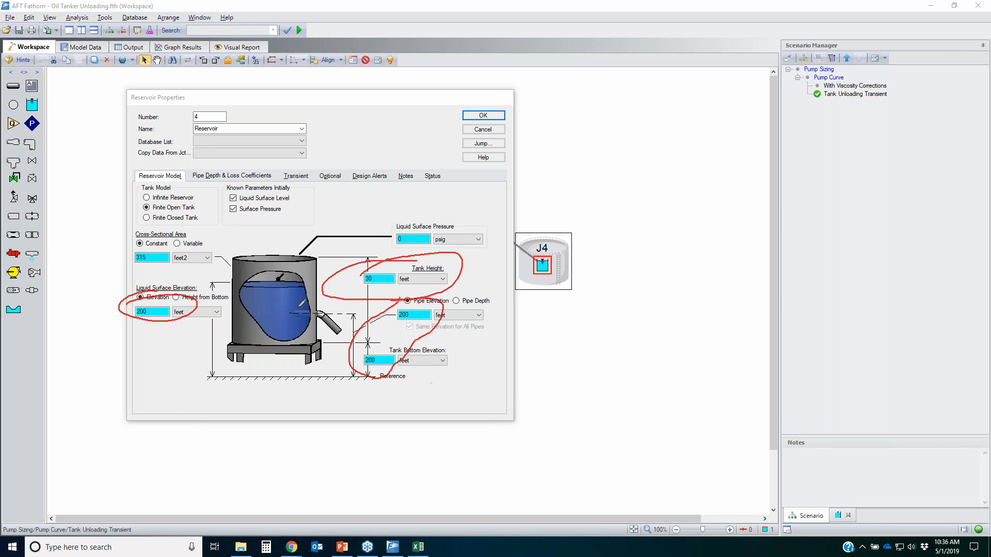
pyautogui.click(953, 338)
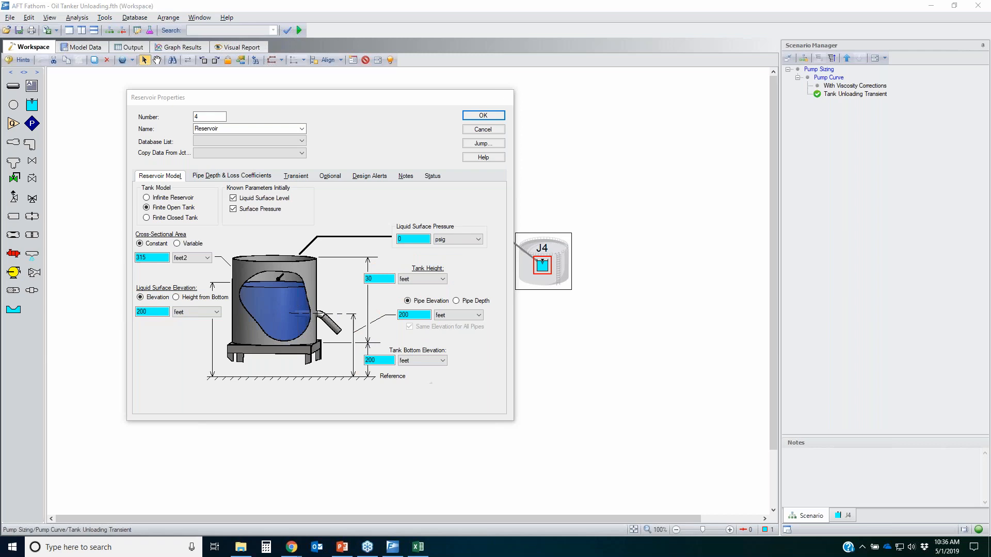
pyautogui.click(483, 129)
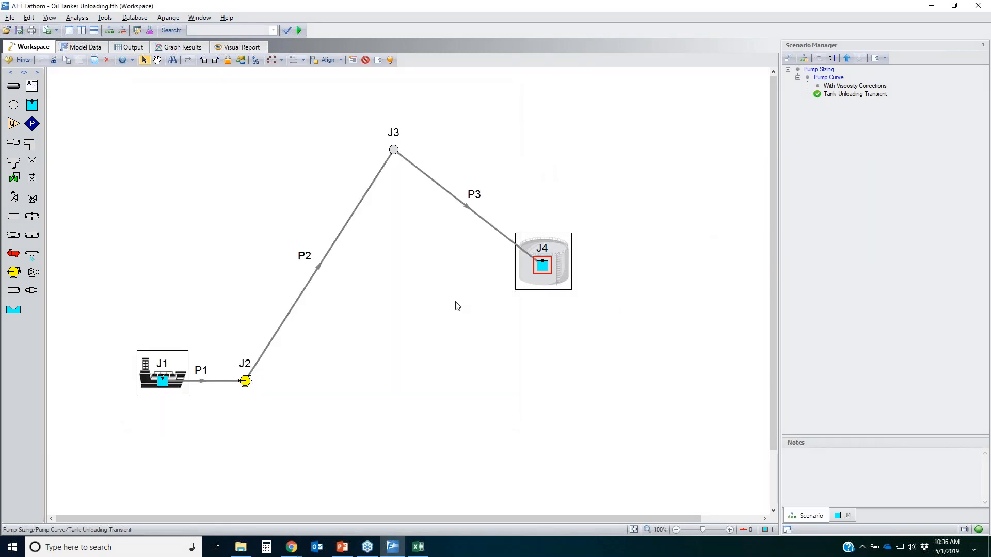
# Open pump J2's properties, examine its head rise curve, and close them without changes
pyautogui.doubleClick(245, 381)
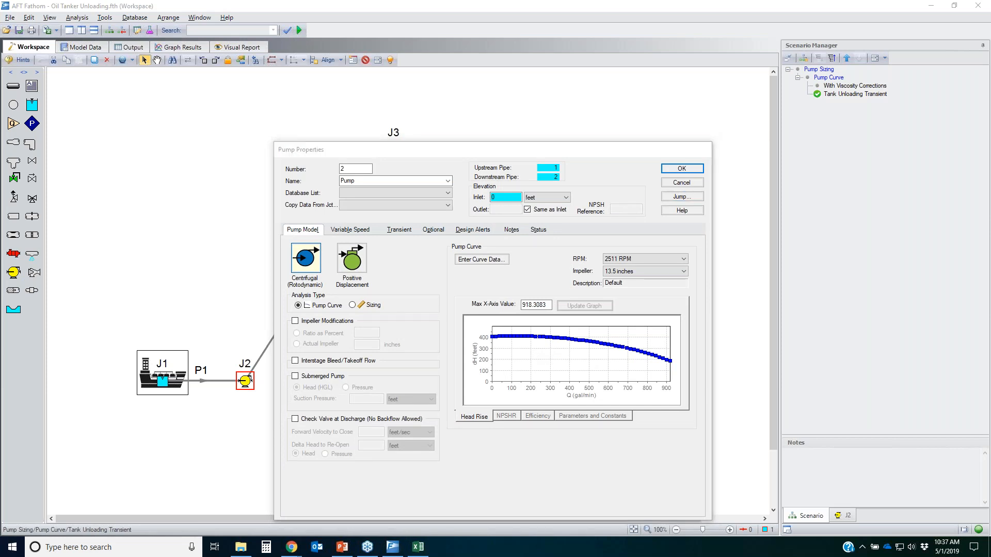
pyautogui.moveTo(478, 341)
pyautogui.mouseDown()
pyautogui.moveTo(584, 340)
pyautogui.moveTo(581, 330)
pyautogui.moveTo(647, 350)
pyautogui.mouseUp()
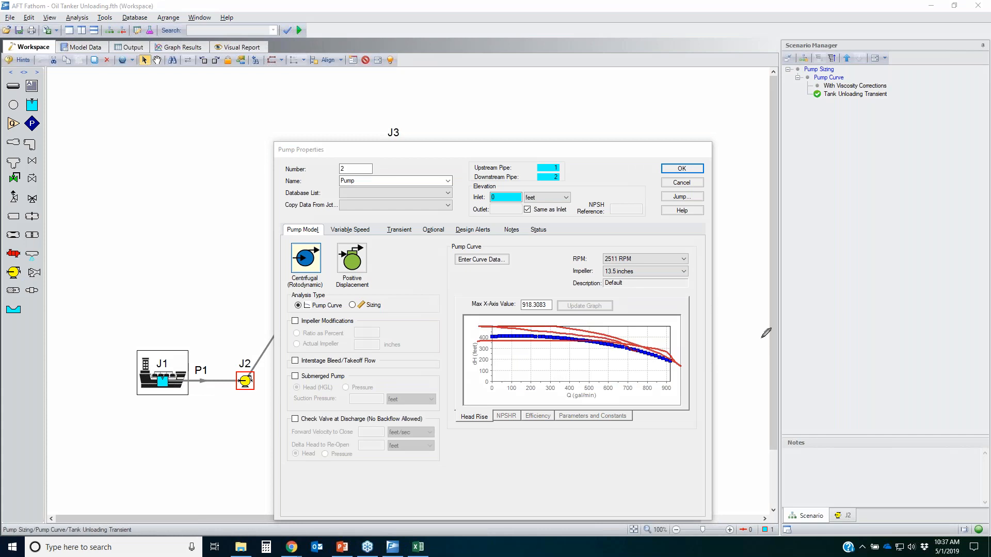
pyautogui.press('Escape')
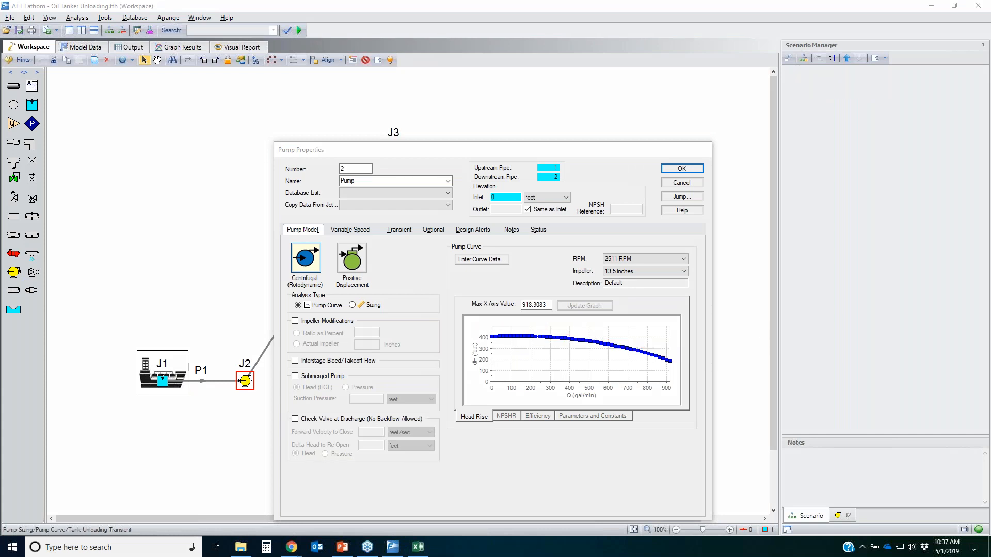
pyautogui.click(665, 186)
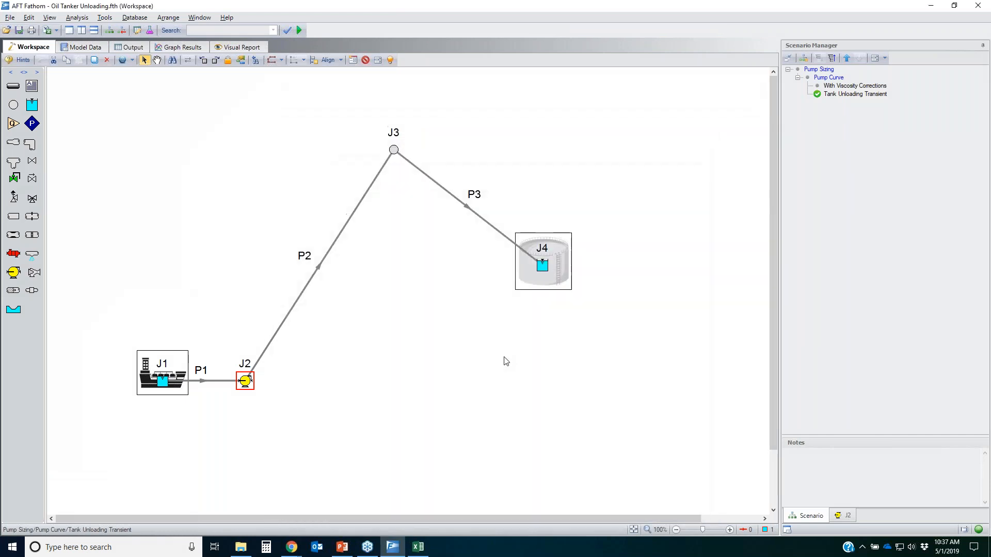
# Run the tank unloading transient model, open its output, and inspect the critical warning about reverse flow at junction 2
pyautogui.click(299, 31)
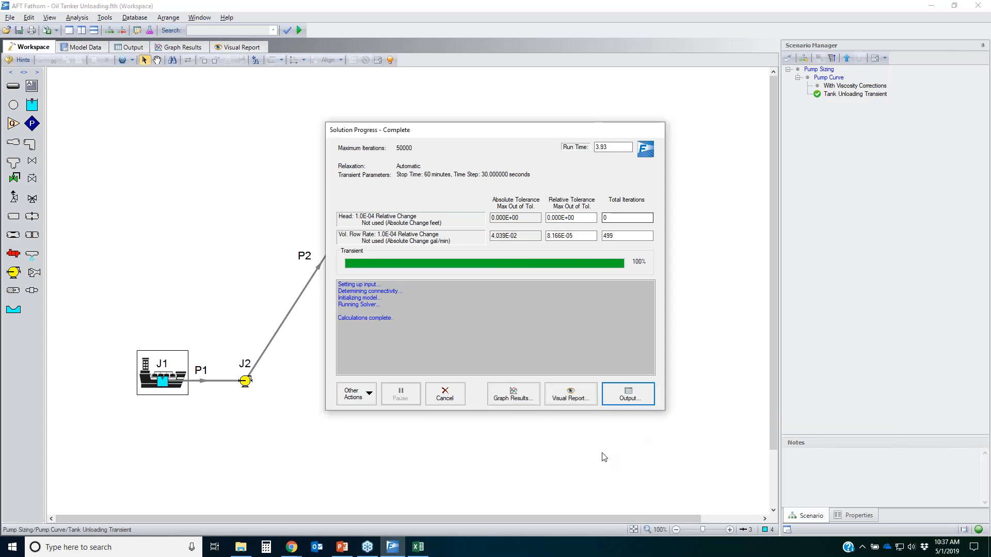
pyautogui.click(628, 403)
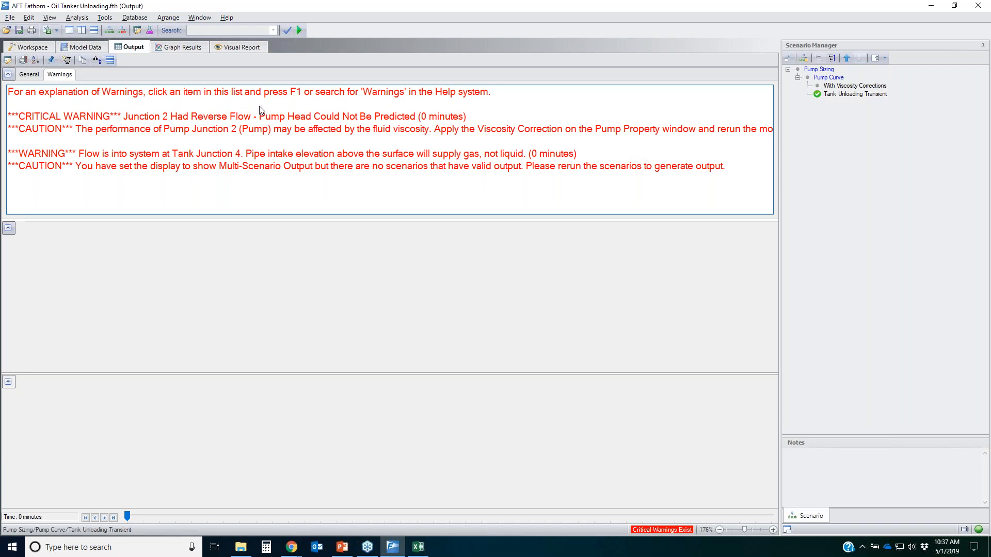
pyautogui.click(219, 118)
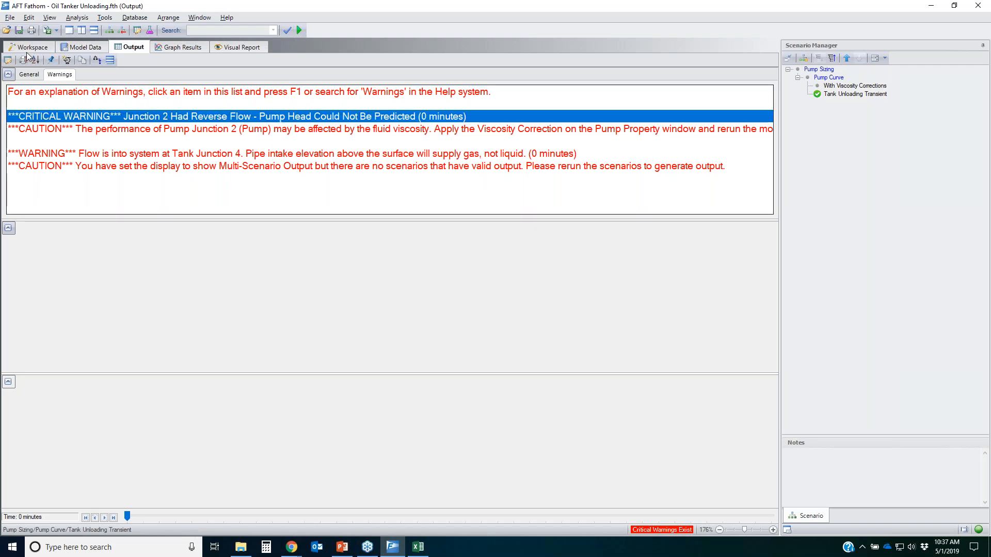
# Set the multi-scenario display type in Output Control to Current Scenario Only and apply it
pyautogui.click(8, 60)
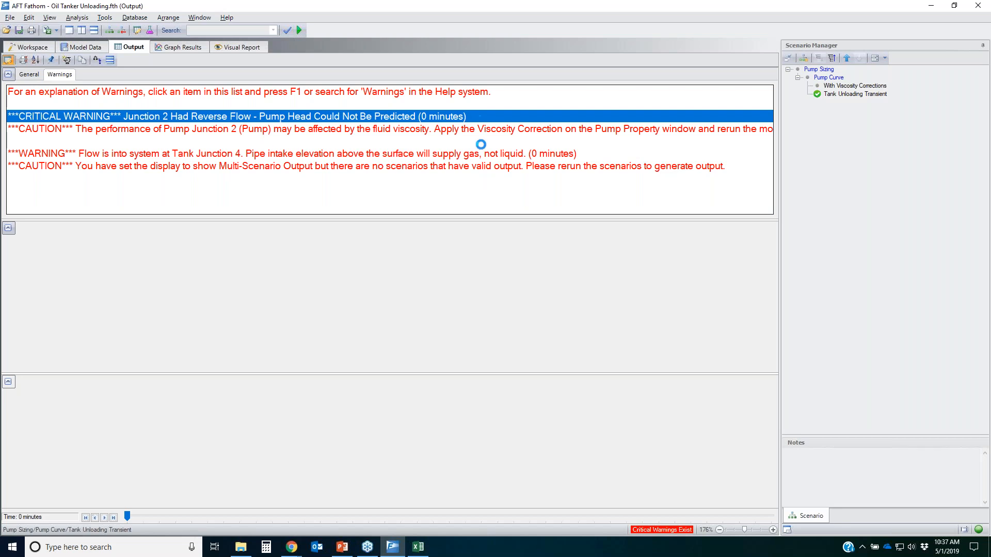
pyautogui.click(557, 124)
pyautogui.click(318, 155)
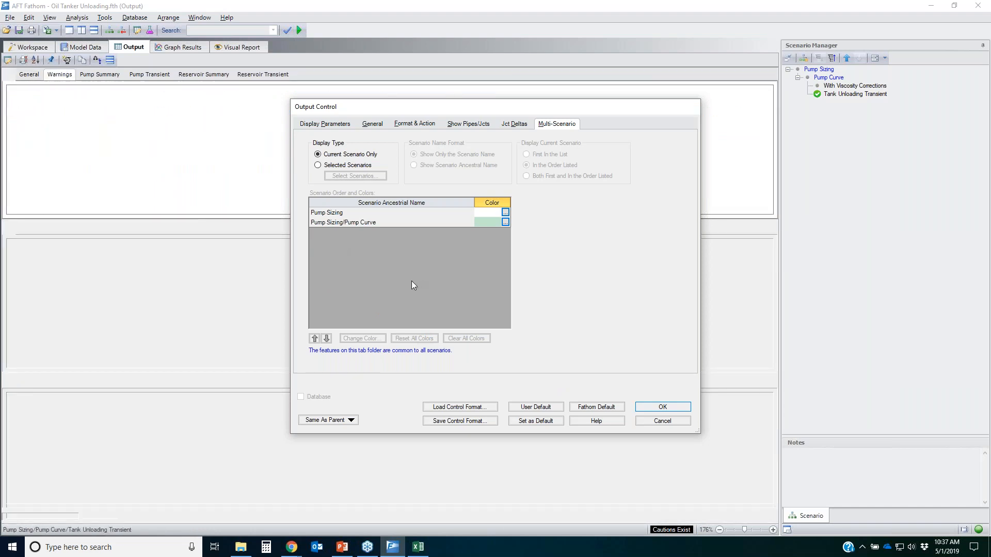
pyautogui.press('Return')
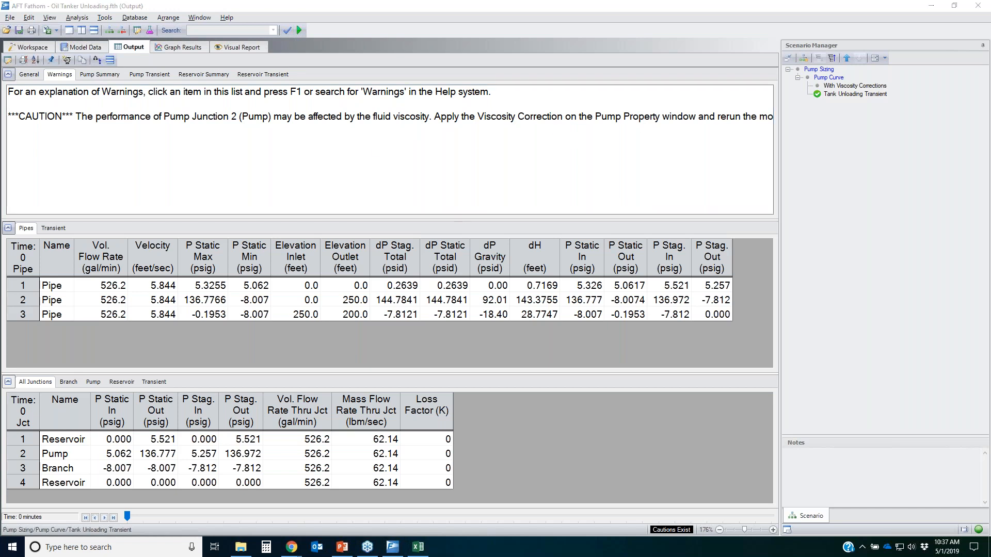
# Review the parent scenarios, the Tank Unloading Transient scenario and the output's viscosity caution
pyautogui.moveTo(789, 73)
pyautogui.mouseDown()
pyautogui.moveTo(808, 66)
pyautogui.moveTo(835, 92)
pyautogui.moveTo(804, 63)
pyautogui.mouseUp()
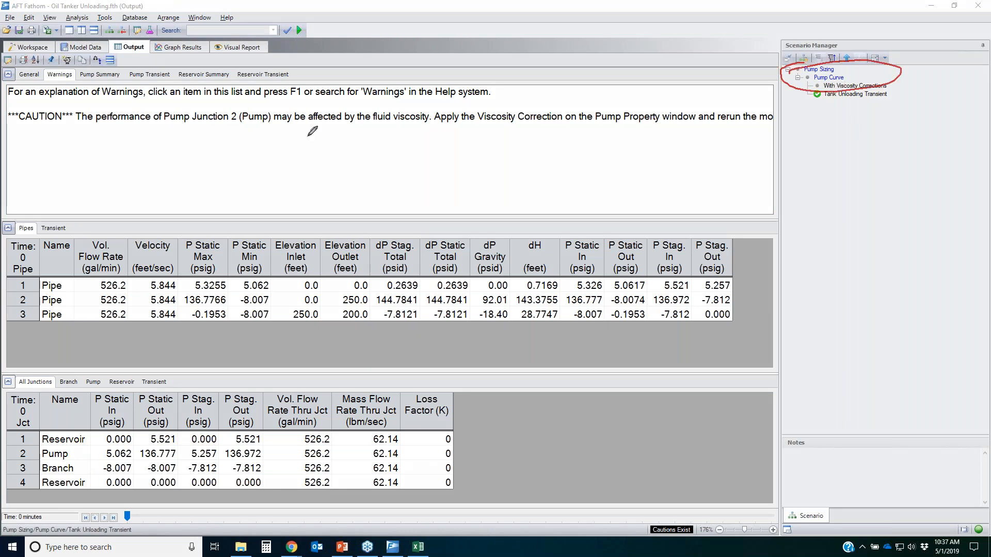
pyautogui.moveTo(14, 56)
pyautogui.mouseDown()
pyautogui.moveTo(5, 66)
pyautogui.moveTo(5, 52)
pyautogui.mouseUp()
pyautogui.moveTo(113, 86); pyautogui.dragTo(77, 78)
pyautogui.moveTo(814, 91)
pyautogui.mouseDown()
pyautogui.moveTo(889, 94)
pyautogui.moveTo(808, 95)
pyautogui.mouseUp()
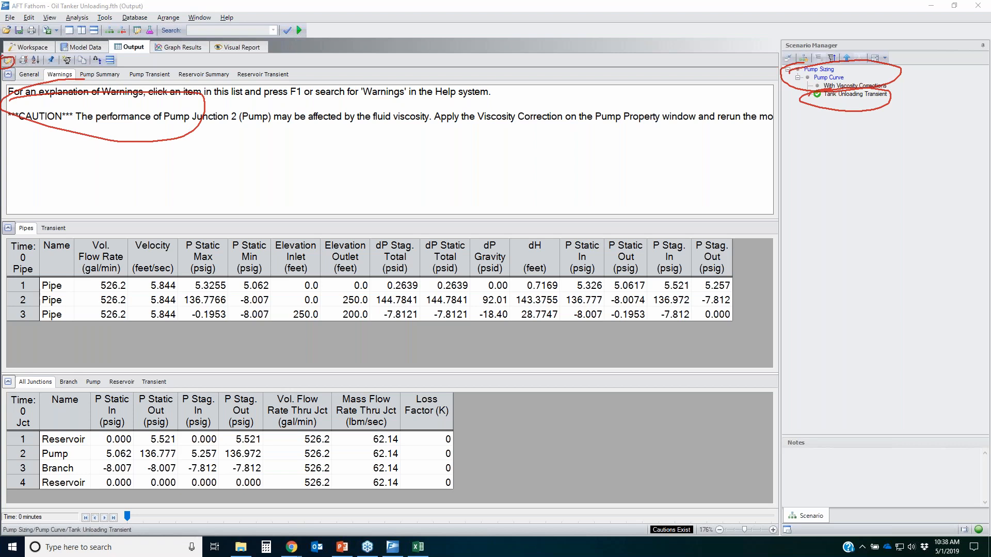
pyautogui.press('Escape')
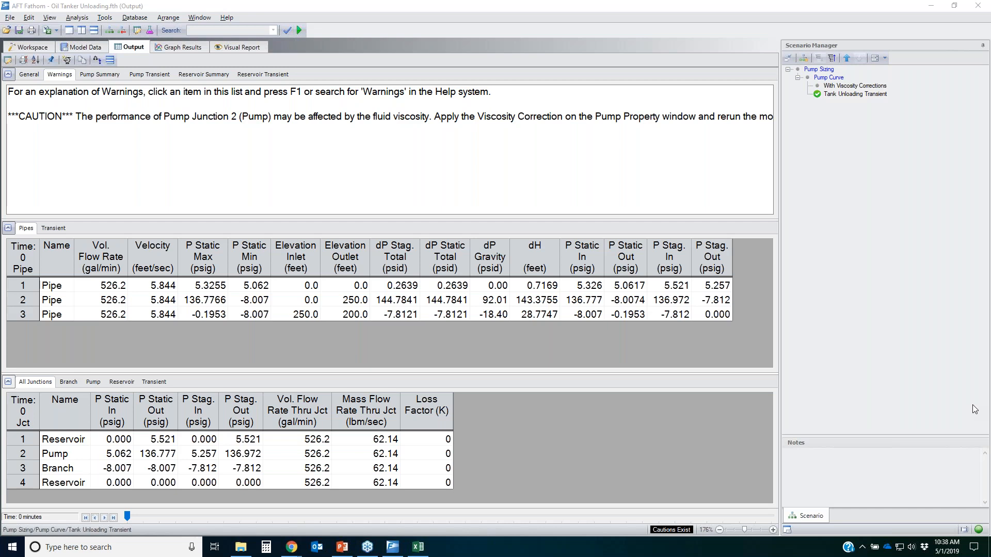
# Examine the Pipes and All Junctions output tables and the time shown in their headers
pyautogui.moveTo(24, 219)
pyautogui.mouseDown()
pyautogui.moveTo(40, 233)
pyautogui.moveTo(9, 221)
pyautogui.mouseUp()
pyautogui.moveTo(26, 373)
pyautogui.mouseDown()
pyautogui.moveTo(64, 378)
pyautogui.moveTo(16, 374)
pyautogui.mouseUp()
pyautogui.moveTo(28, 246)
pyautogui.mouseDown()
pyautogui.moveTo(654, 281)
pyautogui.moveTo(361, 365)
pyautogui.mouseUp()
pyautogui.moveTo(6, 319); pyautogui.dragTo(49, 251)
pyautogui.moveTo(38, 421)
pyautogui.mouseDown()
pyautogui.moveTo(215, 408)
pyautogui.moveTo(400, 477)
pyautogui.moveTo(77, 430)
pyautogui.mouseUp()
pyautogui.moveTo(21, 250); pyautogui.dragTo(31, 242)
pyautogui.moveTo(8, 408)
pyautogui.mouseDown()
pyautogui.moveTo(50, 407)
pyautogui.moveTo(35, 400)
pyautogui.mouseUp()
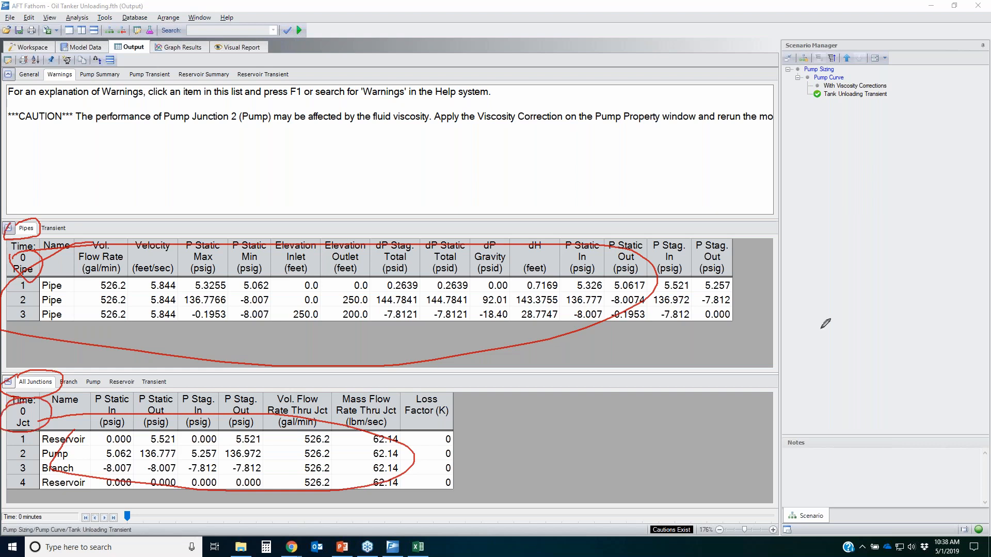
pyautogui.press('Escape')
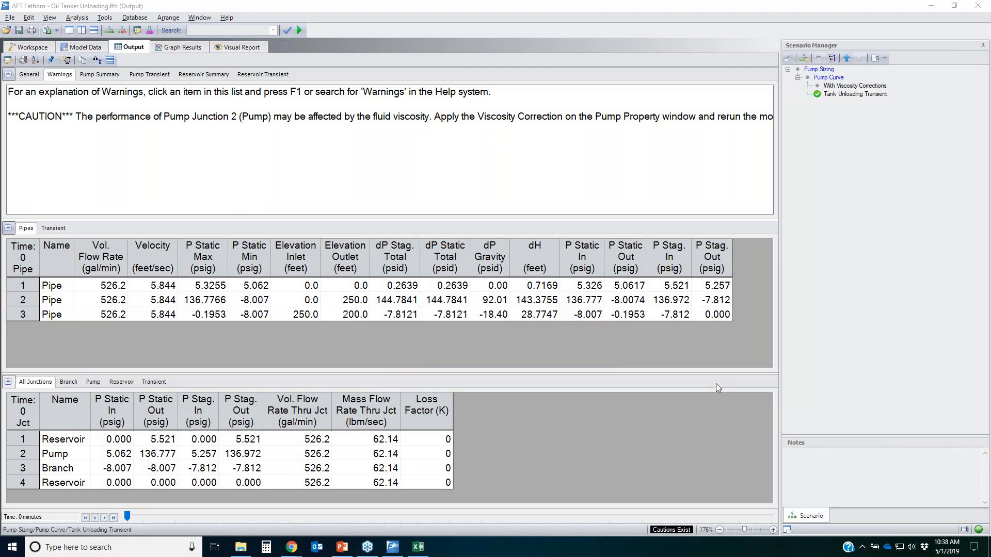
# Play the pipe and junction output through the transient time steps, and return it to 0 minutes
pyautogui.moveTo(120, 504)
pyautogui.mouseDown()
pyautogui.moveTo(73, 518)
pyautogui.moveTo(121, 503)
pyautogui.moveTo(139, 513)
pyautogui.moveTo(123, 516)
pyautogui.mouseUp()
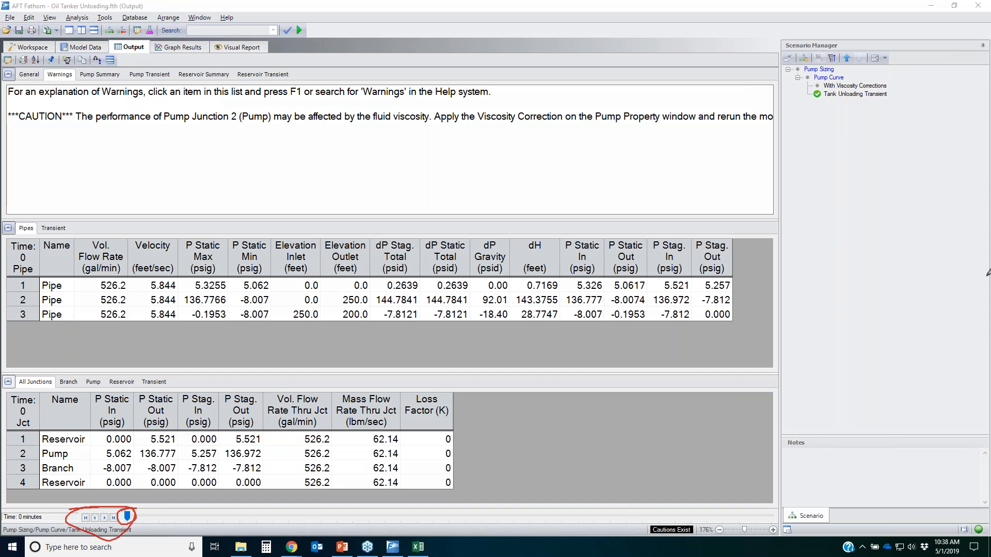
pyautogui.press('Escape')
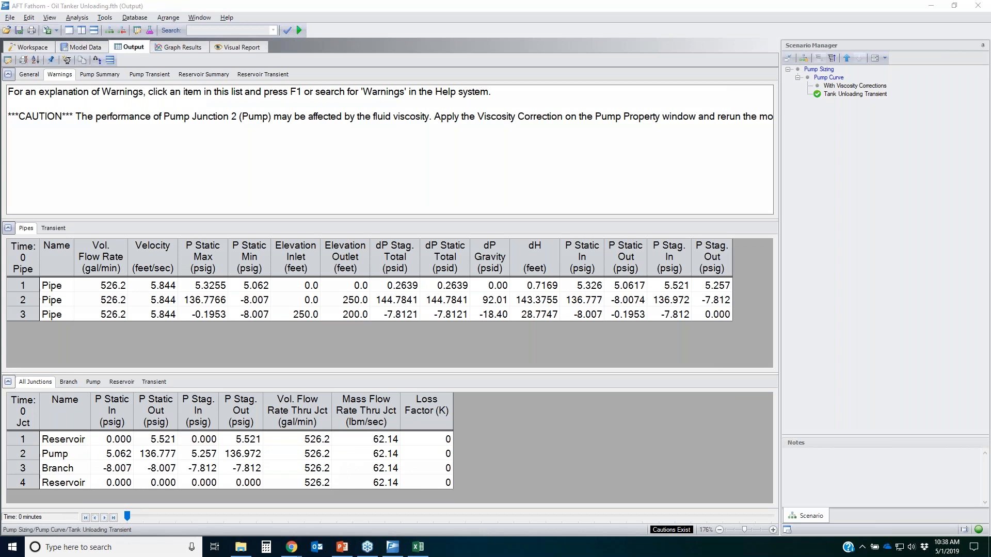
pyautogui.click(106, 518)
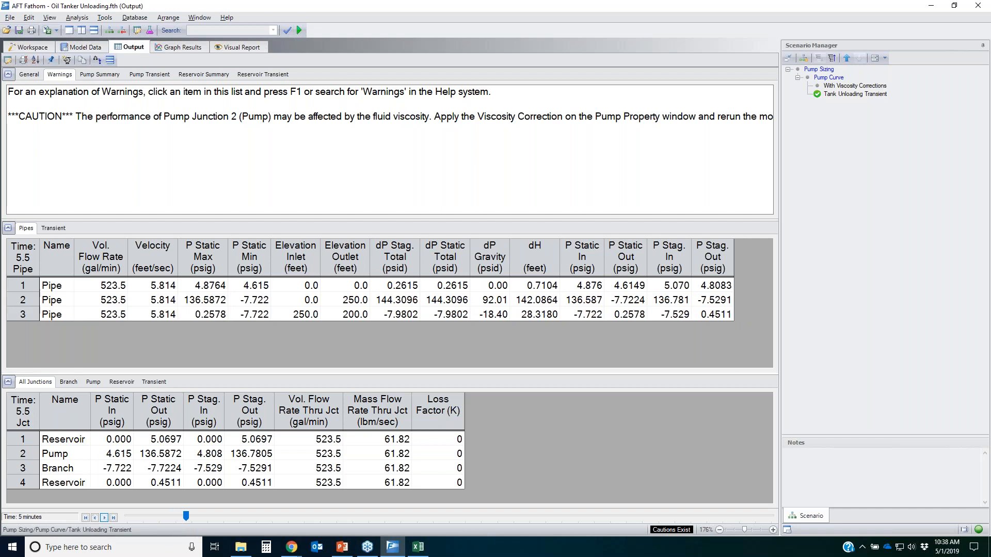
pyautogui.click(185, 514)
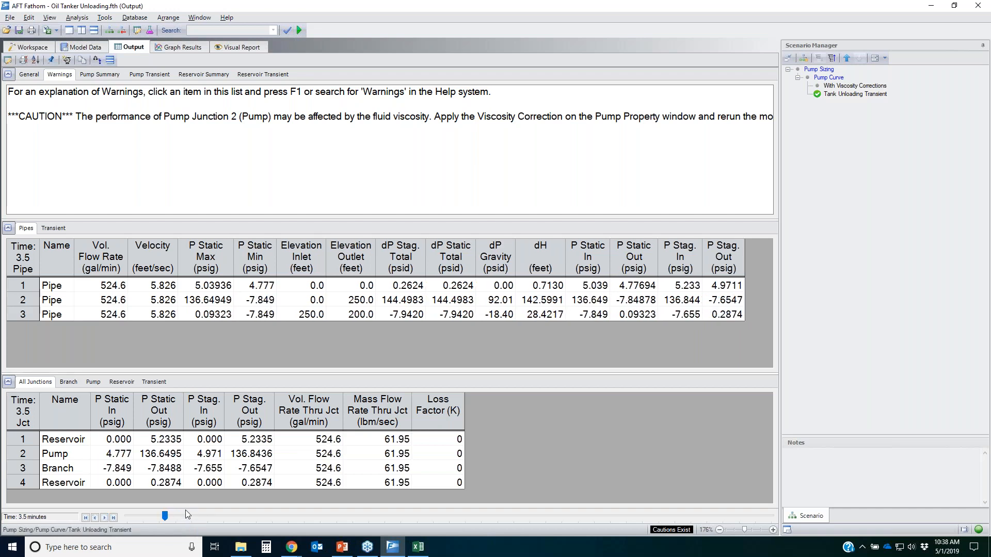
pyautogui.moveTo(168, 519); pyautogui.dragTo(103, 518)
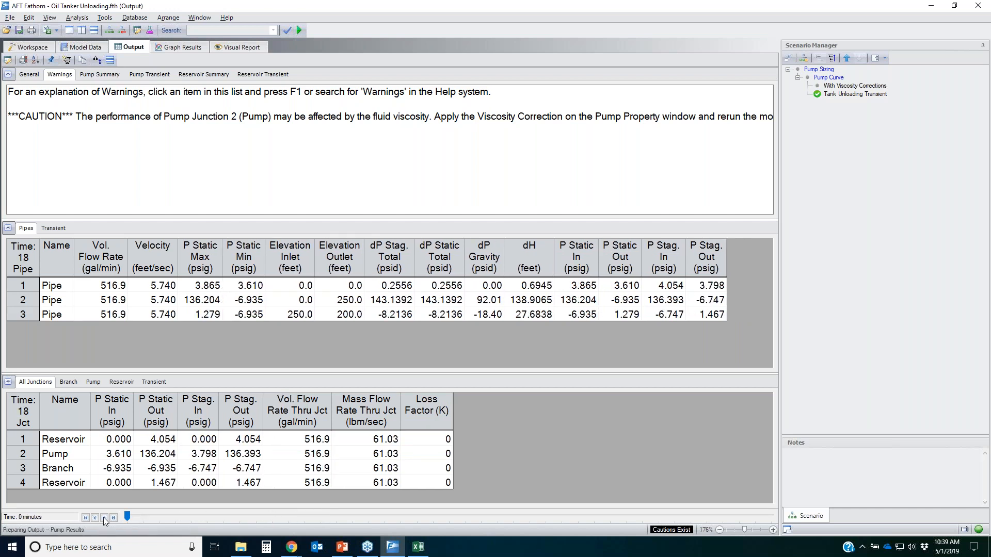
# Show the pipes' transient output with the junction results collapsed, and examine the time-step values for pipe 1 and pipe 2
pyautogui.click(53, 229)
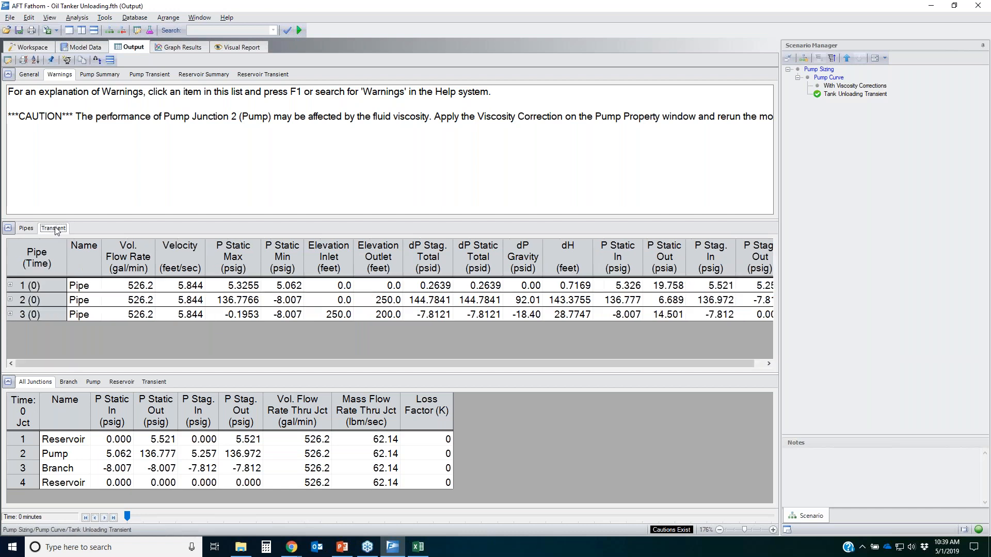
pyautogui.click(8, 383)
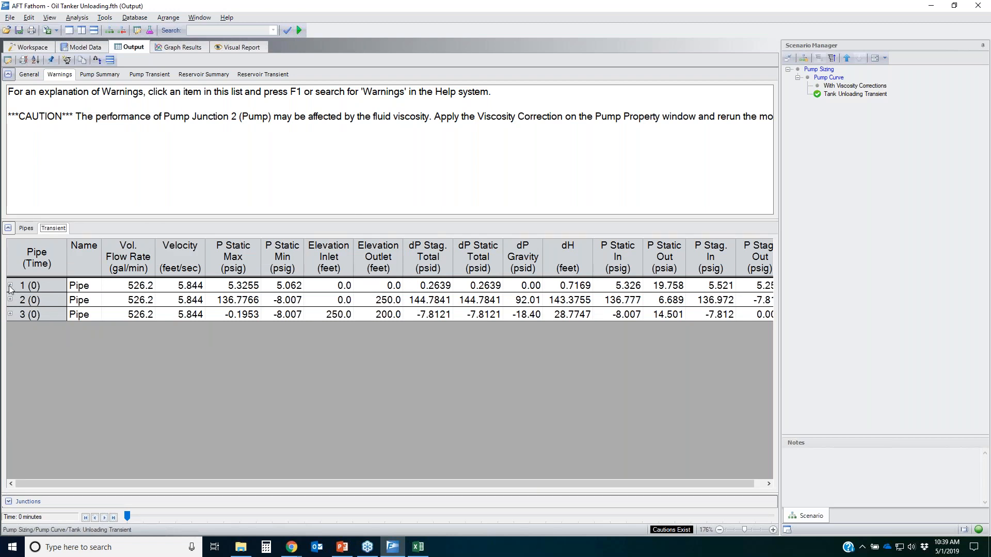
pyautogui.click(10, 285)
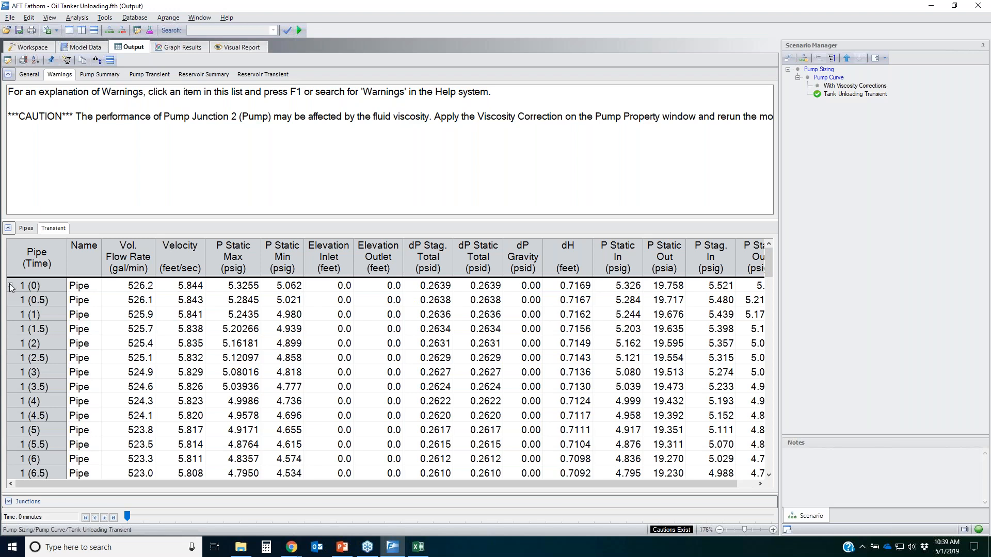
pyautogui.click(9, 285)
pyautogui.click(10, 300)
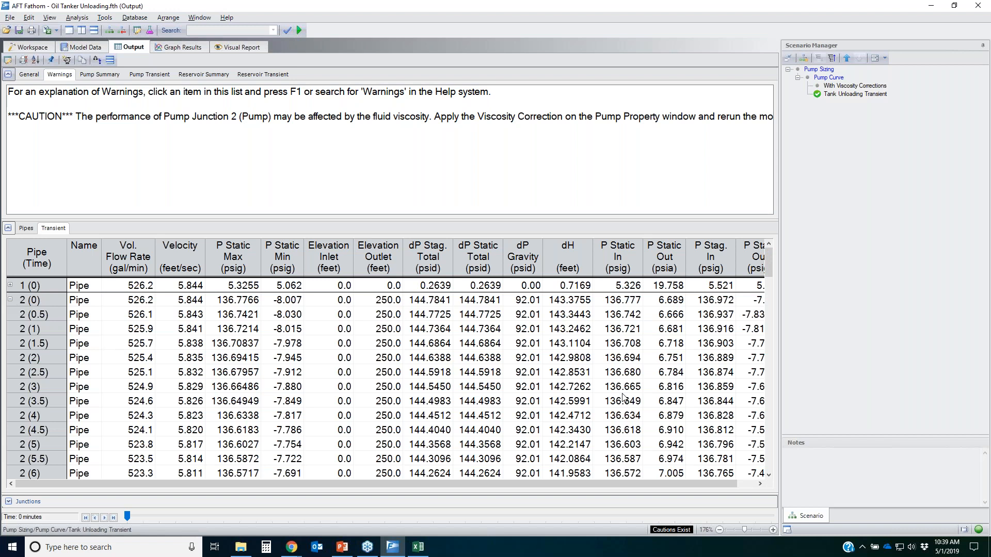
# Create a quick graph of pipe 2's inlet stagnation pressure over time from its transient output
pyautogui.click(723, 260)
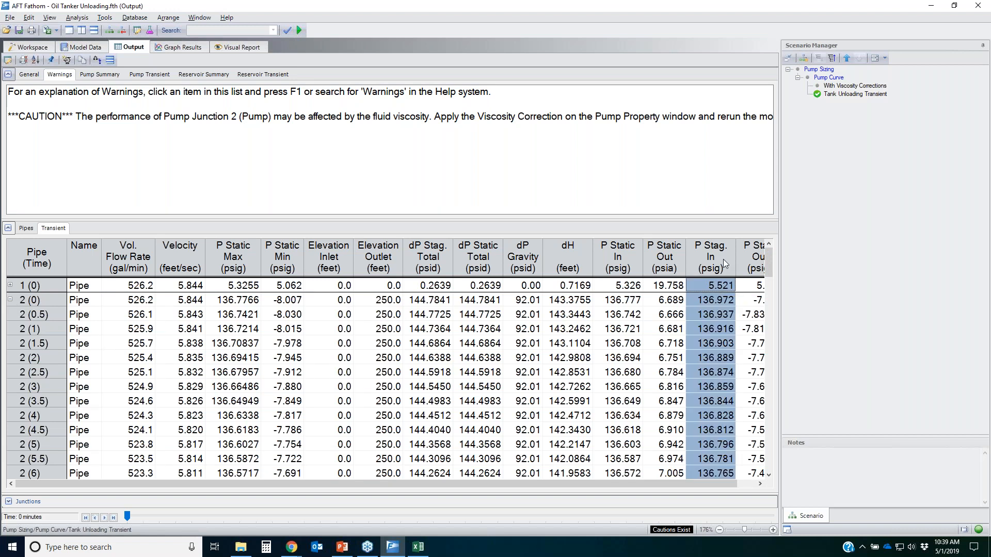
pyautogui.click(709, 301)
pyautogui.rightClick(709, 301)
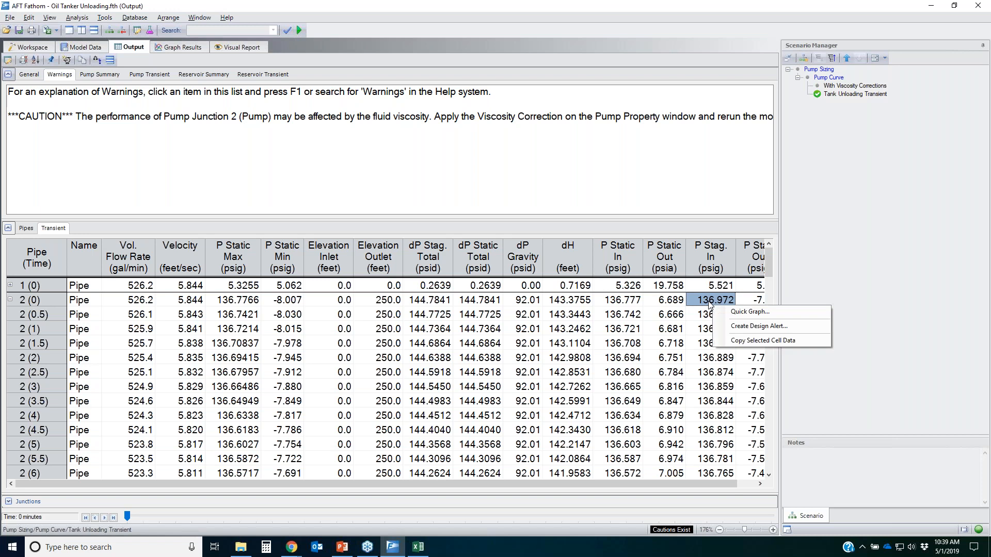
pyautogui.click(751, 312)
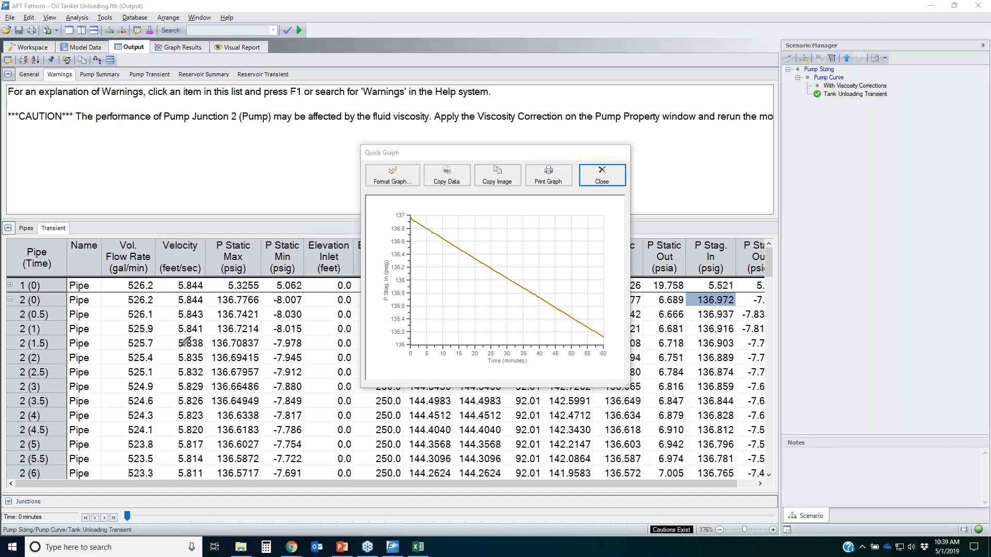
# Mark the inlet stagnation pressure curve's trend from start to end, clear the markings, and close the quick graph
pyautogui.moveTo(707, 240)
pyautogui.mouseDown()
pyautogui.moveTo(710, 272)
pyautogui.moveTo(680, 249)
pyautogui.moveTo(694, 240)
pyautogui.mouseUp()
pyautogui.moveTo(405, 215); pyautogui.dragTo(419, 223)
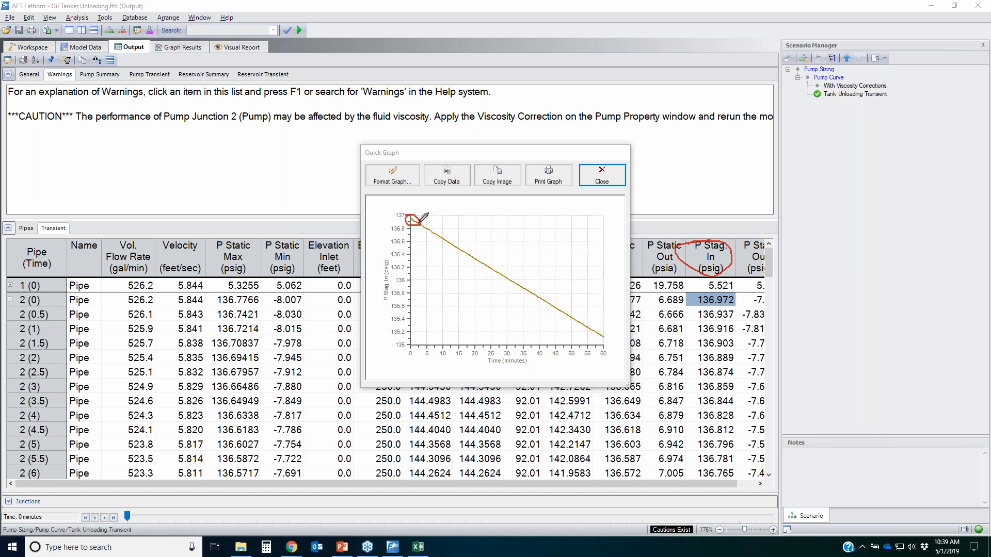
pyautogui.moveTo(419, 222)
pyautogui.mouseDown()
pyautogui.moveTo(612, 339)
pyautogui.moveTo(586, 339)
pyautogui.mouseUp()
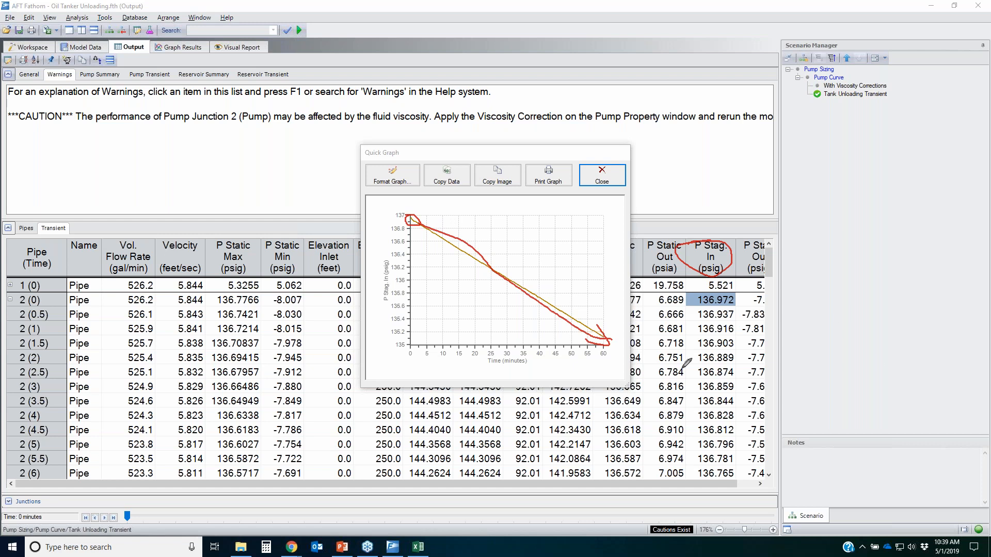
pyautogui.moveTo(415, 345)
pyautogui.mouseDown()
pyautogui.moveTo(669, 343)
pyautogui.moveTo(416, 345)
pyautogui.mouseUp()
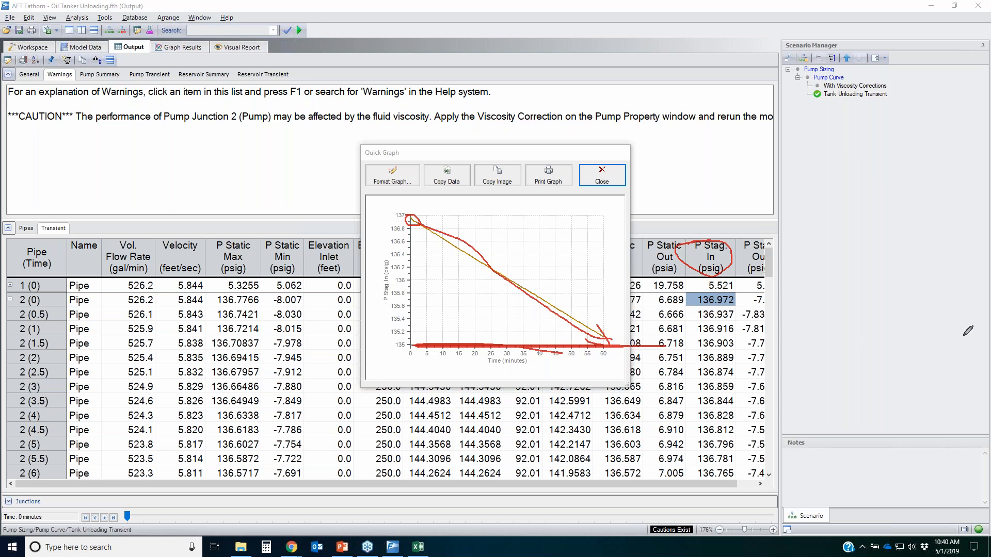
pyautogui.press('Escape')
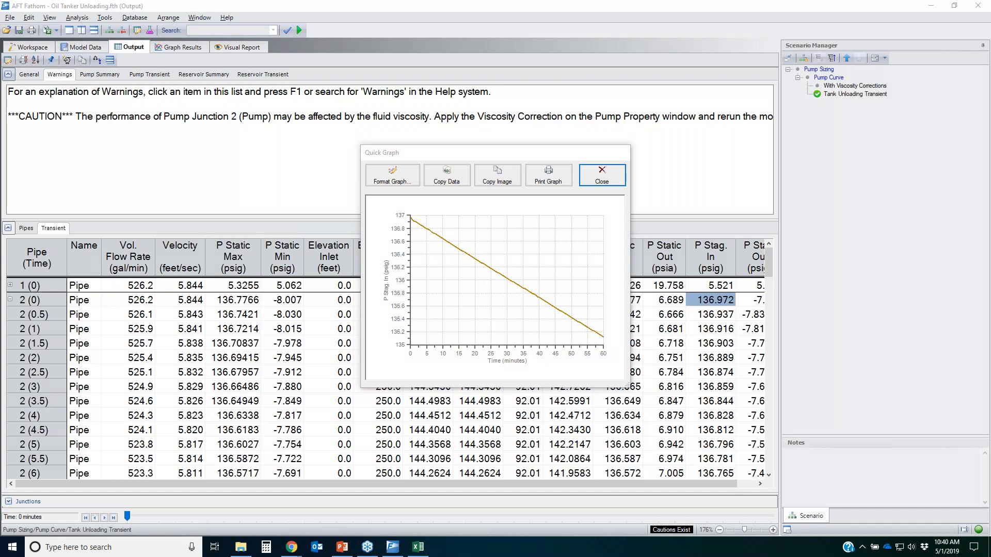
pyautogui.click(599, 176)
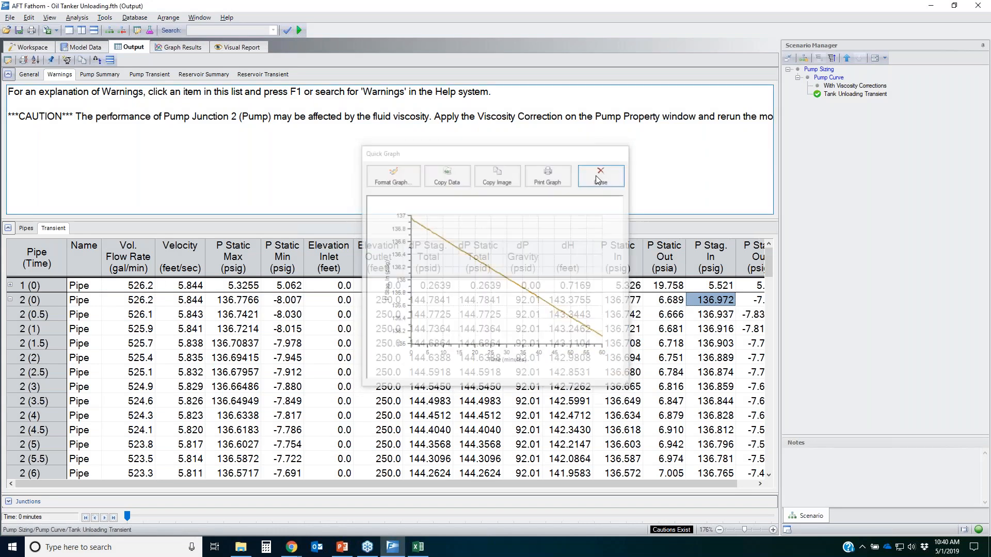
# Switch to PowerPoint and show the "Unloading the Small Oil Tanker" slide to review its simulation questions
pyautogui.click(342, 547)
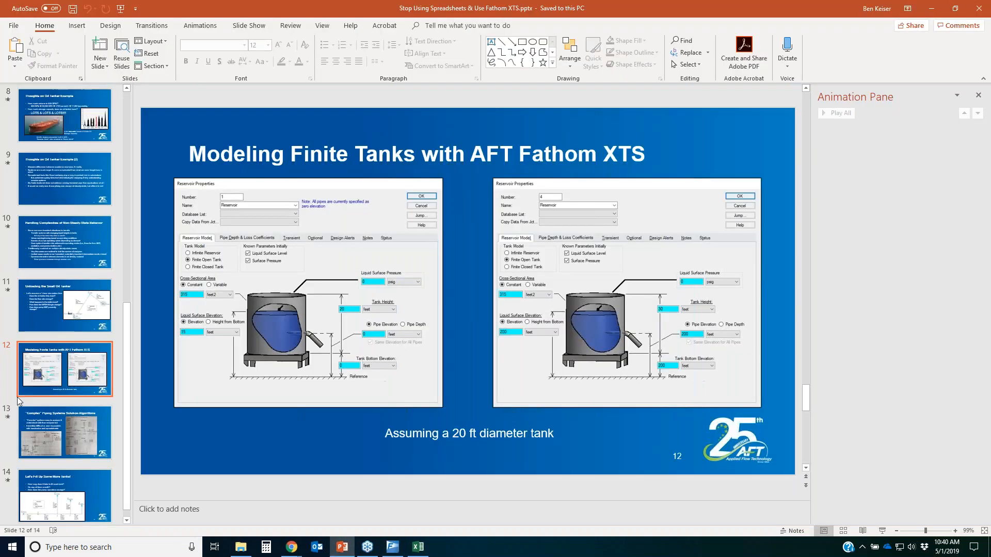
pyautogui.click(52, 439)
pyautogui.press('Up')
pyautogui.press('Up')
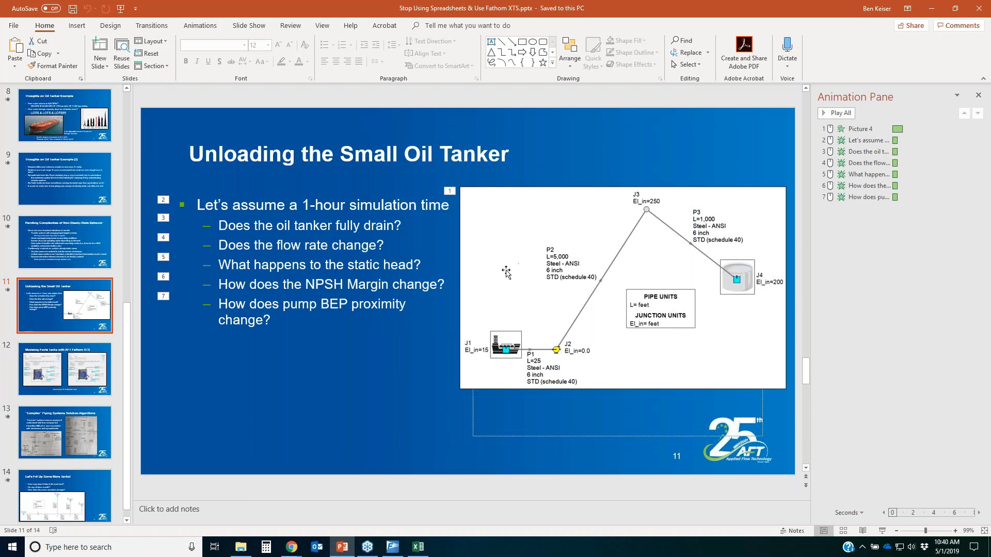
# Return to AFT Fathom and show the Reservoir Transient output with the pipe results collapsed and tank 1's time steps expanded
pyautogui.click(392, 547)
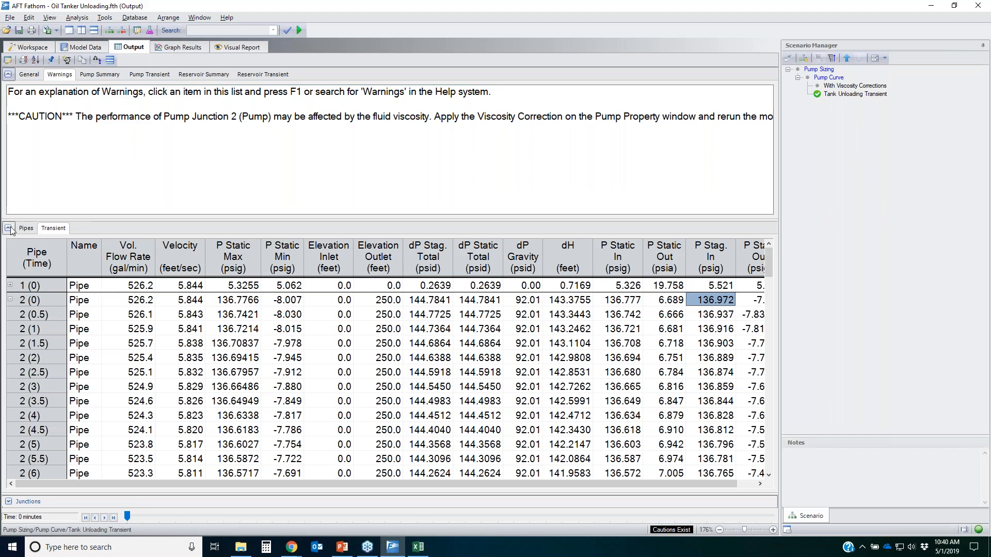
pyautogui.click(9, 228)
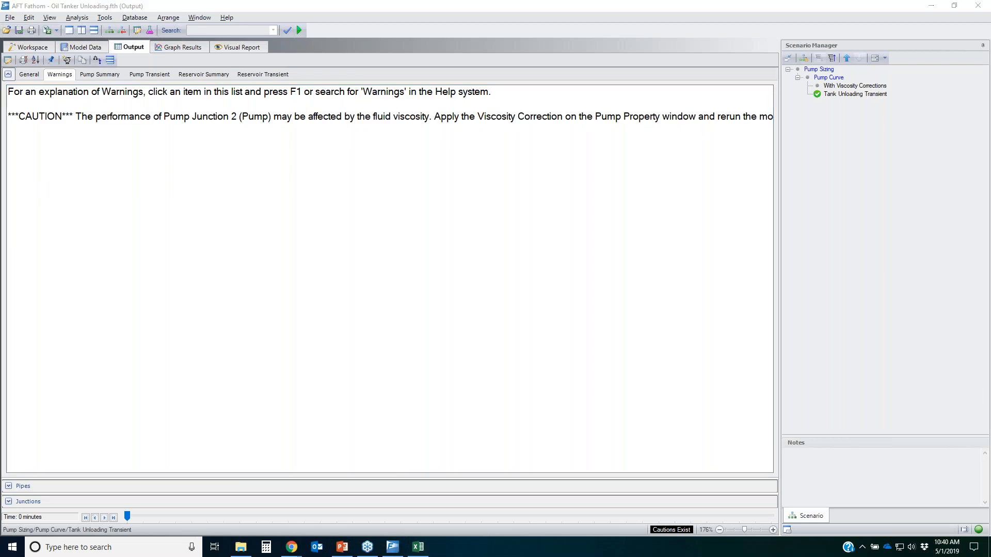
pyautogui.moveTo(239, 65)
pyautogui.mouseDown()
pyautogui.moveTo(290, 76)
pyautogui.moveTo(238, 67)
pyautogui.mouseUp()
pyautogui.press('Escape')
pyautogui.click(257, 75)
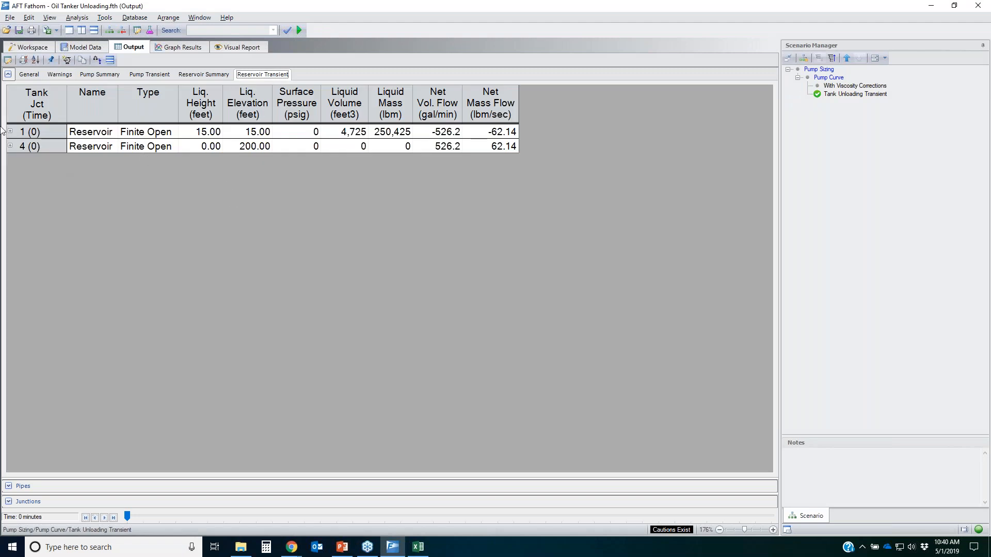
pyautogui.click(10, 132)
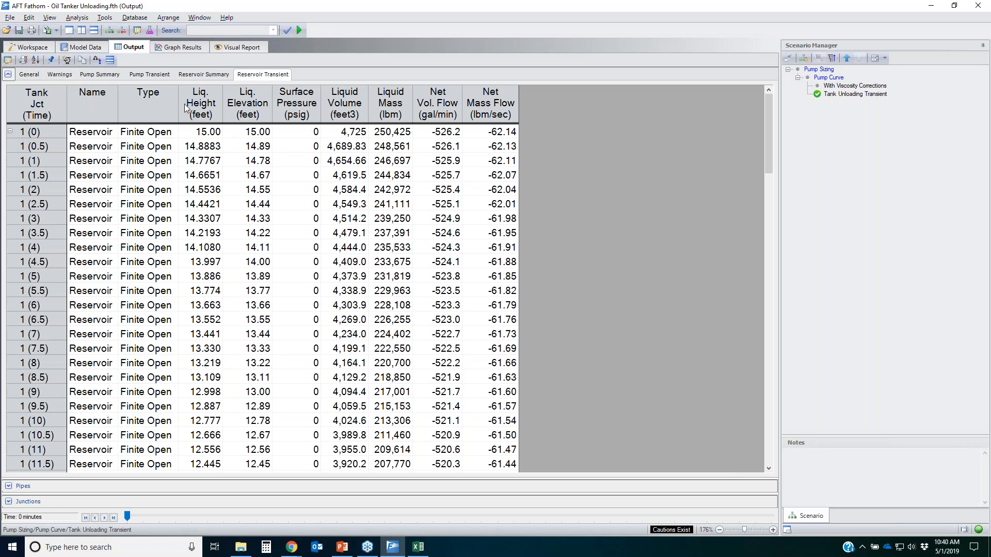
# Quick-graph tank 1's liquid height over time, examine the level at 60 minutes, and close the graph
pyautogui.click(207, 102)
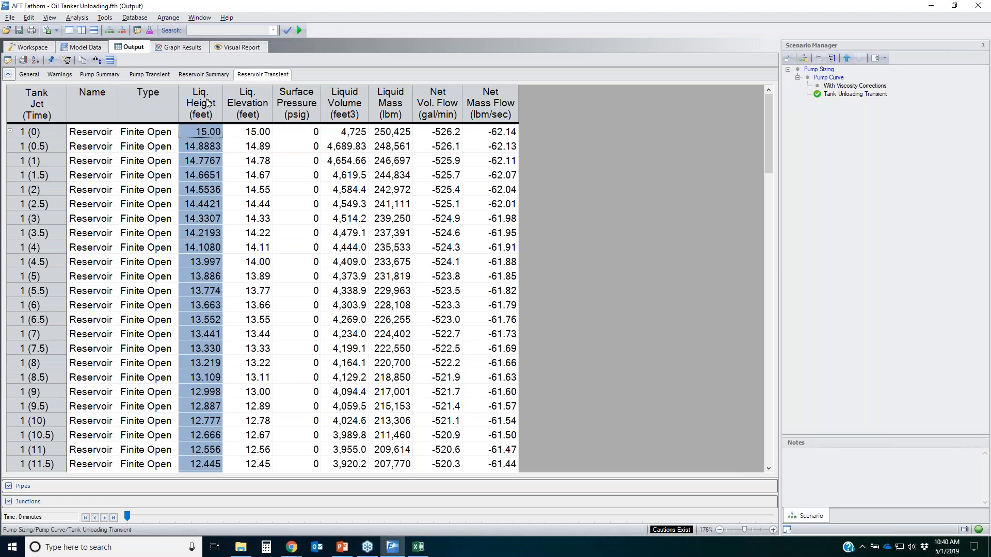
pyautogui.rightClick(201, 145)
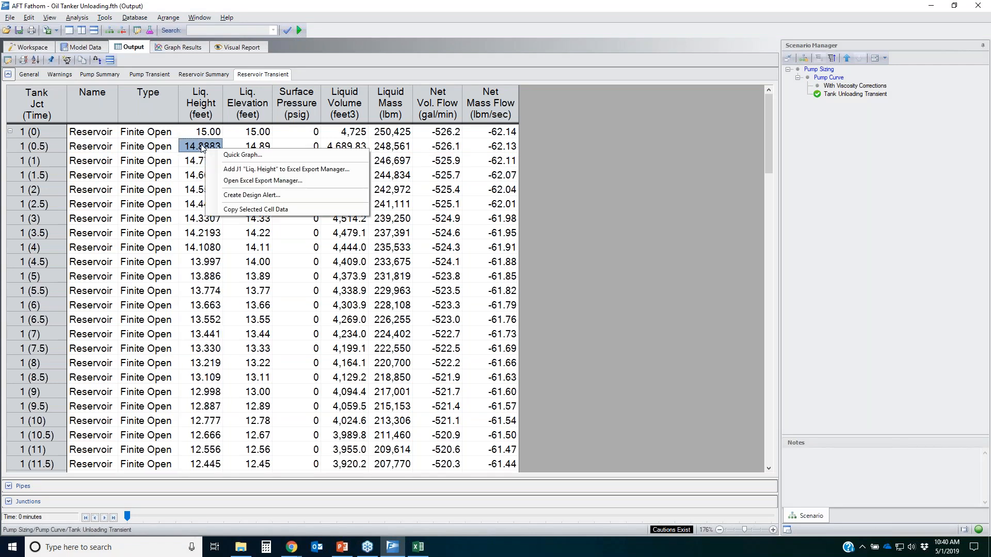
pyautogui.click(241, 154)
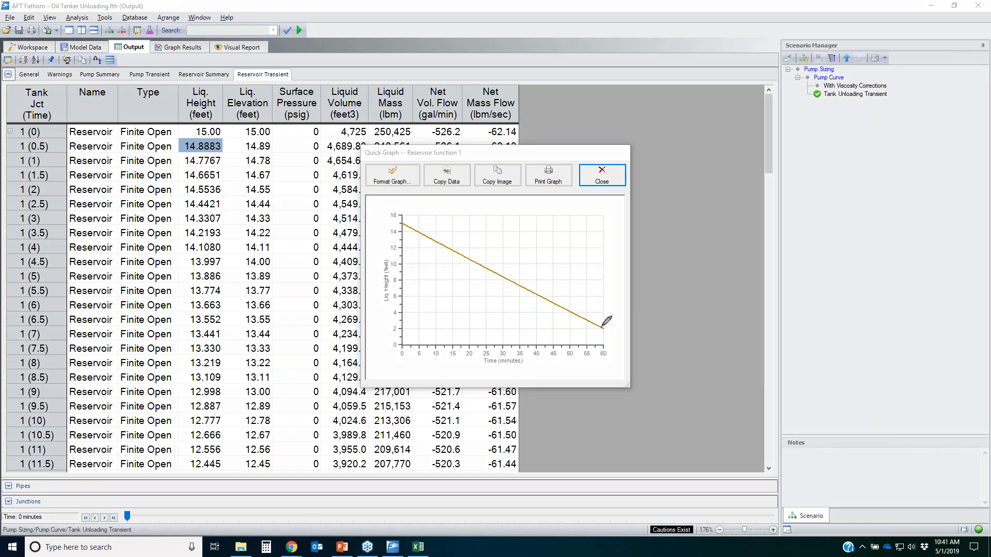
pyautogui.moveTo(603, 326)
pyautogui.mouseDown()
pyautogui.moveTo(594, 333)
pyautogui.moveTo(609, 325)
pyautogui.mouseUp()
pyautogui.moveTo(606, 328); pyautogui.dragTo(603, 328)
pyautogui.press('Escape')
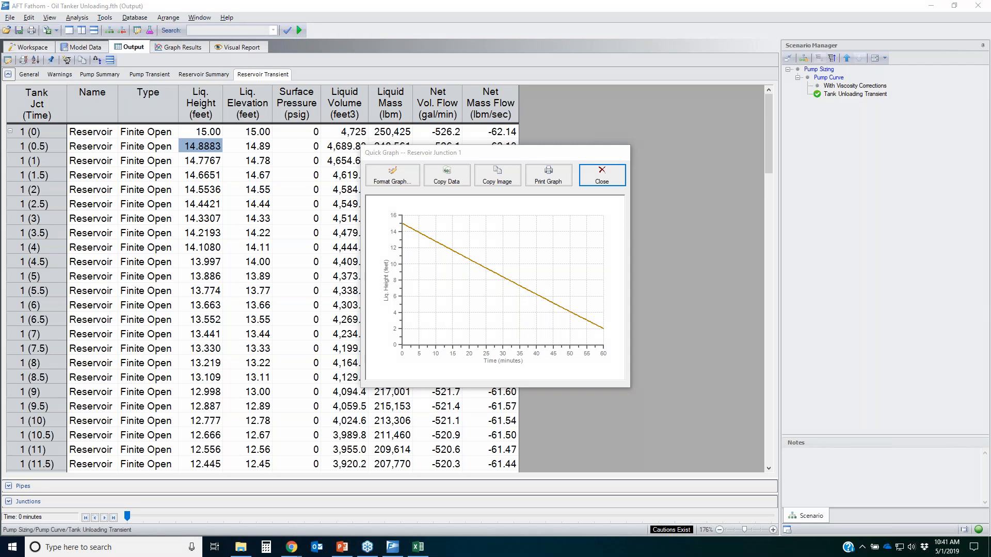
pyautogui.click(603, 176)
pyautogui.click(601, 175)
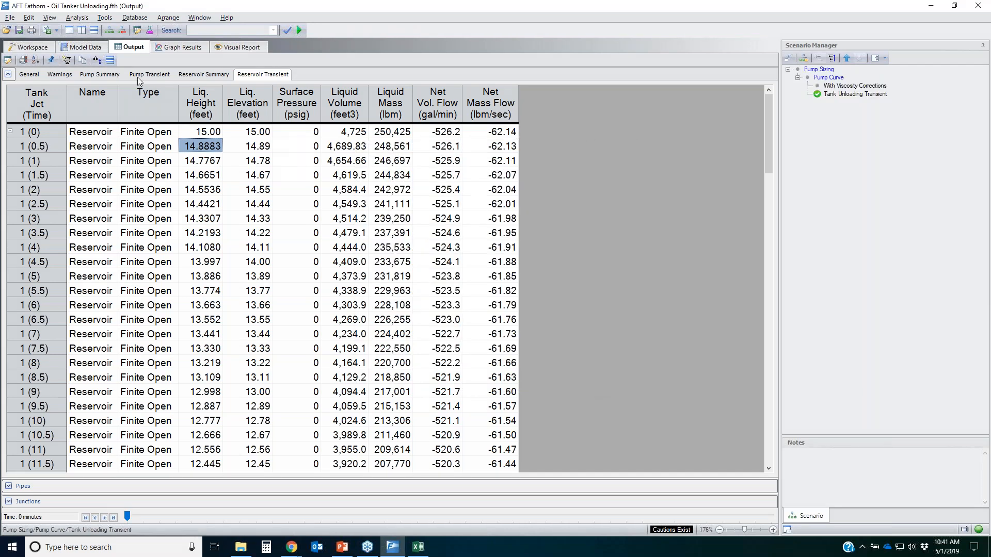
# Expand pump 2's time steps in the Pump Transient output and create a quick graph of its volumetric flow
pyautogui.click(138, 75)
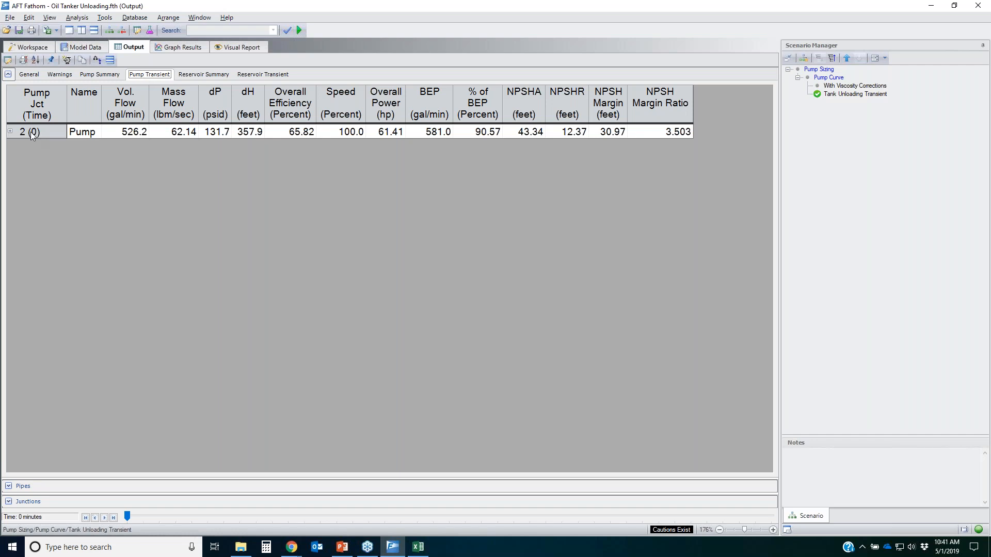
pyautogui.click(10, 133)
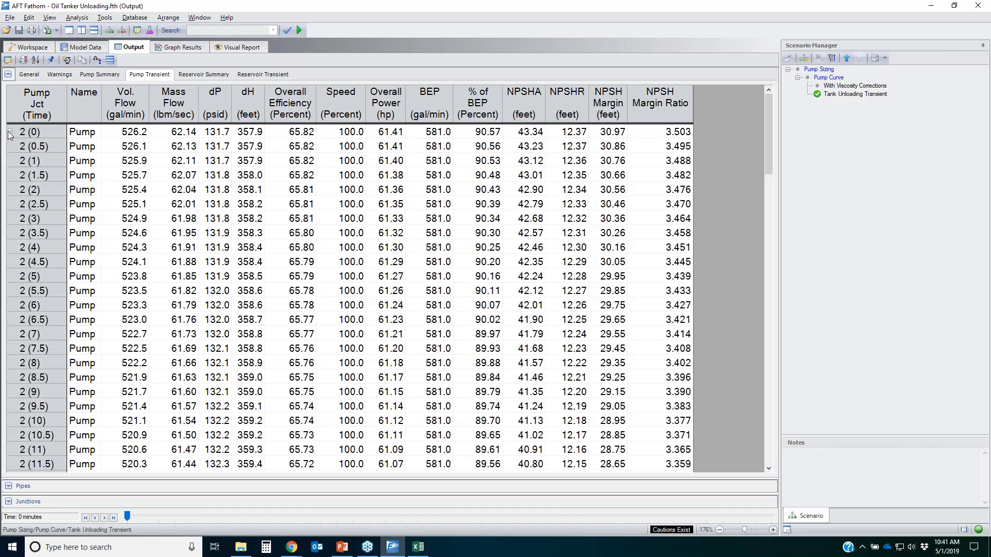
pyautogui.rightClick(145, 149)
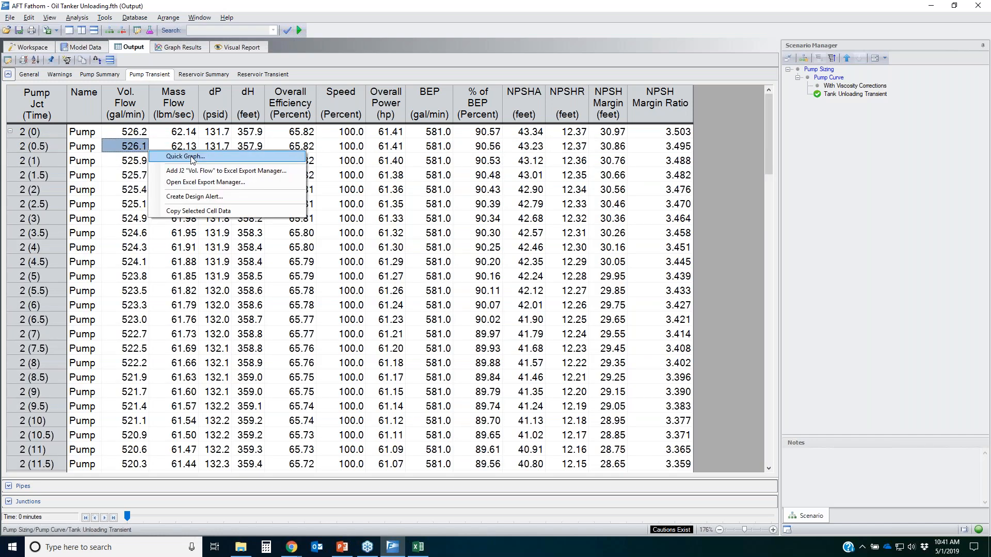
pyautogui.click(193, 158)
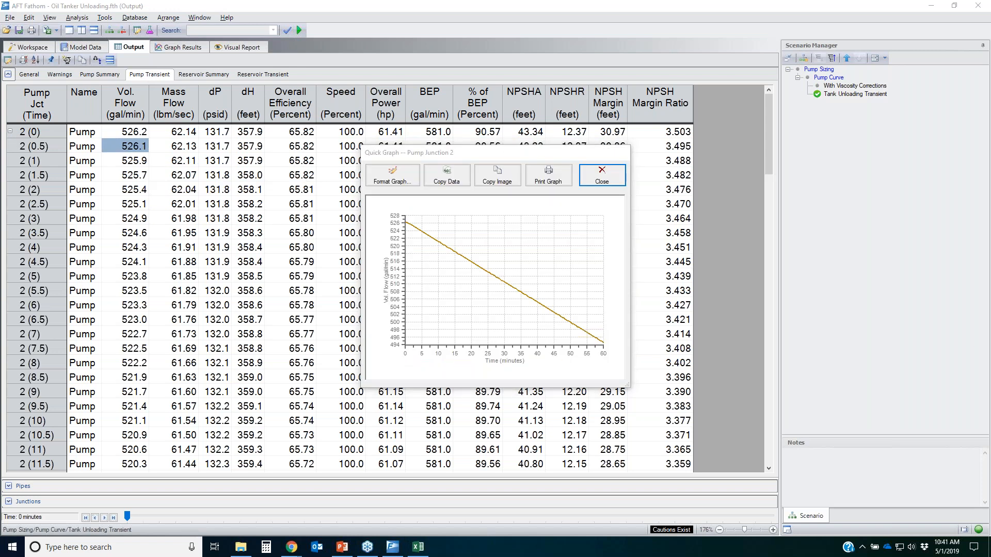
# Mark the start and end of the pump flow curve, and load the Pump Sizing scenario with the graph closed
pyautogui.moveTo(387, 223); pyautogui.dragTo(418, 221)
pyautogui.moveTo(602, 341); pyautogui.dragTo(604, 344)
pyautogui.moveTo(380, 222); pyautogui.dragTo(419, 219)
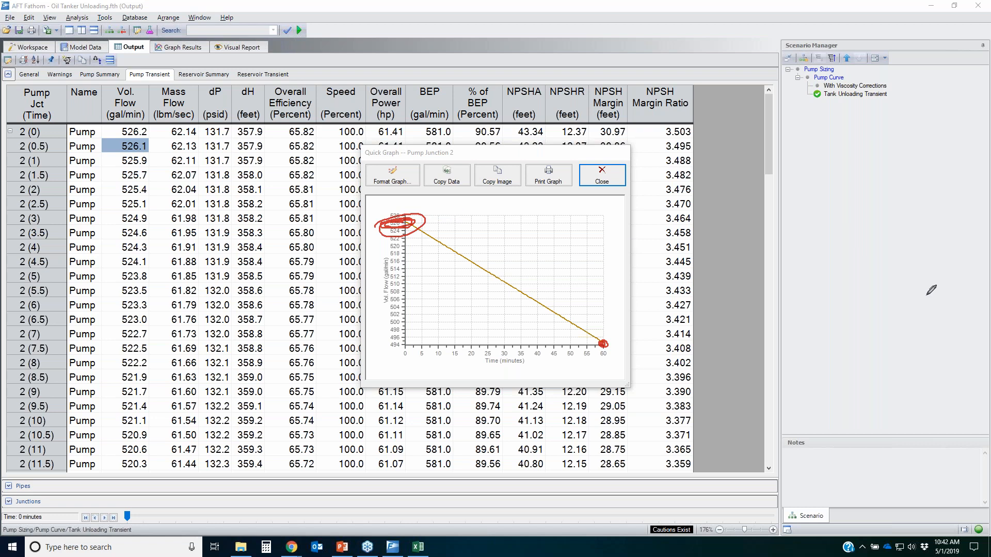
pyautogui.press('Escape')
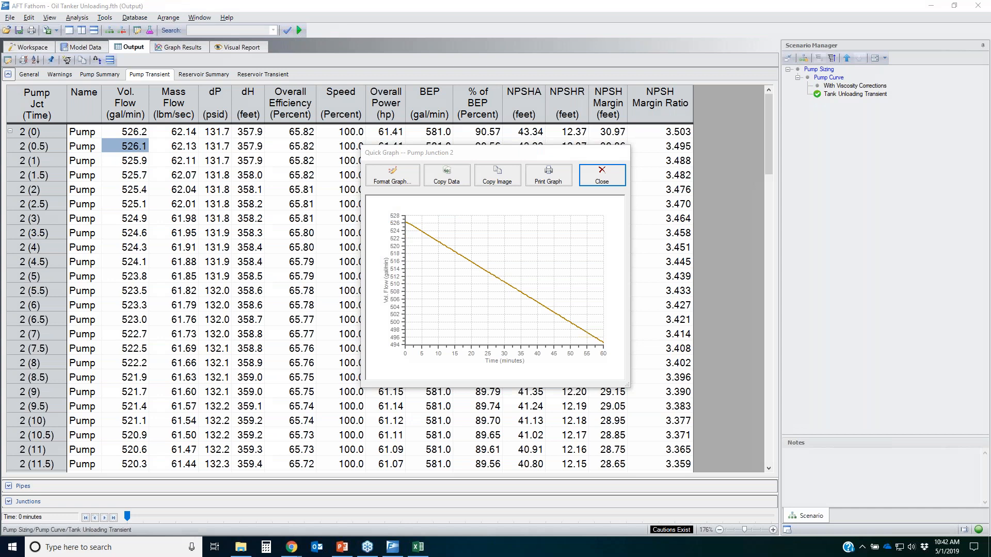
pyautogui.click(609, 173)
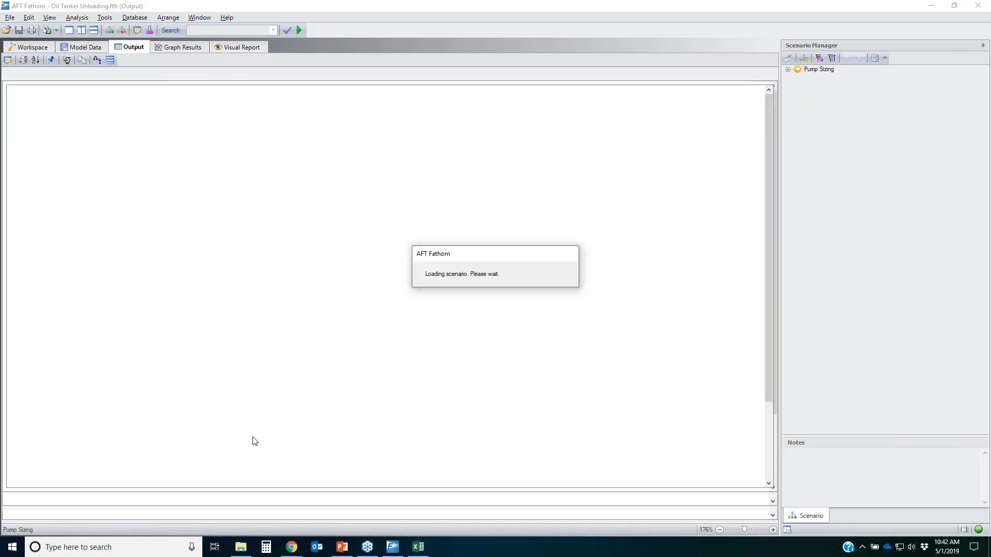
# Switch to PowerPoint's "Feeling a Little Nostalgic…" slide, mark points 1 and 2 on the tanker figure, and clear the markings
pyautogui.click(342, 547)
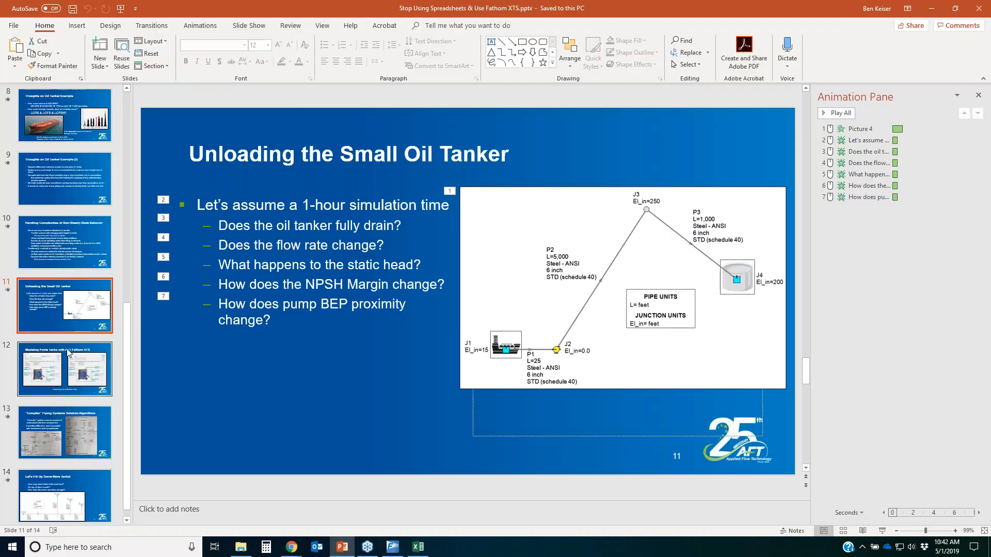
pyautogui.scroll(5, 58, 221)
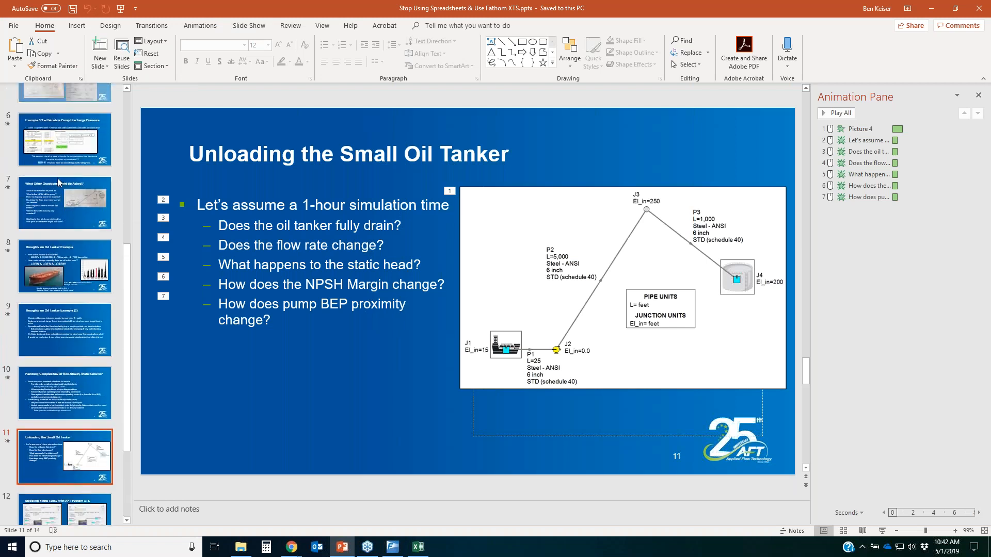
pyautogui.scroll(2, 59, 221)
pyautogui.click(65, 173)
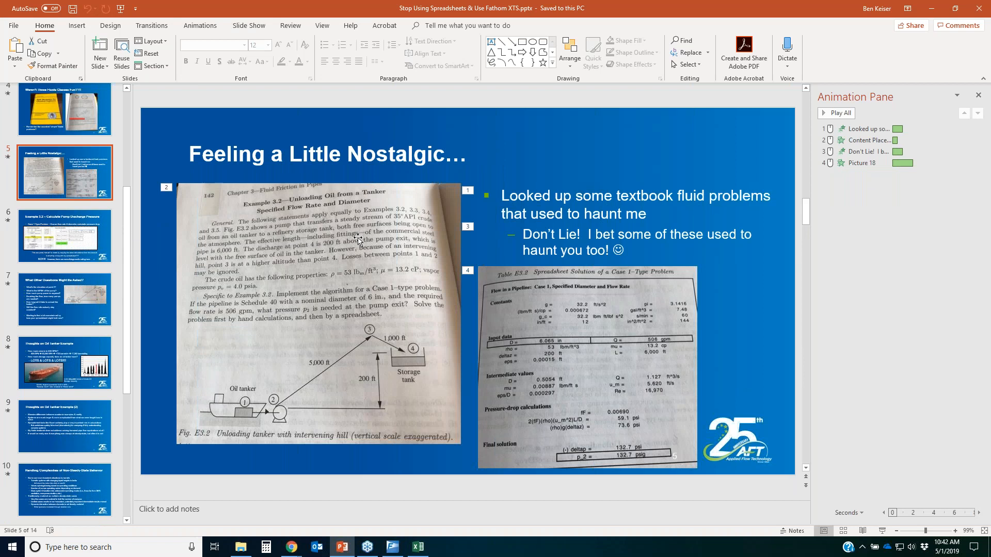
pyautogui.moveTo(230, 407)
pyautogui.mouseDown()
pyautogui.moveTo(250, 408)
pyautogui.moveTo(233, 404)
pyautogui.moveTo(238, 397)
pyautogui.moveTo(255, 396)
pyautogui.moveTo(248, 406)
pyautogui.moveTo(274, 407)
pyautogui.moveTo(287, 392)
pyautogui.moveTo(260, 402)
pyautogui.moveTo(295, 401)
pyautogui.mouseUp()
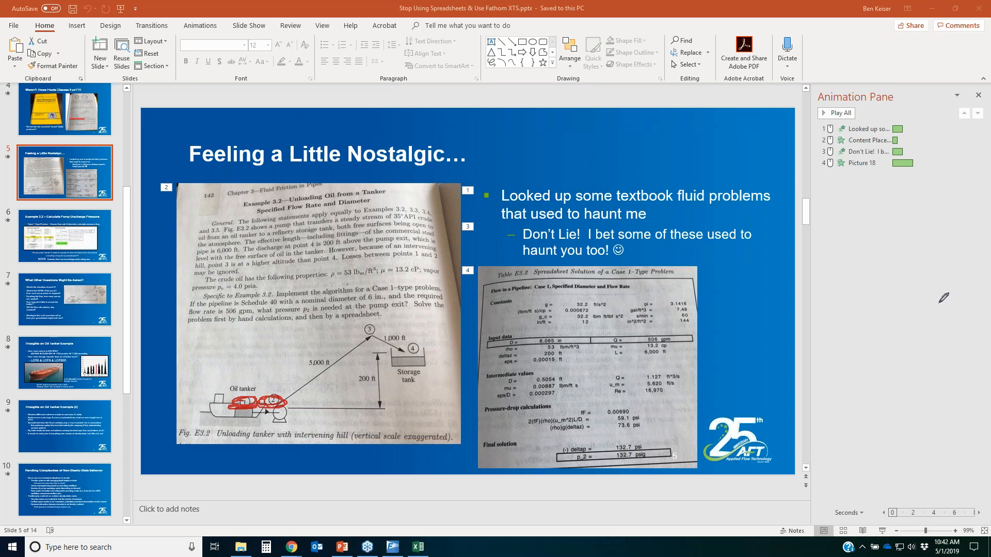
pyautogui.hotkey('ctrl', 'z')
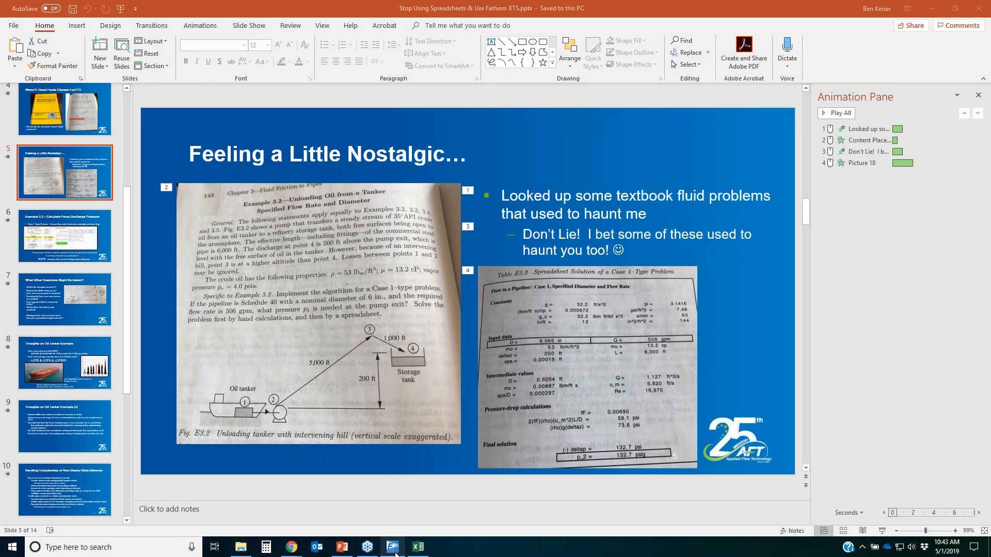
# Return to AFT Fathom and inspect reservoir J1's liquid surface elevation in the Pump Sizing workspace
pyautogui.hotkey('alt', 'Tab')
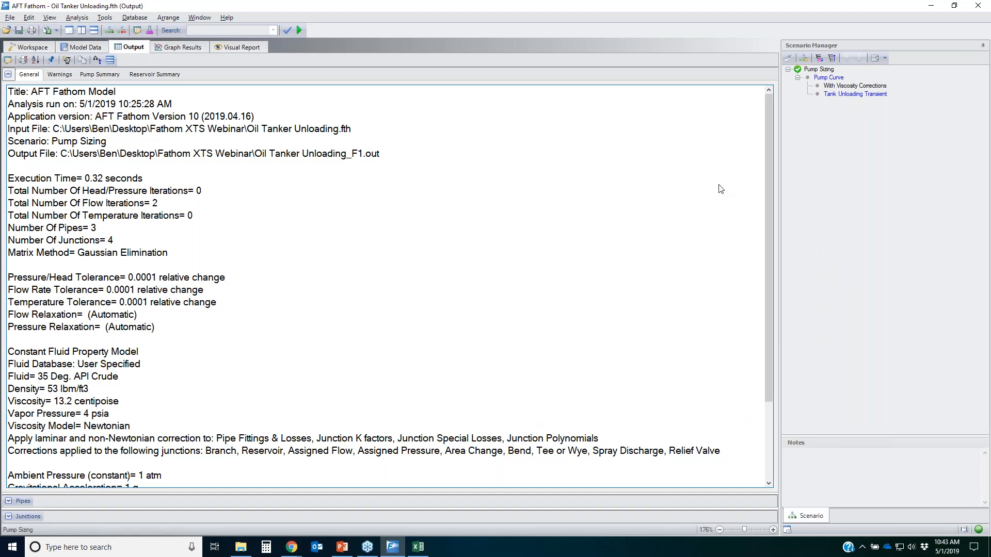
pyautogui.click(35, 48)
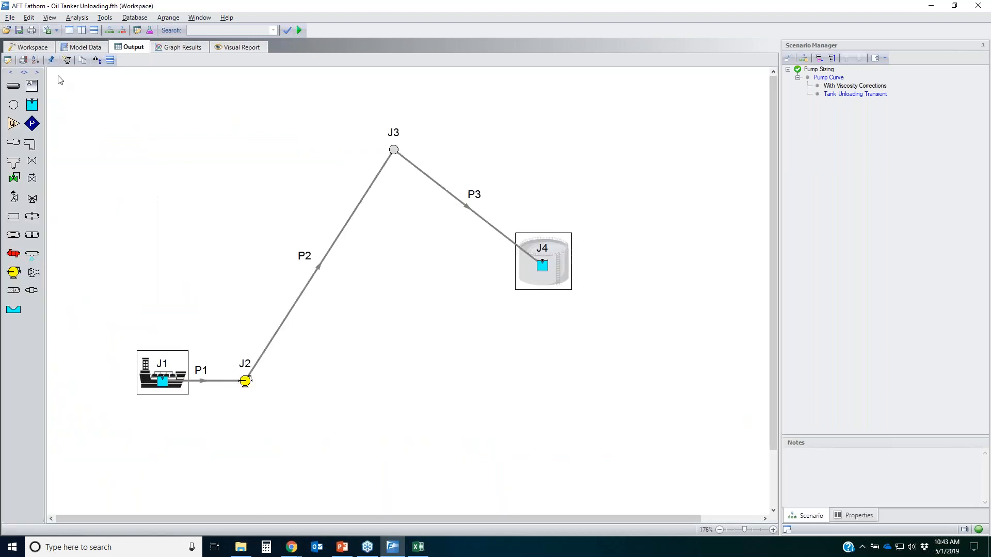
pyautogui.click(163, 380)
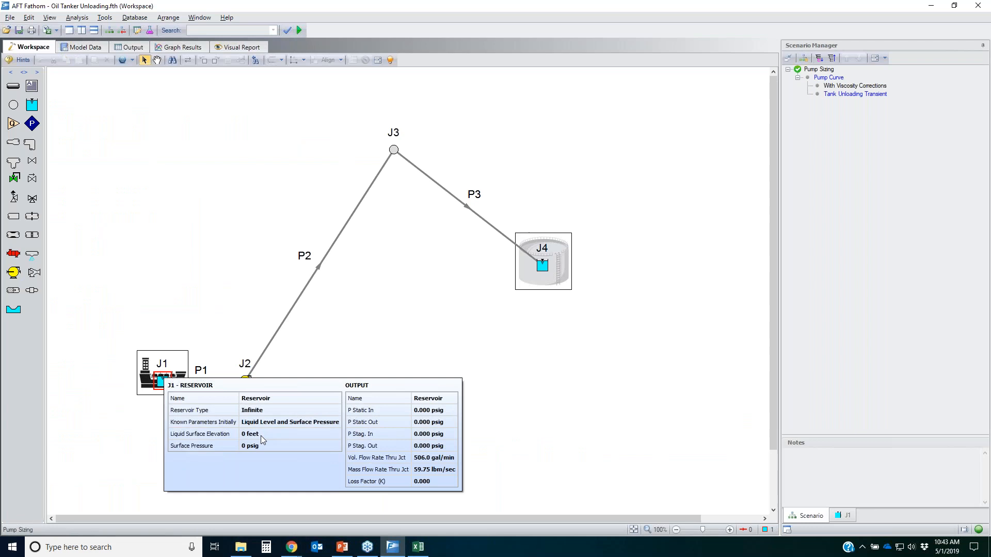
# Load the Tank Unloading Transient scenario
pyautogui.click(856, 94)
pyautogui.doubleClick(856, 95)
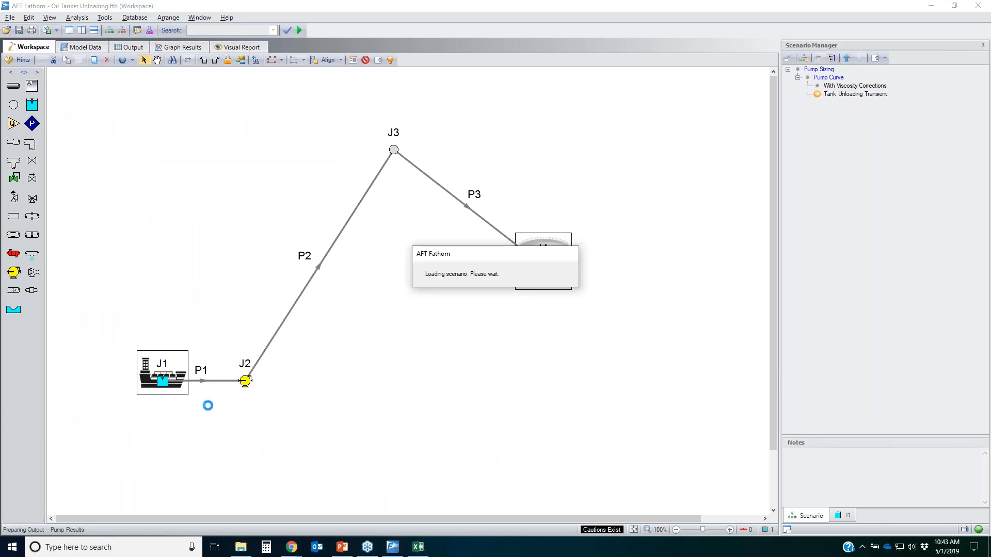
pyautogui.rightClick(167, 384)
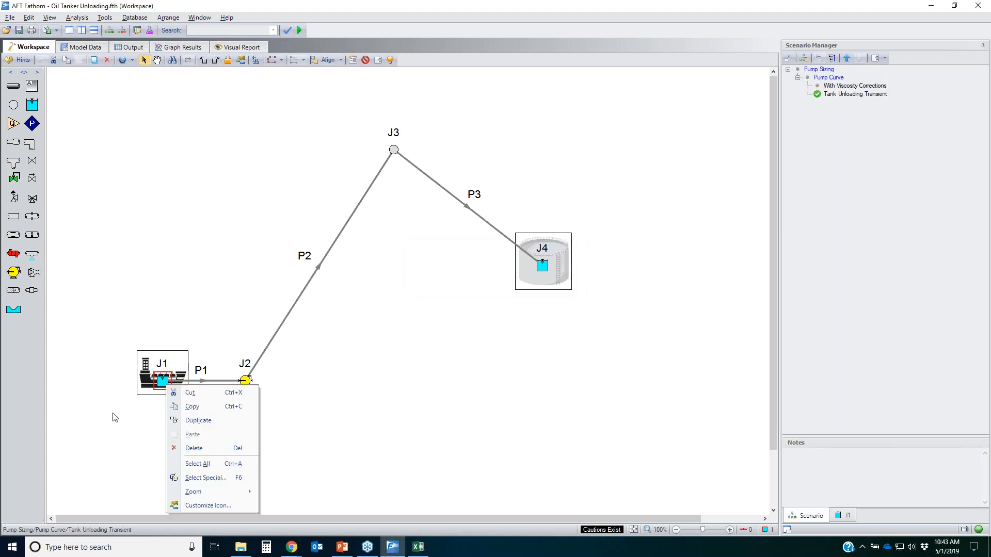
pyautogui.click(113, 409)
pyautogui.click(170, 383)
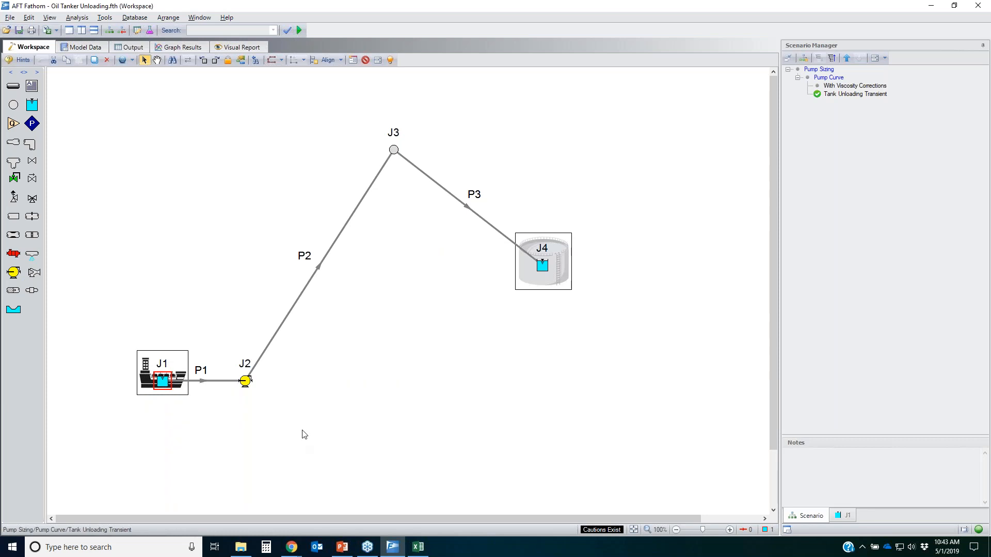
# Show the Pump Transient output and expand the pump's results for all time steps
pyautogui.click(133, 49)
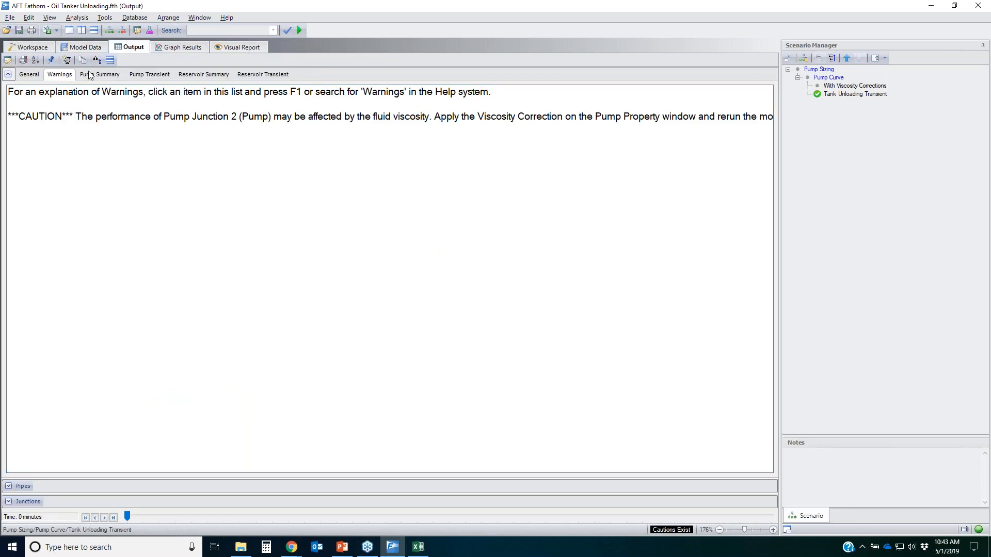
pyautogui.click(139, 76)
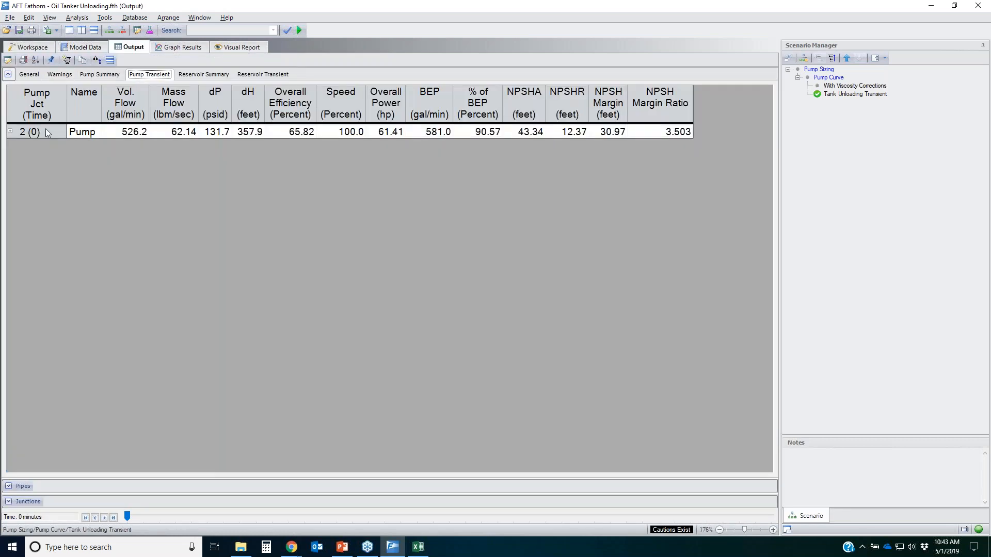
pyautogui.click(11, 132)
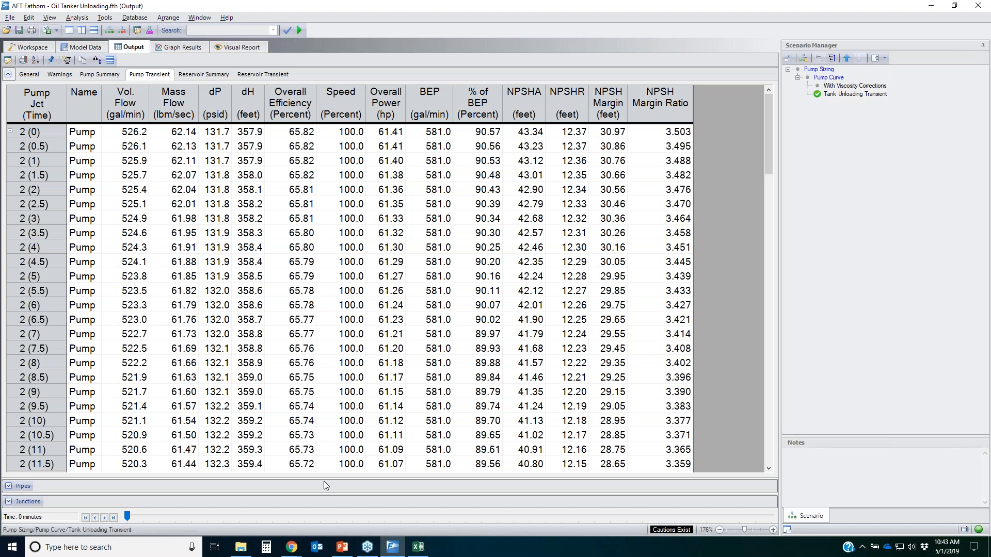
# Switch to PowerPoint, review the questions on the "Unloading the Small Oil Tanker" slide, and return to AFT Fathom
pyautogui.click(351, 551)
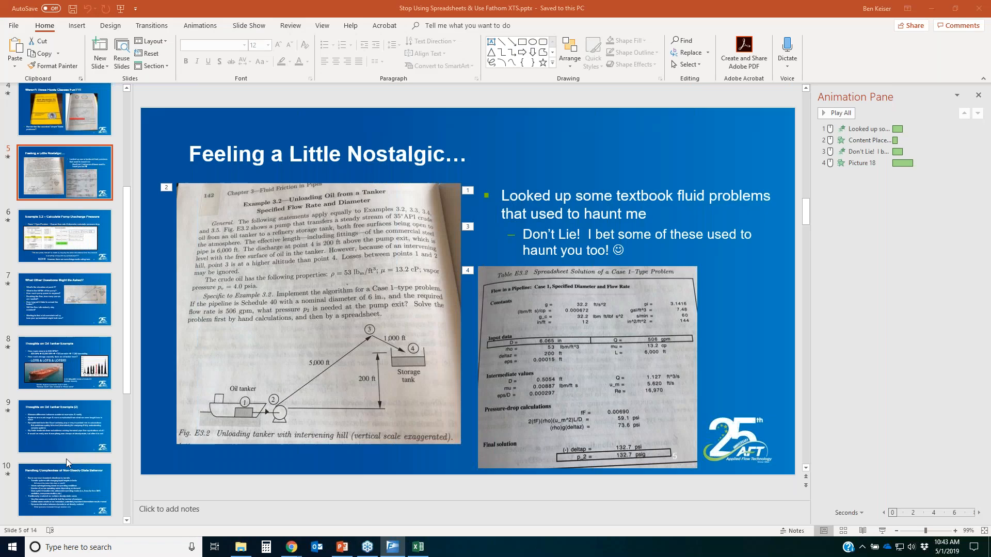
pyautogui.click(48, 422)
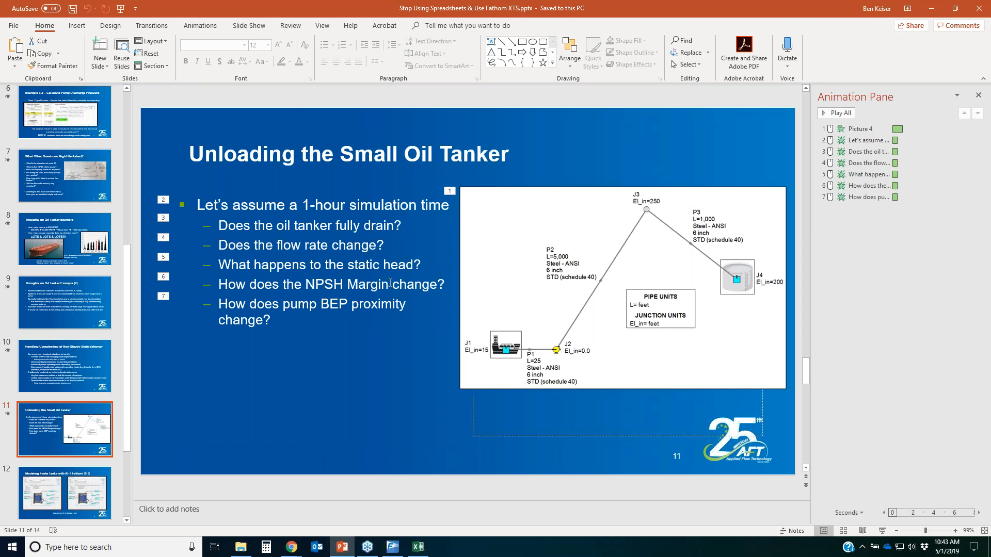
pyautogui.click(392, 548)
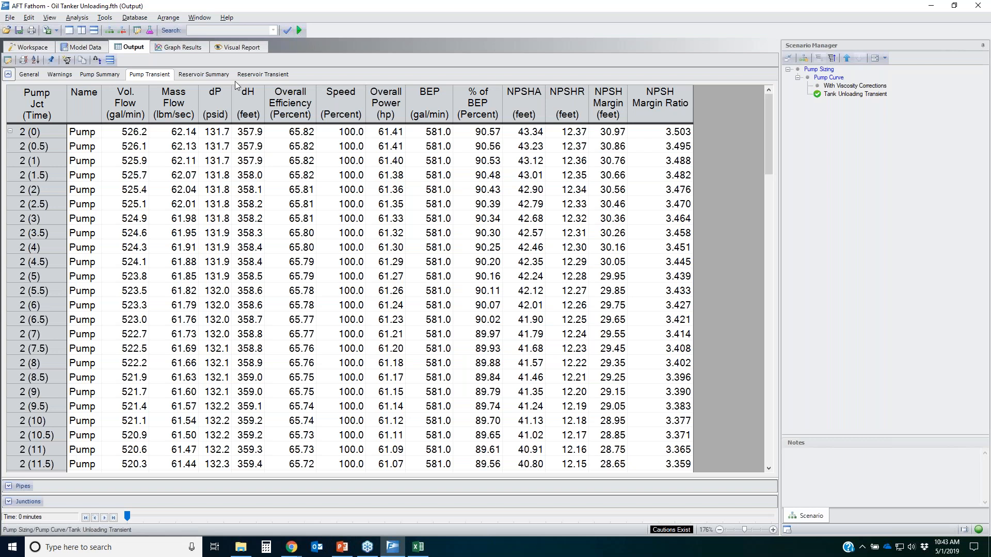
# Generate a transient graph of liquid height in feet for reservoirs 1 and 4, with time in minutes
pyautogui.click(182, 48)
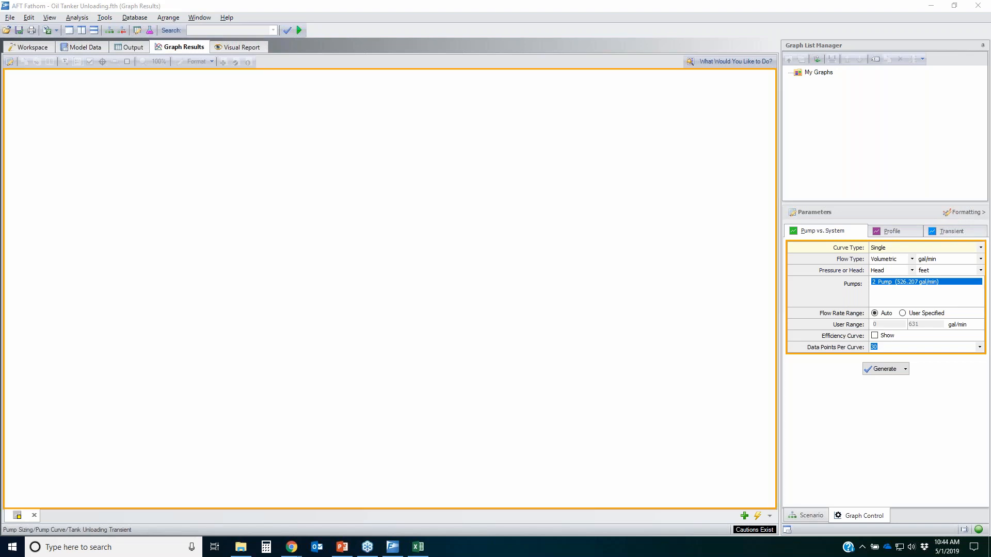
pyautogui.click(949, 234)
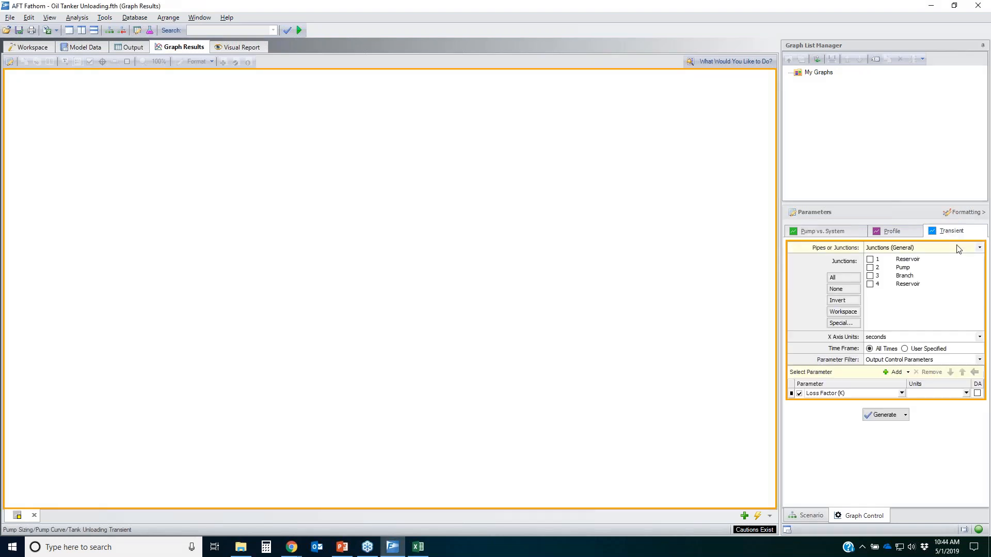
pyautogui.click(980, 248)
pyautogui.click(924, 276)
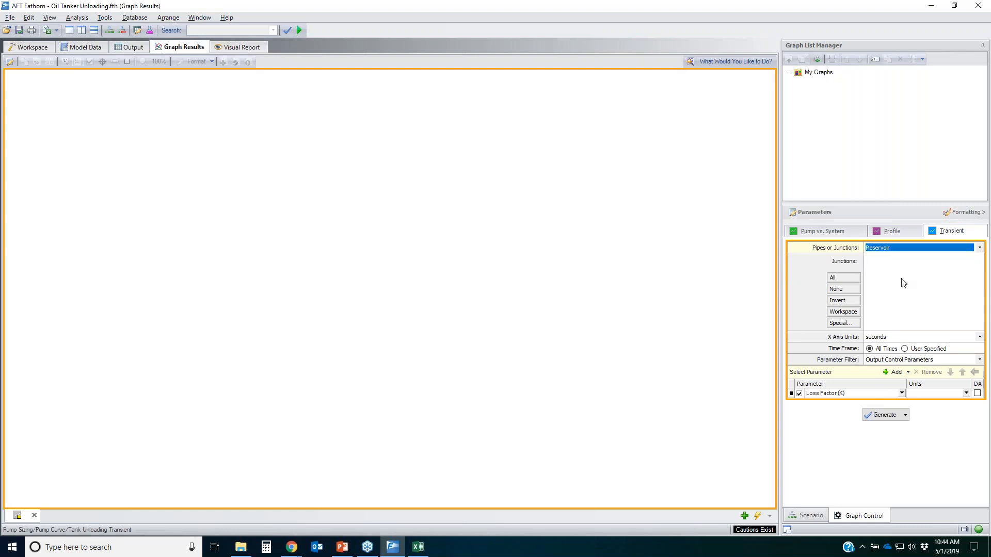
pyautogui.click(870, 259)
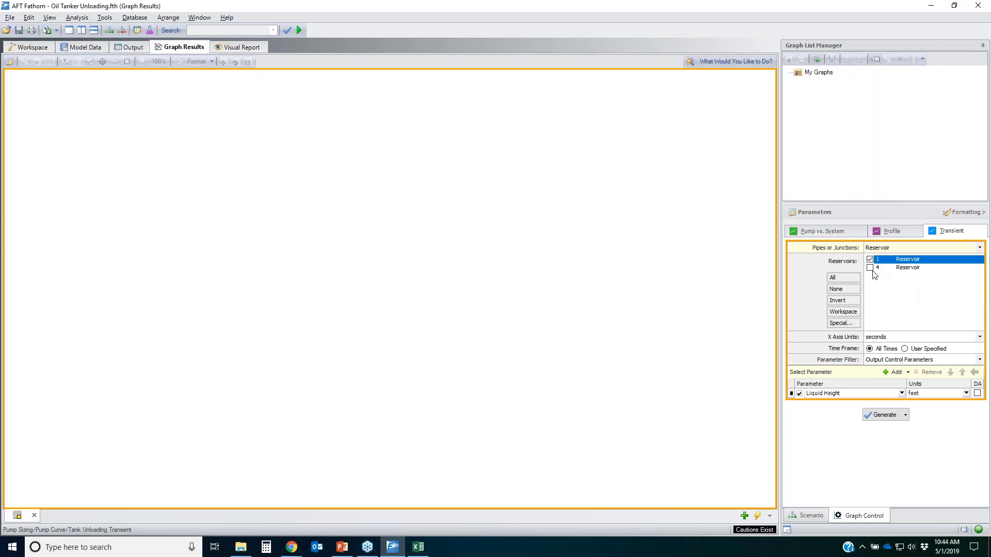
pyautogui.click(870, 267)
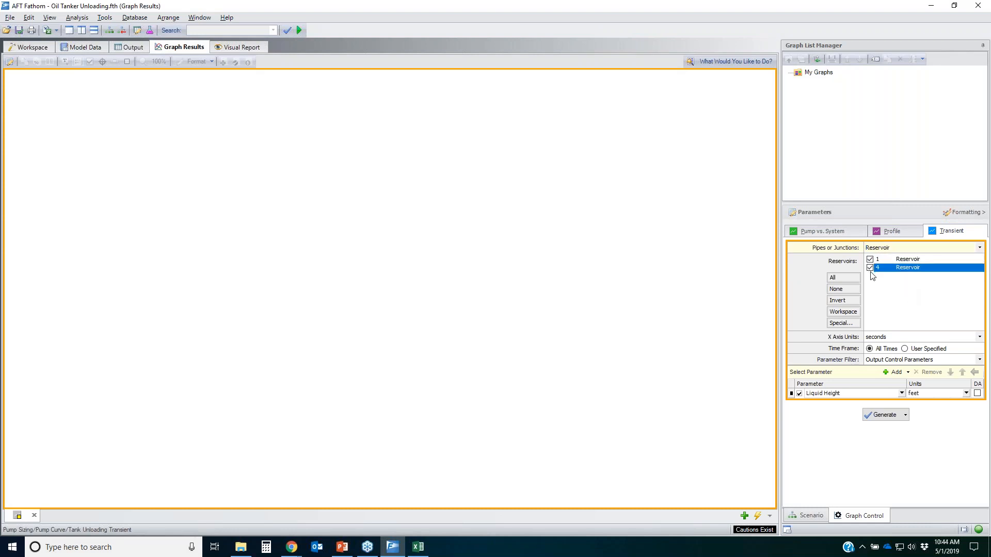
pyautogui.click(899, 338)
pyautogui.click(895, 360)
pyautogui.click(882, 416)
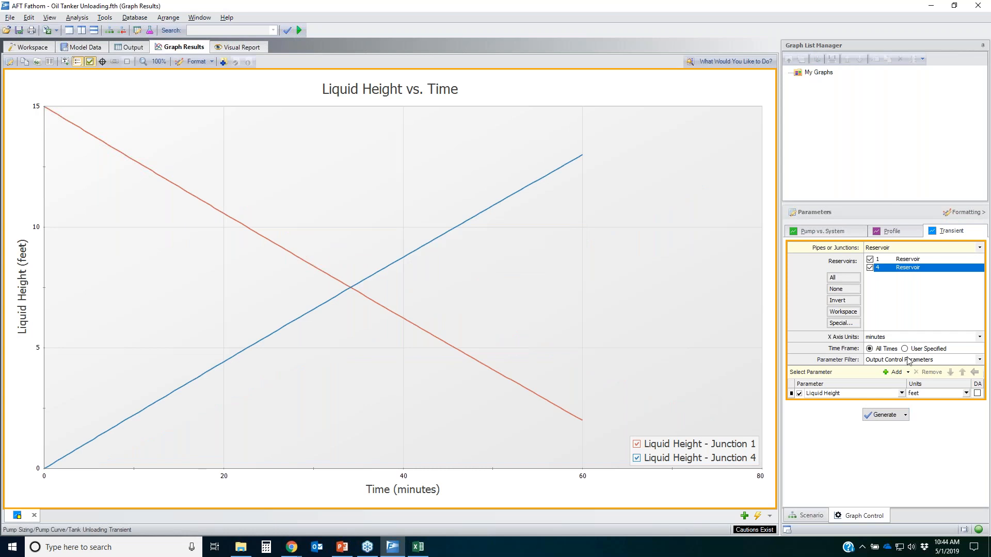
# Circle the Junction 1 legend entry, trace both liquid height curves on the graph, and clear the markings
pyautogui.hotkey('alt', 'Tab')
pyautogui.moveTo(617, 435)
pyautogui.mouseDown()
pyautogui.moveTo(743, 429)
pyautogui.moveTo(702, 450)
pyautogui.moveTo(627, 427)
pyautogui.mouseUp()
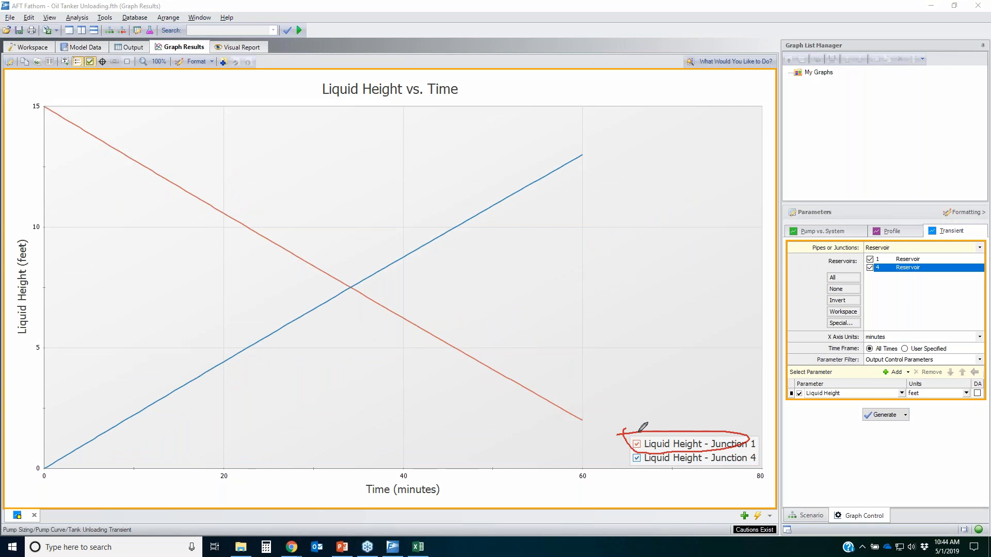
pyautogui.moveTo(46, 105)
pyautogui.mouseDown()
pyautogui.moveTo(155, 181)
pyautogui.moveTo(531, 398)
pyautogui.moveTo(585, 415)
pyautogui.mouseUp()
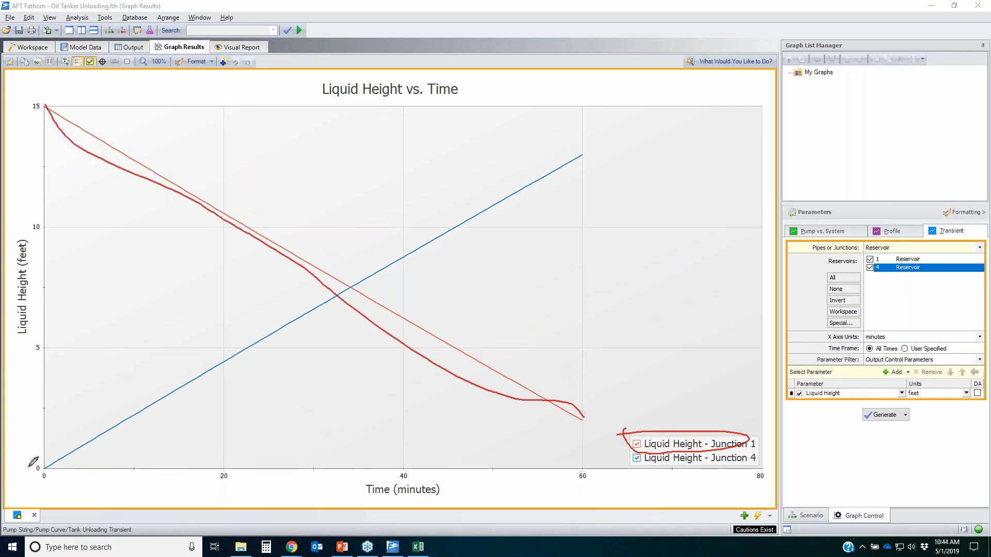
pyautogui.moveTo(43, 473); pyautogui.dragTo(113, 446)
pyautogui.moveTo(211, 386)
pyautogui.mouseDown()
pyautogui.moveTo(525, 189)
pyautogui.moveTo(594, 158)
pyautogui.mouseUp()
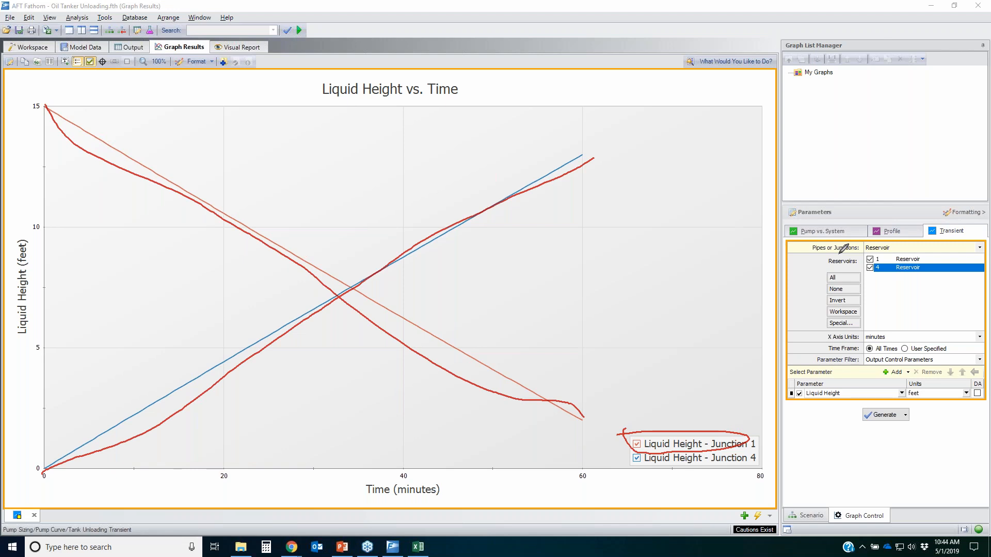
pyautogui.press('Escape')
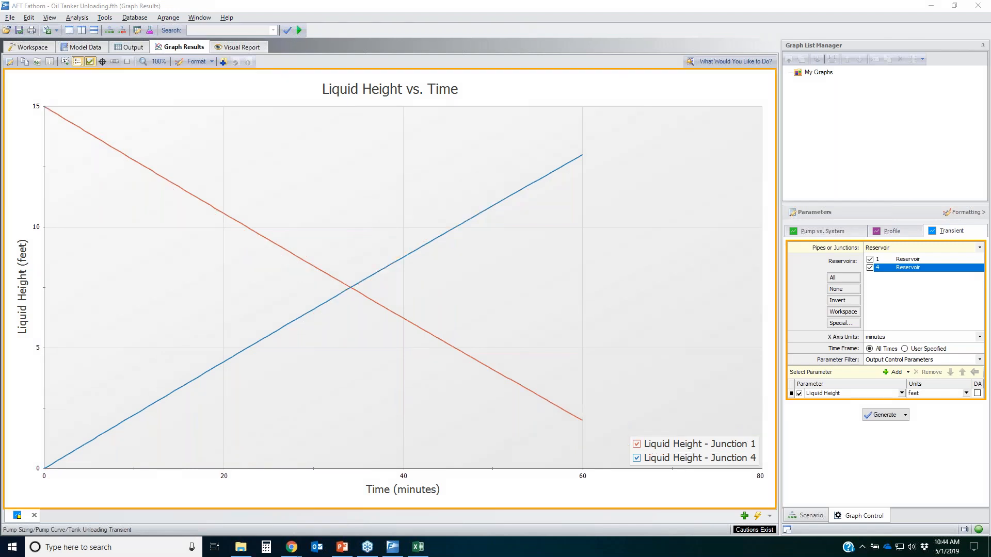
# Copy the liquid height graph data and paste it at A1 on a new sheet of the Oil Tanker Problem workbook in Excel
pyautogui.click(39, 62)
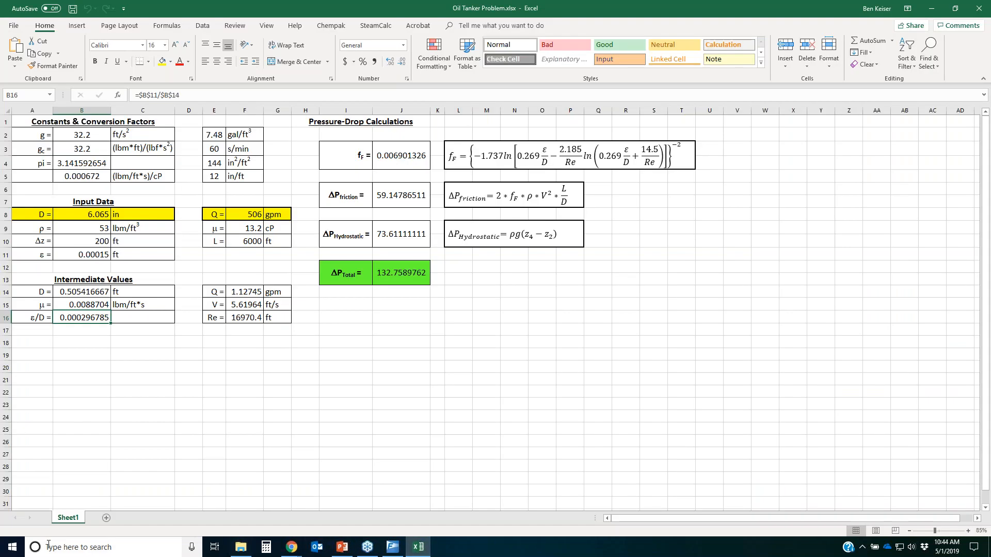
pyautogui.click(106, 518)
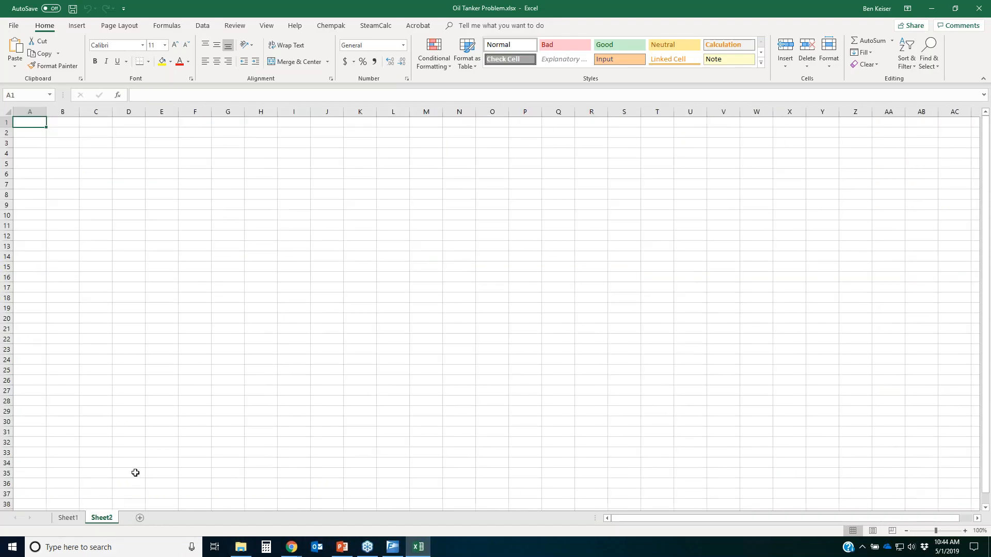
pyautogui.hotkey('ctrl', 'v')
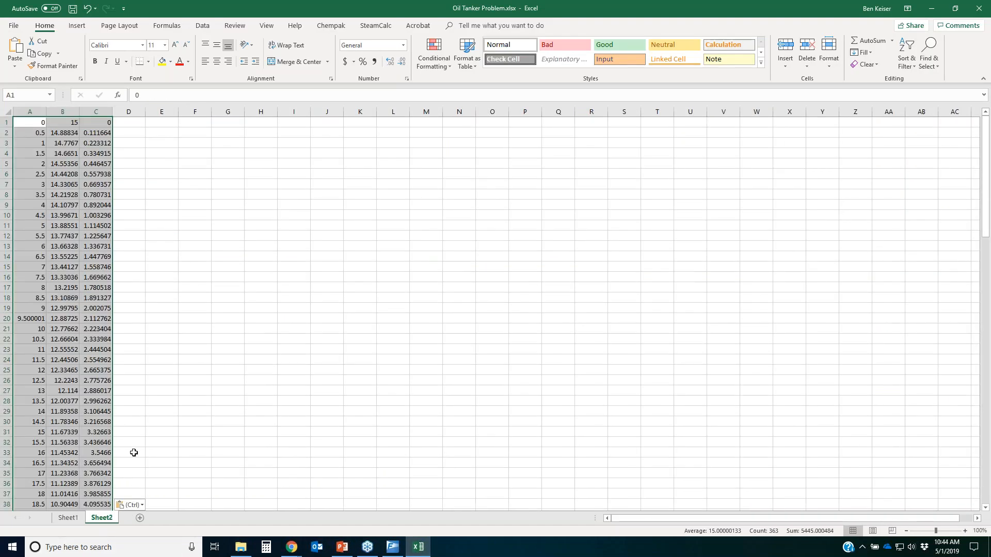
# Enter the formula =B1-C1 in cell E1 to calculate the liquid height difference between the two reservoirs
pyautogui.moveTo(155, 121); pyautogui.dragTo(156, 142)
pyautogui.click(155, 121)
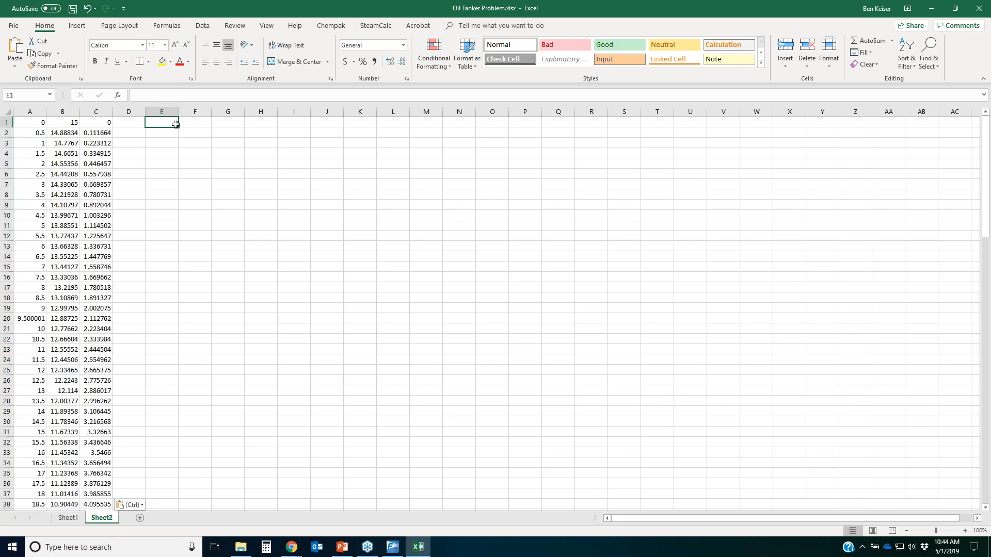
pyautogui.write('=')
pyautogui.press('Left')
pyautogui.press('Left')
pyautogui.press('Left')
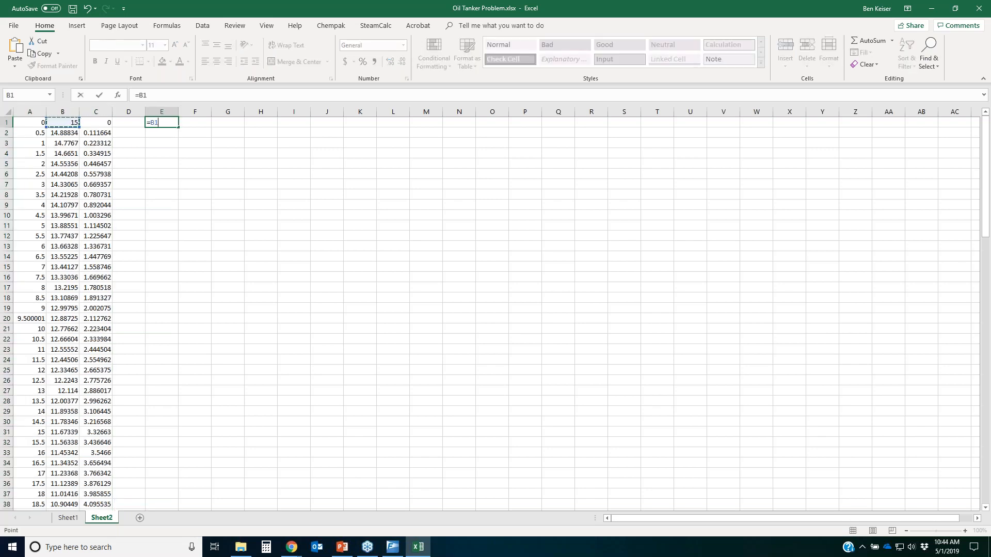
pyautogui.write('-')
pyautogui.press('Left')
pyautogui.press('Left')
pyautogui.press('Return')
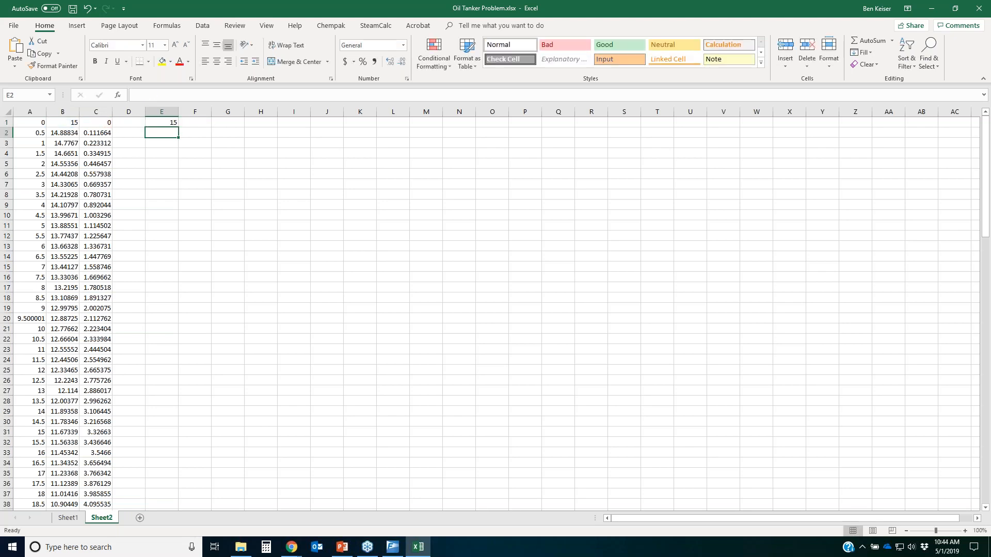
# Move the height difference formula from E1 to D1 and fill it down alongside the pasted data
pyautogui.press('Up')
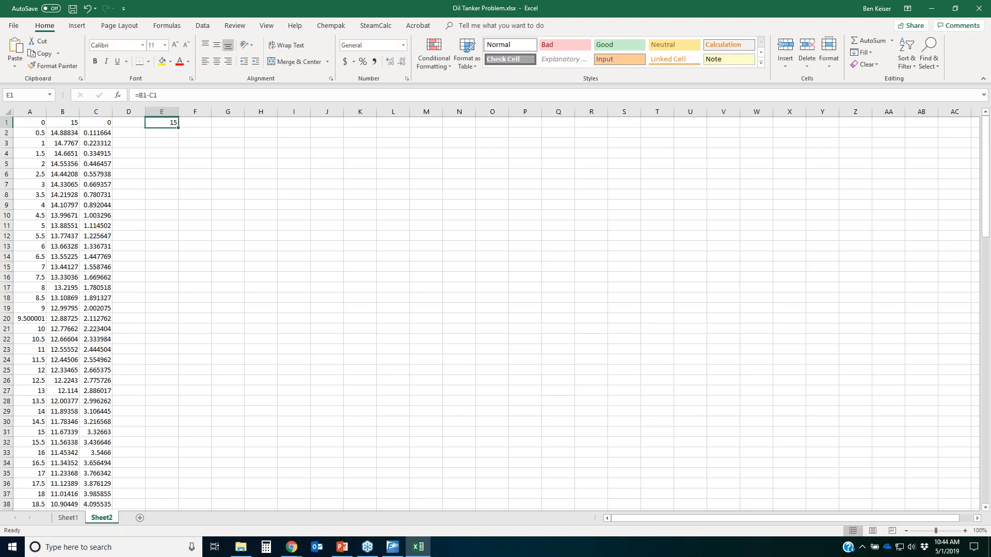
pyautogui.doubleClick(179, 128)
pyautogui.doubleClick(178, 128)
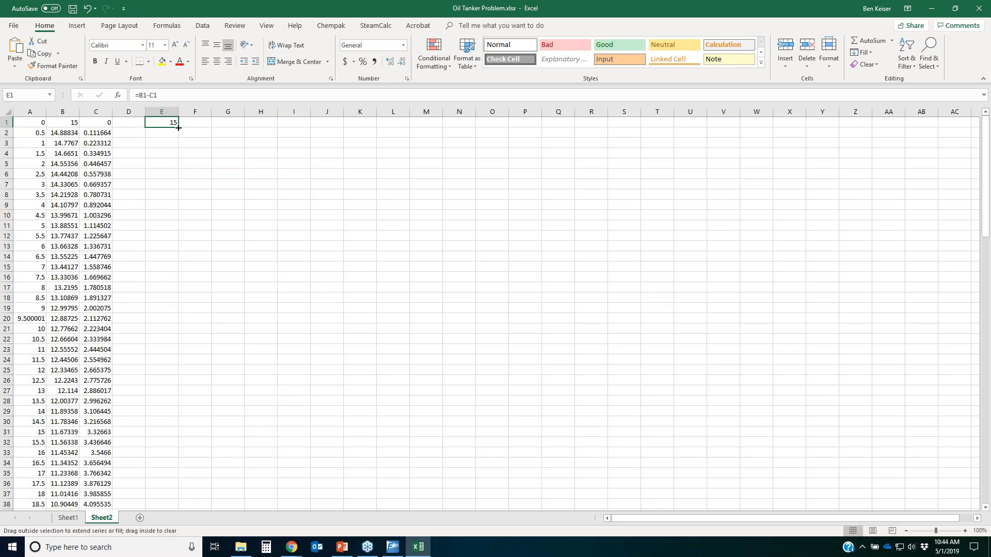
pyautogui.moveTo(165, 127)
pyautogui.mouseDown()
pyautogui.moveTo(185, 146)
pyautogui.moveTo(137, 132)
pyautogui.moveTo(146, 126)
pyautogui.mouseUp()
pyautogui.doubleClick(146, 126)
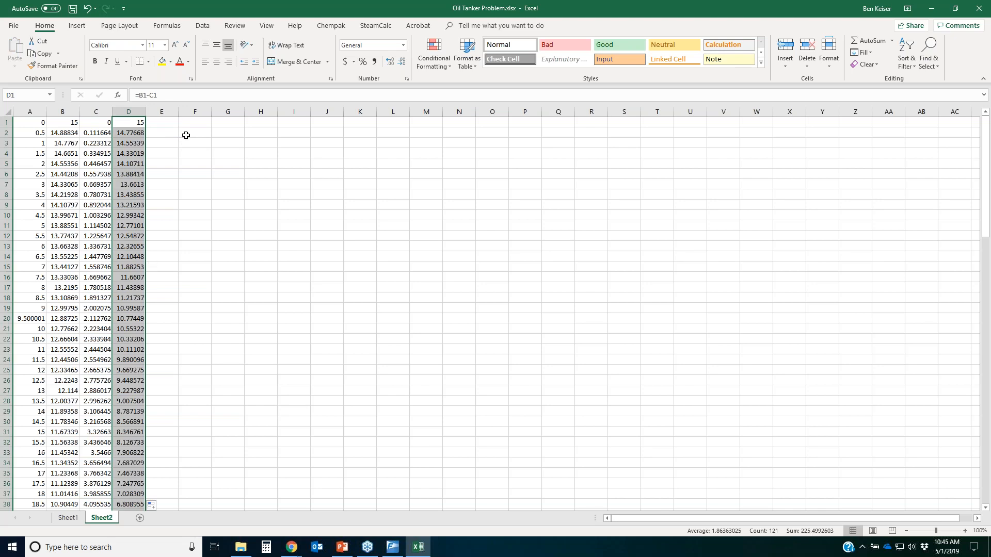
pyautogui.click(231, 142)
# Insert a scatter chart of the height difference in column D against the times in column A
pyautogui.click(32, 122)
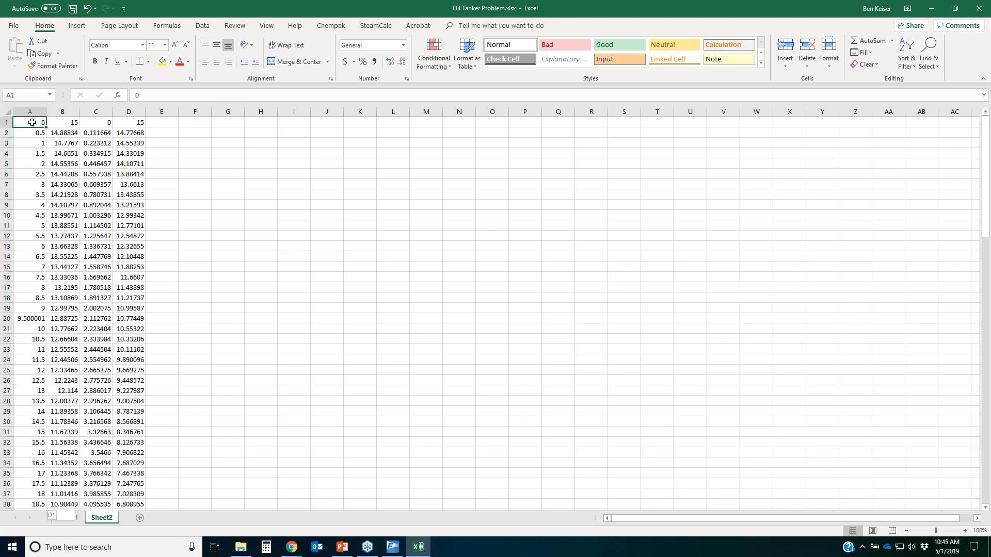
pyautogui.hotkey('ctrl', 'shift', 'Down')
pyautogui.keyDown('ctrl'); pyautogui.click(129, 505); pyautogui.keyUp('ctrl')
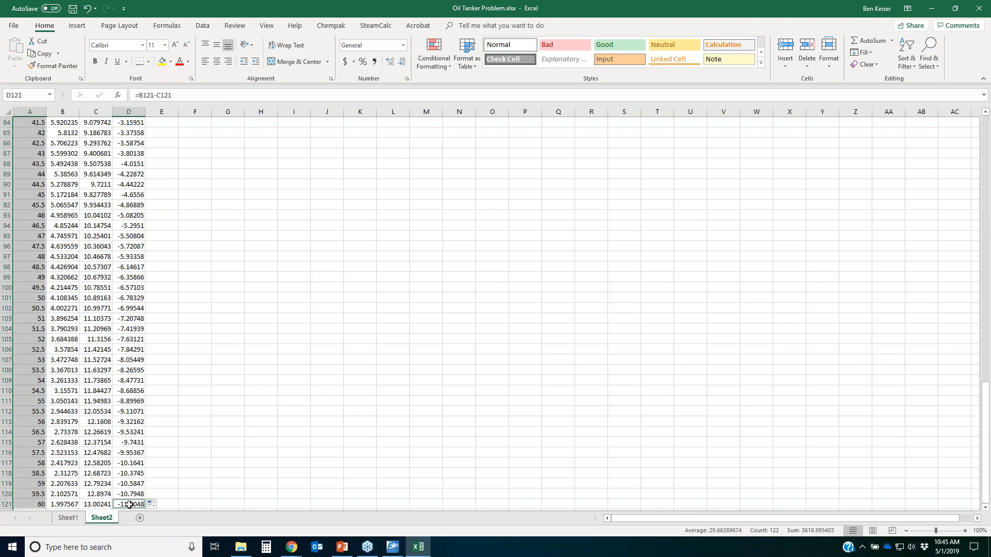
pyautogui.hotkey('ctrl', 'shift', 'Up')
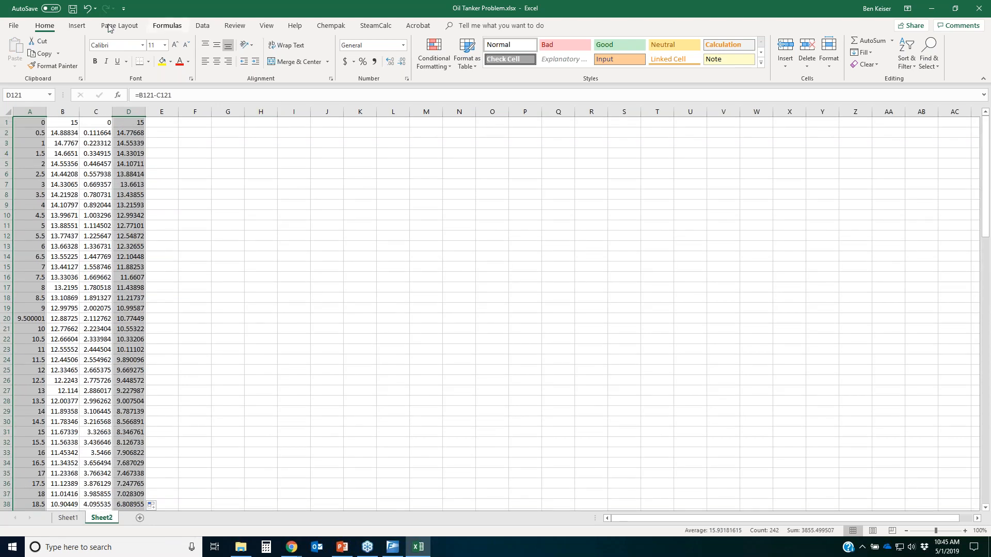
pyautogui.click(77, 26)
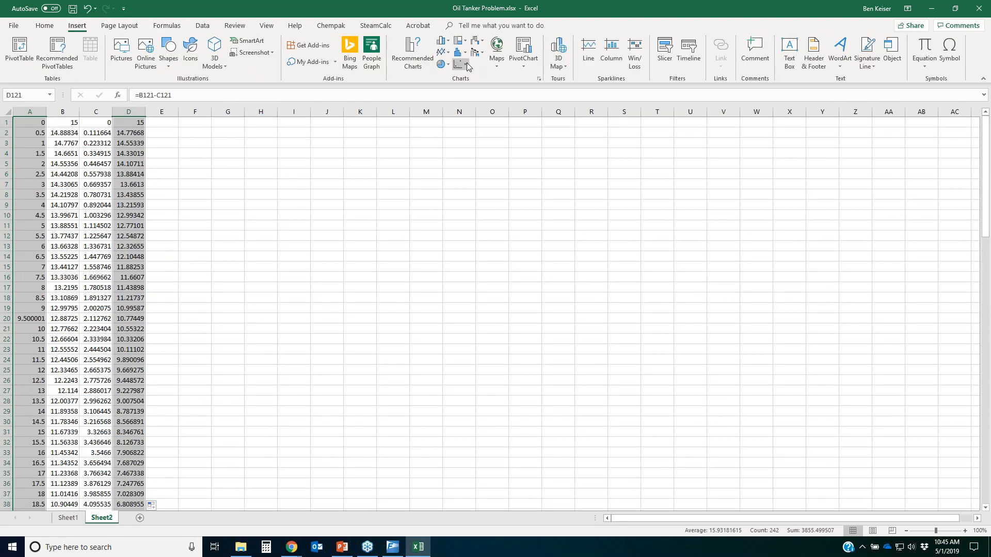
pyautogui.click(468, 67)
pyautogui.click(496, 101)
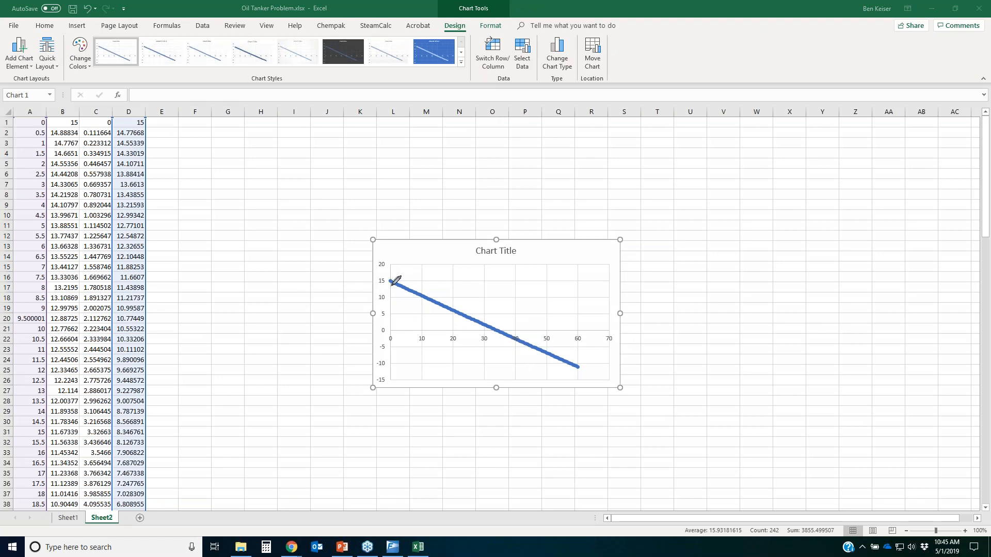
# Trace the height difference curve on the chart, clear the marking, and return to AFT Fathom
pyautogui.moveTo(393, 284); pyautogui.dragTo(602, 367)
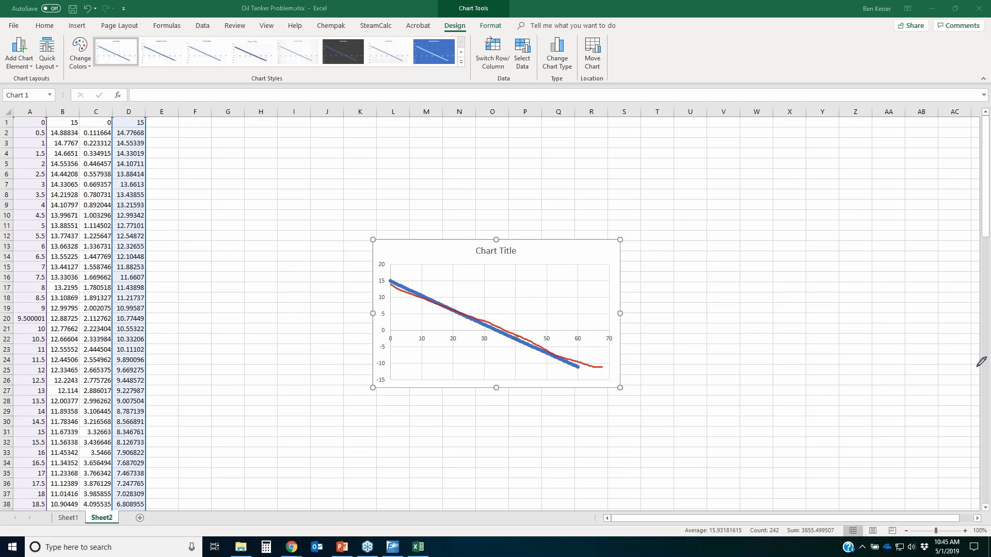
pyautogui.press('Escape')
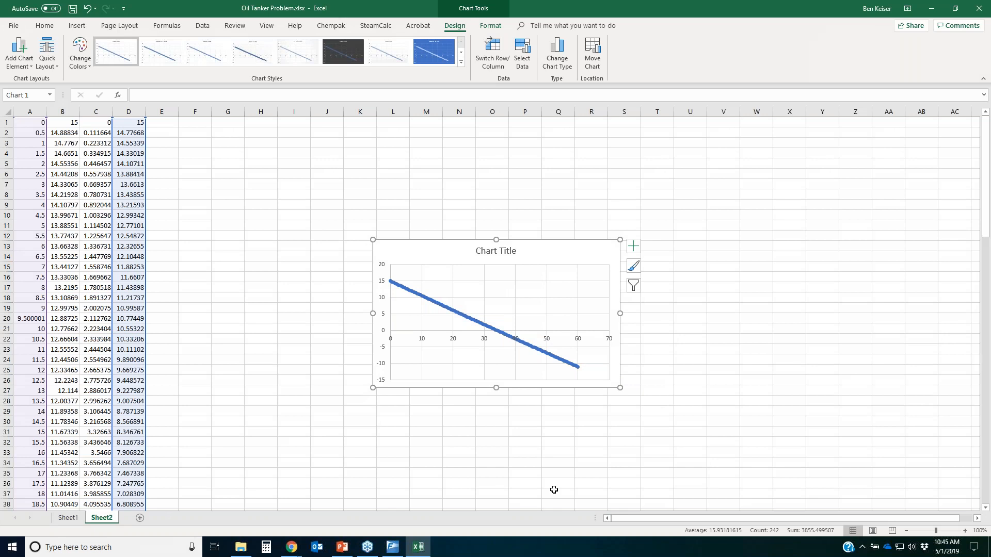
pyautogui.click(393, 548)
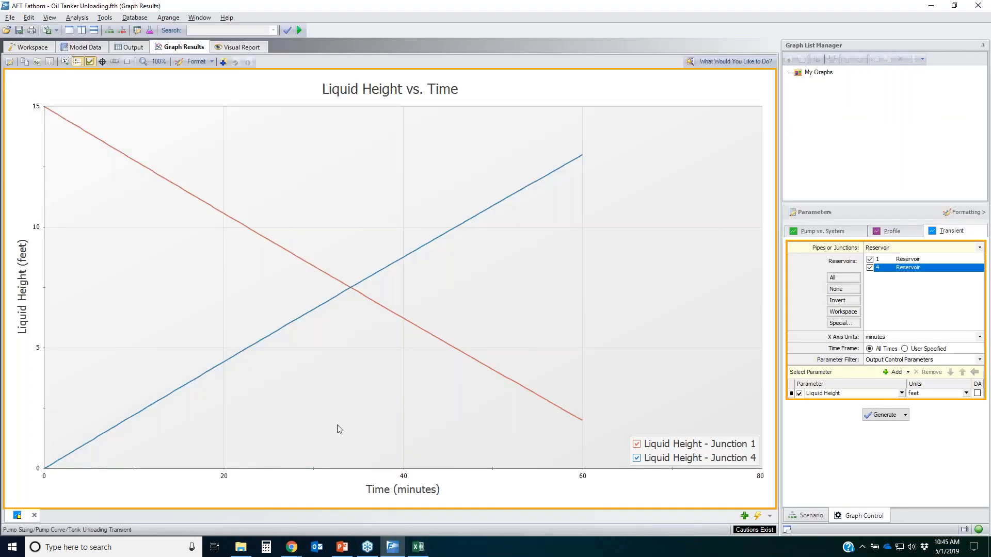
# Set the transient graph to pump 2 instead of the reservoirs, with NPSHA as the plotted parameter
pyautogui.click(980, 248)
pyautogui.click(877, 271)
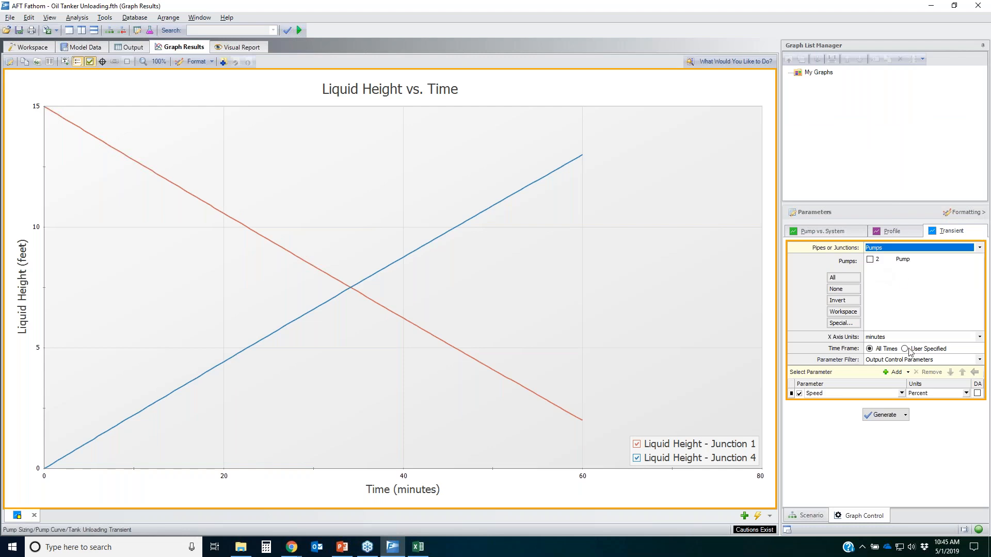
pyautogui.click(870, 260)
pyautogui.click(903, 396)
pyautogui.click(902, 396)
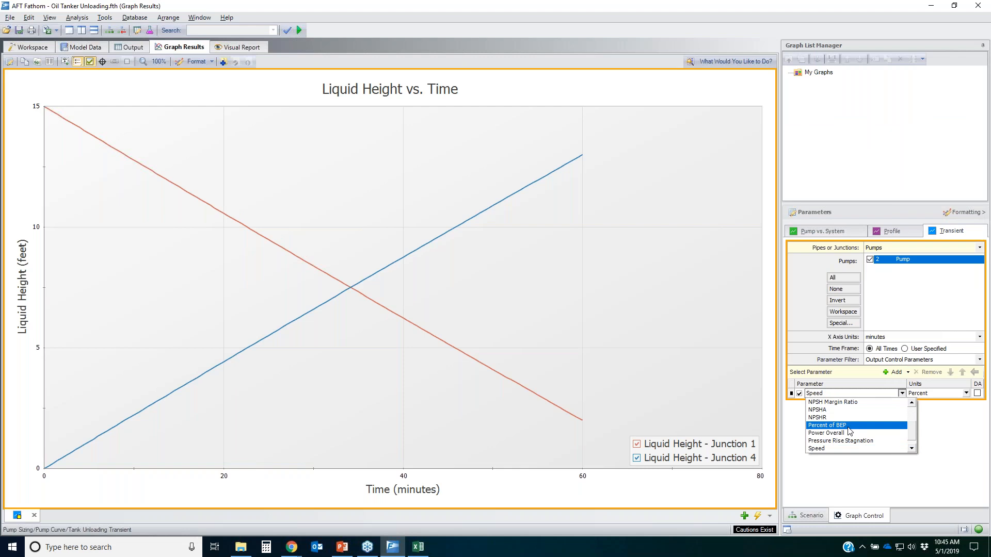
pyautogui.click(834, 411)
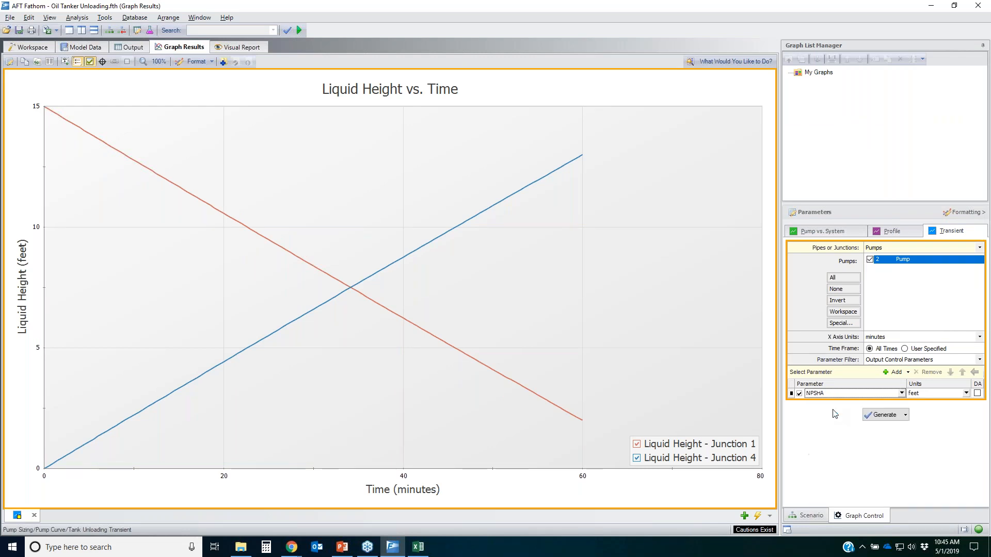
# Add NPSHR as a second parameter and generate the graph of both against time for pump 2
pyautogui.click(893, 372)
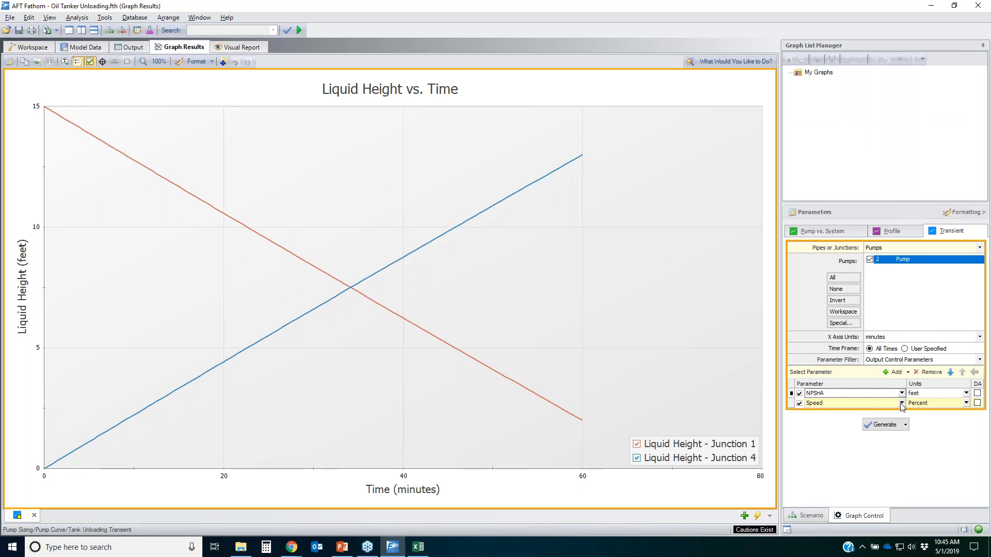
pyautogui.click(902, 403)
pyautogui.click(830, 428)
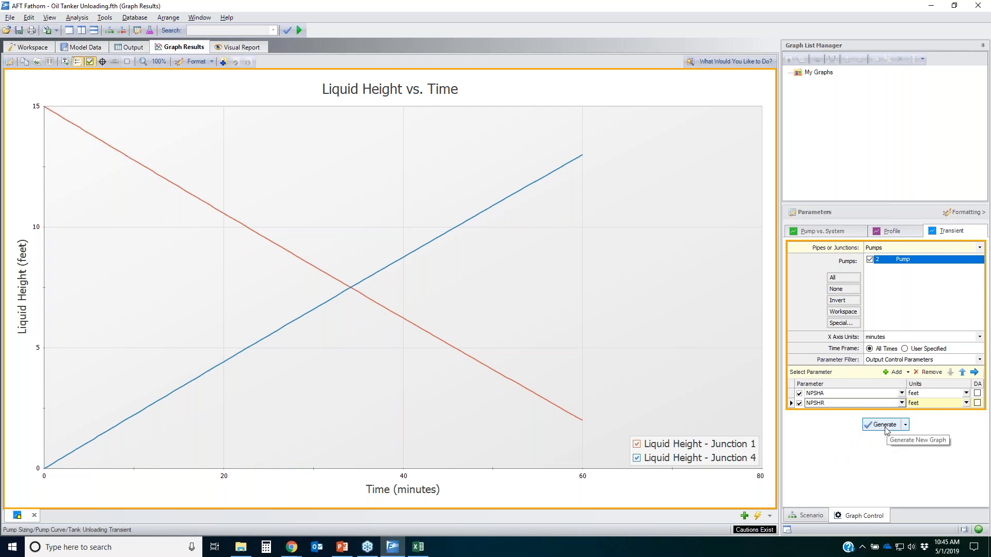
pyautogui.click(885, 425)
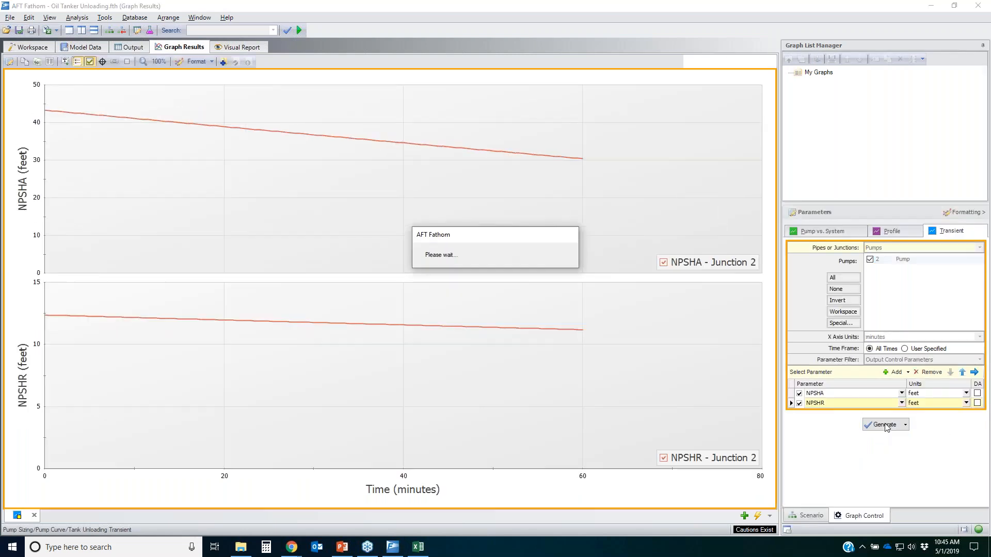
# Replace NPSHA with NPSH Margin Ratio, remove the NPSHR parameter, and generate the new transient graph
pyautogui.click(904, 395)
pyautogui.click(903, 393)
pyautogui.moveTo(914, 425); pyautogui.dragTo(915, 418)
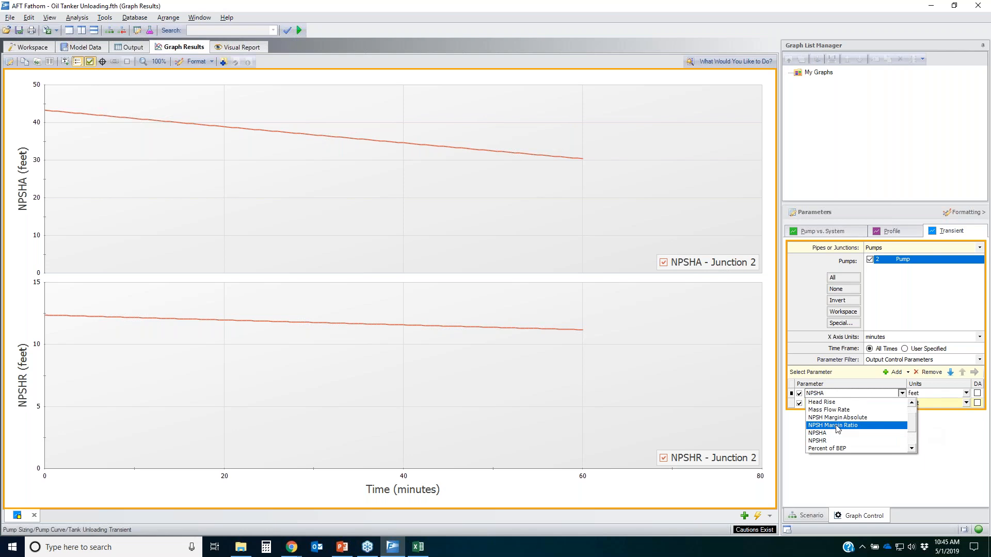
pyautogui.click(837, 426)
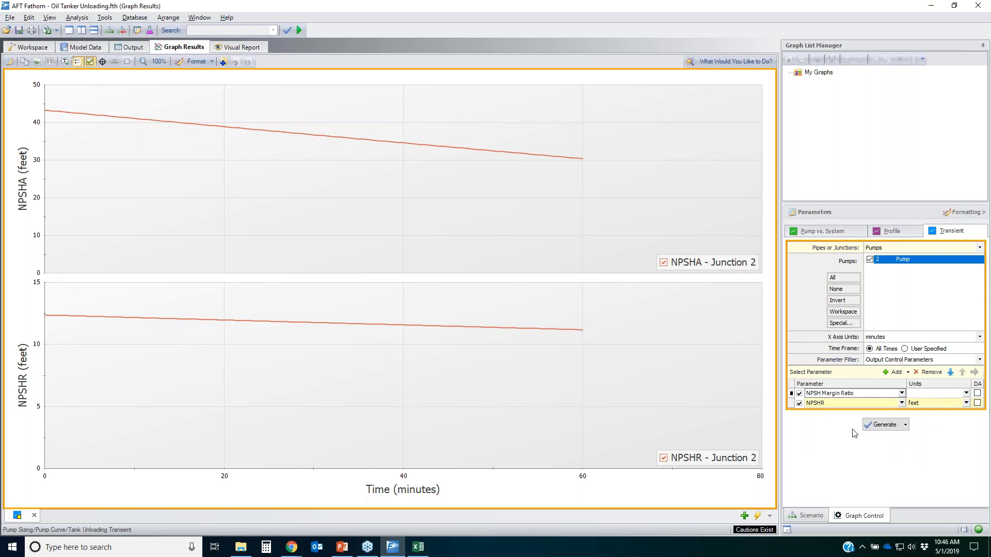
pyautogui.click(826, 404)
pyautogui.click(929, 372)
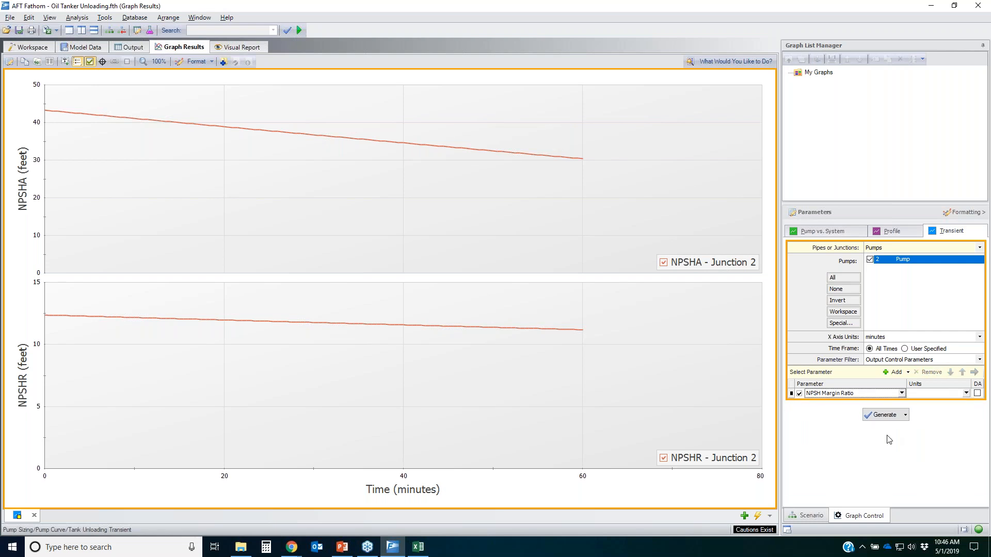
pyautogui.click(868, 415)
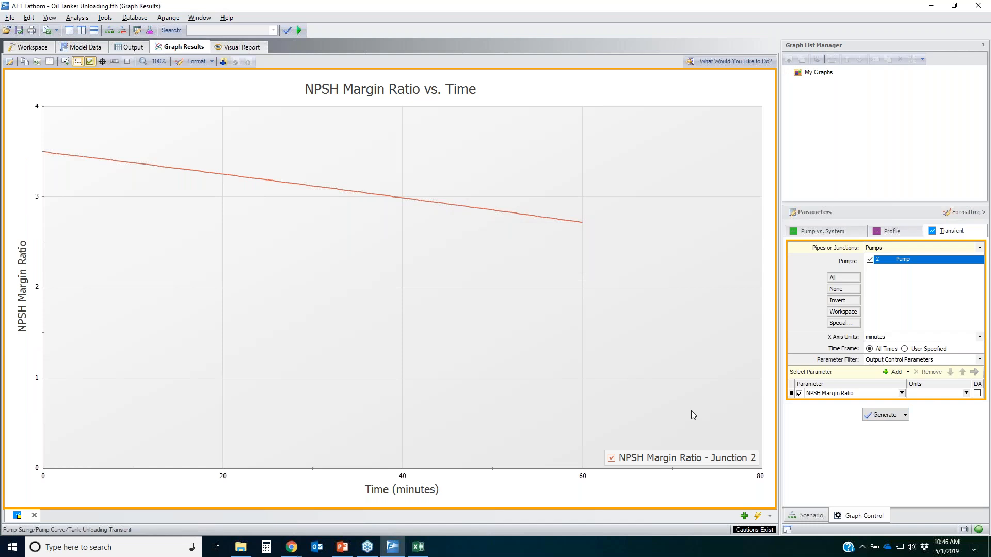
# Compare the NPSHA, NPSHR and NPSH Margin Ratio columns in the pump's transient output table
pyautogui.click(127, 47)
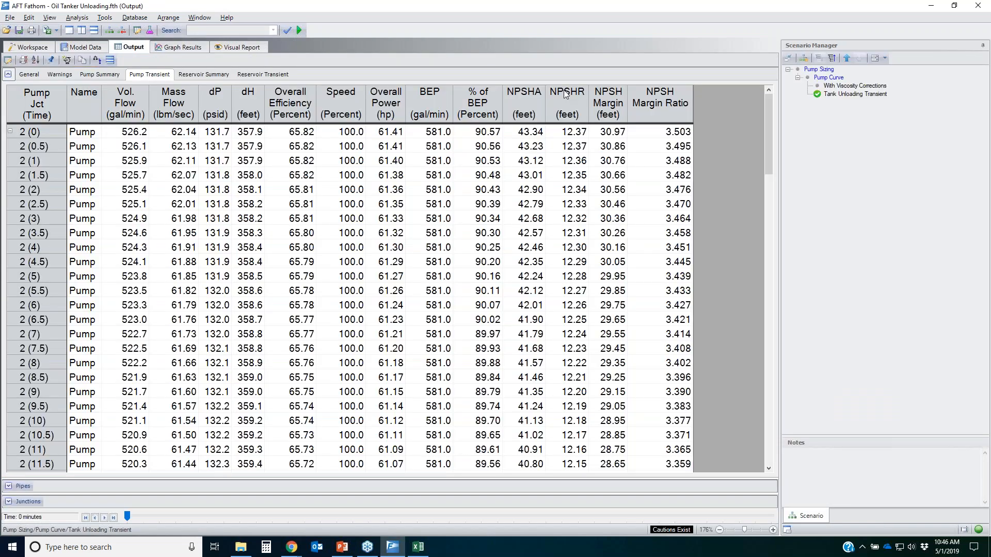
pyautogui.click(526, 106)
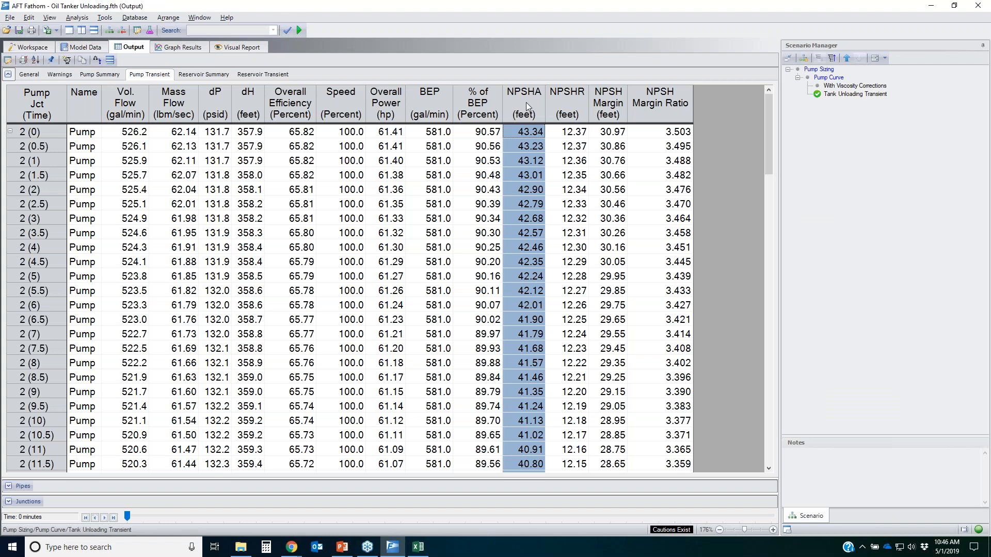
pyautogui.click(576, 102)
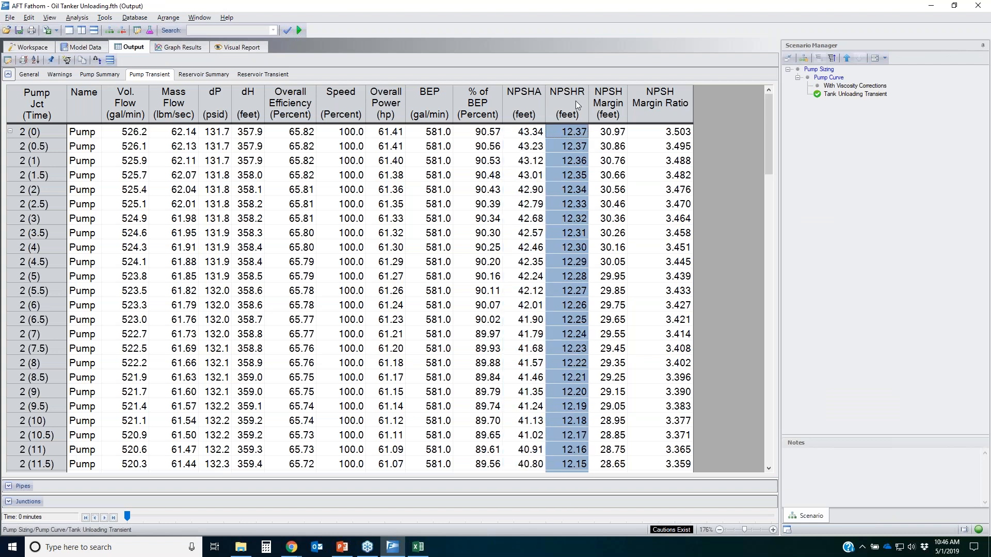
pyautogui.click(673, 103)
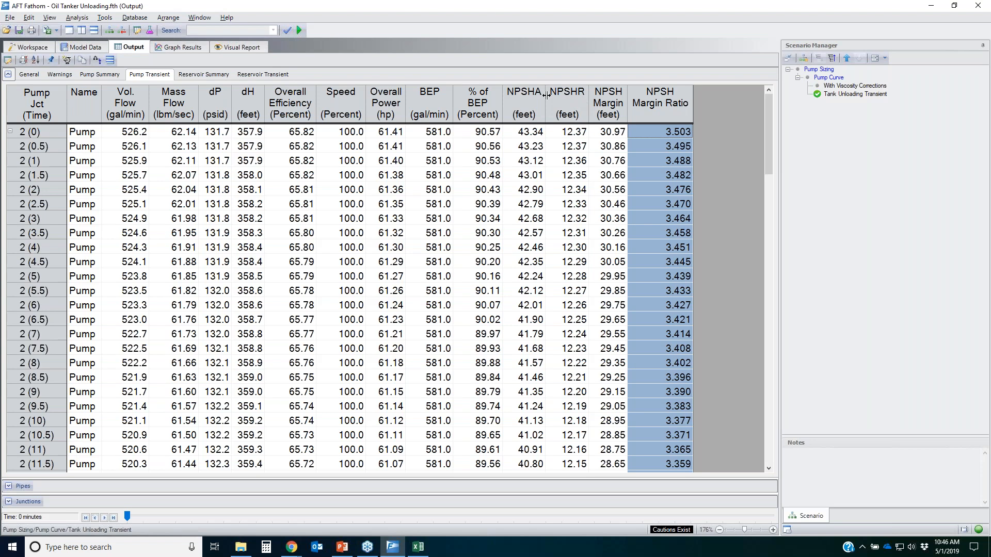
pyautogui.click(527, 97)
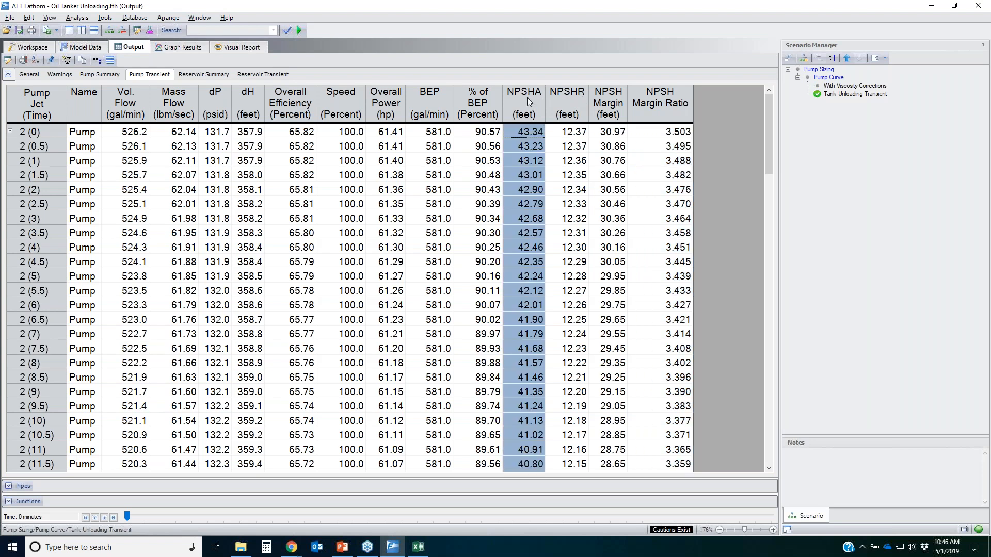
pyautogui.click(578, 96)
pyautogui.click(635, 108)
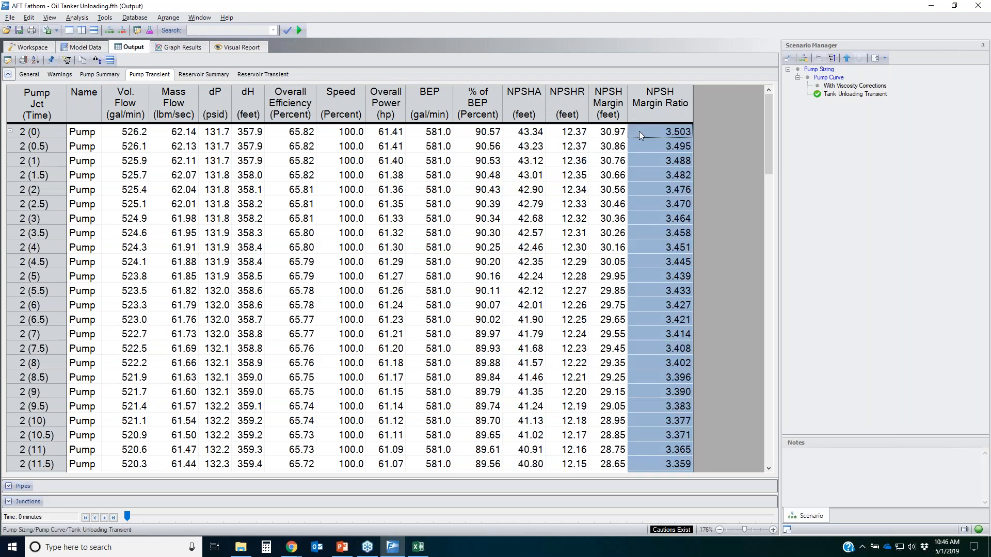
# Return to the NPSH Margin Ratio graph, circle and cross its curve with pen marks, and clear the markings
pyautogui.click(178, 47)
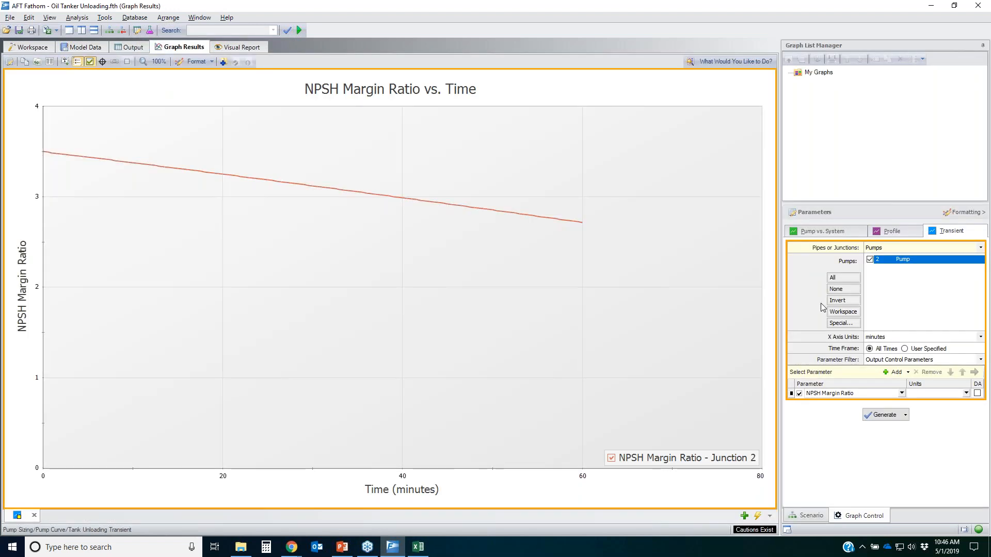
pyautogui.hotkey('alt', 'Tab')
pyautogui.moveTo(28, 145)
pyautogui.mouseDown()
pyautogui.moveTo(661, 212)
pyautogui.moveTo(10, 144)
pyautogui.moveTo(170, 122)
pyautogui.mouseUp()
pyautogui.moveTo(523, 125)
pyautogui.mouseDown()
pyautogui.moveTo(177, 251)
pyautogui.moveTo(196, 294)
pyautogui.mouseUp()
pyautogui.moveTo(191, 143); pyautogui.dragTo(502, 297)
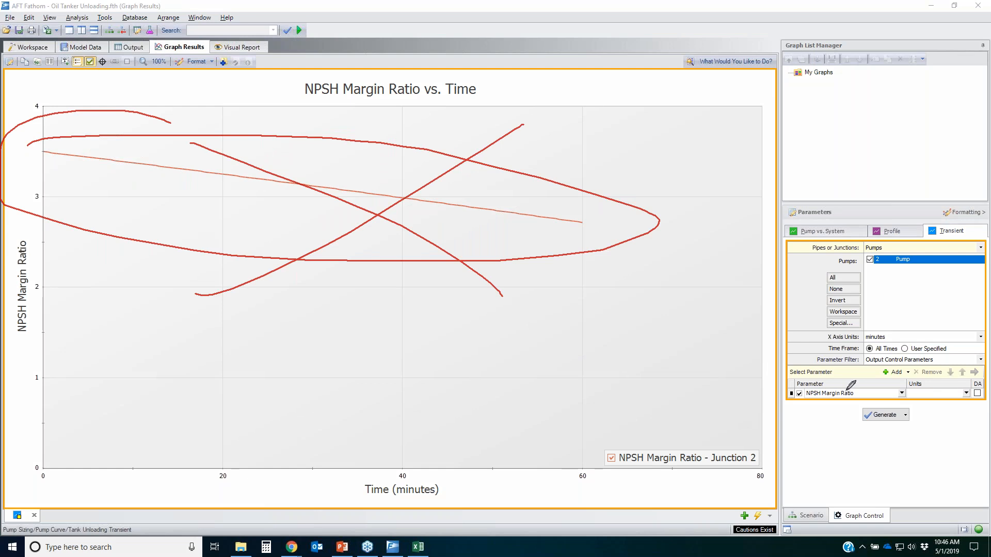
pyautogui.press('Escape')
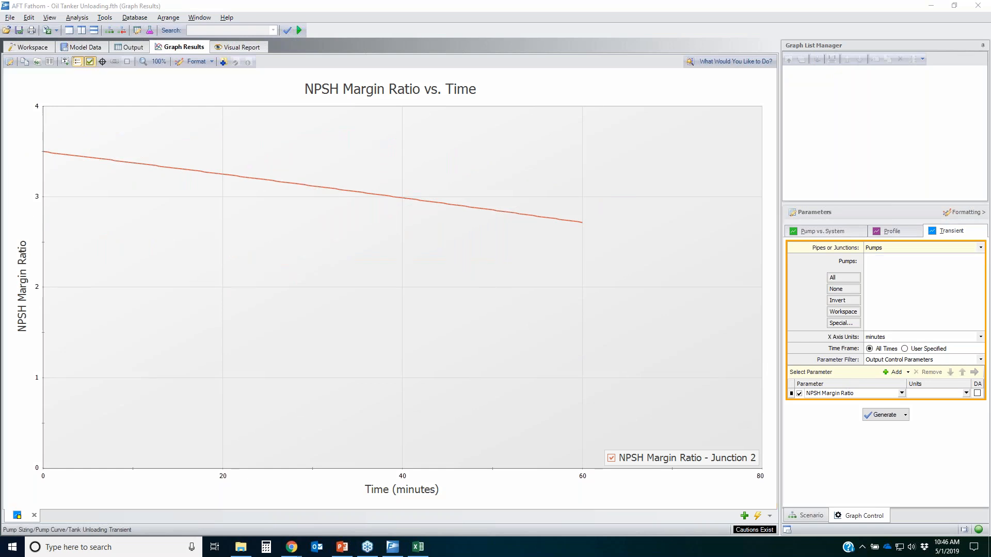
# After checking the tanker questions slide in PowerPoint, return to AFT Fathom and show a Quick Graph of the pump's % of BEP over time
pyautogui.click(342, 547)
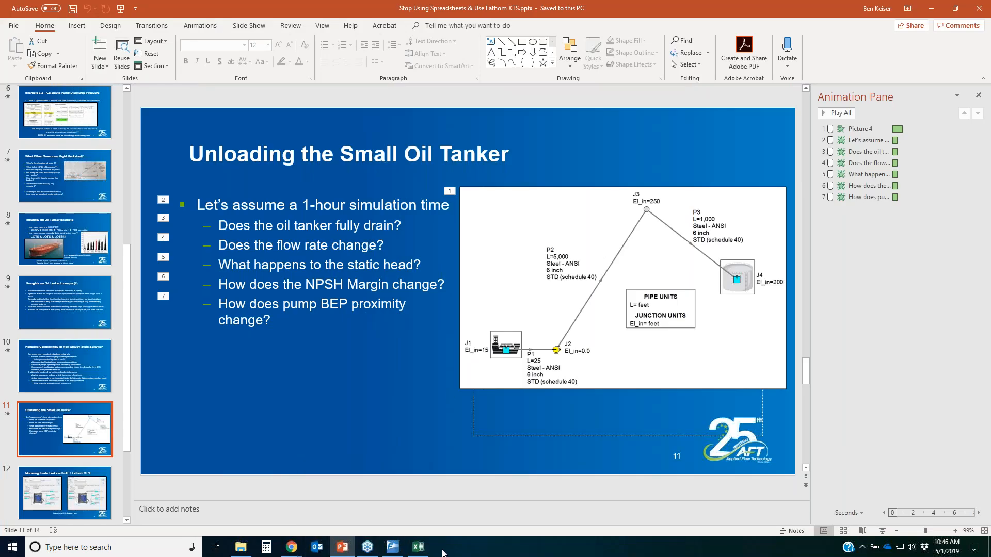
pyautogui.click(392, 547)
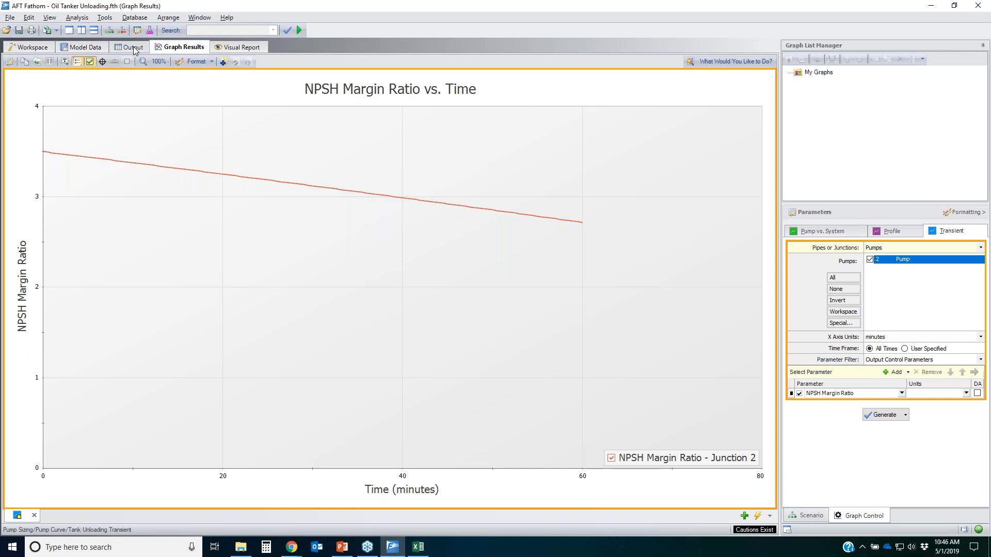
pyautogui.click(133, 48)
pyautogui.click(481, 146)
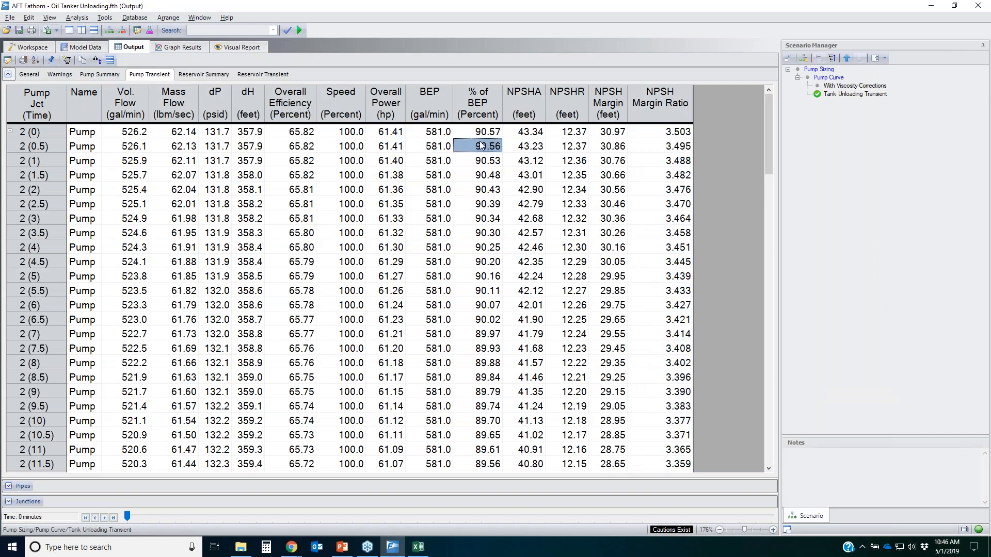
pyautogui.rightClick(480, 146)
pyautogui.click(529, 151)
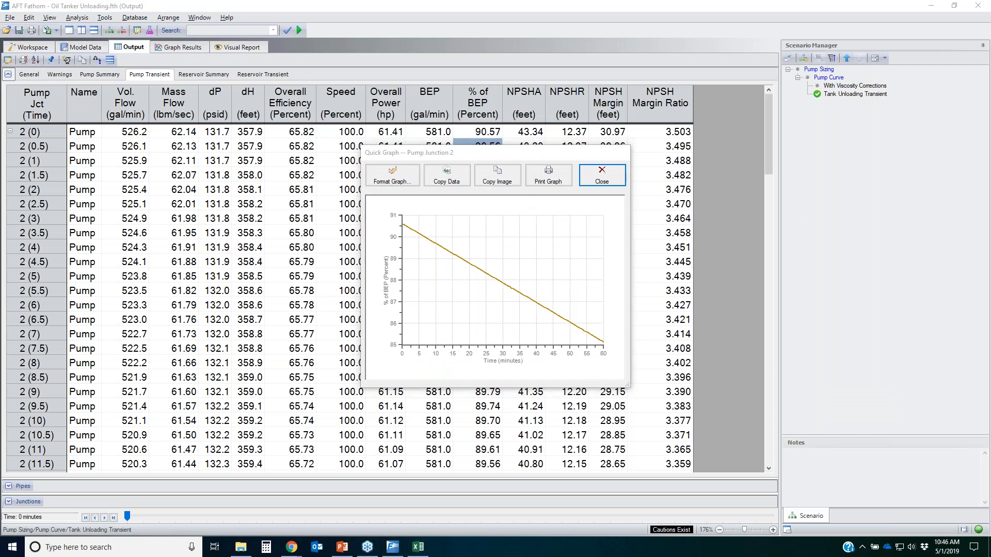
# Mark the start, end and slope of the % of BEP curve, clear the markings, and close the Quick Graph
pyautogui.moveTo(396, 226)
pyautogui.mouseDown()
pyautogui.moveTo(416, 236)
pyautogui.moveTo(397, 224)
pyautogui.mouseUp()
pyautogui.moveTo(604, 347)
pyautogui.mouseDown()
pyautogui.moveTo(600, 334)
pyautogui.moveTo(613, 339)
pyautogui.mouseUp()
pyautogui.moveTo(407, 230); pyautogui.dragTo(603, 336)
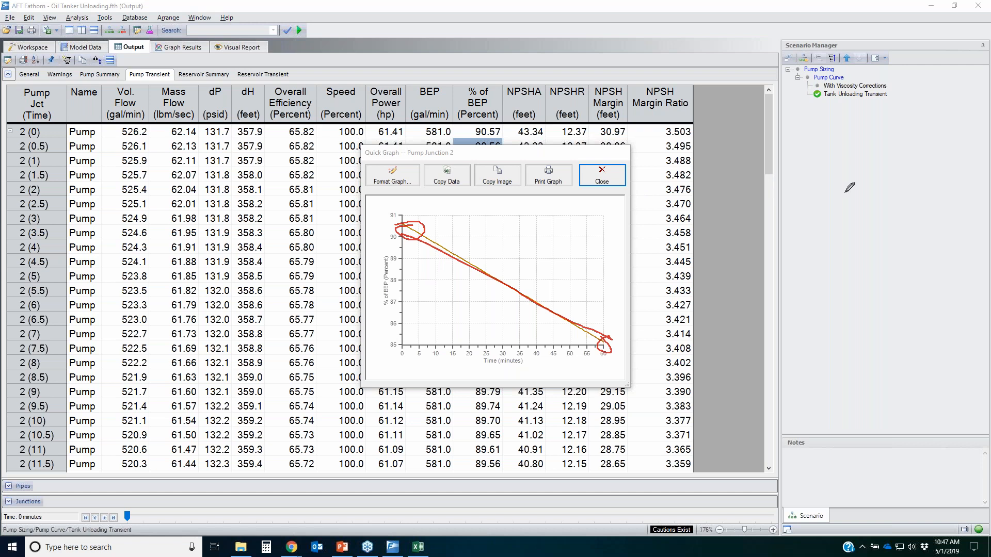
pyautogui.press('Escape')
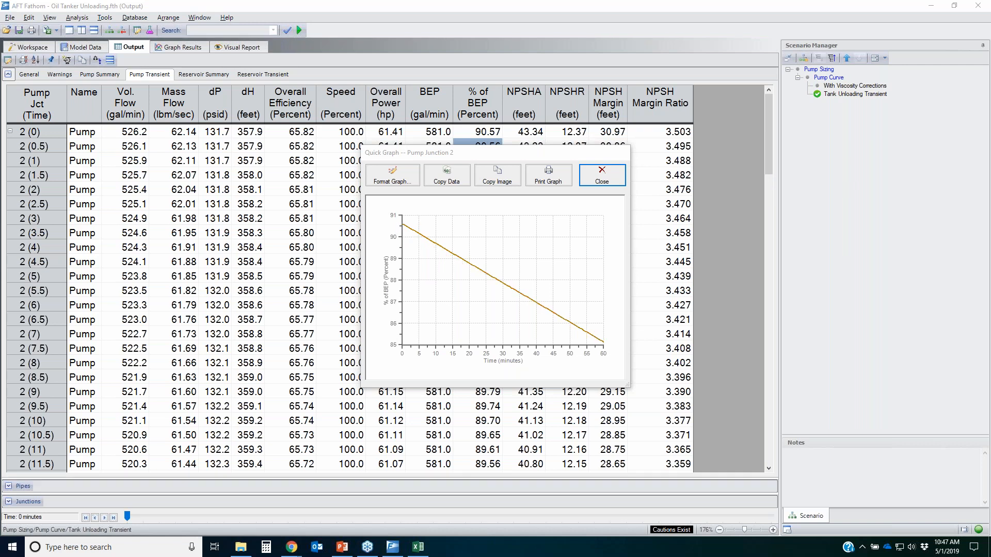
pyautogui.click(602, 174)
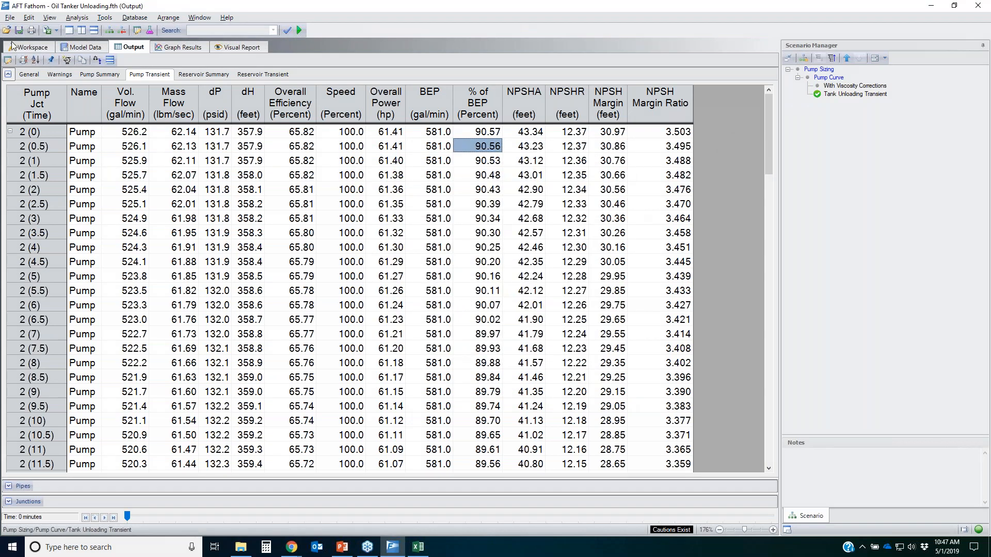
# Inspect the properties of reservoirs J1 and J4 in the model workspace, and clear the selection
pyautogui.click(27, 47)
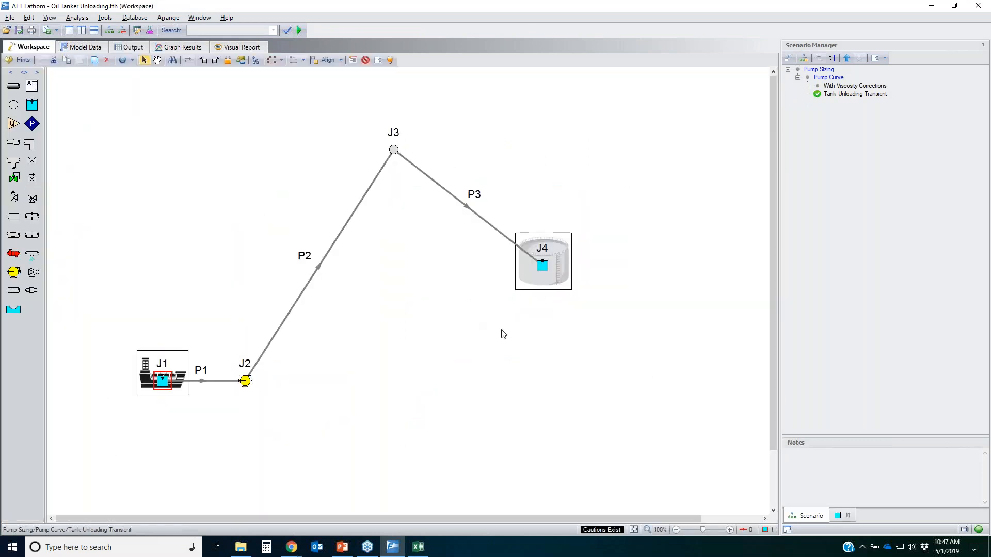
pyautogui.rightClick(165, 384)
pyautogui.click(548, 267)
pyautogui.rightClick(548, 268)
pyautogui.click(443, 361)
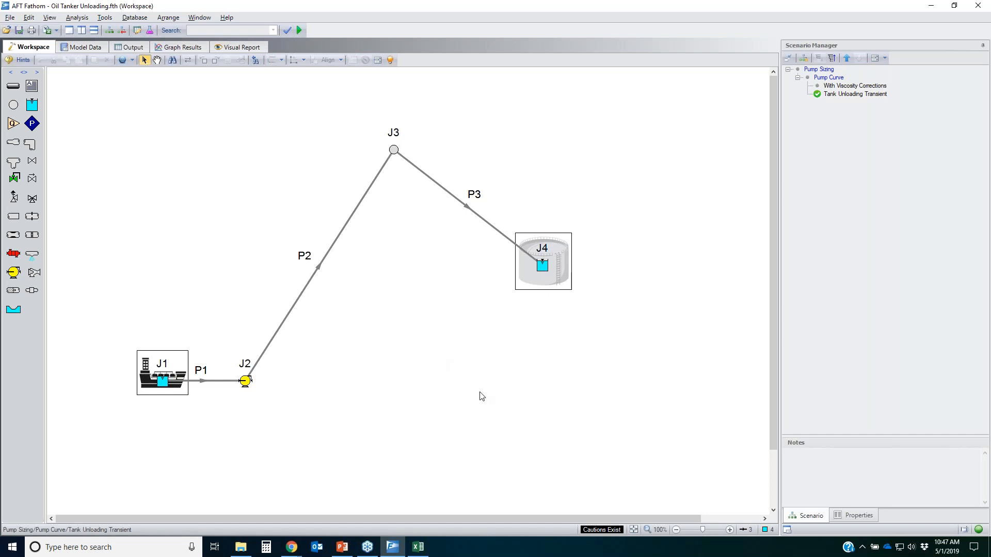
# Switch to PowerPoint, start the slide show from slide 12 on modeling finite tanks, and advance to slide 13
pyautogui.click(342, 548)
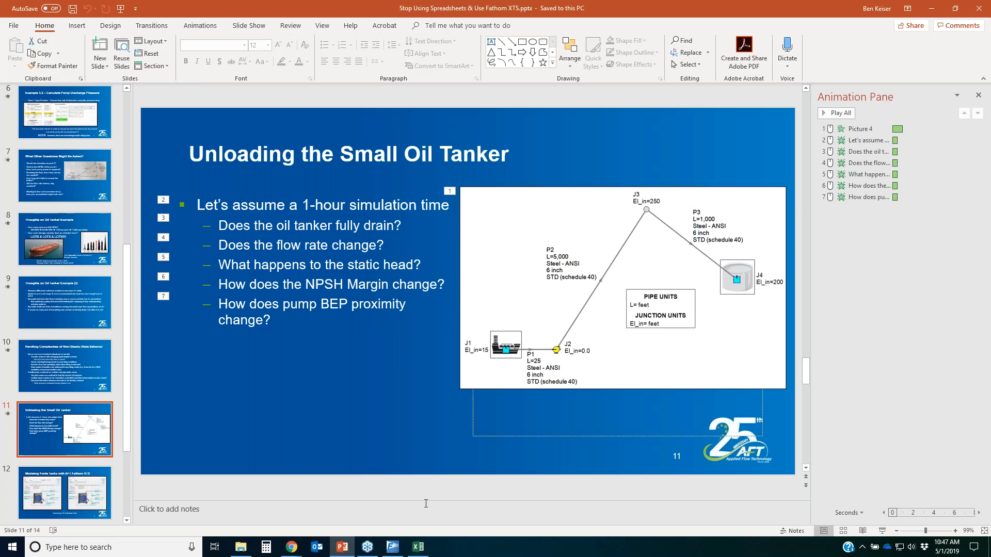
pyautogui.click(73, 490)
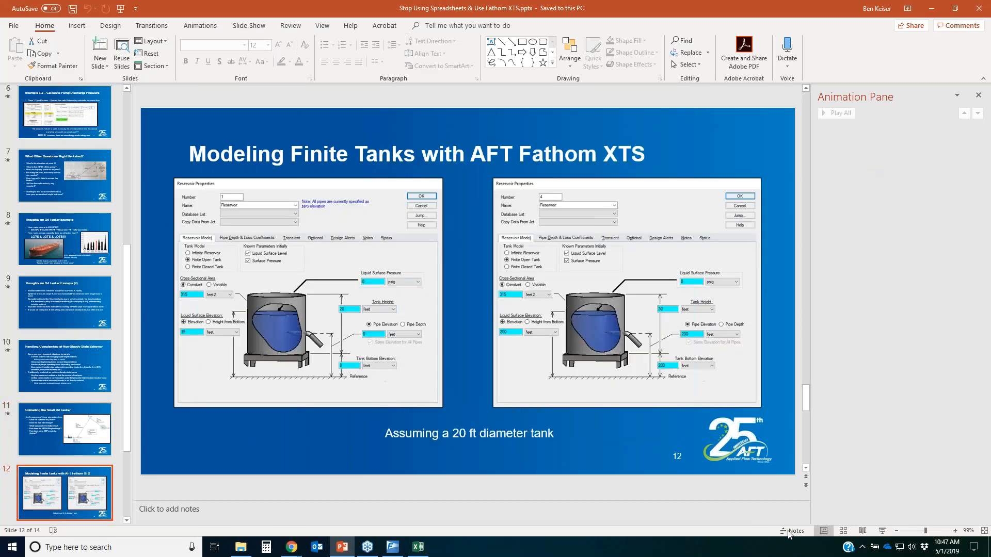
pyautogui.click(883, 532)
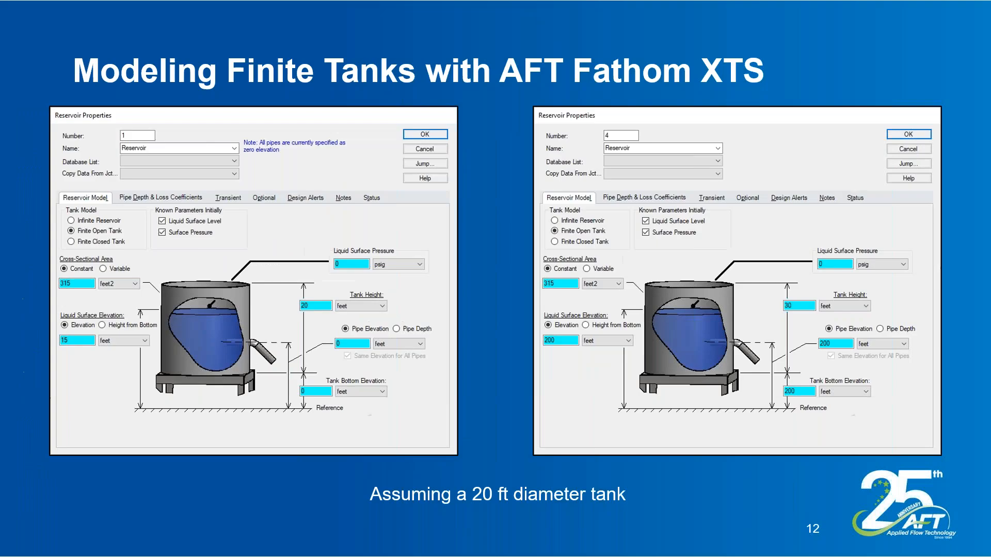
pyautogui.press('Right')
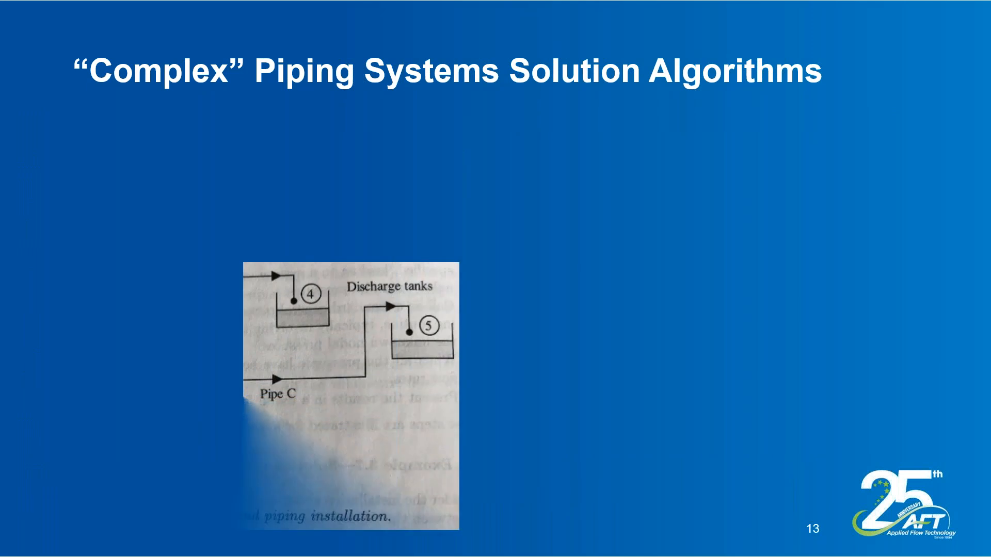
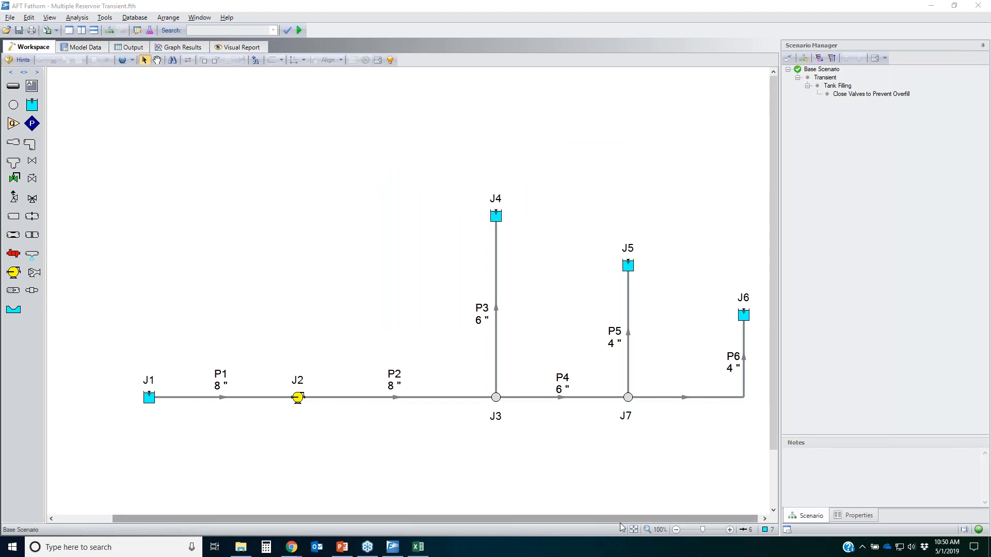
# Point out pump J2 in the multiple reservoir model and load the Tank Filling scenario
pyautogui.click(298, 398)
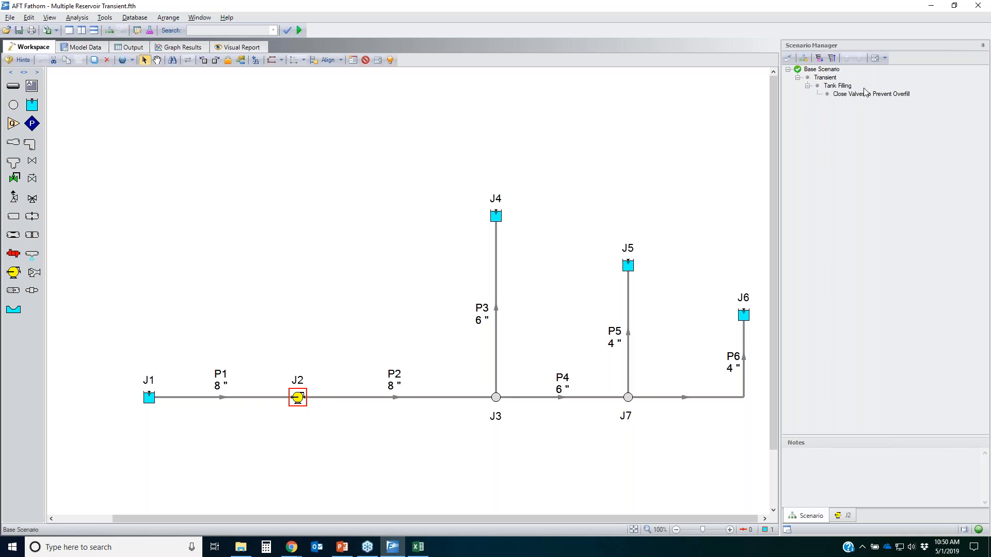
pyautogui.doubleClick(839, 87)
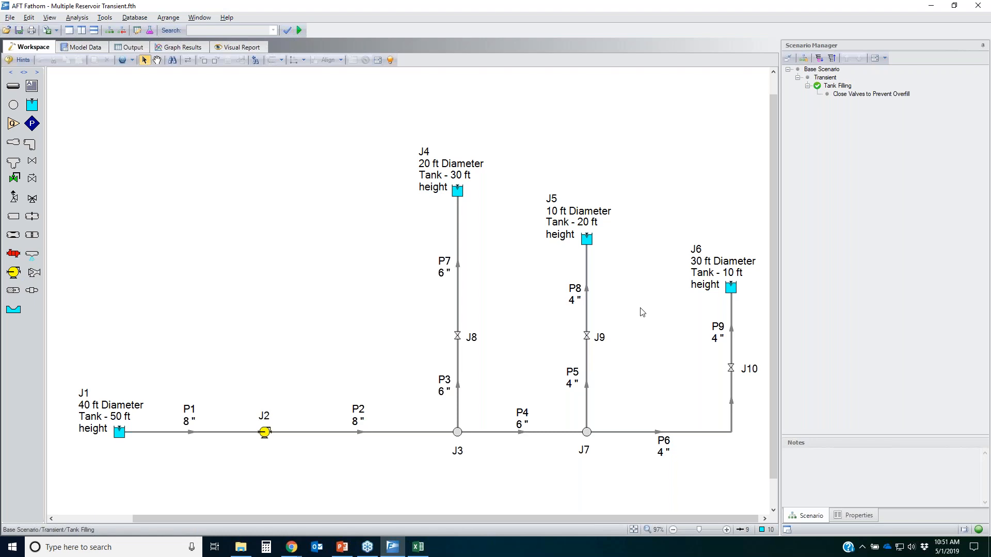
# Check the activated modules, then review the Transient Control dialog, circling the start and stop times and the time step, and close it without changes
pyautogui.click(965, 530)
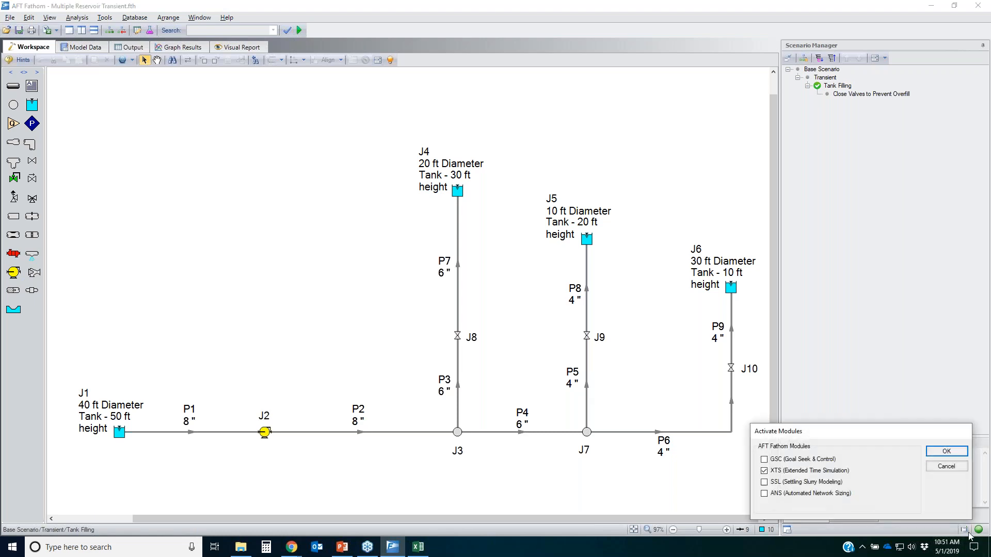
pyautogui.click(947, 467)
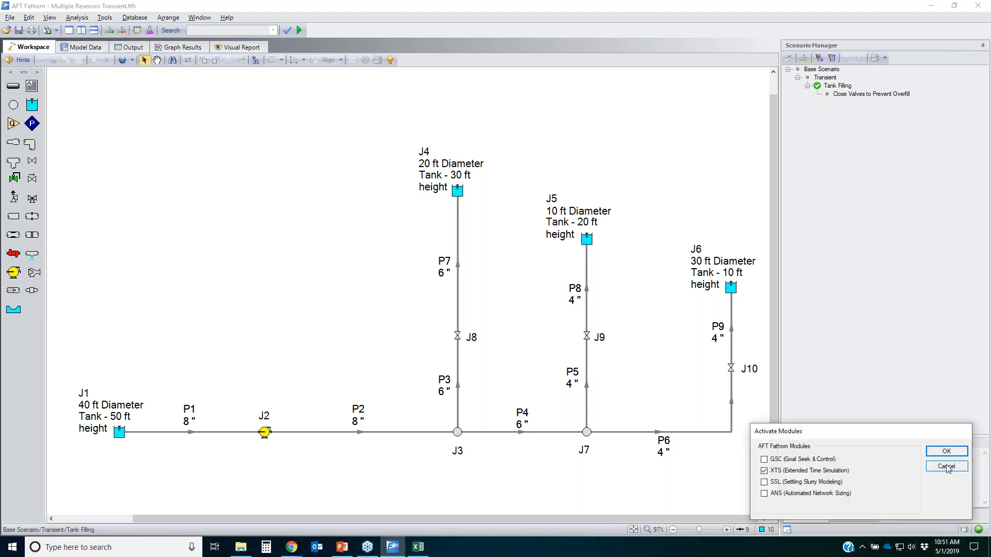
pyautogui.click(77, 18)
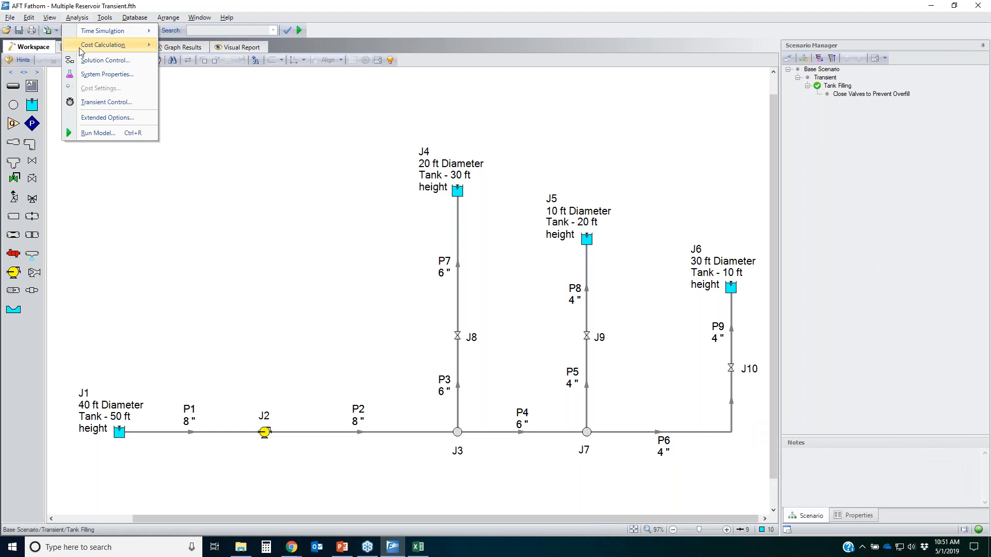
pyautogui.click(92, 103)
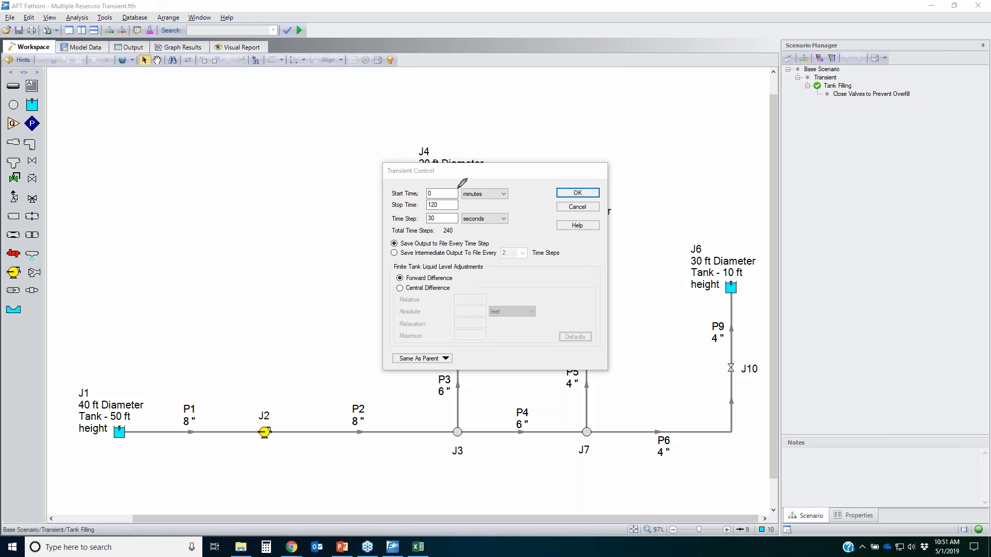
pyautogui.moveTo(454, 187)
pyautogui.mouseDown()
pyautogui.moveTo(493, 203)
pyautogui.moveTo(452, 187)
pyautogui.mouseUp()
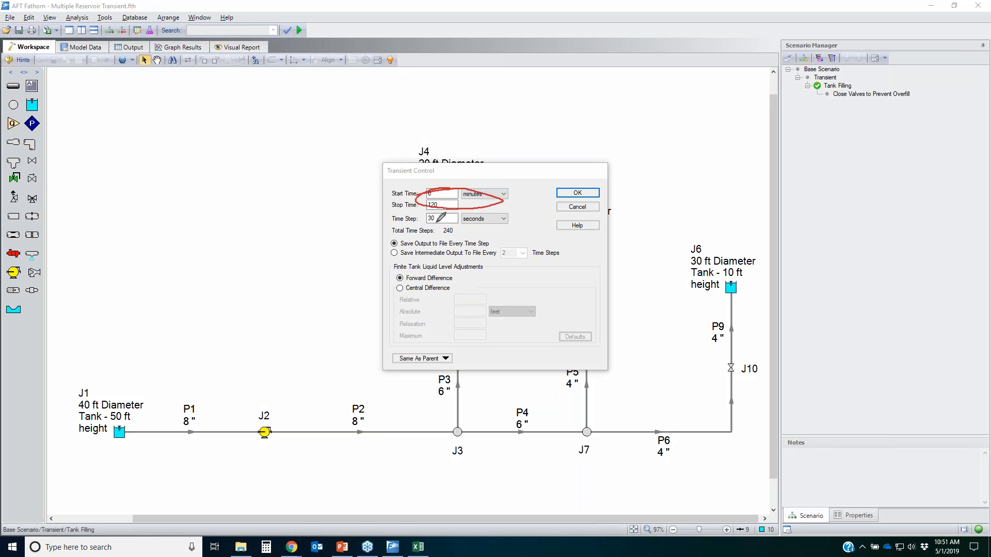
pyautogui.moveTo(418, 212)
pyautogui.mouseDown()
pyautogui.moveTo(523, 218)
pyautogui.moveTo(385, 222)
pyautogui.moveTo(435, 207)
pyautogui.mouseUp()
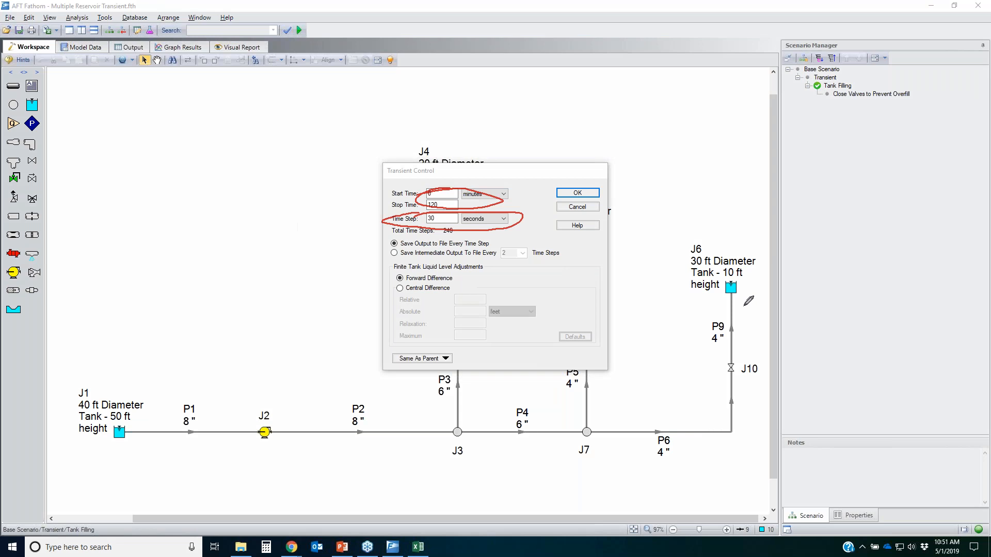
pyautogui.press('Escape')
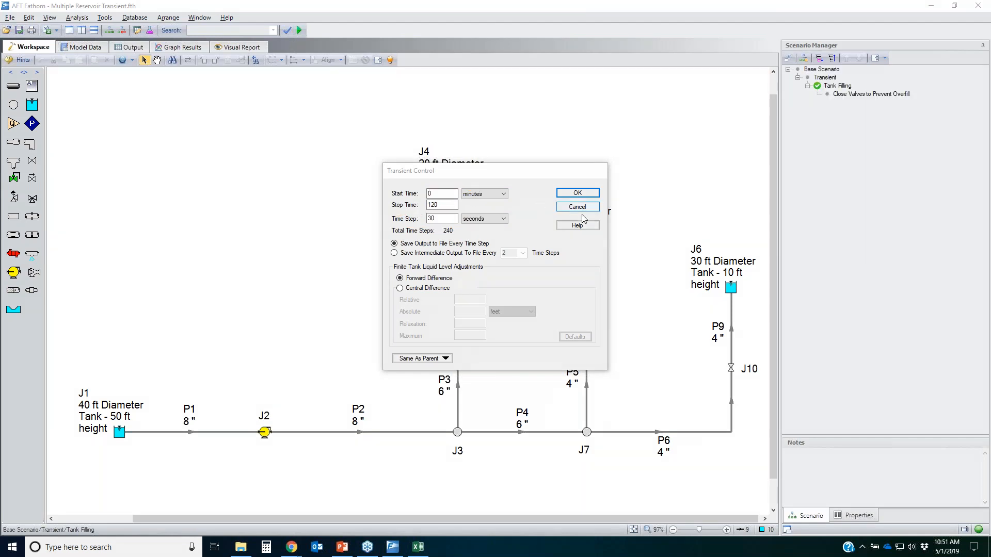
pyautogui.click(577, 207)
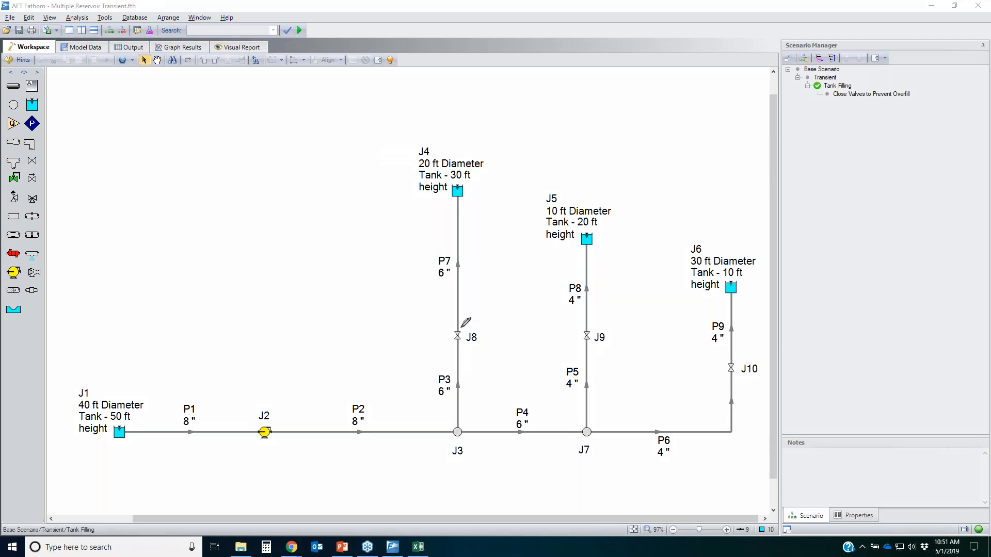
# Circle valves J8, J9 and J10, then review reservoir J1's properties, marking its label and tank height, and cancel the dialog
pyautogui.moveTo(425, 320)
pyautogui.mouseDown()
pyautogui.moveTo(615, 320)
pyautogui.moveTo(758, 365)
pyautogui.moveTo(551, 361)
pyautogui.moveTo(442, 326)
pyautogui.moveTo(485, 324)
pyautogui.mouseUp()
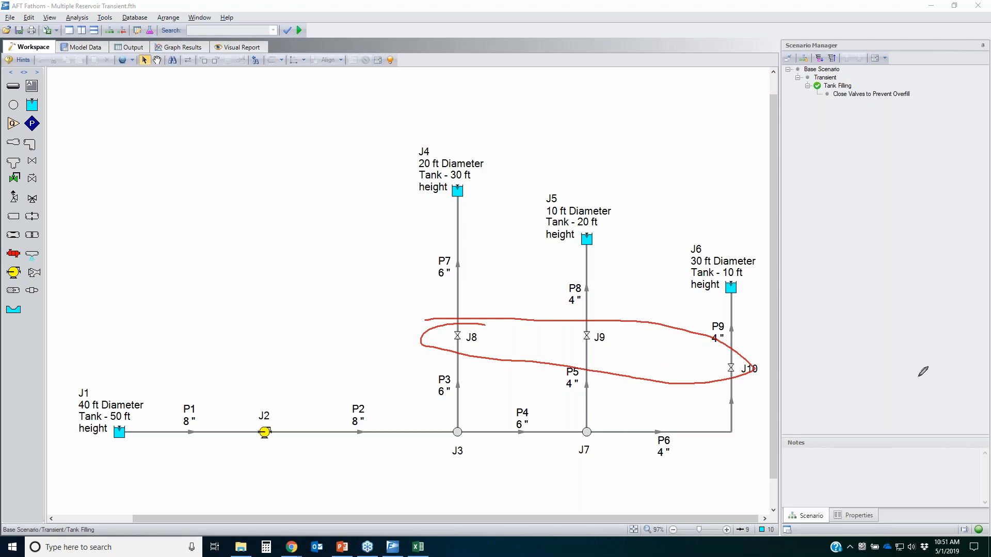
pyautogui.press('Escape')
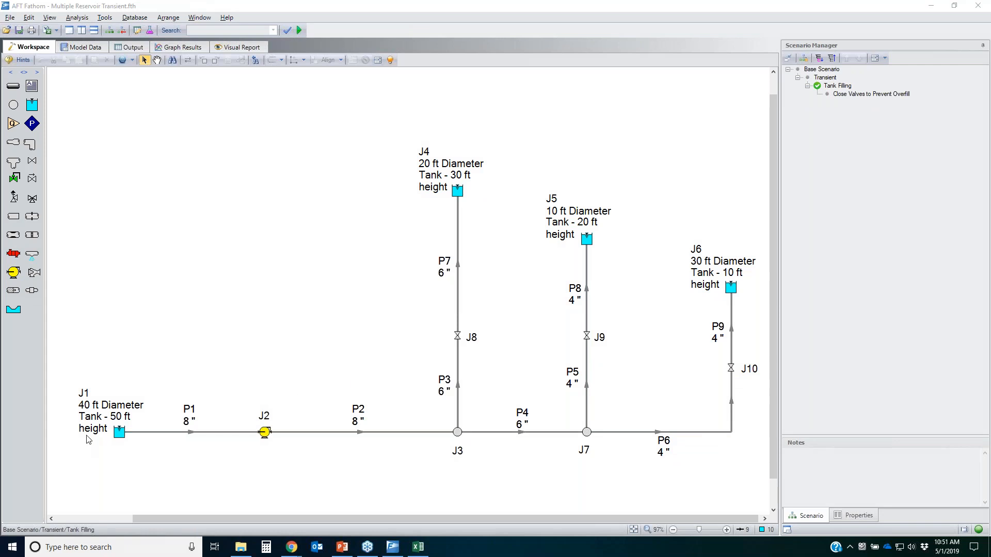
pyautogui.doubleClick(120, 432)
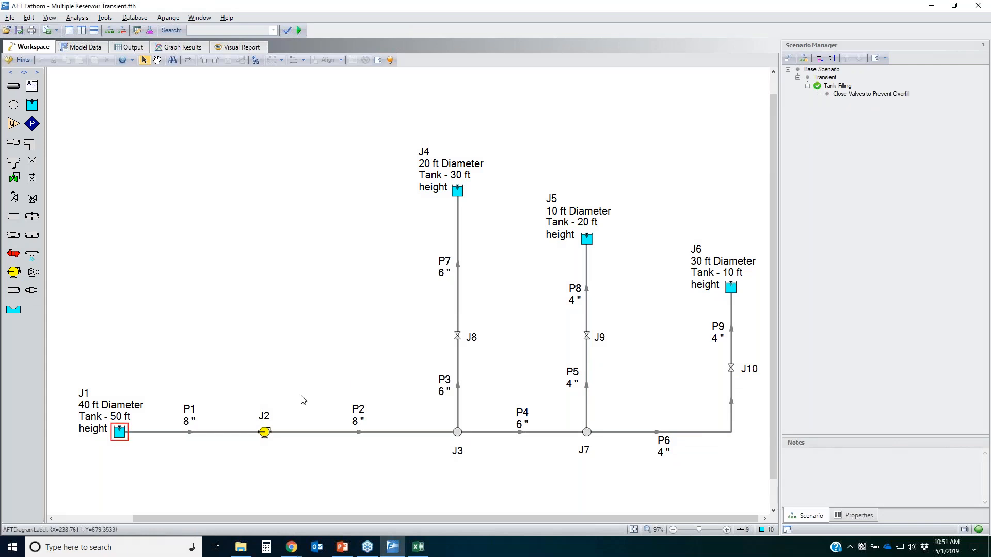
pyautogui.moveTo(423, 204); pyautogui.dragTo(464, 118)
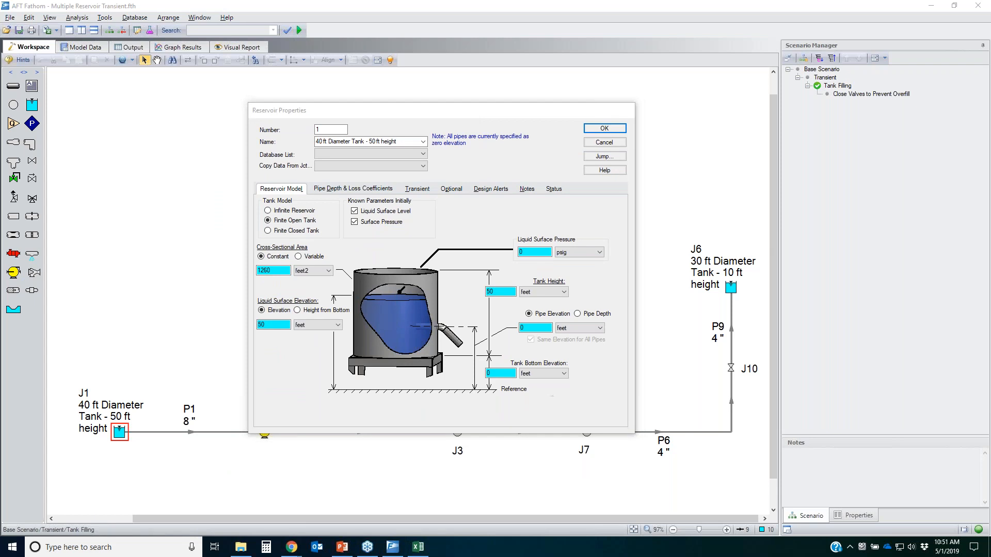
pyautogui.moveTo(68, 399)
pyautogui.mouseDown()
pyautogui.moveTo(49, 408)
pyautogui.moveTo(96, 397)
pyautogui.mouseUp()
pyautogui.moveTo(475, 288)
pyautogui.mouseDown()
pyautogui.moveTo(517, 274)
pyautogui.moveTo(529, 304)
pyautogui.moveTo(510, 283)
pyautogui.mouseUp()
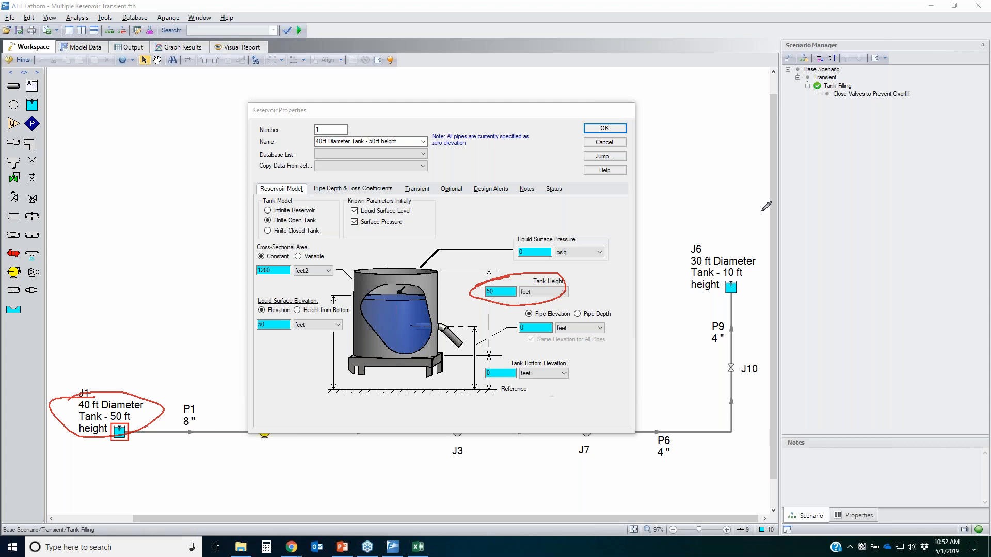
pyautogui.press('Escape')
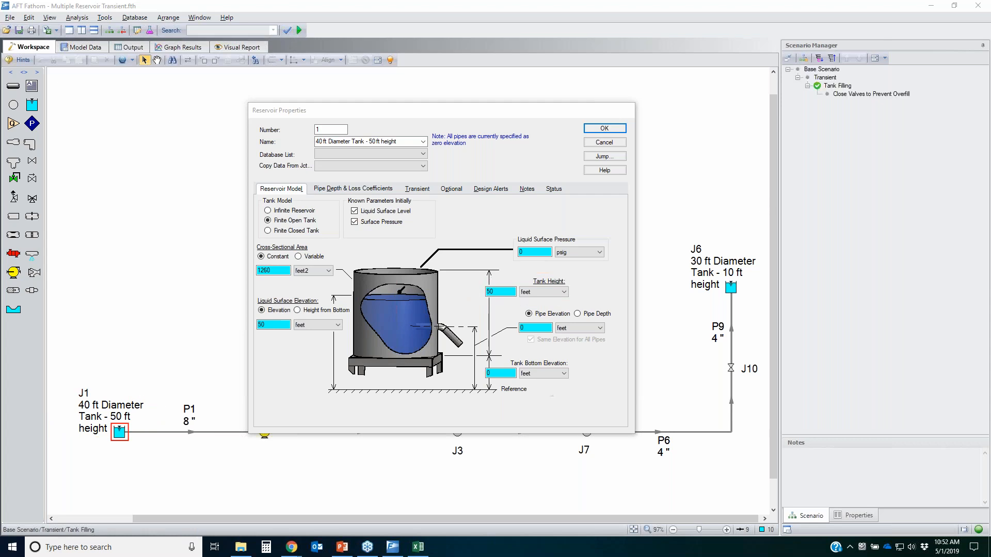
pyautogui.click(598, 143)
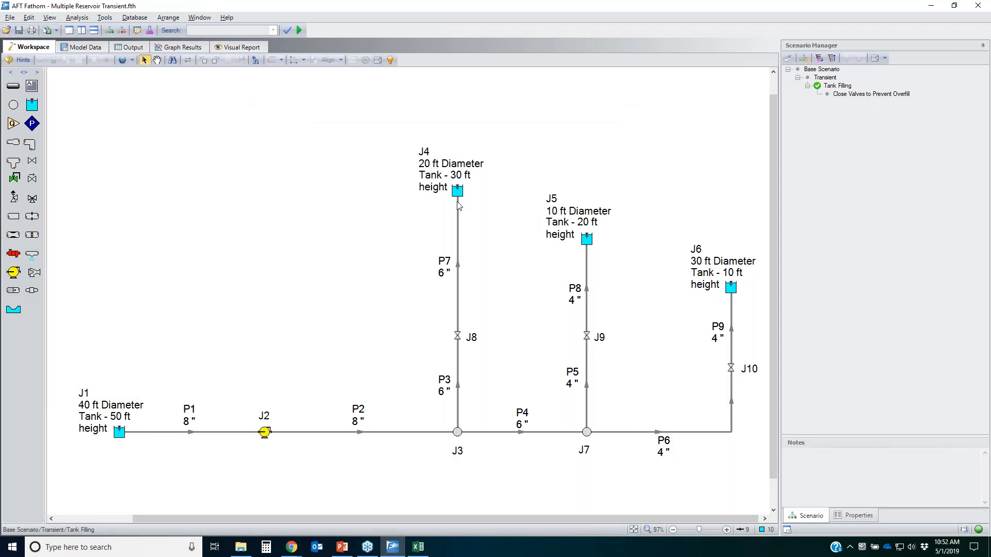
# Inspect the tank properties of reservoirs J4 and J5 without changing them, and clear the selection
pyautogui.click(457, 191)
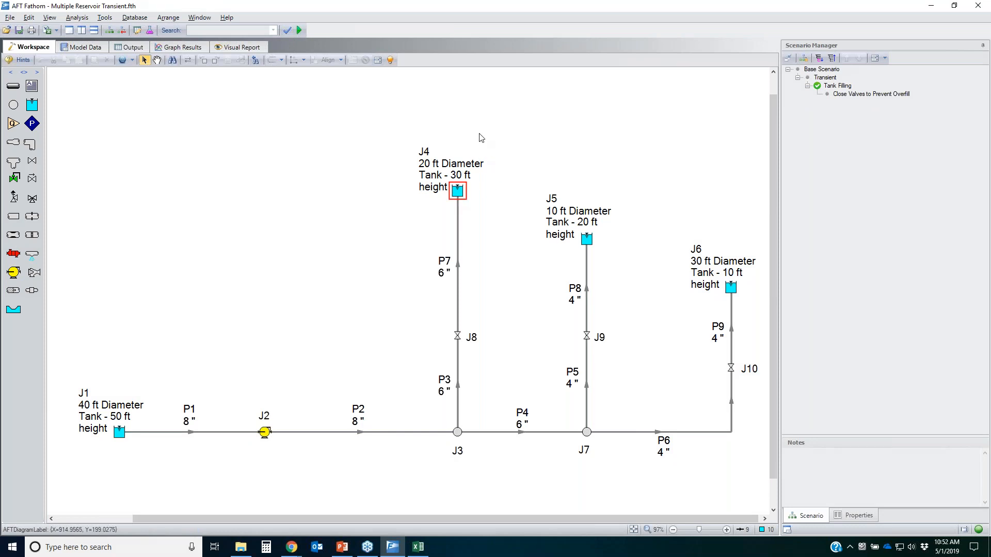
pyautogui.moveTo(364, 16); pyautogui.dragTo(771, 73)
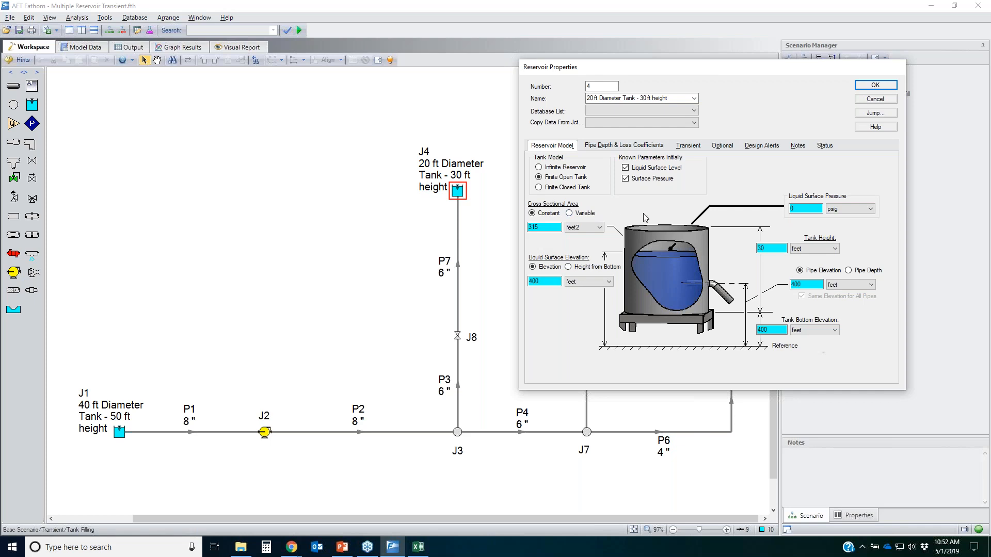
pyautogui.click(876, 99)
pyautogui.doubleClick(587, 241)
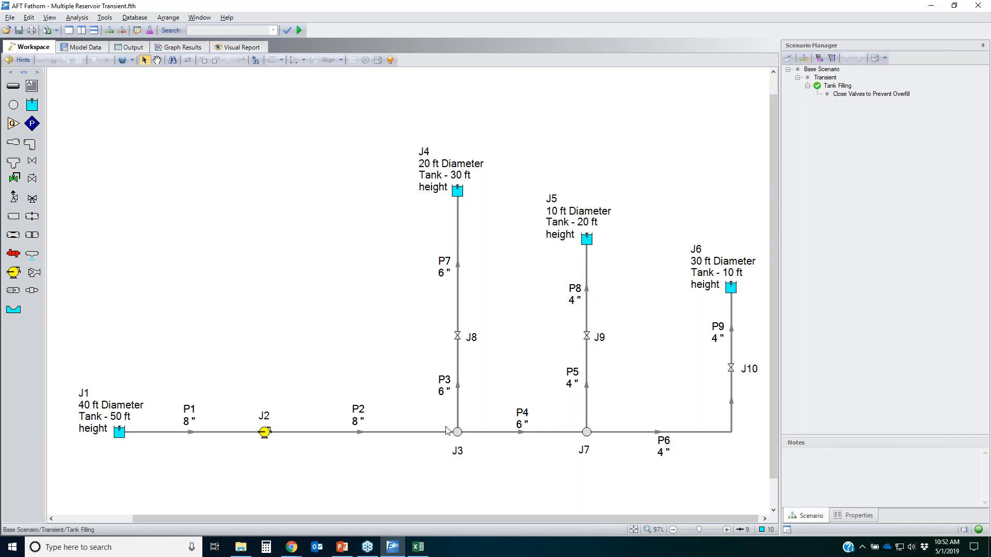
pyautogui.click(588, 242)
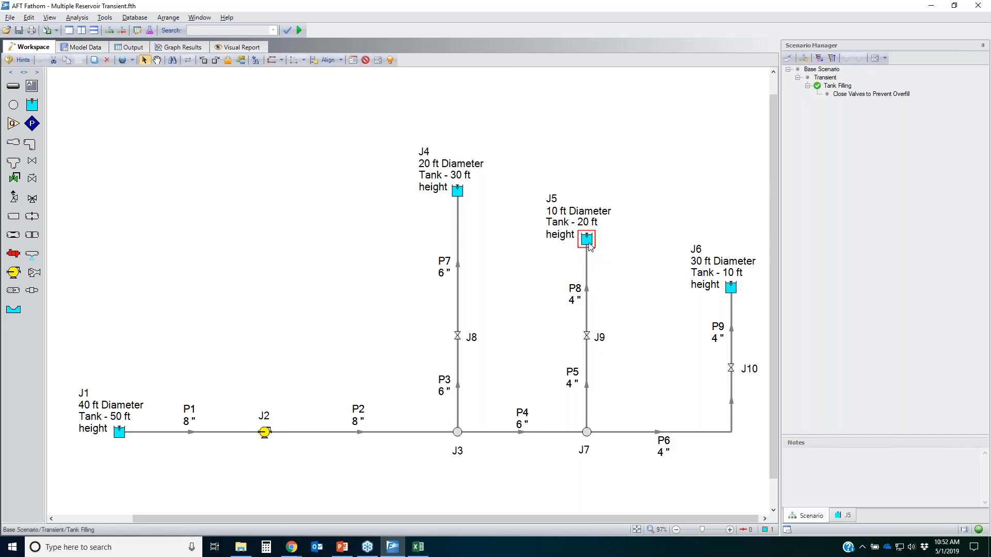
pyautogui.click(714, 471)
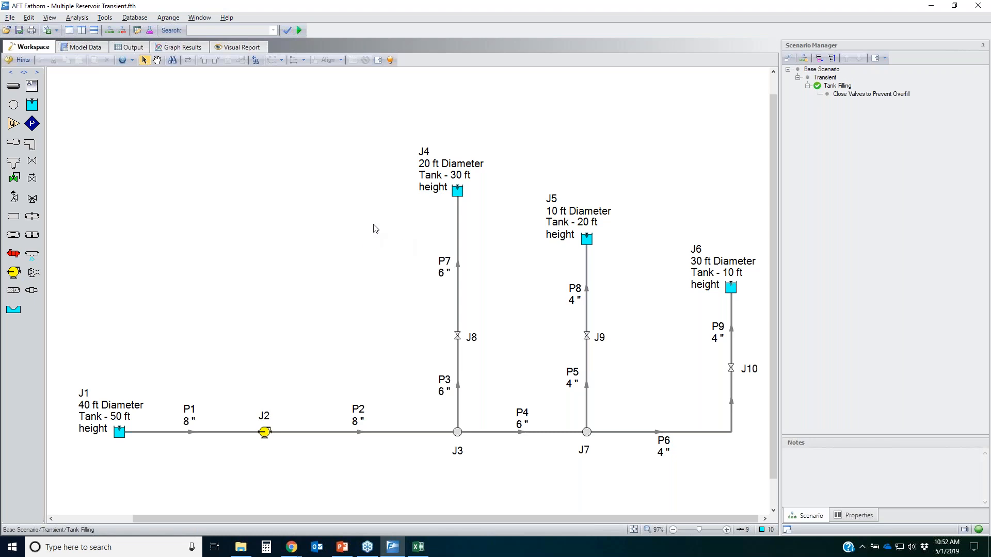
# Run the Tank Filling scenario, check the output warnings, and expand the pump's transient results over all time steps
pyautogui.click(299, 30)
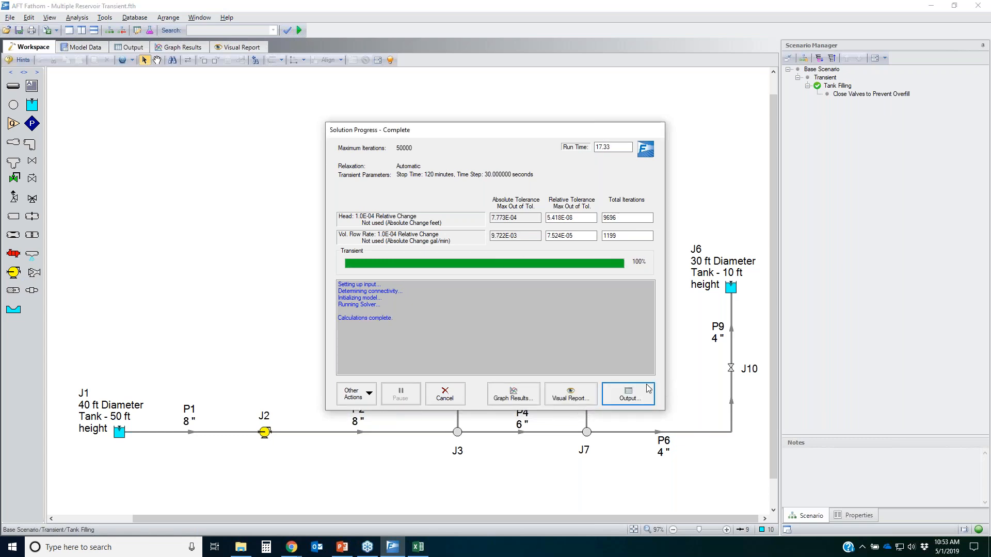
pyautogui.click(628, 394)
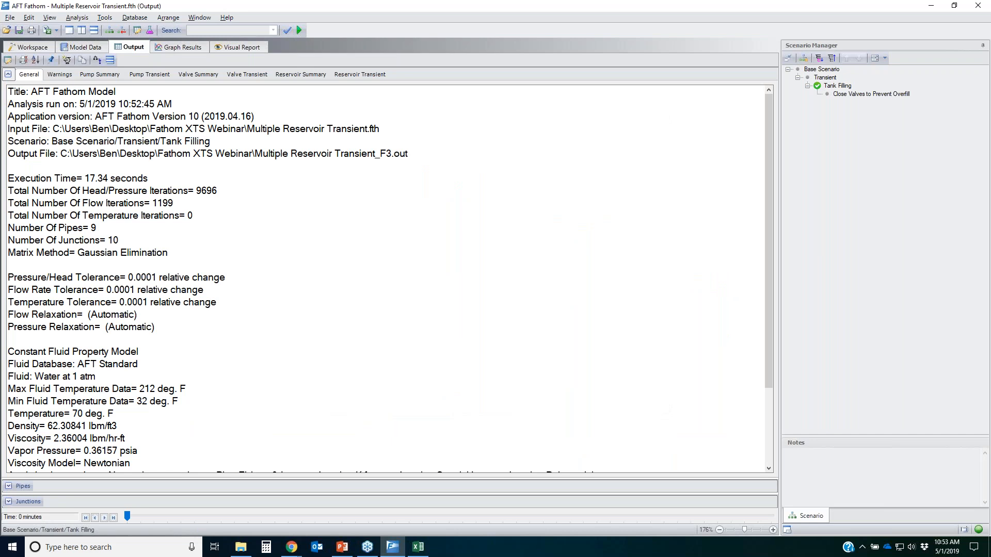
pyautogui.click(57, 75)
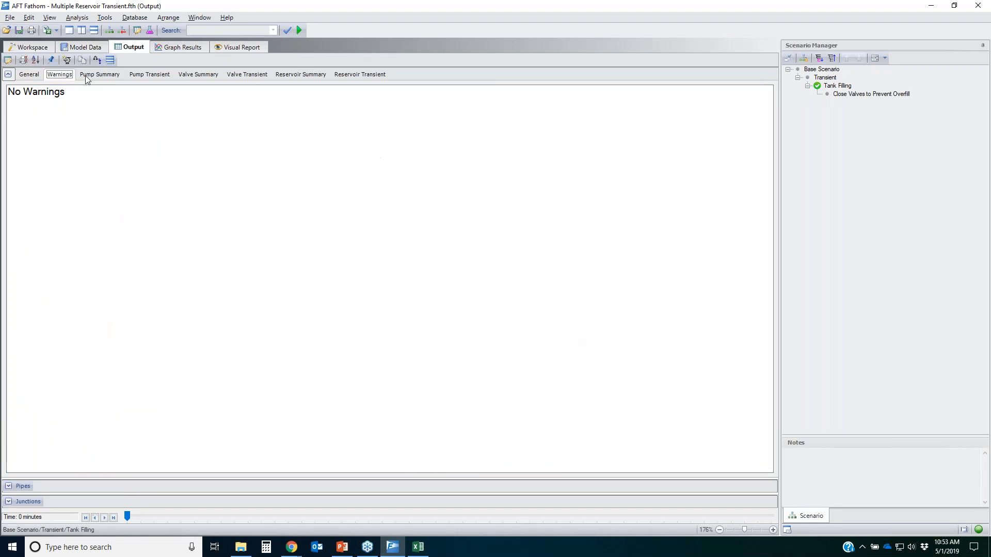
pyautogui.click(148, 74)
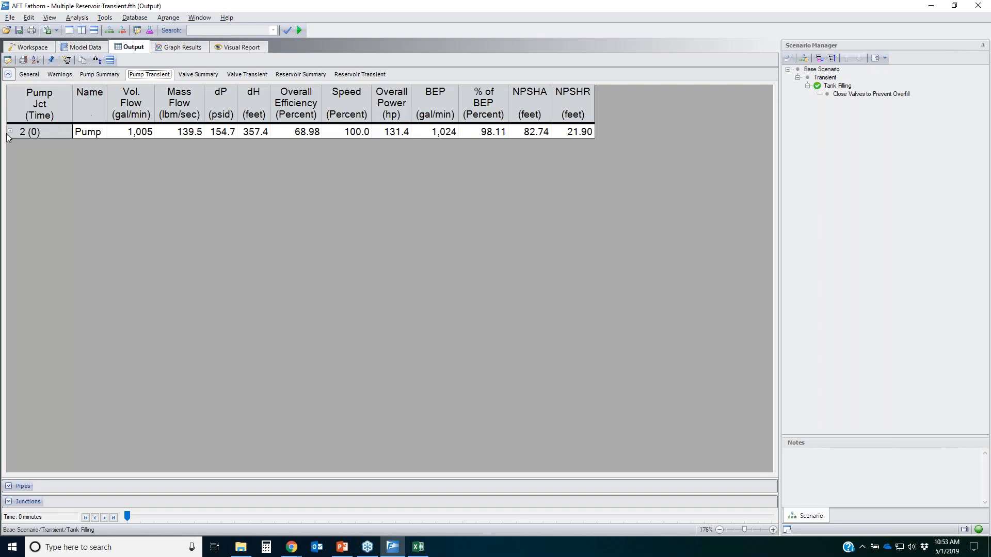
pyautogui.click(10, 132)
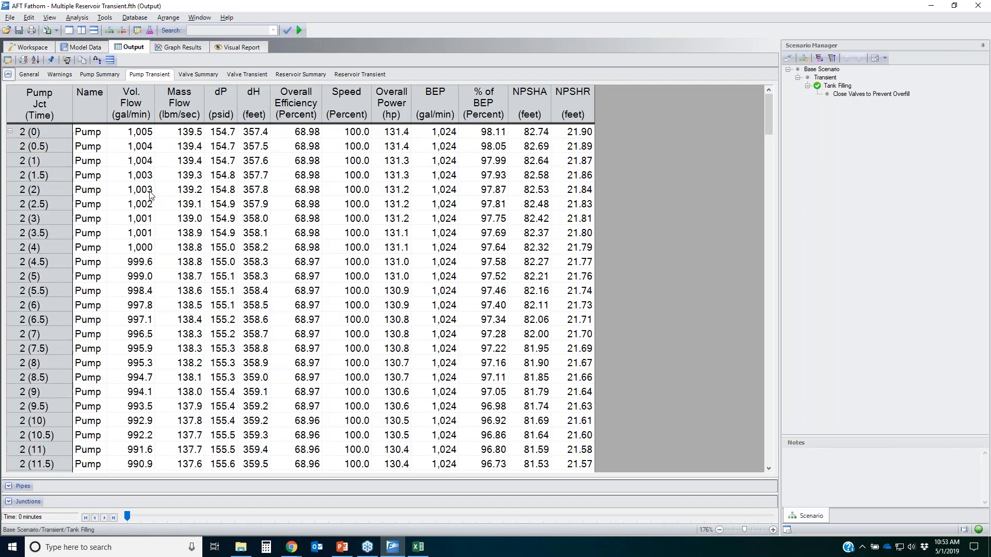
# View a Quick Graph of the pump's volumetric flow, mark the curve's start and end, and close the graph
pyautogui.click(137, 163)
pyautogui.rightClick(137, 163)
pyautogui.click(163, 172)
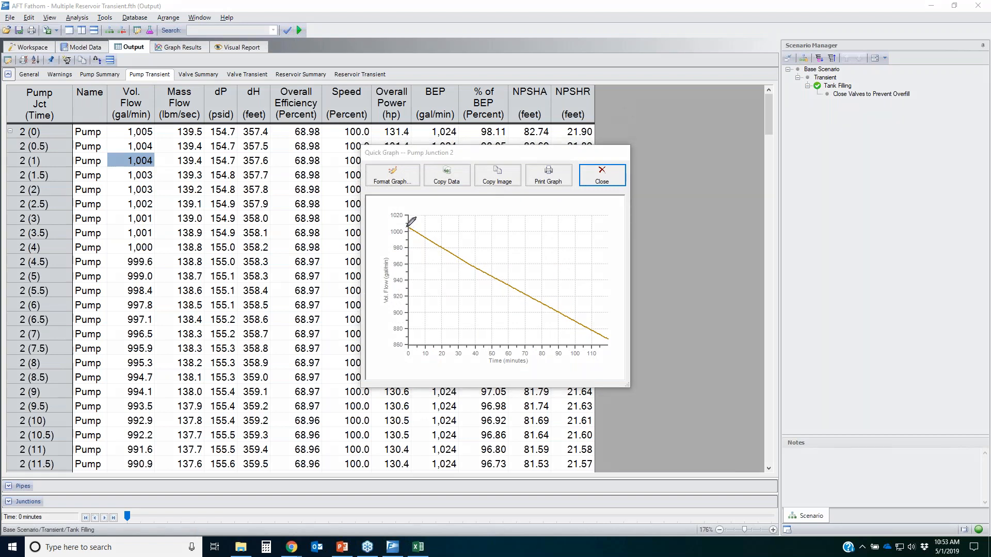
pyautogui.moveTo(409, 225)
pyautogui.mouseDown()
pyautogui.moveTo(397, 230)
pyautogui.moveTo(406, 230)
pyautogui.mouseUp()
pyautogui.moveTo(623, 335); pyautogui.dragTo(619, 335)
pyautogui.press('Escape')
pyautogui.click(600, 186)
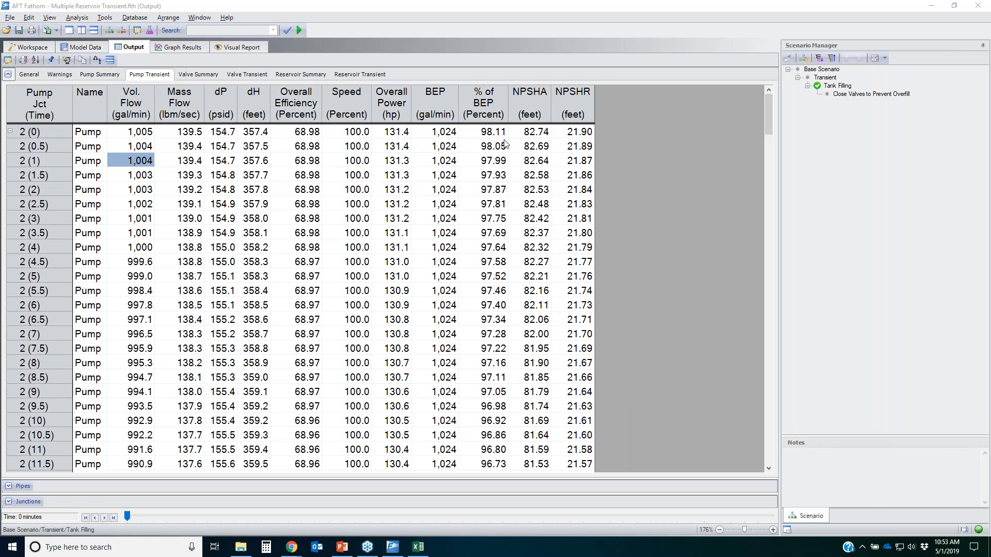
# View a Quick Graph of the pump's % of BEP, mark the curve's start and end, and close the graph
pyautogui.rightClick(490, 133)
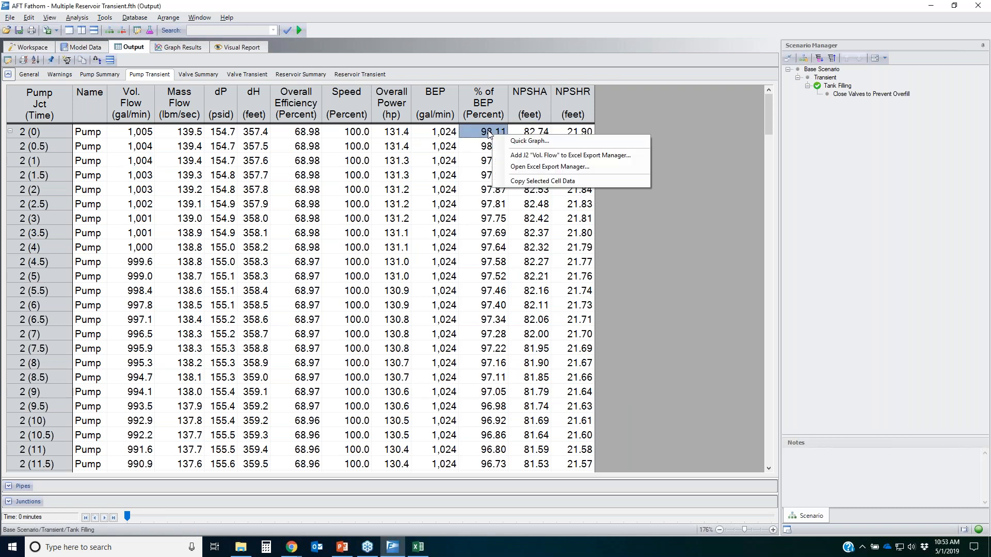
pyautogui.click(544, 143)
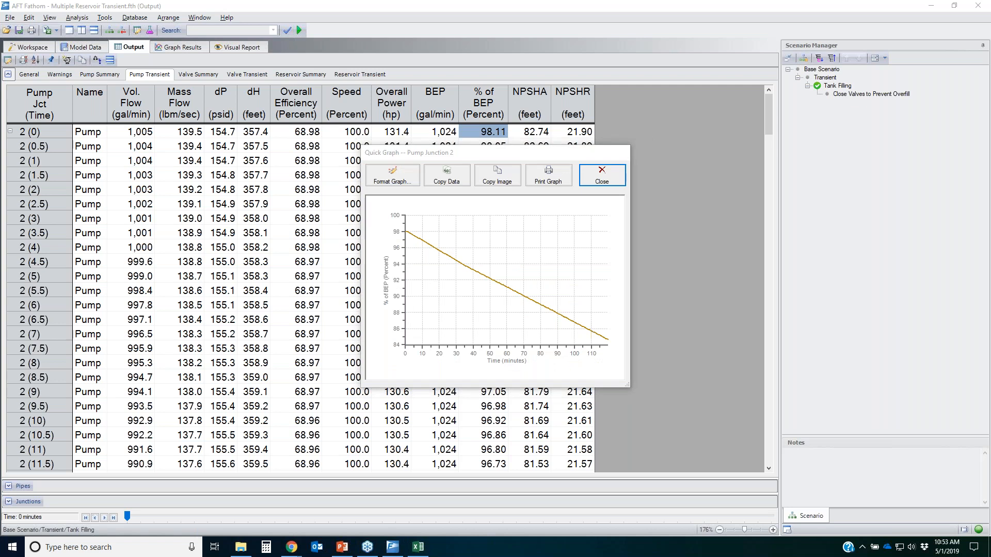
pyautogui.moveTo(390, 230); pyautogui.dragTo(400, 228)
pyautogui.moveTo(608, 338)
pyautogui.mouseDown()
pyautogui.moveTo(593, 344)
pyautogui.moveTo(618, 338)
pyautogui.mouseUp()
pyautogui.press('Escape')
pyautogui.click(602, 177)
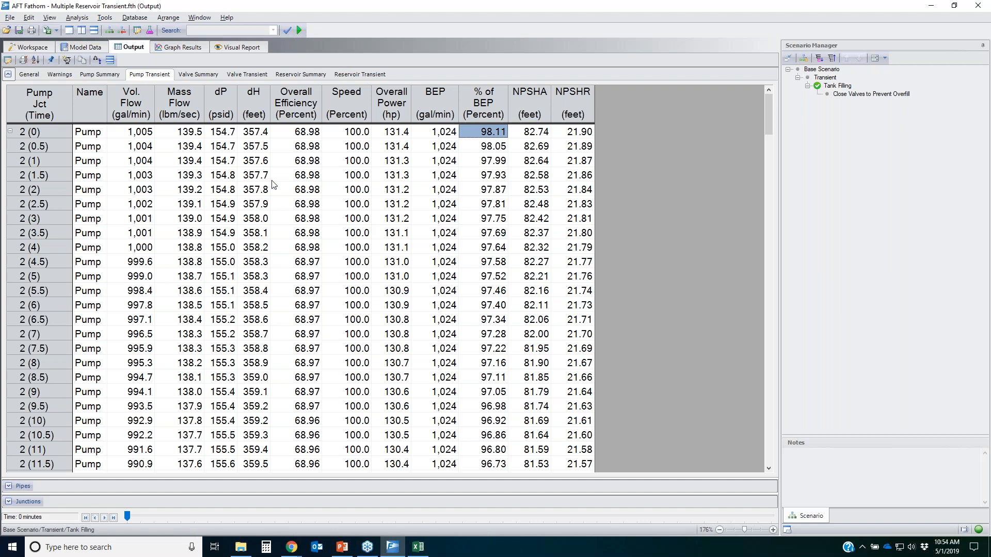
# Show the transient graph parameters for reservoirs, mark the Liquid Height parameter and the saved Reservoir Liquid Height vs. Time graph, and clear the marks
pyautogui.click(178, 47)
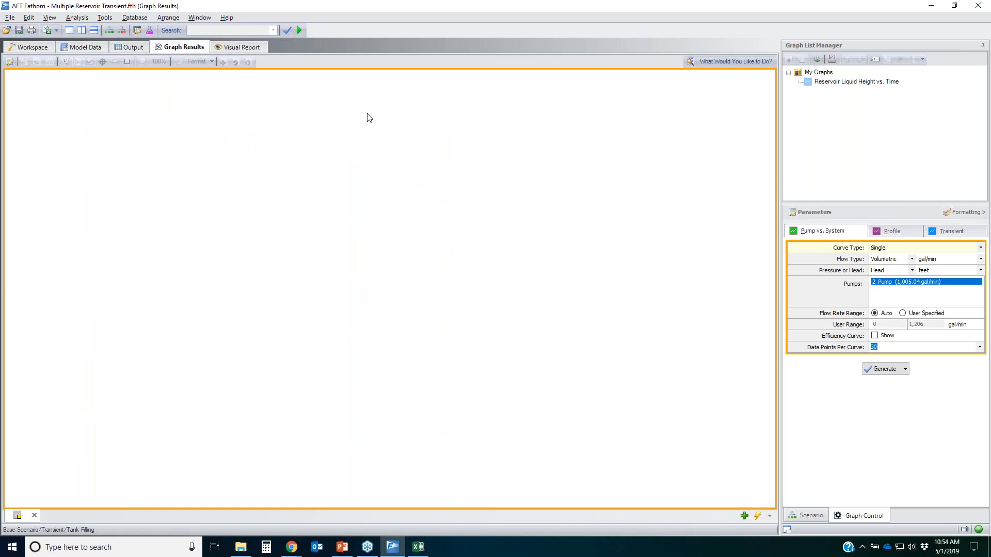
pyautogui.click(954, 236)
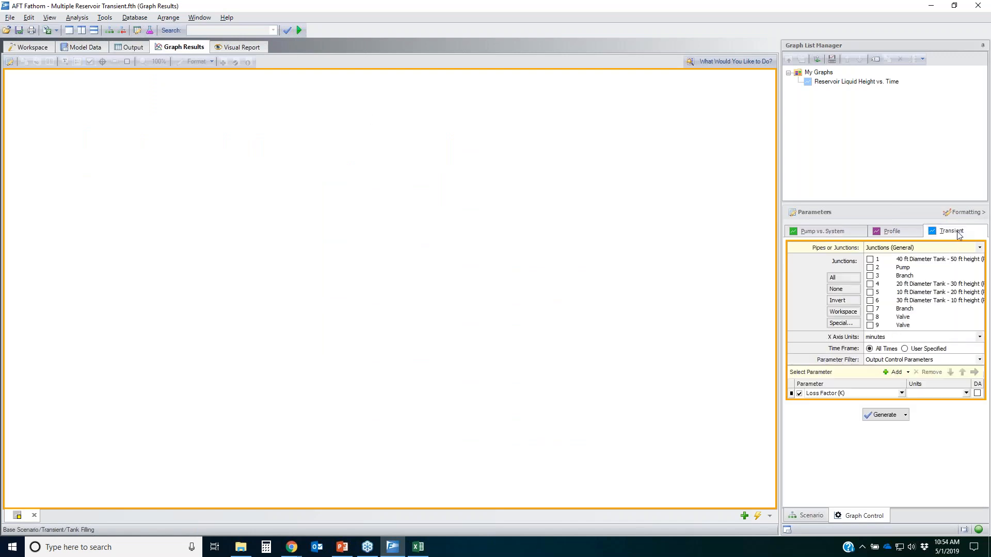
pyautogui.click(958, 250)
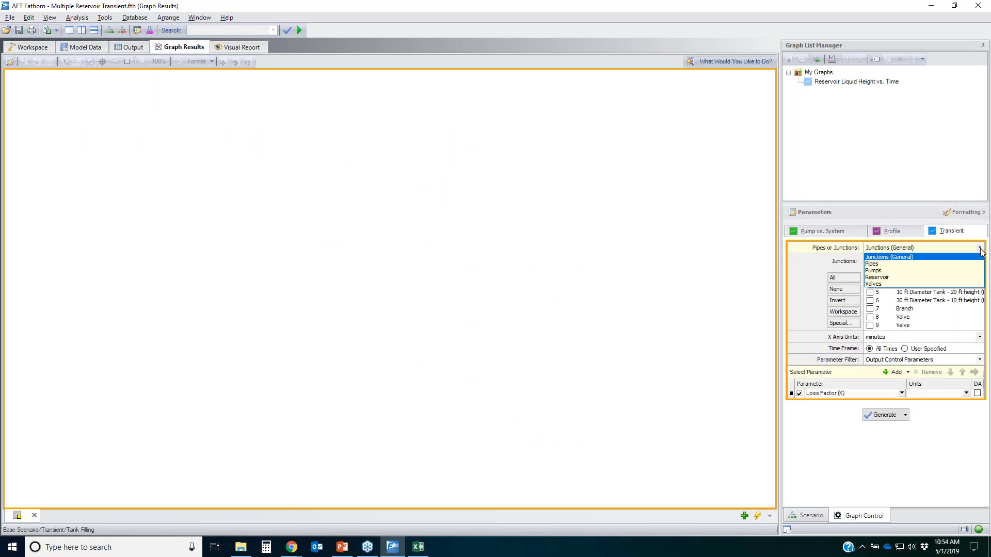
pyautogui.click(903, 278)
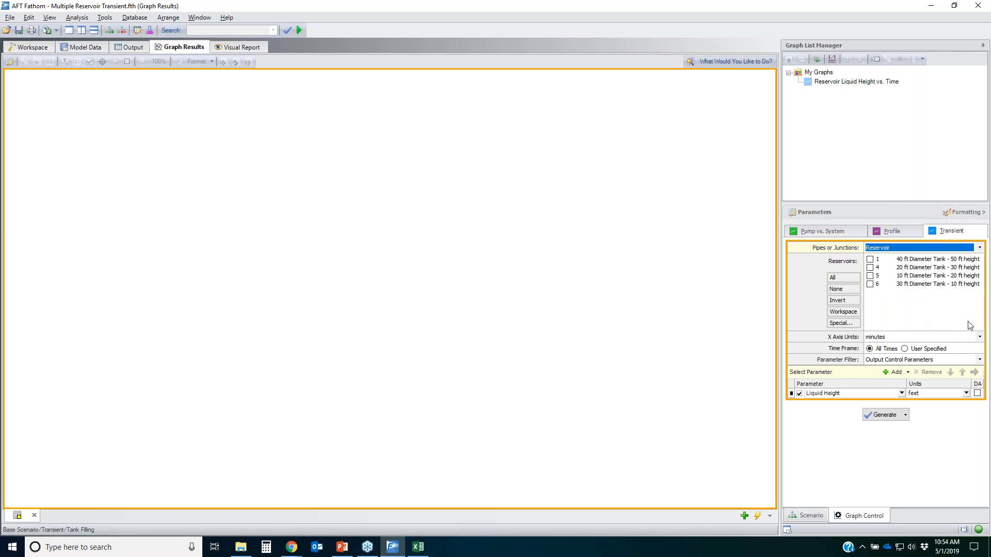
pyautogui.moveTo(786, 389)
pyautogui.mouseDown()
pyautogui.moveTo(816, 384)
pyautogui.moveTo(794, 386)
pyautogui.mouseUp()
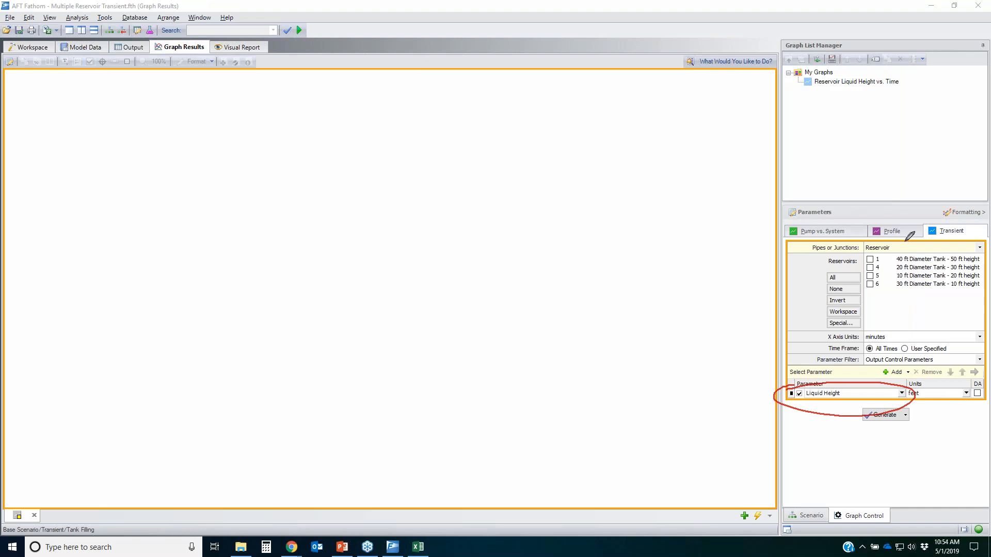
pyautogui.moveTo(805, 76)
pyautogui.mouseDown()
pyautogui.moveTo(929, 87)
pyautogui.moveTo(718, 85)
pyautogui.mouseUp()
pyautogui.moveTo(979, 244); pyautogui.dragTo(758, 397)
pyautogui.moveTo(788, 241); pyautogui.dragTo(963, 371)
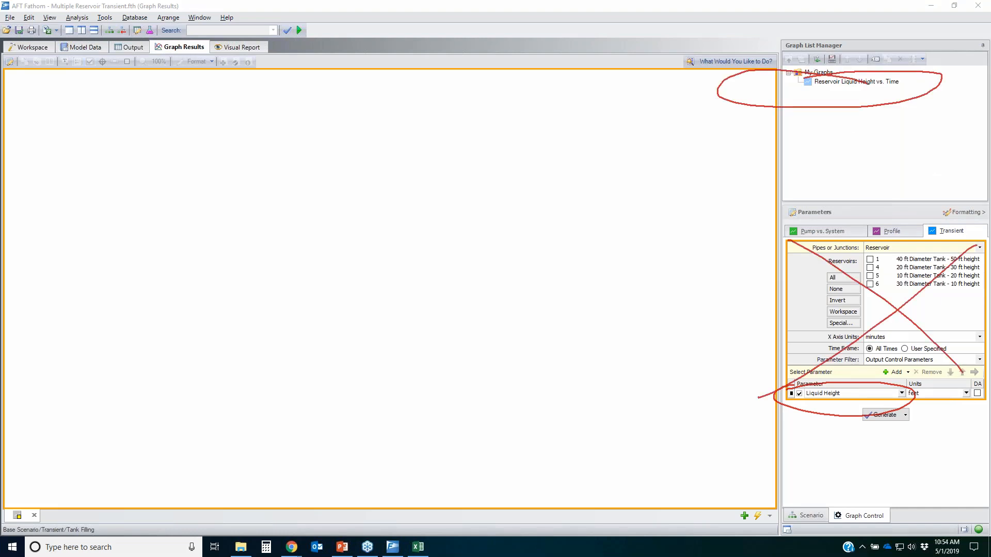
pyautogui.press('Escape')
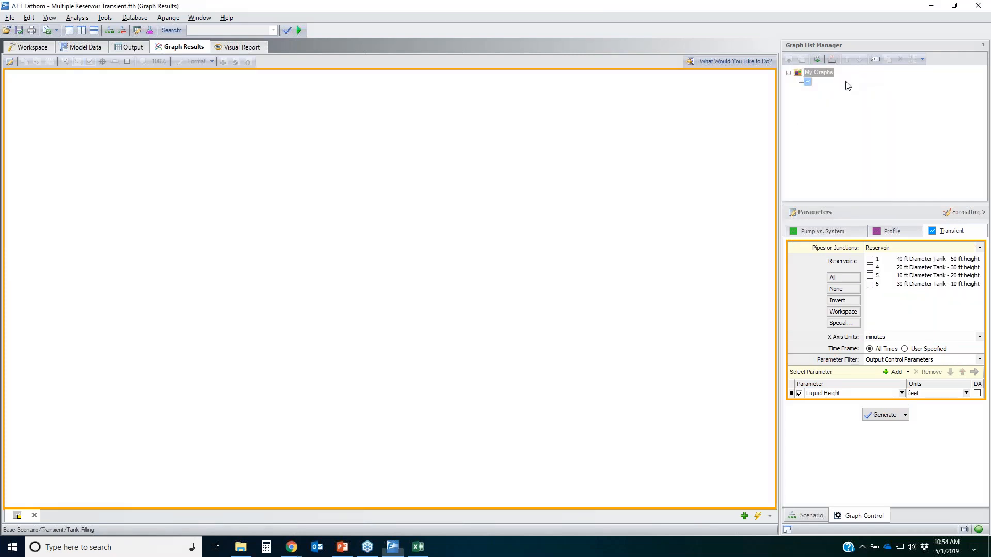
# Load the saved Reservoir Liquid Height vs. Time graph, mark the Junction 1 and Junction 5 curves and the Junction 5 legend entry, and clear the marks
pyautogui.click(847, 84)
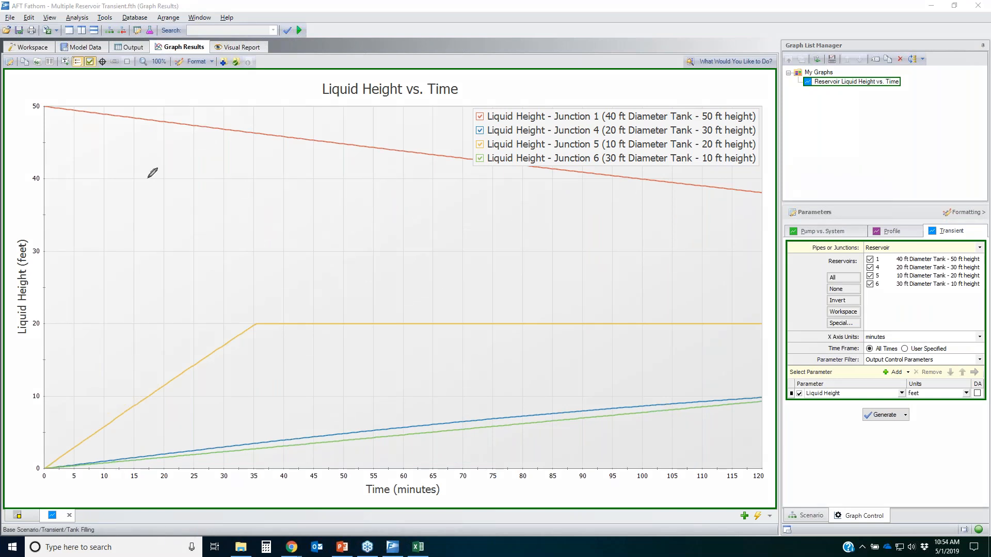
pyautogui.moveTo(26, 95)
pyautogui.mouseDown()
pyautogui.moveTo(613, 176)
pyautogui.moveTo(660, 200)
pyautogui.moveTo(6, 124)
pyautogui.moveTo(99, 100)
pyautogui.mouseUp()
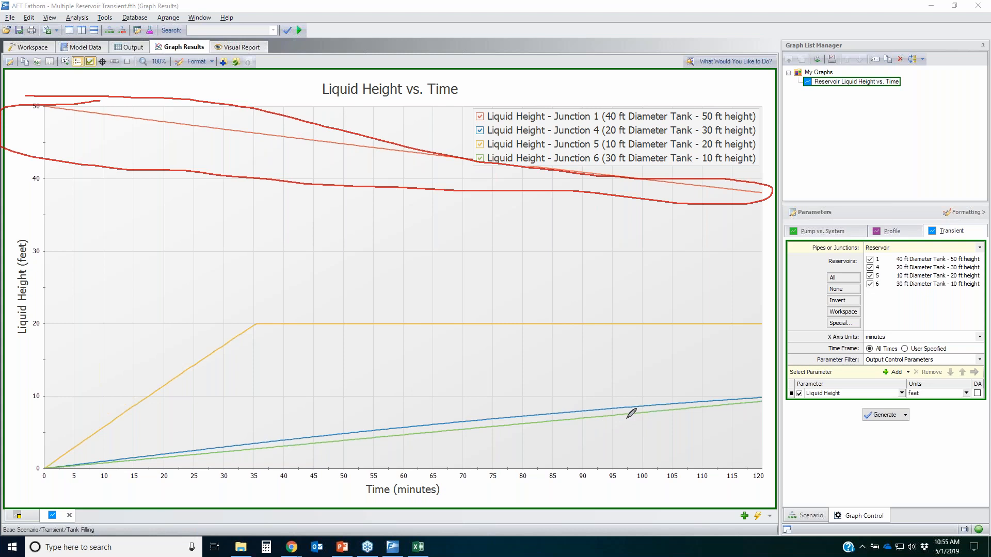
pyautogui.moveTo(43, 470)
pyautogui.mouseDown()
pyautogui.moveTo(256, 324)
pyautogui.moveTo(778, 326)
pyautogui.moveTo(794, 336)
pyautogui.mouseUp()
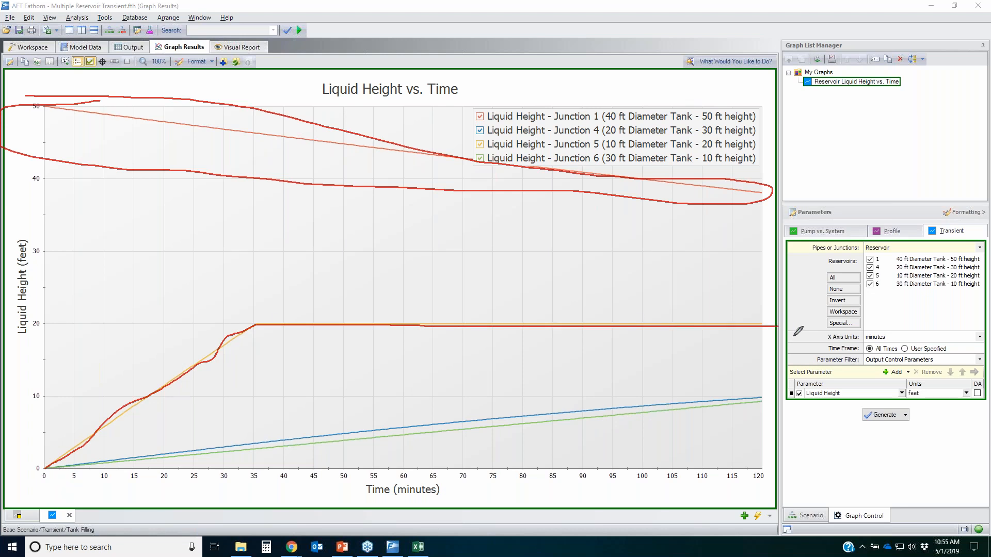
pyautogui.moveTo(32, 319)
pyautogui.mouseDown()
pyautogui.moveTo(42, 314)
pyautogui.moveTo(29, 329)
pyautogui.moveTo(33, 315)
pyautogui.mouseUp()
pyautogui.moveTo(253, 323)
pyautogui.mouseDown()
pyautogui.moveTo(762, 326)
pyautogui.moveTo(266, 327)
pyautogui.mouseUp()
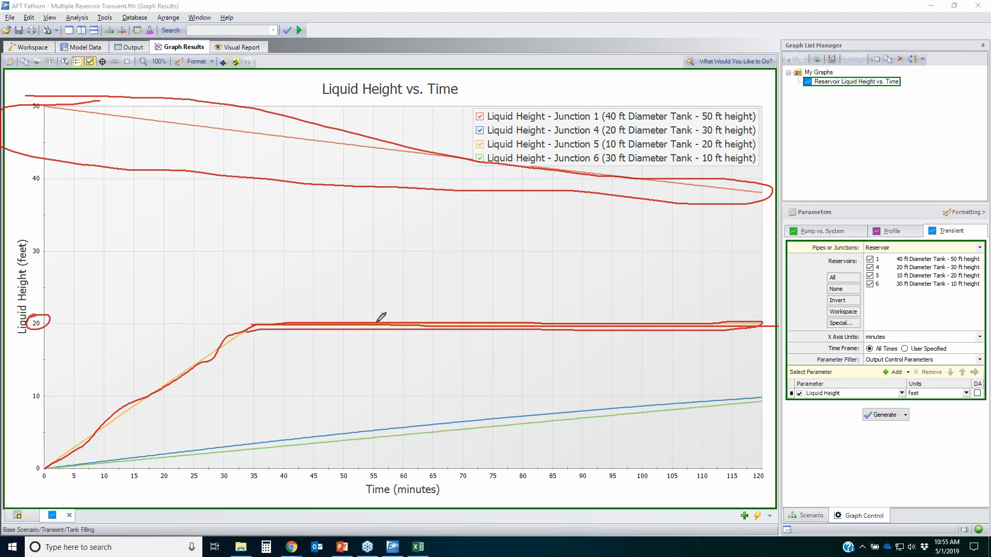
pyautogui.moveTo(475, 139); pyautogui.dragTo(646, 137)
pyautogui.moveTo(747, 134)
pyautogui.mouseDown()
pyautogui.moveTo(611, 151)
pyautogui.moveTo(475, 136)
pyautogui.moveTo(498, 136)
pyautogui.mouseUp()
pyautogui.moveTo(696, 150); pyautogui.dragTo(723, 151)
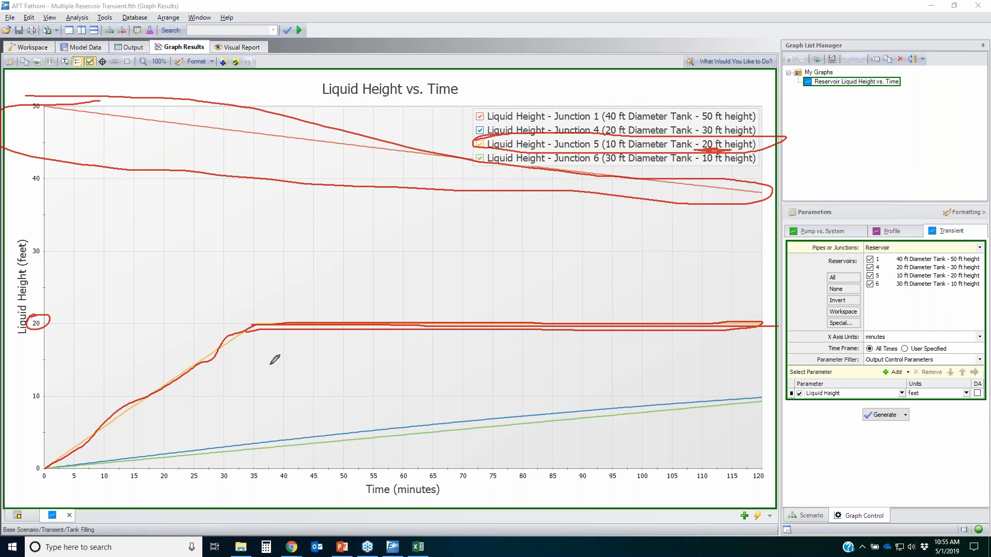
pyautogui.click(927, 350)
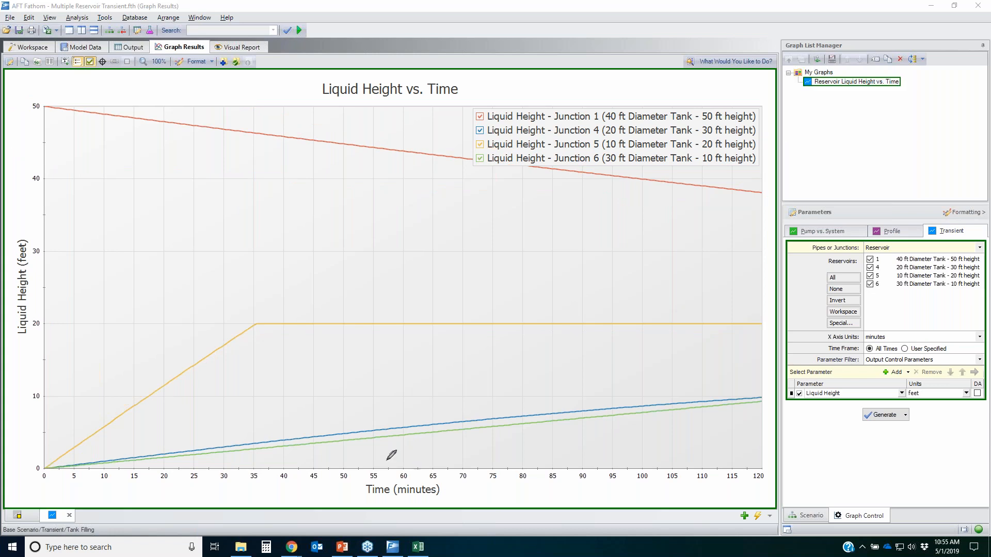
# Mark the span from 35 to 120 minutes on the liquid height graph's time axis, and clear the marks
pyautogui.moveTo(241, 470)
pyautogui.mouseDown()
pyautogui.moveTo(250, 467)
pyautogui.moveTo(241, 466)
pyautogui.mouseUp()
pyautogui.moveTo(264, 466)
pyautogui.mouseDown()
pyautogui.moveTo(758, 466)
pyautogui.moveTo(739, 480)
pyautogui.mouseUp()
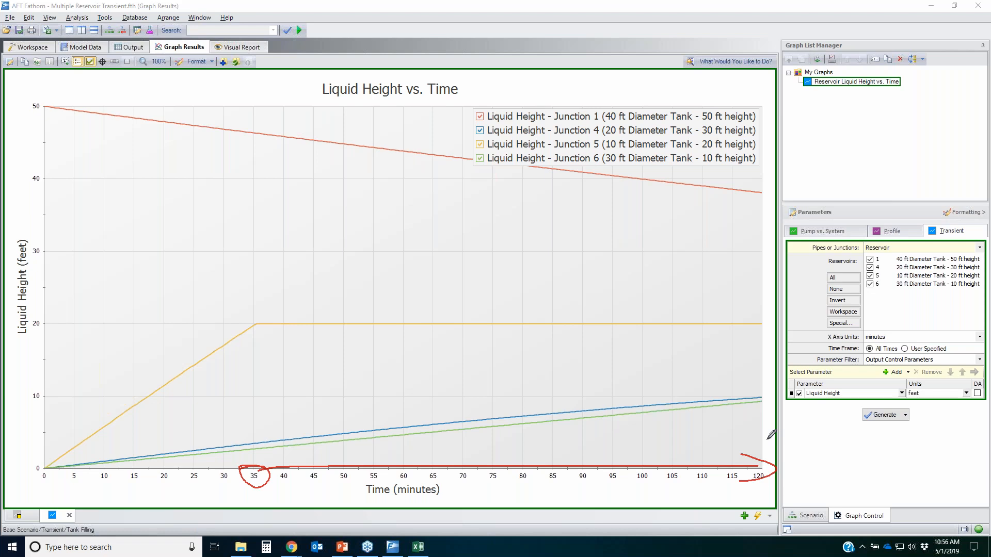
pyautogui.press('Escape')
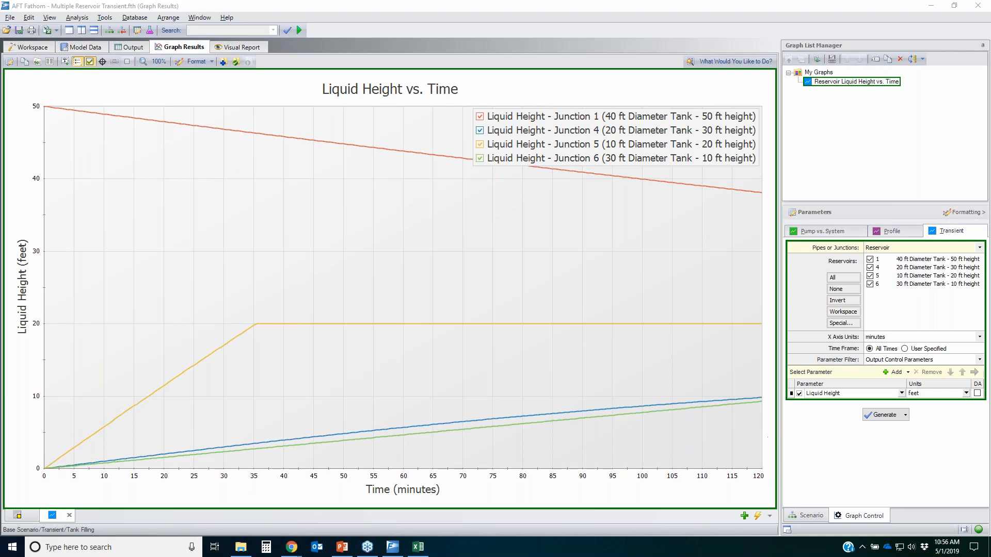
# Load the Close Valves to Prevent Overfill scenario in the workspace, mark valves J8, J9, J10 and tanks J4, J5, J6, and clear the marks
pyautogui.click(47, 46)
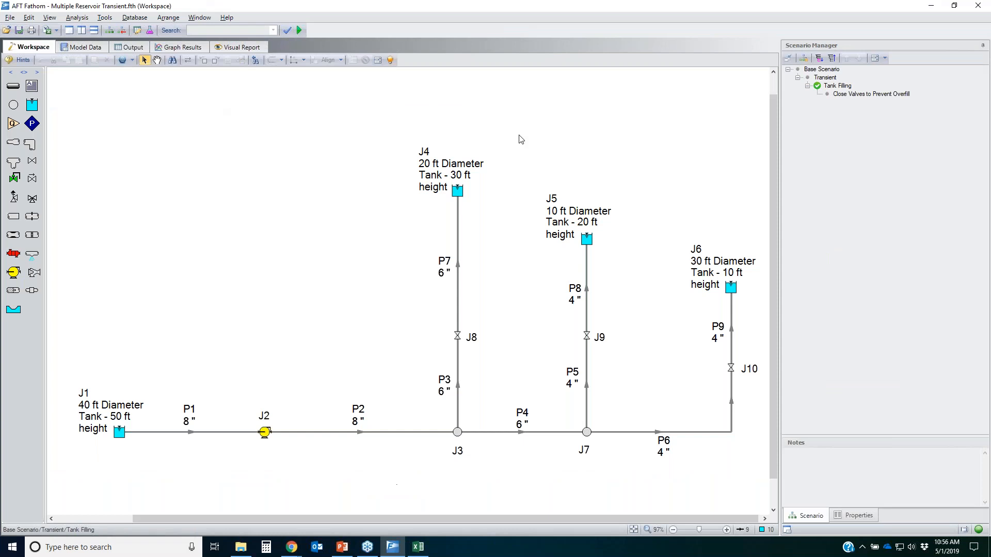
pyautogui.doubleClick(859, 94)
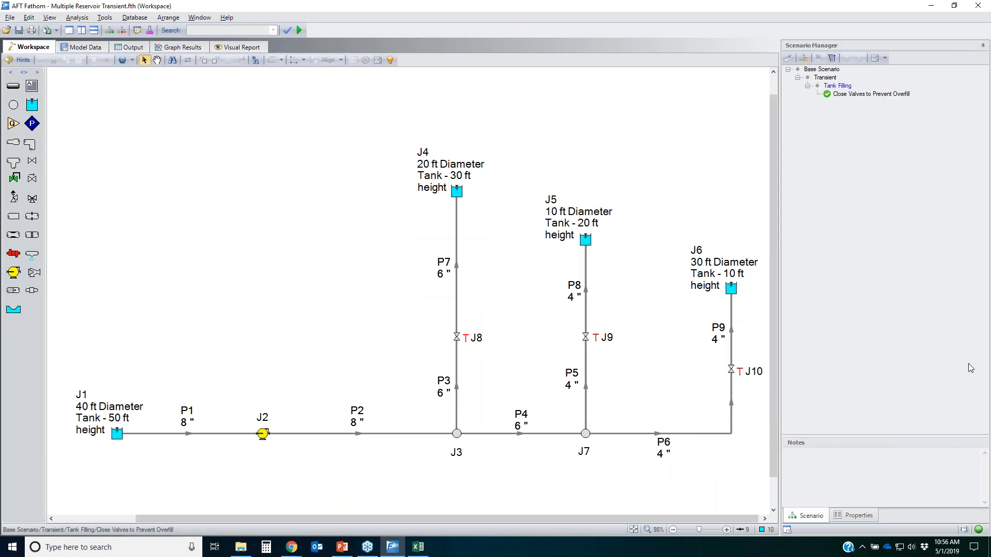
pyautogui.moveTo(446, 325)
pyautogui.mouseDown()
pyautogui.moveTo(483, 325)
pyautogui.moveTo(412, 336)
pyautogui.moveTo(495, 328)
pyautogui.mouseUp()
pyautogui.moveTo(567, 326)
pyautogui.mouseDown()
pyautogui.moveTo(598, 349)
pyautogui.moveTo(580, 334)
pyautogui.mouseUp()
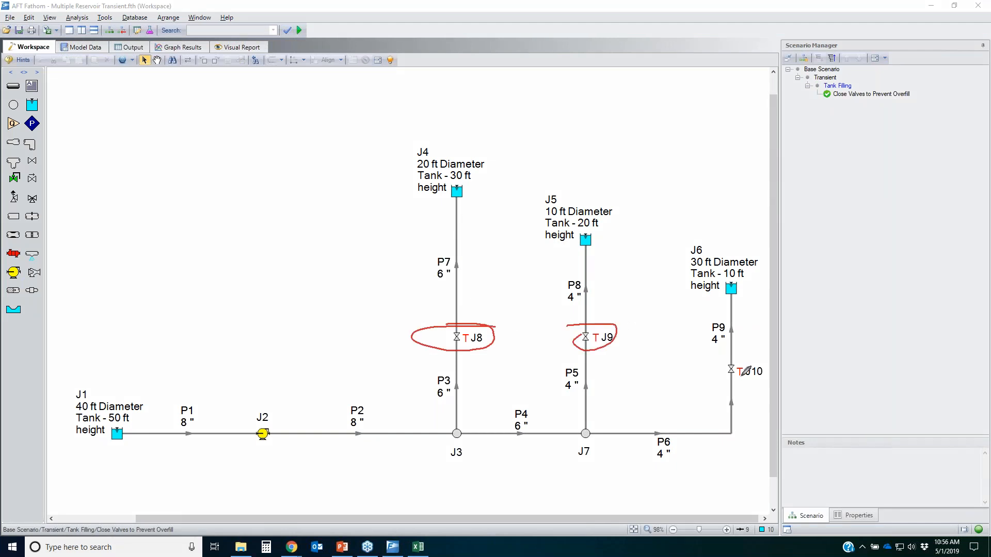
pyautogui.moveTo(712, 365)
pyautogui.mouseDown()
pyautogui.moveTo(770, 379)
pyautogui.moveTo(723, 365)
pyautogui.mouseUp()
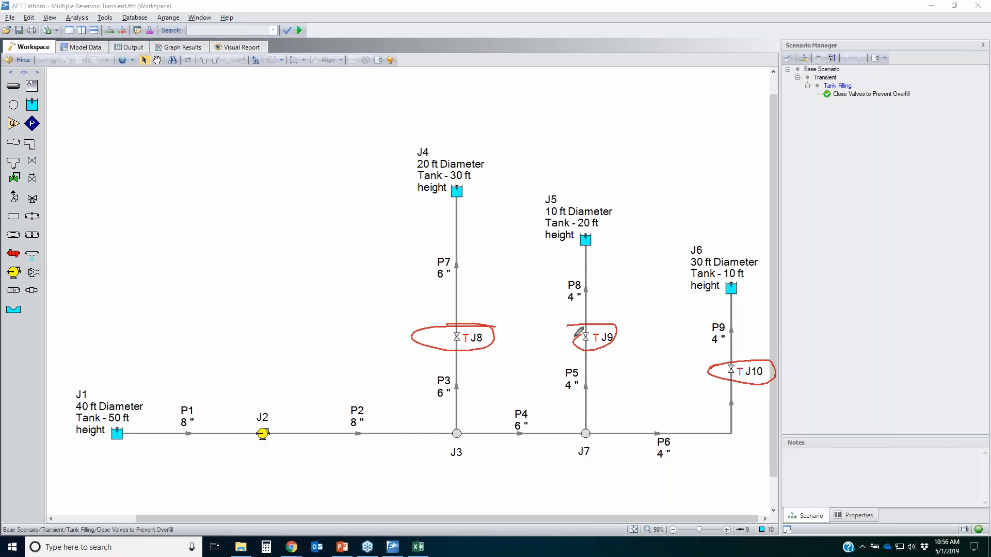
pyautogui.moveTo(403, 149); pyautogui.dragTo(412, 145)
pyautogui.moveTo(498, 146); pyautogui.dragTo(402, 151)
pyautogui.moveTo(525, 192)
pyautogui.mouseDown()
pyautogui.moveTo(541, 187)
pyautogui.moveTo(524, 193)
pyautogui.mouseUp()
pyautogui.moveTo(742, 238); pyautogui.dragTo(722, 243)
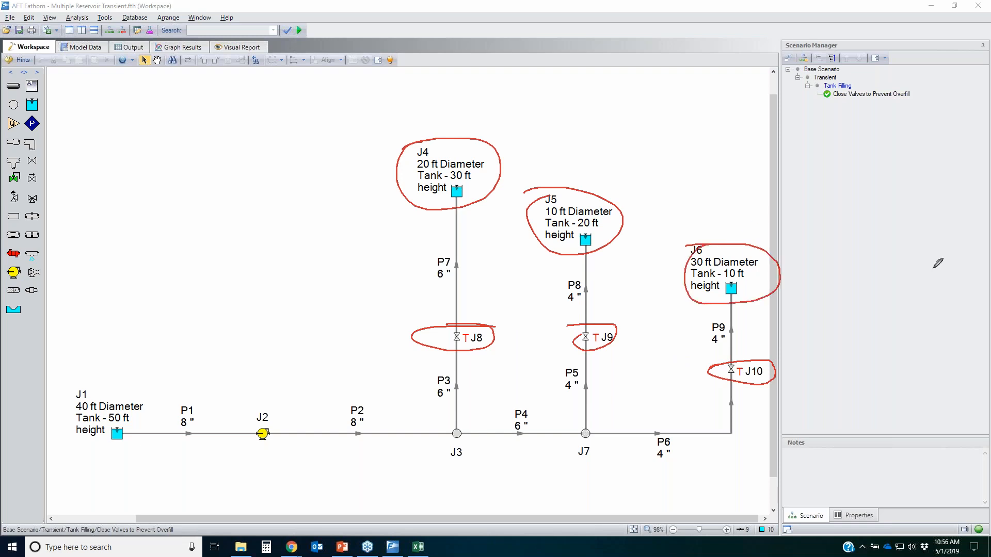
pyautogui.press('Escape')
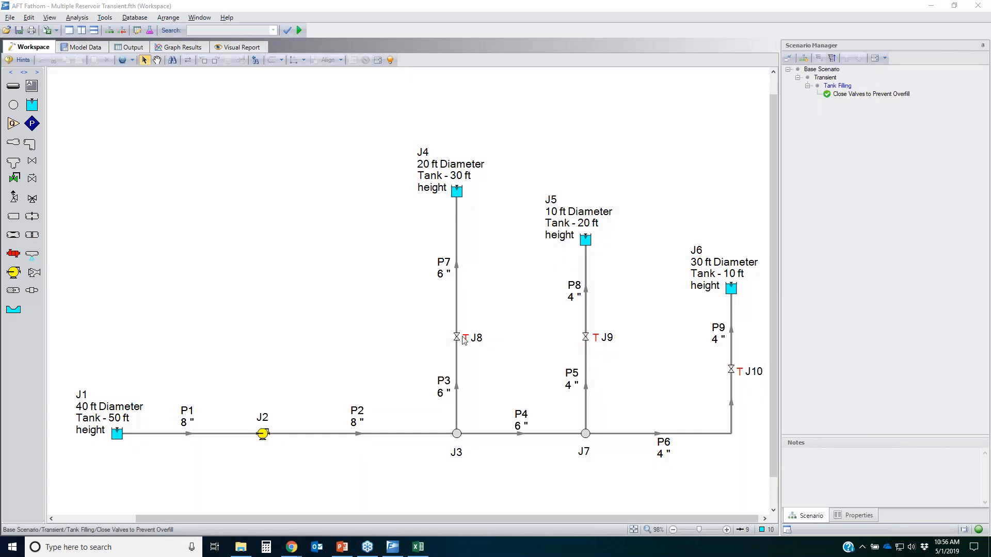
# Open the properties of valve J8, mark its handbook data source and K factor, and clear the marks
pyautogui.click(461, 339)
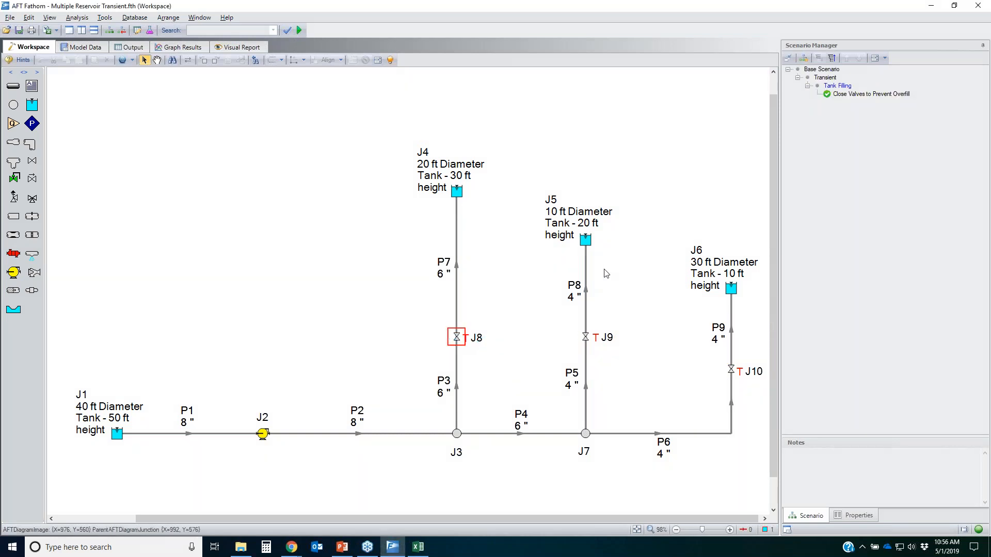
pyautogui.moveTo(352, 183); pyautogui.dragTo(747, 93)
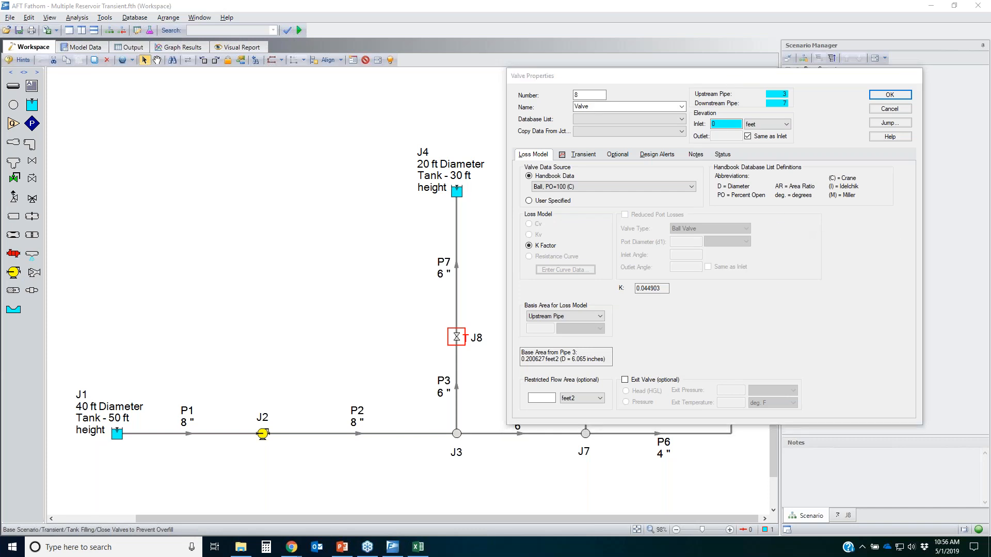
pyautogui.moveTo(525, 171)
pyautogui.mouseDown()
pyautogui.moveTo(494, 167)
pyautogui.moveTo(594, 176)
pyautogui.mouseUp()
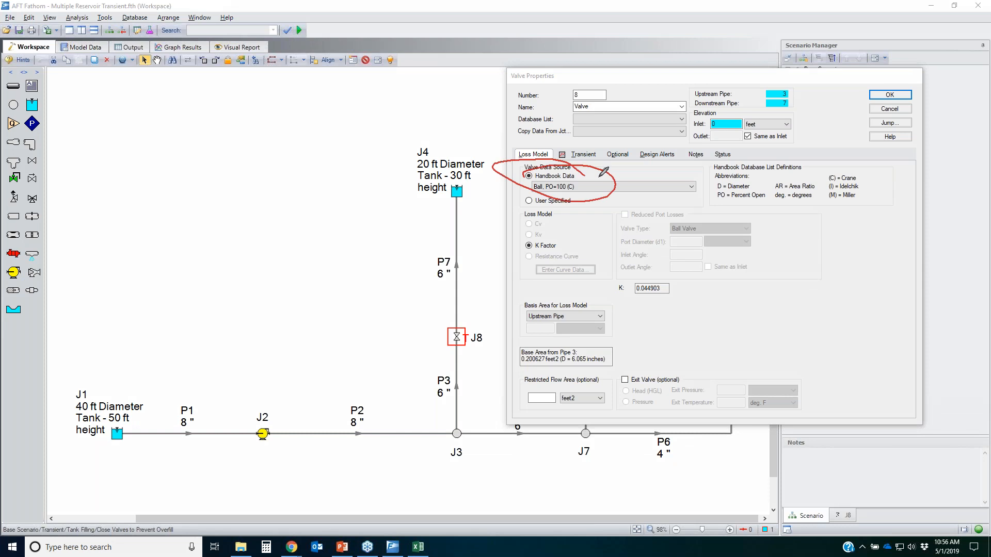
pyautogui.moveTo(614, 283)
pyautogui.mouseDown()
pyautogui.moveTo(660, 309)
pyautogui.moveTo(653, 273)
pyautogui.mouseUp()
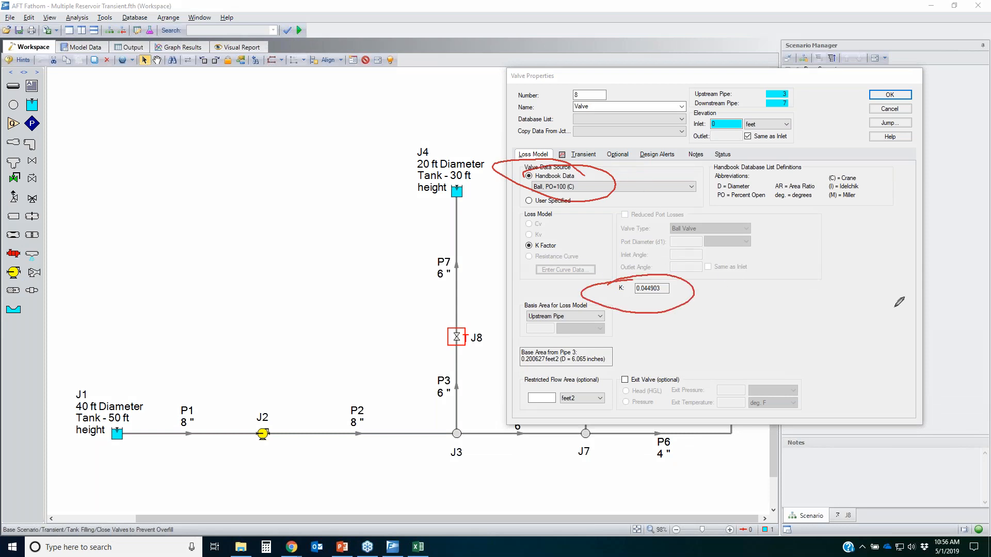
pyautogui.press('Escape')
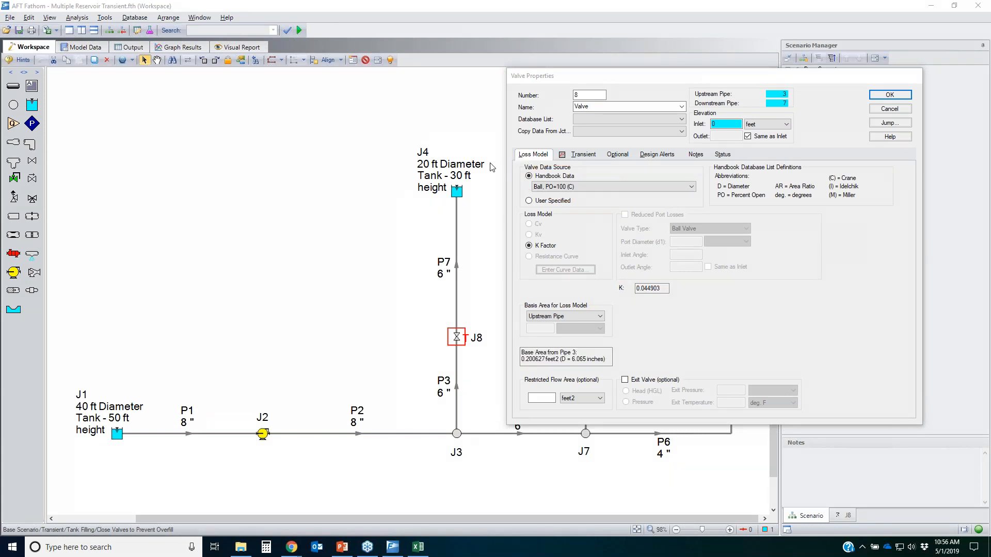
# Show the transient data of valve J8, mark the options for initiating the transient, and clear the marks
pyautogui.click(578, 155)
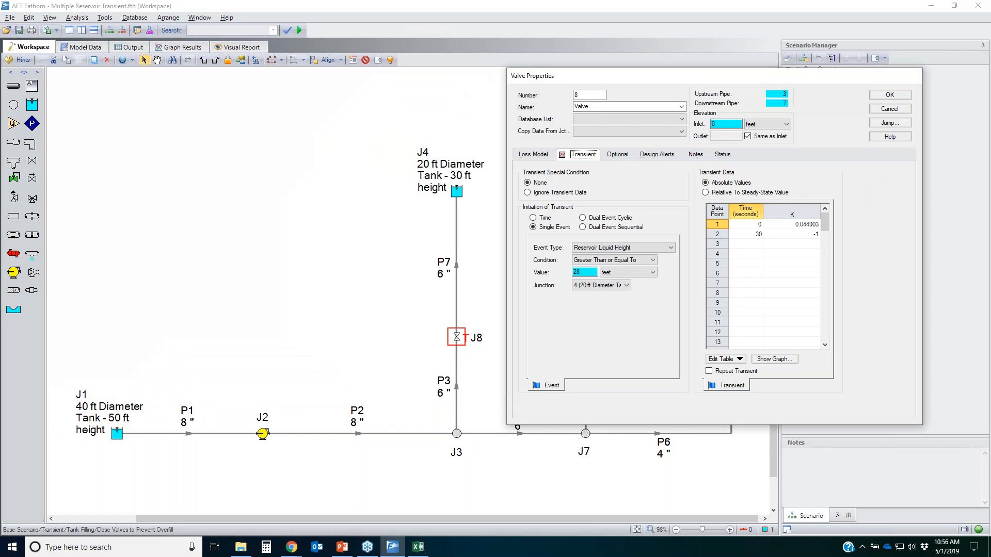
pyautogui.moveTo(529, 211)
pyautogui.mouseDown()
pyautogui.moveTo(561, 205)
pyautogui.moveTo(602, 230)
pyautogui.moveTo(518, 208)
pyautogui.moveTo(554, 210)
pyautogui.moveTo(580, 234)
pyautogui.moveTo(602, 212)
pyautogui.moveTo(574, 226)
pyautogui.moveTo(645, 213)
pyautogui.mouseUp()
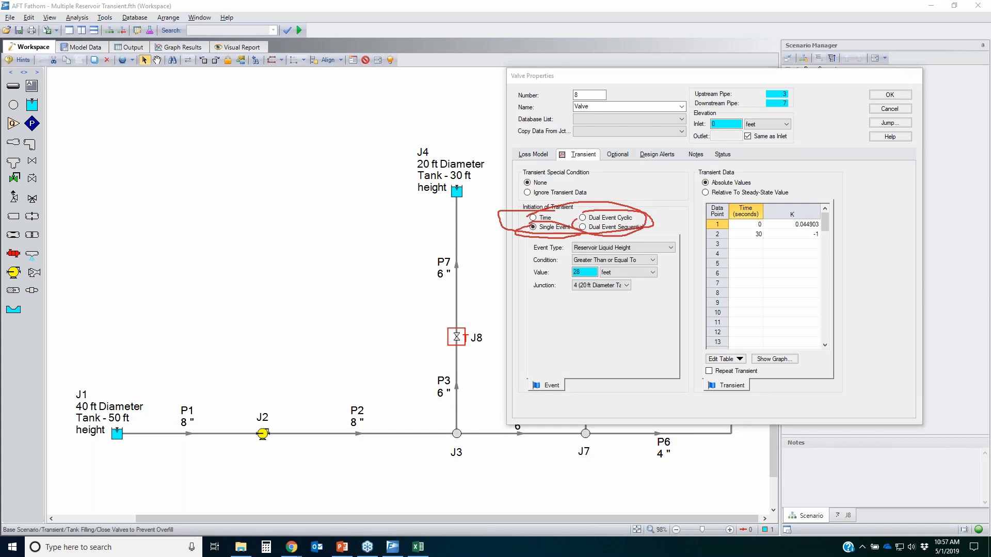
pyautogui.press('Escape')
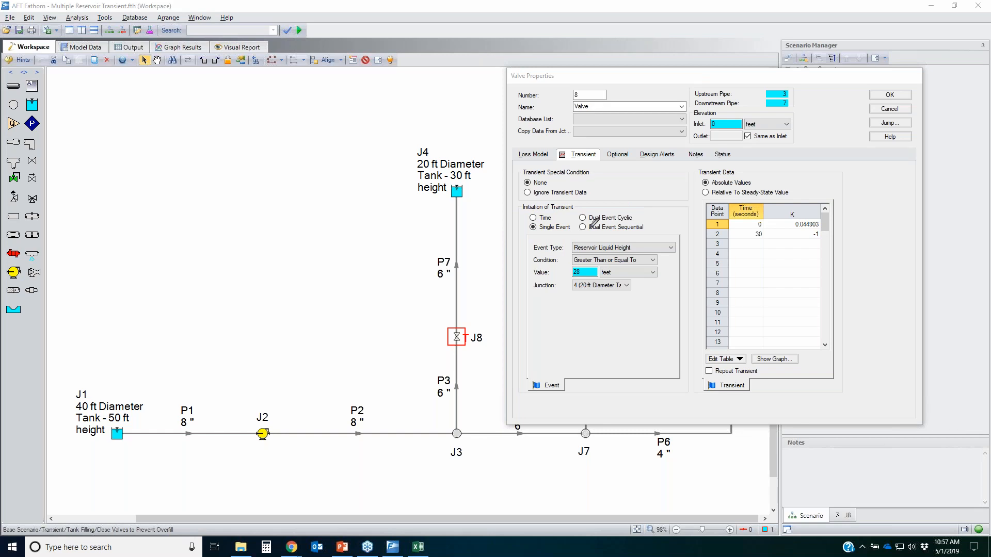
# Mark valve J8's Single Event settings, the valve, tank J4 and the time-versus-K table, and clear the marks
pyautogui.moveTo(519, 223)
pyautogui.mouseDown()
pyautogui.moveTo(537, 217)
pyautogui.moveTo(511, 223)
pyautogui.moveTo(555, 238)
pyautogui.mouseUp()
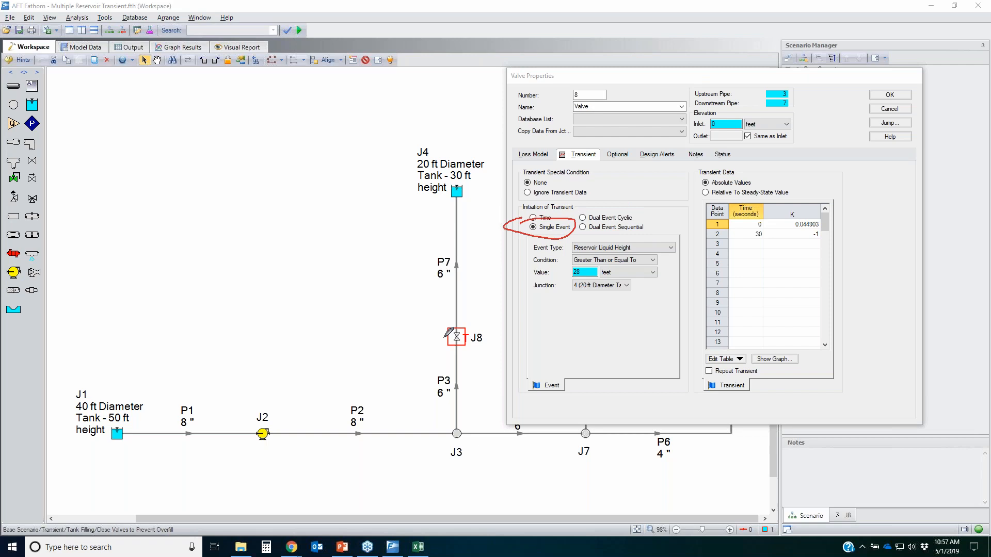
pyautogui.moveTo(457, 325); pyautogui.dragTo(412, 369)
pyautogui.moveTo(427, 305); pyautogui.dragTo(488, 364)
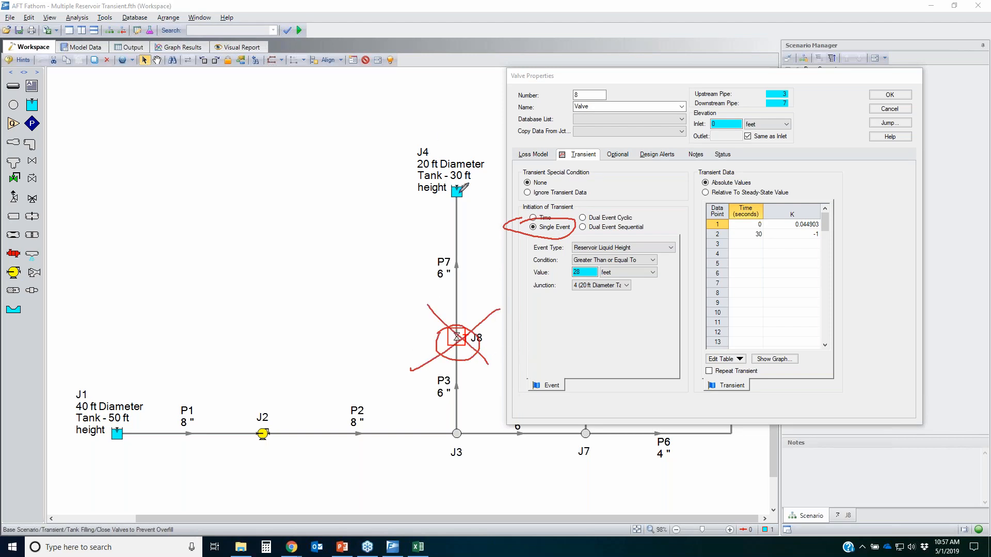
pyautogui.moveTo(459, 187); pyautogui.dragTo(310, 211)
pyautogui.moveTo(312, 193); pyautogui.dragTo(350, 202)
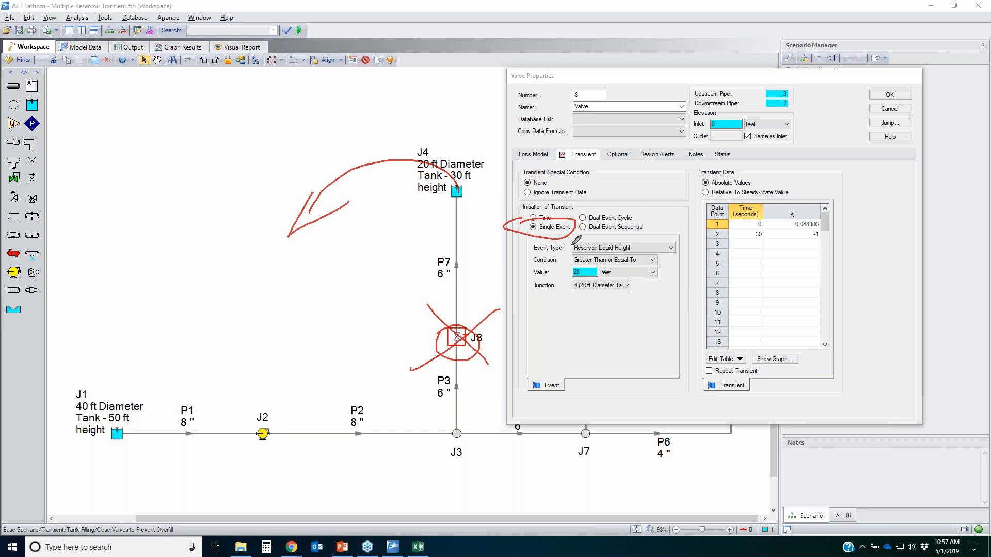
pyautogui.moveTo(564, 247)
pyautogui.mouseDown()
pyautogui.moveTo(689, 240)
pyautogui.moveTo(568, 249)
pyautogui.moveTo(580, 239)
pyautogui.mouseUp()
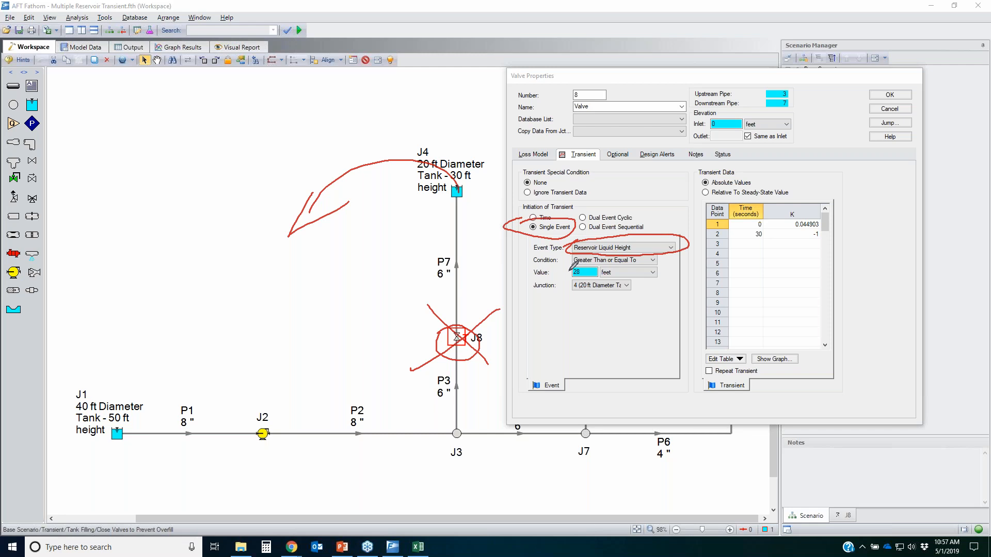
pyautogui.moveTo(571, 252)
pyautogui.mouseDown()
pyautogui.moveTo(638, 250)
pyautogui.moveTo(621, 277)
pyautogui.moveTo(567, 275)
pyautogui.moveTo(588, 248)
pyautogui.mouseUp()
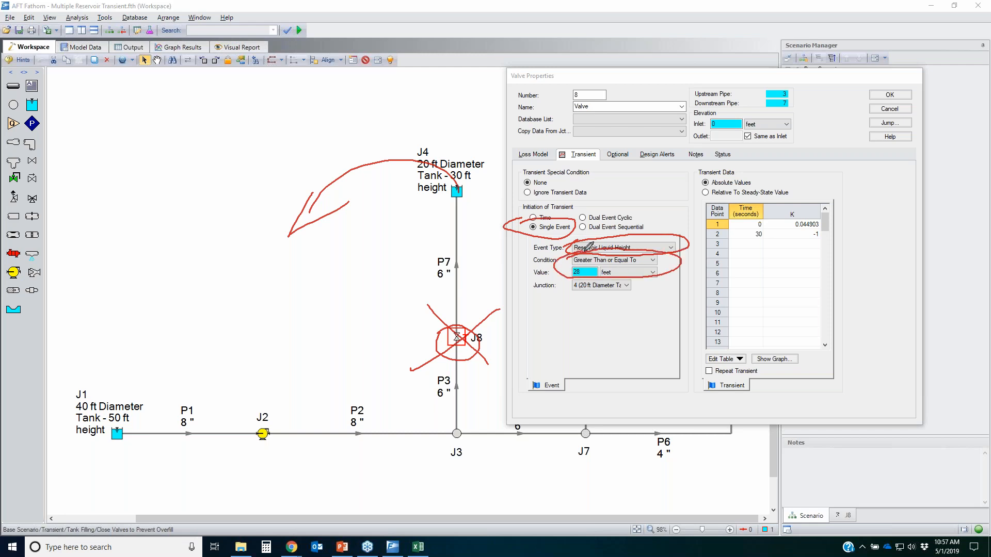
pyautogui.moveTo(631, 280)
pyautogui.mouseDown()
pyautogui.moveTo(586, 299)
pyautogui.moveTo(581, 280)
pyautogui.mouseUp()
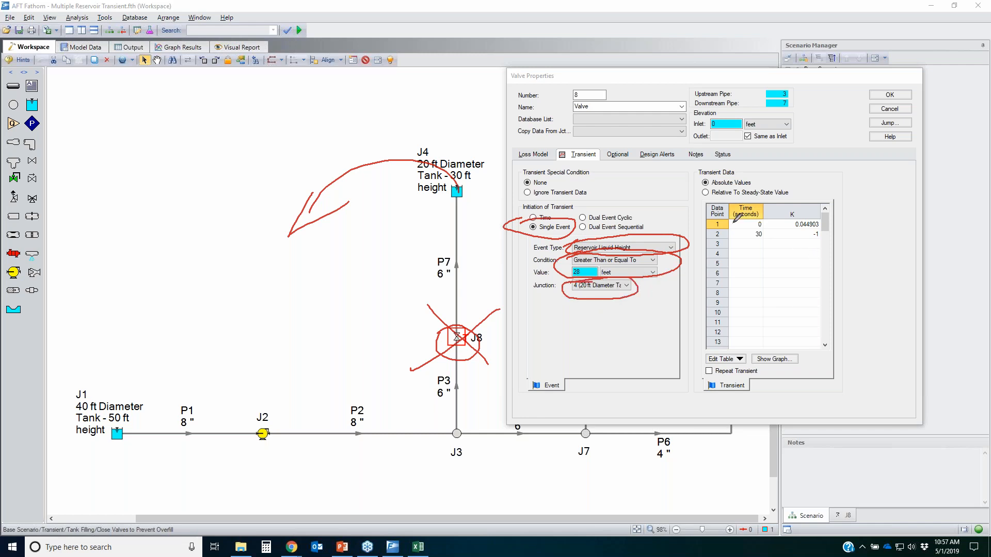
pyautogui.moveTo(763, 205)
pyautogui.mouseDown()
pyautogui.moveTo(821, 207)
pyautogui.moveTo(714, 227)
pyautogui.moveTo(769, 205)
pyautogui.mouseUp()
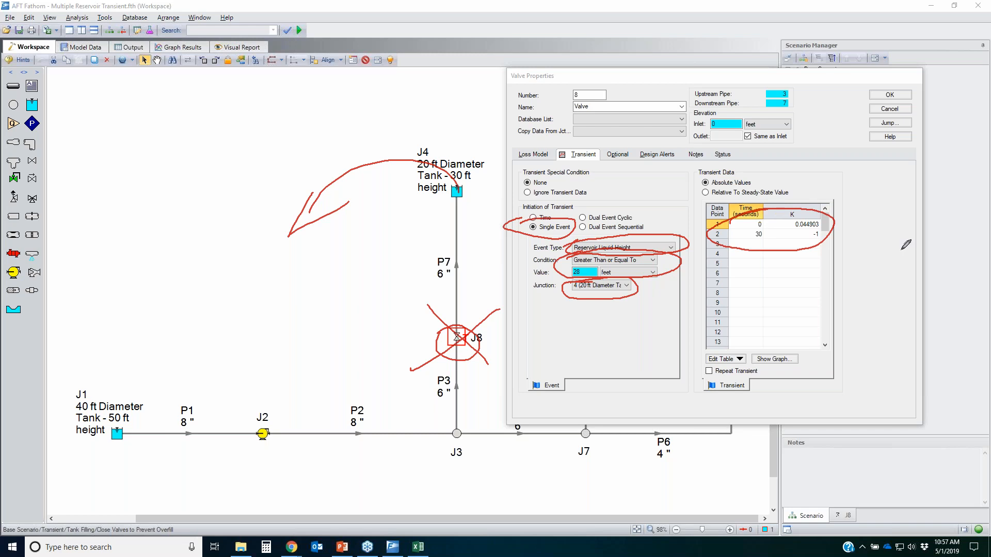
pyautogui.press('Escape')
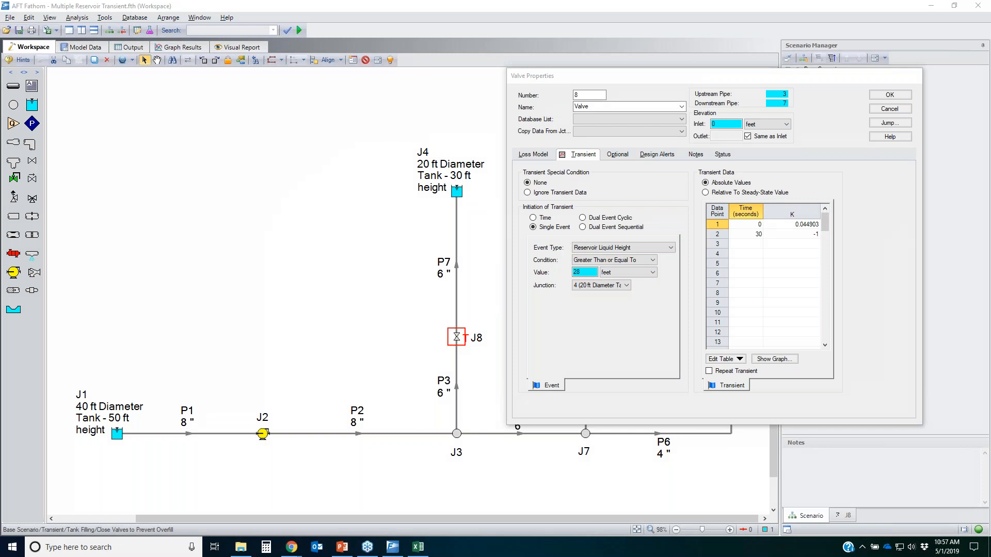
# Mark the link between valve J8's liquid height event settings and its transient data table, and clear the marks
pyautogui.moveTo(733, 218)
pyautogui.mouseDown()
pyautogui.moveTo(745, 210)
pyautogui.moveTo(715, 223)
pyautogui.moveTo(776, 200)
pyautogui.mouseUp()
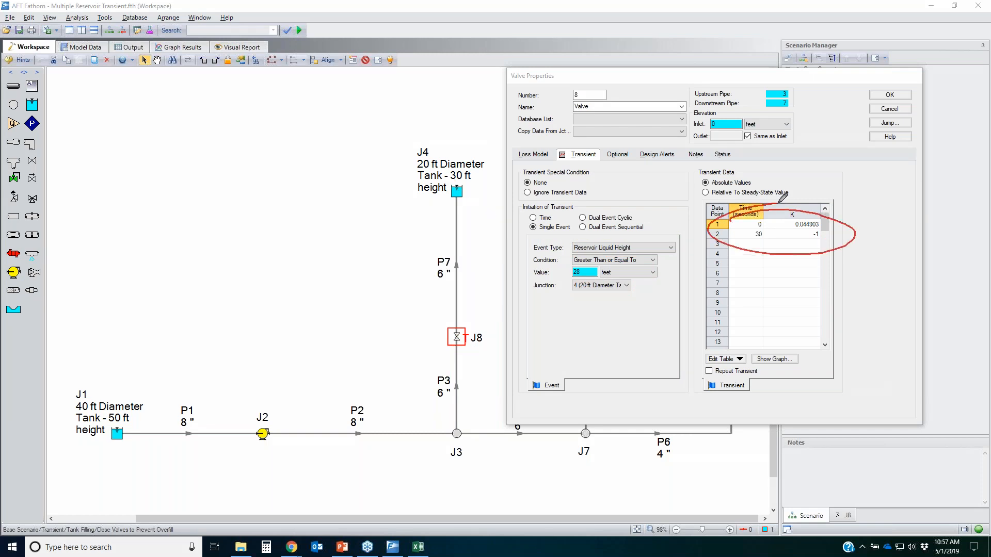
pyautogui.moveTo(700, 228)
pyautogui.mouseDown()
pyautogui.moveTo(465, 283)
pyautogui.moveTo(571, 314)
pyautogui.moveTo(702, 225)
pyautogui.mouseUp()
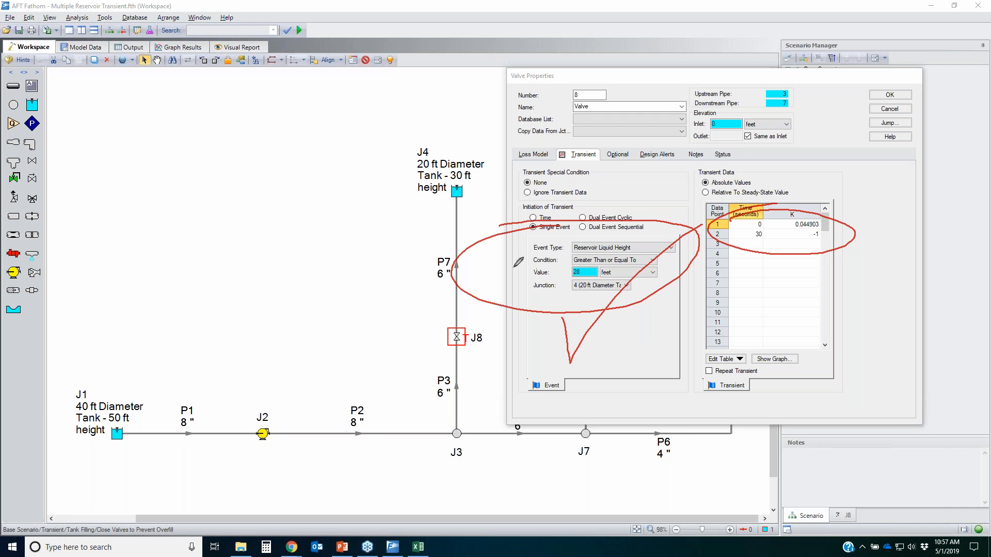
pyautogui.moveTo(518, 262)
pyautogui.mouseDown()
pyautogui.moveTo(620, 258)
pyautogui.moveTo(524, 278)
pyautogui.moveTo(619, 256)
pyautogui.moveTo(529, 311)
pyautogui.mouseUp()
pyautogui.moveTo(552, 250); pyautogui.dragTo(638, 306)
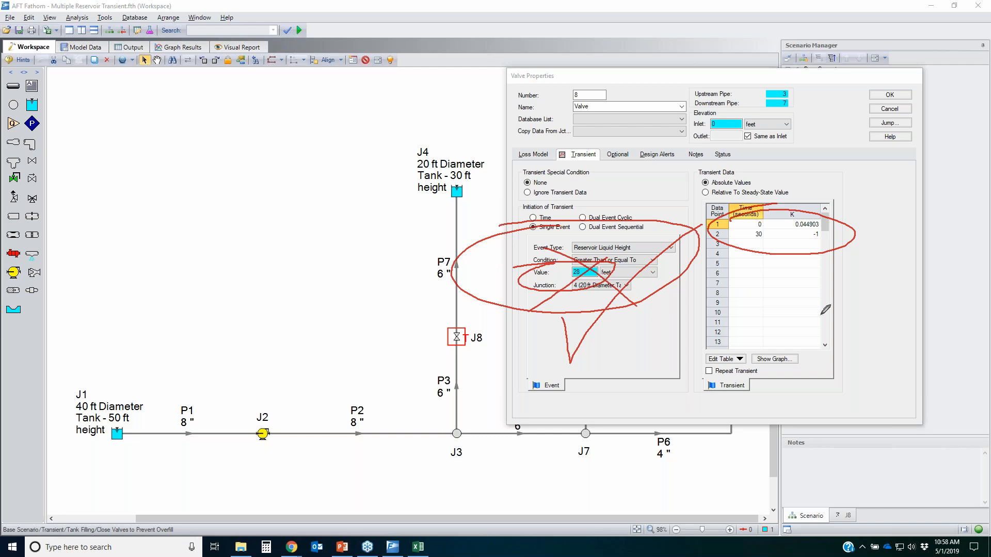
pyautogui.press('Escape')
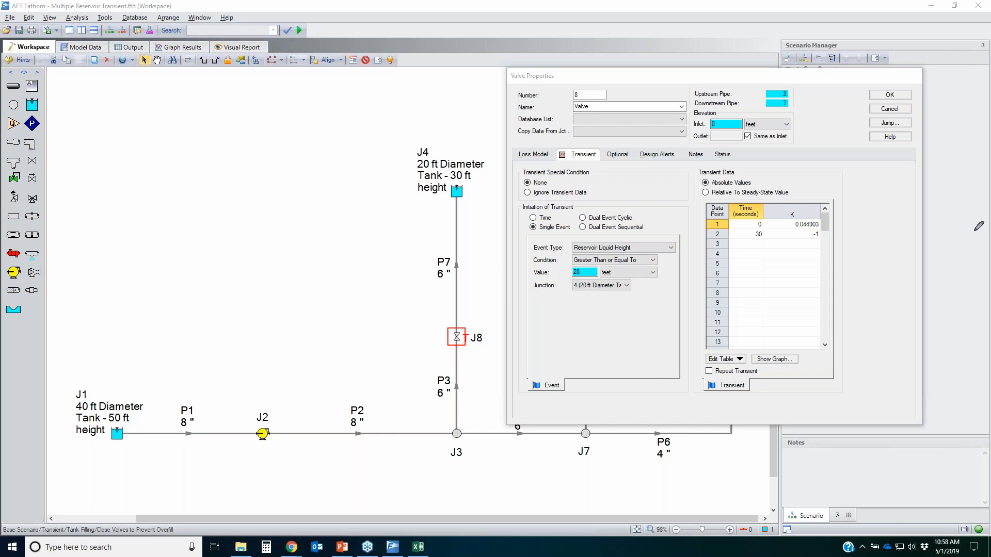
# Mark J8's 30-second closure data point and the flow path from J1 to J8, clear the marks, and close the valve's properties without saving
pyautogui.moveTo(720, 234)
pyautogui.mouseDown()
pyautogui.moveTo(832, 232)
pyautogui.moveTo(722, 237)
pyautogui.mouseUp()
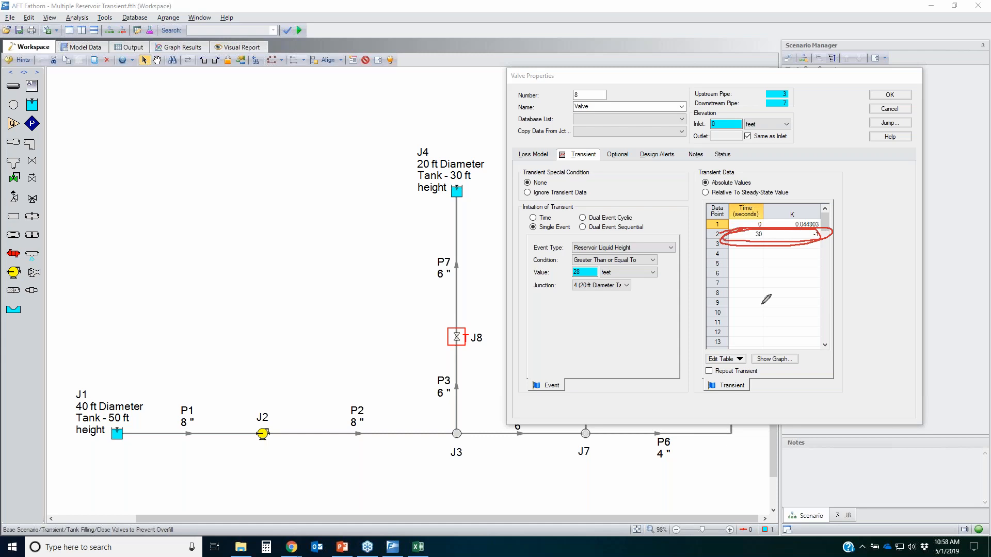
pyautogui.moveTo(457, 348)
pyautogui.mouseDown()
pyautogui.moveTo(413, 436)
pyautogui.moveTo(122, 437)
pyautogui.moveTo(423, 445)
pyautogui.moveTo(449, 375)
pyautogui.moveTo(393, 428)
pyautogui.moveTo(138, 420)
pyautogui.mouseUp()
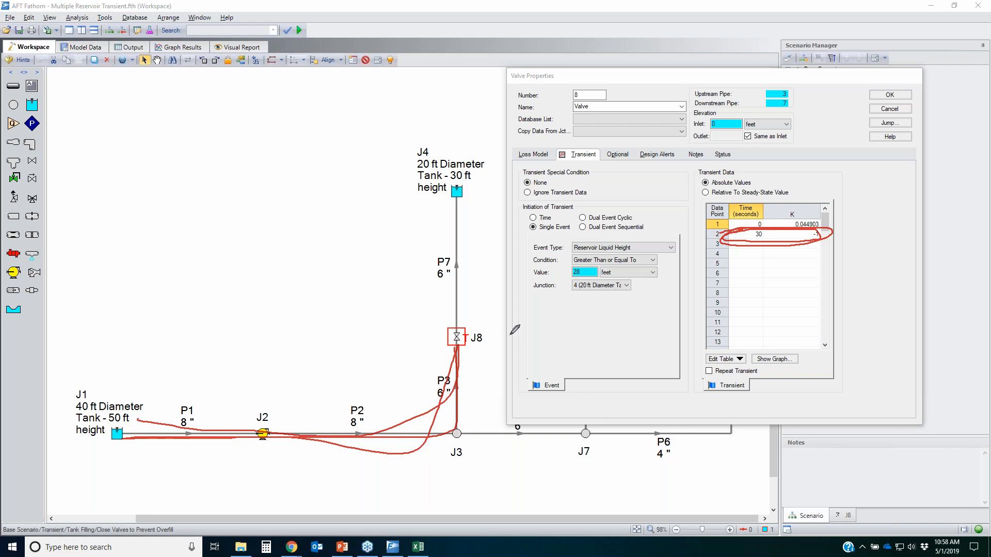
pyautogui.moveTo(452, 326)
pyautogui.mouseDown()
pyautogui.moveTo(484, 337)
pyautogui.moveTo(465, 326)
pyautogui.mouseUp()
pyautogui.moveTo(836, 223)
pyautogui.mouseDown()
pyautogui.moveTo(824, 225)
pyautogui.moveTo(831, 224)
pyautogui.mouseUp()
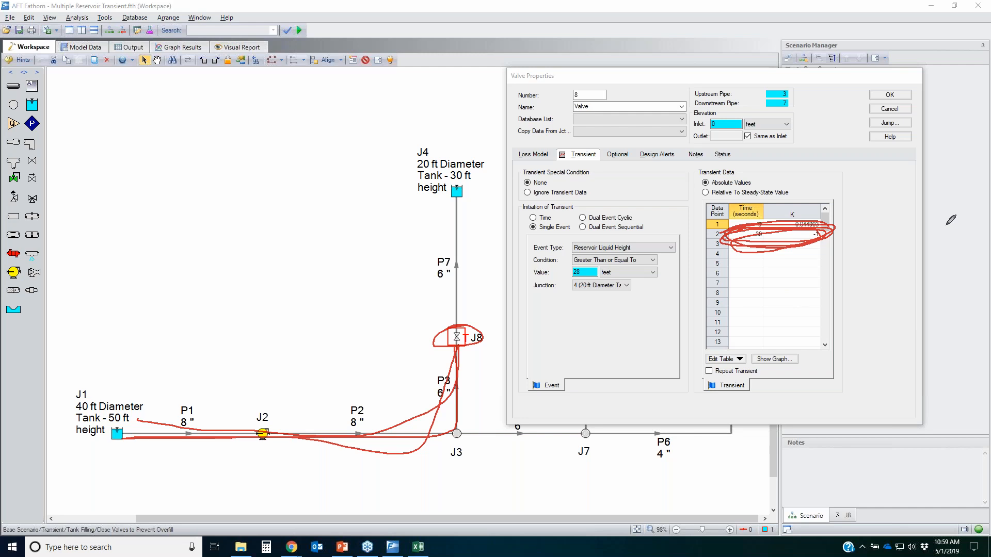
pyautogui.press('Escape')
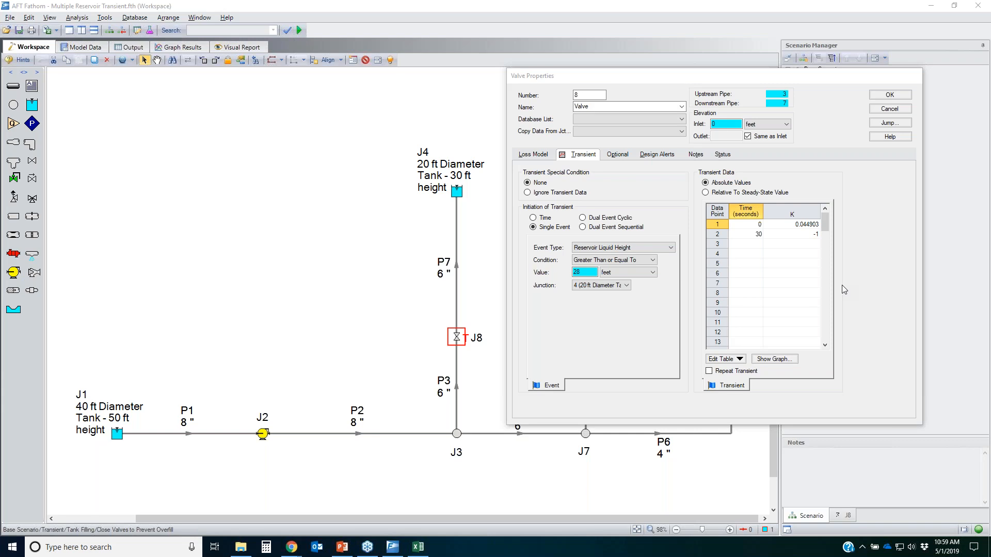
pyautogui.click(889, 109)
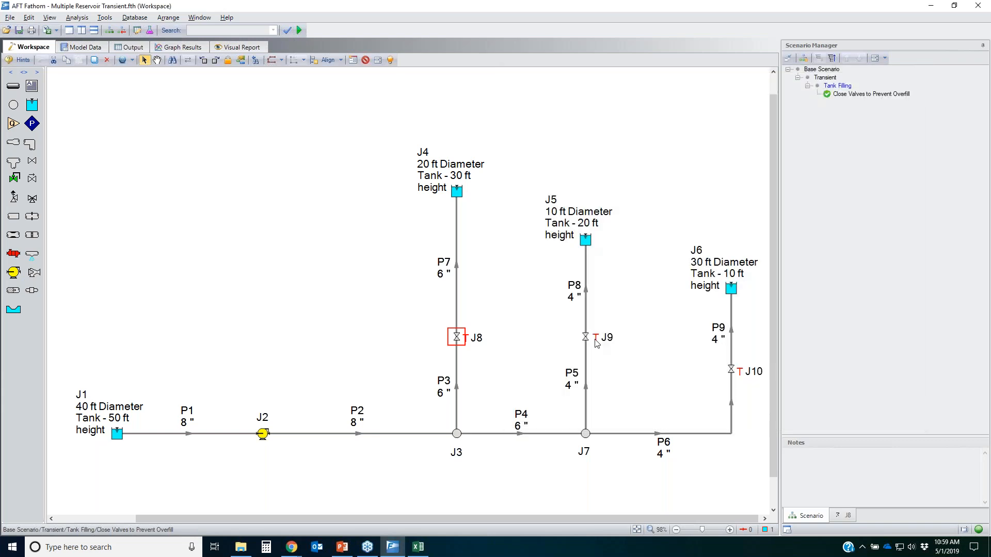
# Show the transient data of valve J9 and move its properties window so that it is fully in view
pyautogui.click(588, 339)
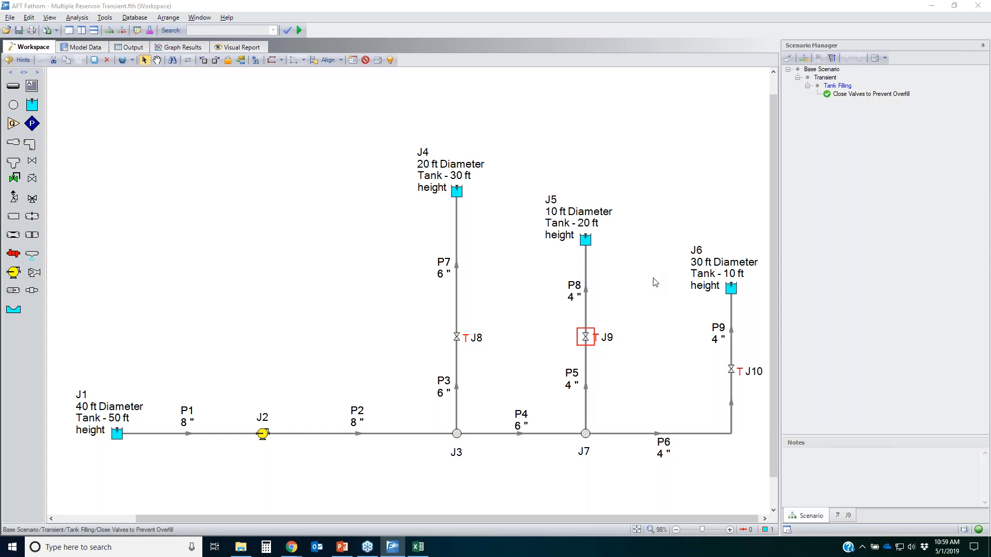
pyautogui.click(323, 264)
pyautogui.moveTo(434, 191); pyautogui.dragTo(850, 131)
pyautogui.moveTo(752, 326); pyautogui.dragTo(736, 326)
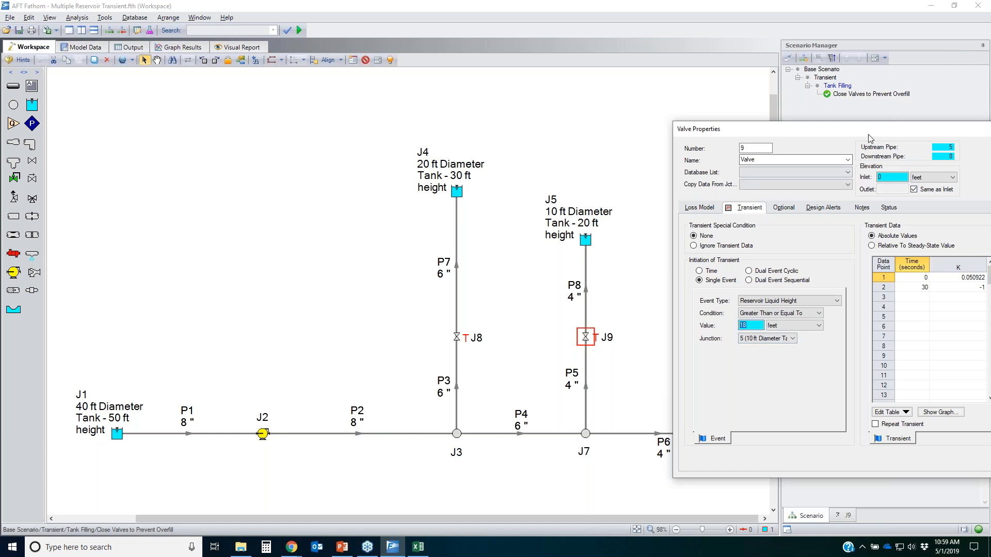
pyautogui.moveTo(857, 131); pyautogui.dragTo(737, 130)
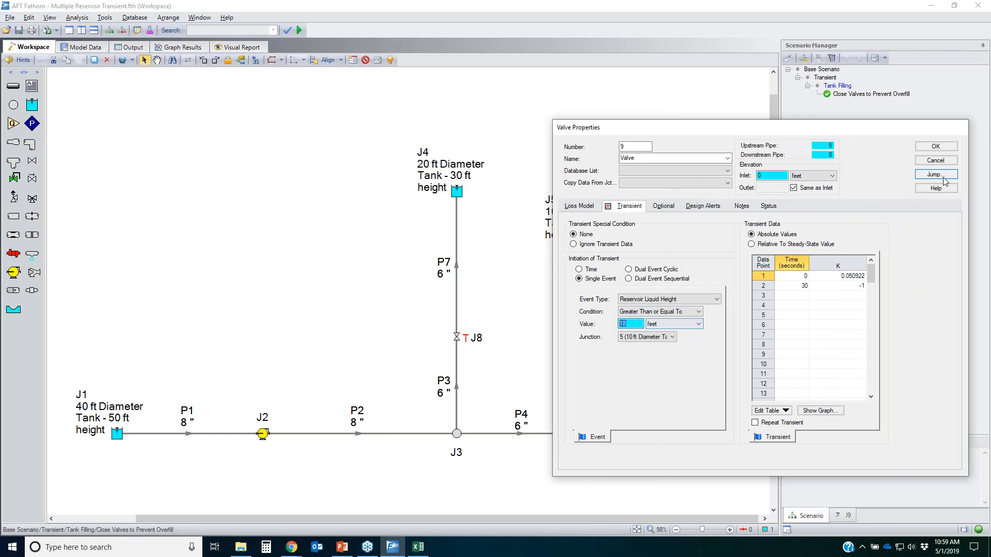
# Close valve J9's properties and show the transient data of valve J10
pyautogui.doubleClick(731, 370)
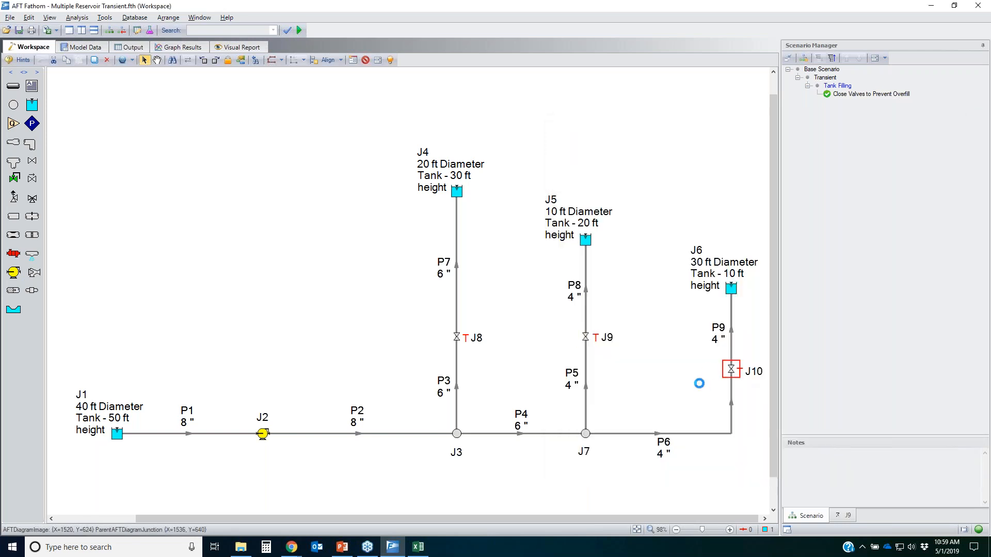
pyautogui.moveTo(595, 154); pyautogui.dragTo(409, 131)
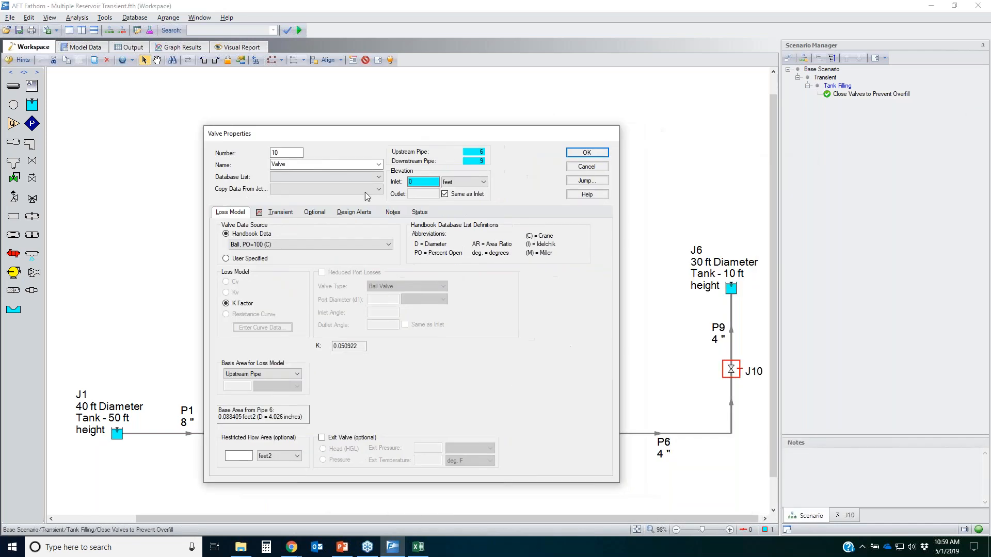
pyautogui.click(287, 215)
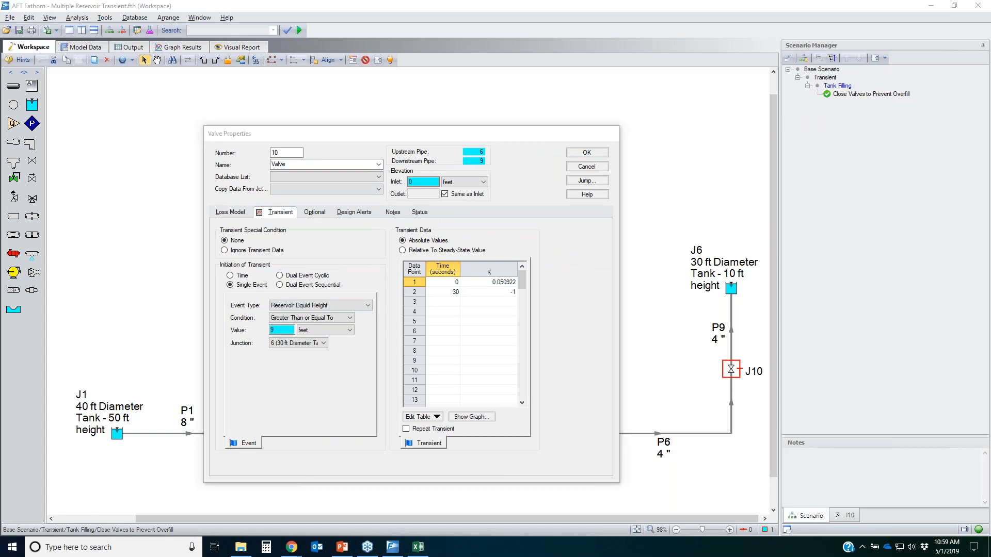
# Mark tank J6 and valve J10's 9-foot event value, clear the marks, and close the valve's properties
pyautogui.moveTo(764, 232)
pyautogui.mouseDown()
pyautogui.moveTo(630, 250)
pyautogui.moveTo(763, 237)
pyautogui.mouseUp()
pyautogui.moveTo(684, 270); pyautogui.dragTo(776, 269)
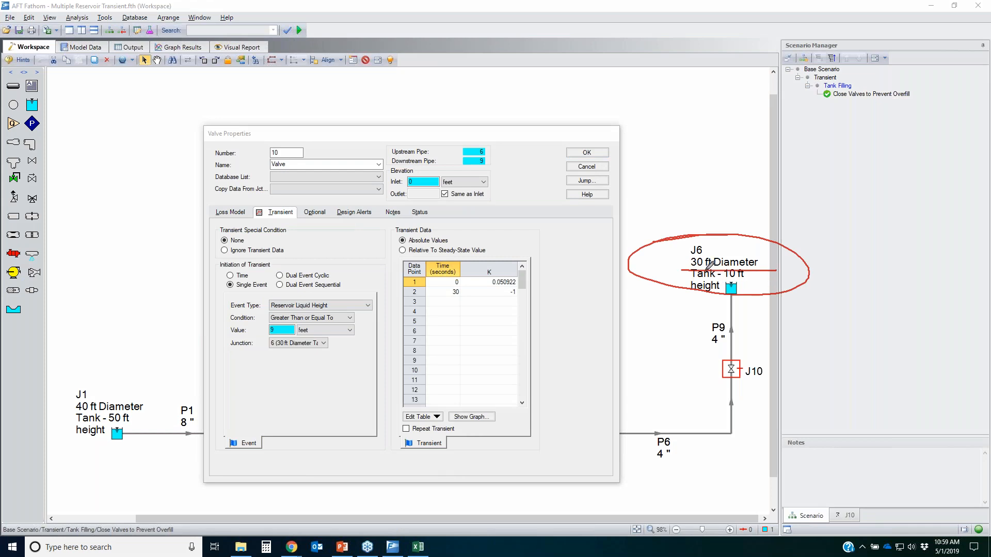
pyautogui.moveTo(226, 329)
pyautogui.mouseDown()
pyautogui.moveTo(290, 326)
pyautogui.moveTo(271, 324)
pyautogui.mouseUp()
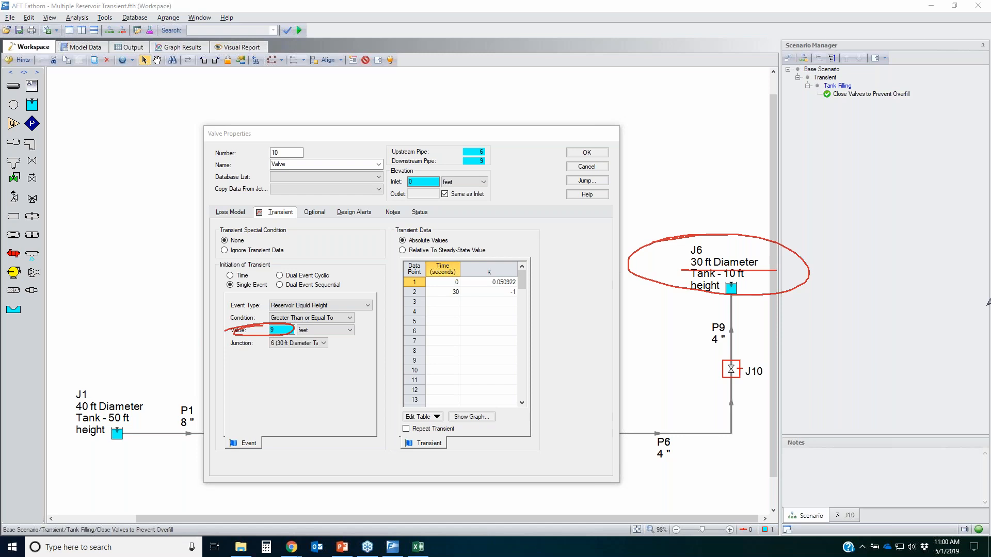
pyautogui.press('Escape')
pyautogui.click(587, 152)
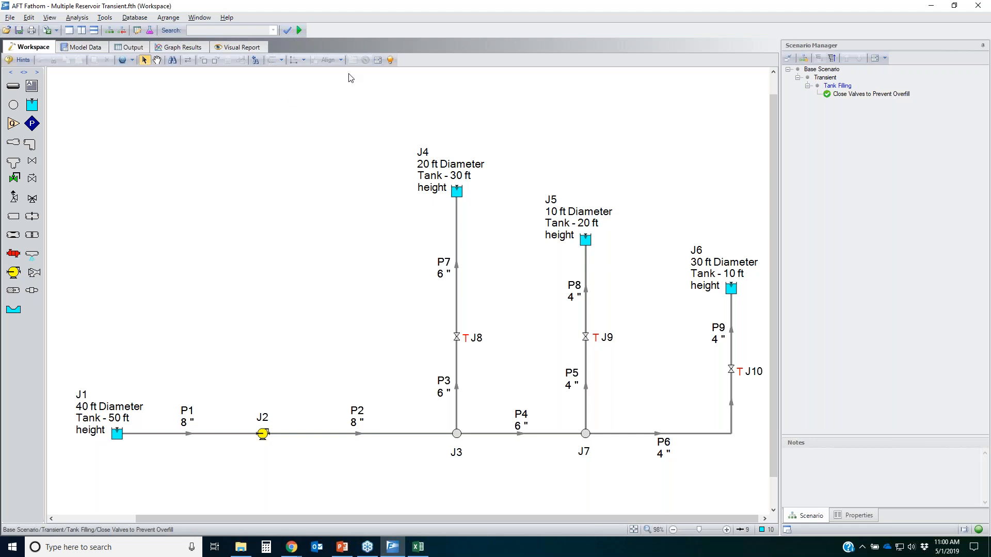
# Run the Close Valves to Prevent Overfill scenario and open its output
pyautogui.click(300, 30)
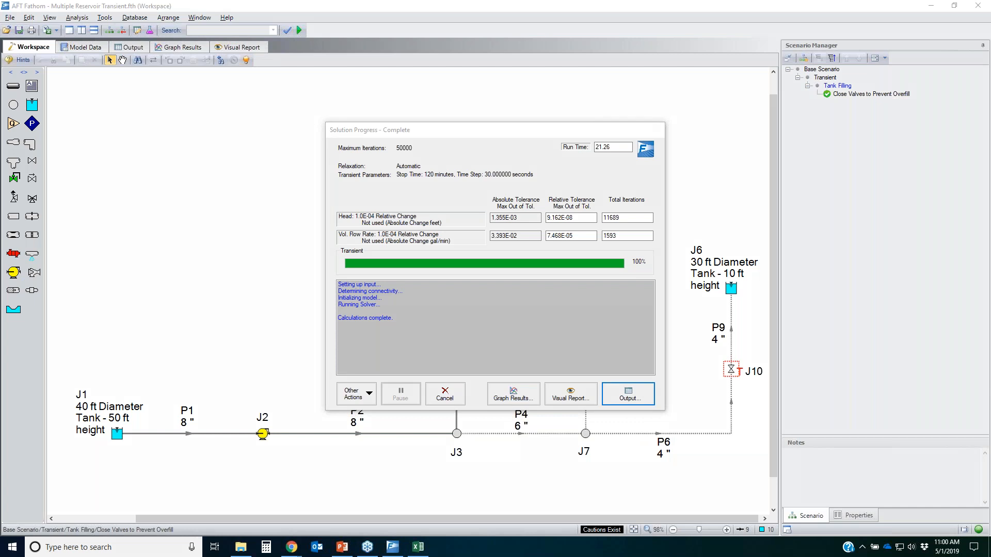
pyautogui.press('Return')
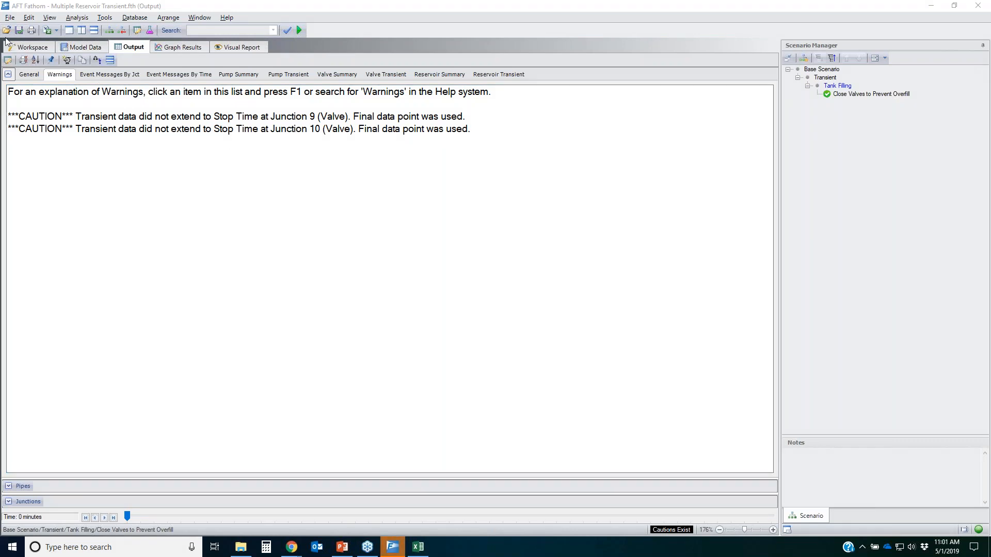
# Return to the workspace, mark the dashed pipe branches from J3 through valves J9 and J10, and clear the marks
pyautogui.click(24, 47)
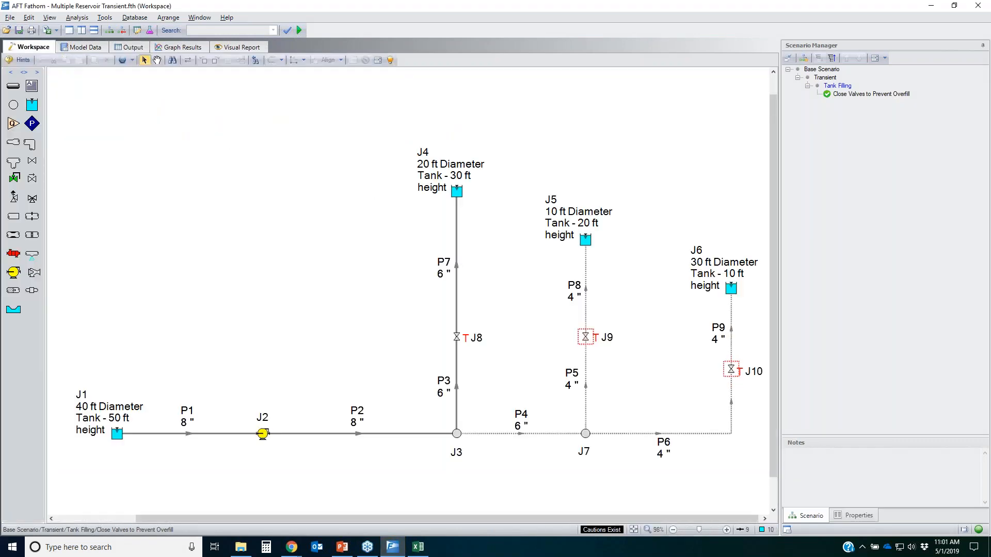
pyautogui.moveTo(467, 436)
pyautogui.mouseDown()
pyautogui.moveTo(548, 435)
pyautogui.moveTo(583, 268)
pyautogui.mouseUp()
pyautogui.moveTo(580, 437)
pyautogui.mouseDown()
pyautogui.moveTo(740, 392)
pyautogui.moveTo(721, 306)
pyautogui.mouseUp()
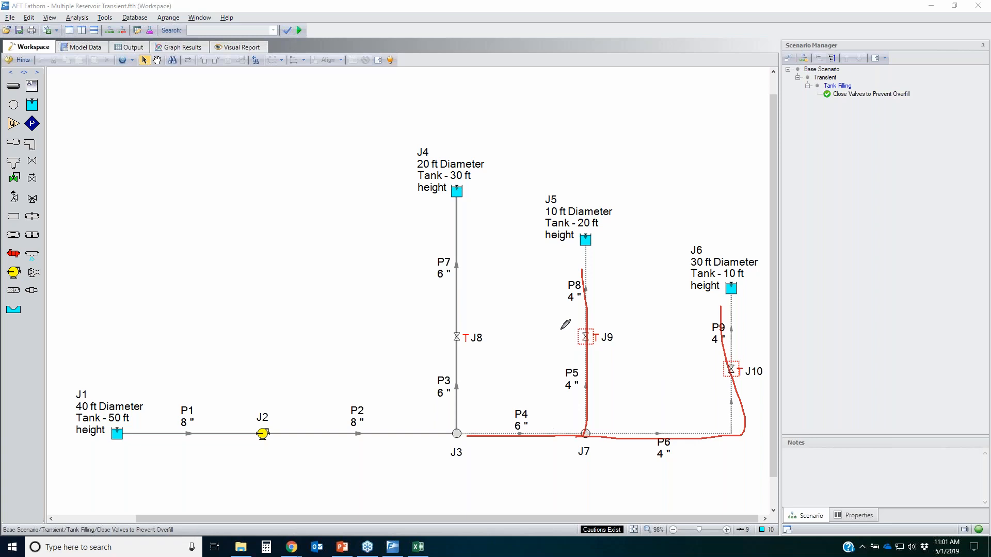
pyautogui.moveTo(543, 275)
pyautogui.mouseDown()
pyautogui.moveTo(721, 395)
pyautogui.moveTo(650, 262)
pyautogui.mouseUp()
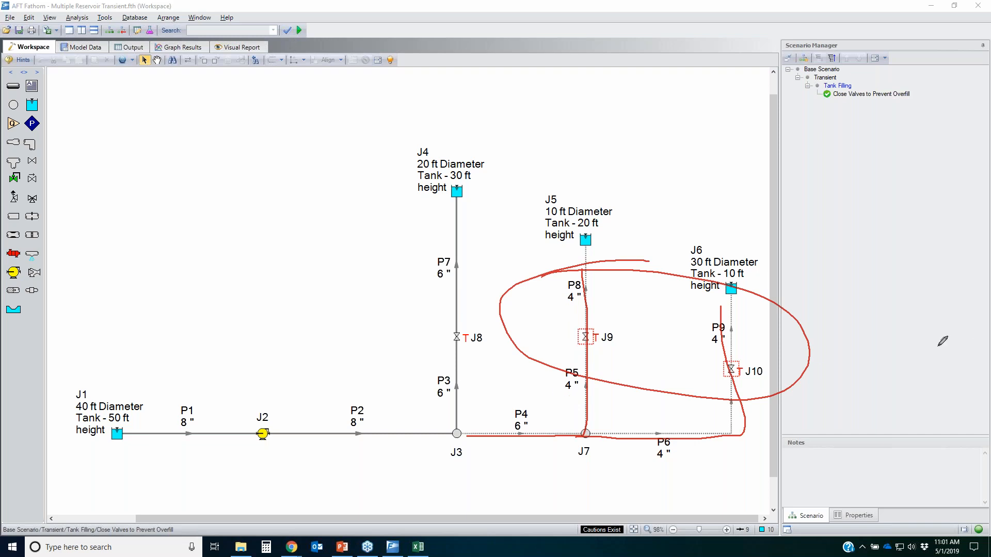
pyautogui.press('Escape')
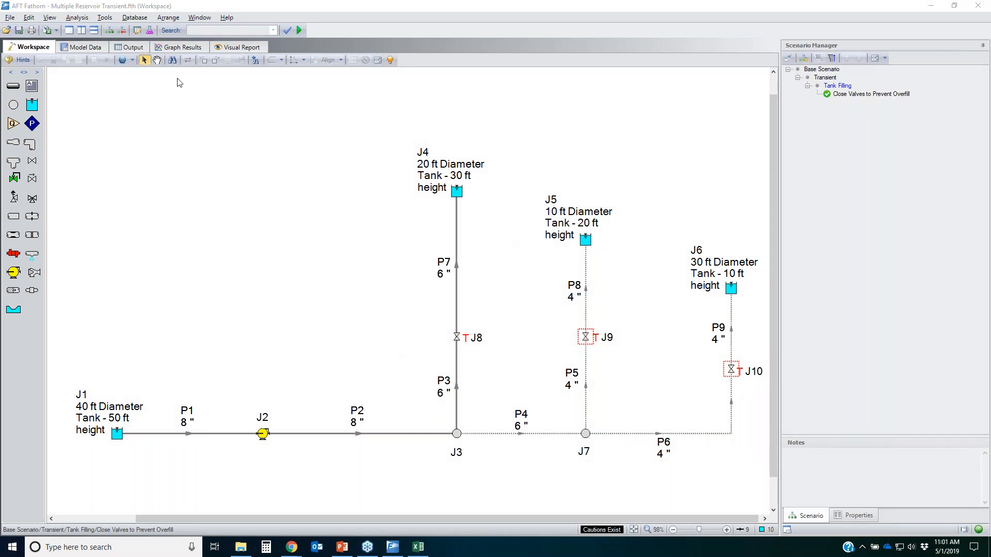
# Show the output, mark the Event Messages By Jct and Event Messages By Time sections, and clear the marks
pyautogui.click(133, 48)
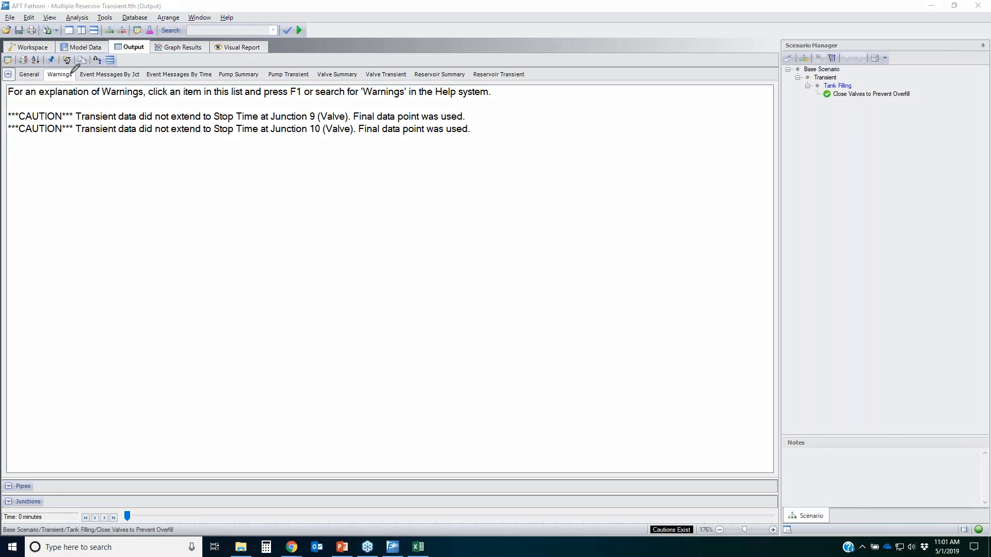
pyautogui.moveTo(73, 73)
pyautogui.mouseDown()
pyautogui.moveTo(211, 75)
pyautogui.moveTo(83, 71)
pyautogui.mouseUp()
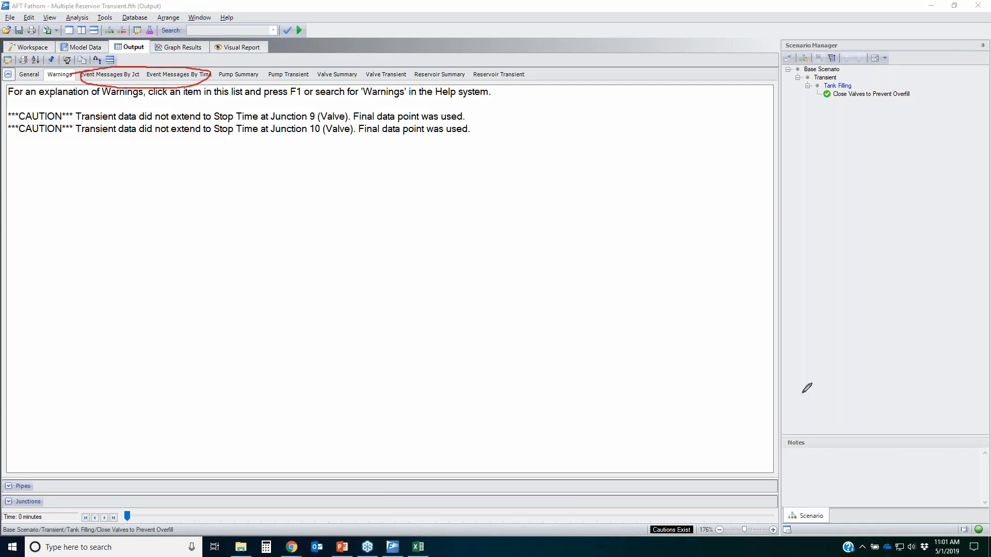
pyautogui.press('Escape')
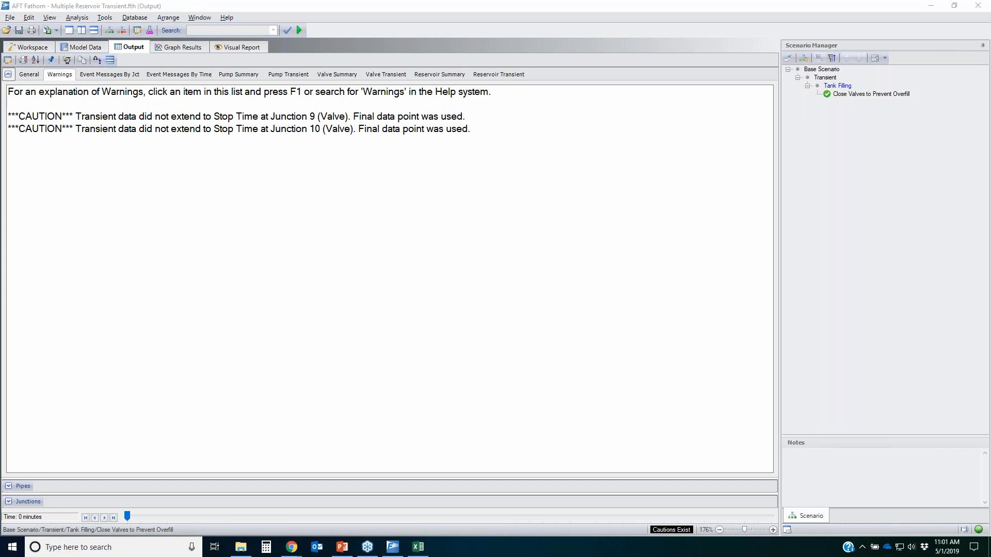
# Show the event messages sorted by time and mark the messages for valve junctions 9 and 10
pyautogui.click(179, 75)
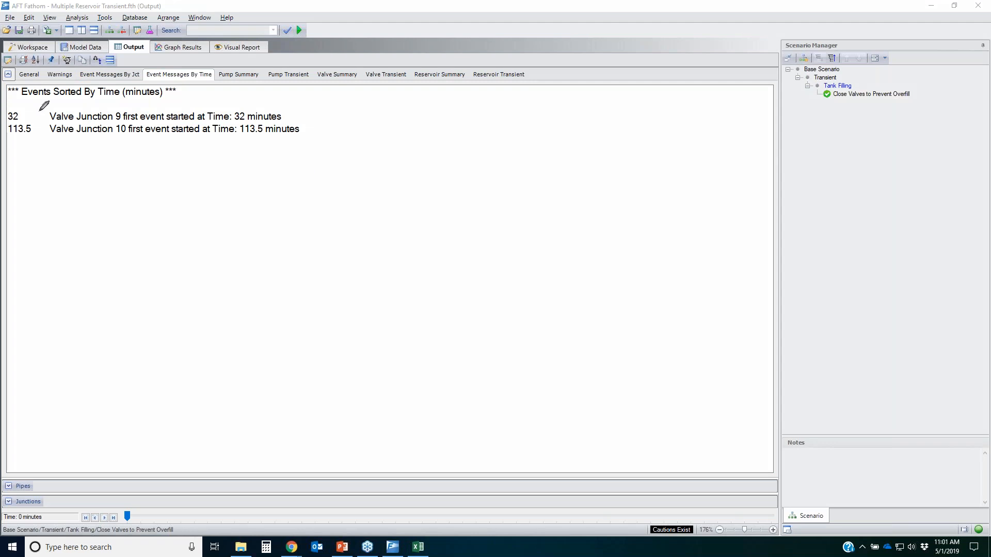
pyautogui.moveTo(38, 112)
pyautogui.mouseDown()
pyautogui.moveTo(285, 104)
pyautogui.moveTo(227, 123)
pyautogui.moveTo(39, 115)
pyautogui.moveTo(54, 109)
pyautogui.mouseUp()
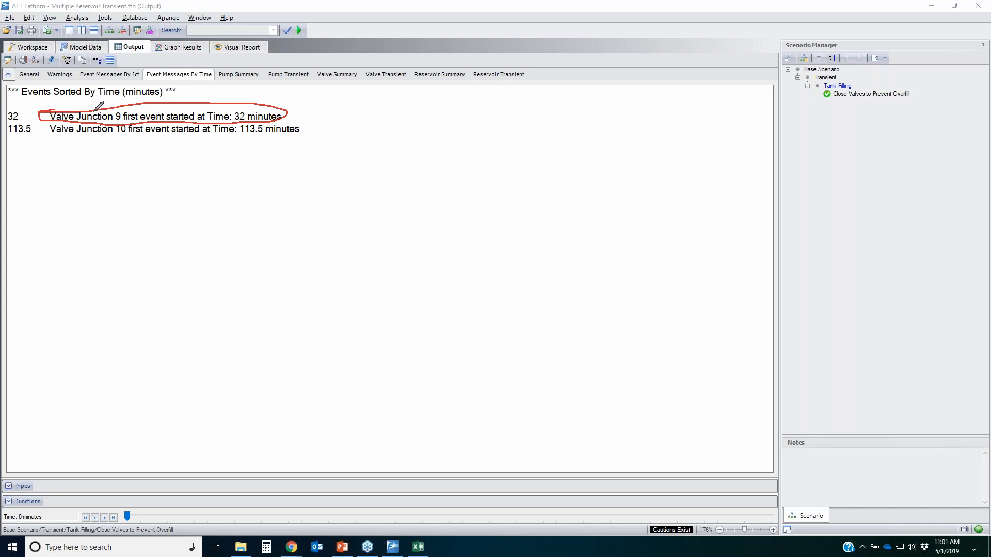
pyautogui.moveTo(71, 142)
pyautogui.mouseDown()
pyautogui.moveTo(319, 128)
pyautogui.moveTo(40, 127)
pyautogui.moveTo(100, 144)
pyautogui.mouseUp()
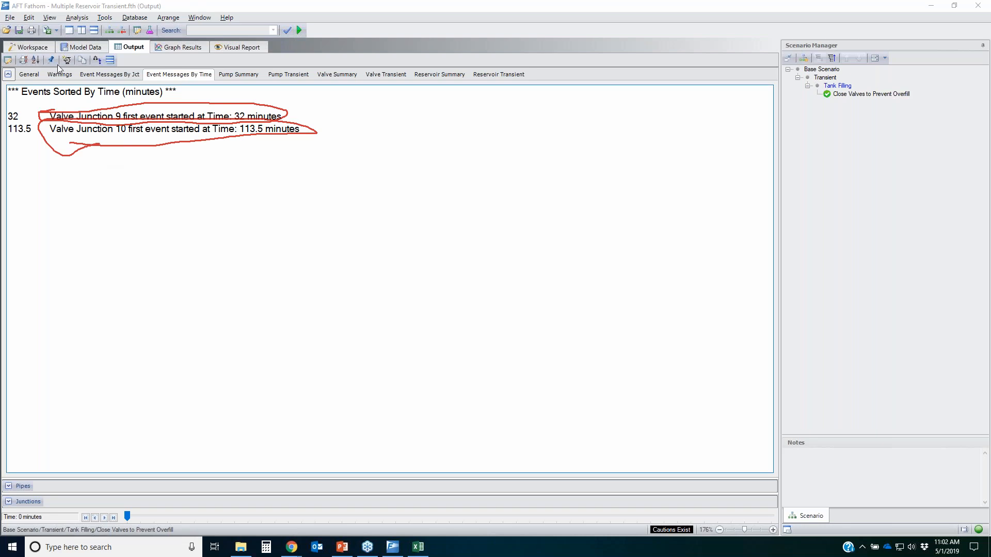
# Return to the workspace, mark valves J9 and J10 in the model, and clear all marks
pyautogui.click(40, 48)
pyautogui.click(943, 345)
pyautogui.moveTo(551, 328)
pyautogui.mouseDown()
pyautogui.moveTo(648, 343)
pyautogui.moveTo(619, 326)
pyautogui.mouseUp()
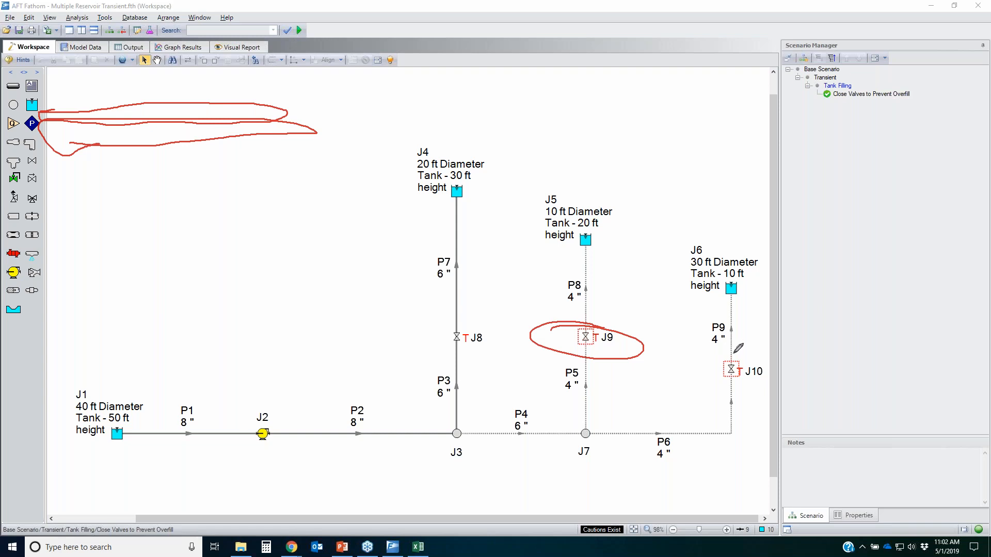
pyautogui.moveTo(771, 386)
pyautogui.mouseDown()
pyautogui.moveTo(715, 361)
pyautogui.moveTo(771, 383)
pyautogui.mouseUp()
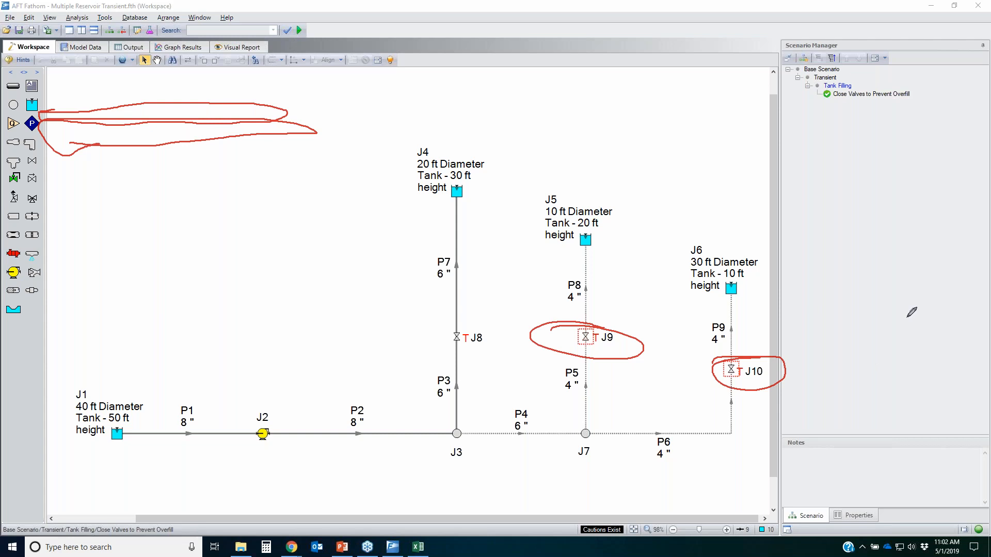
pyautogui.press('Escape')
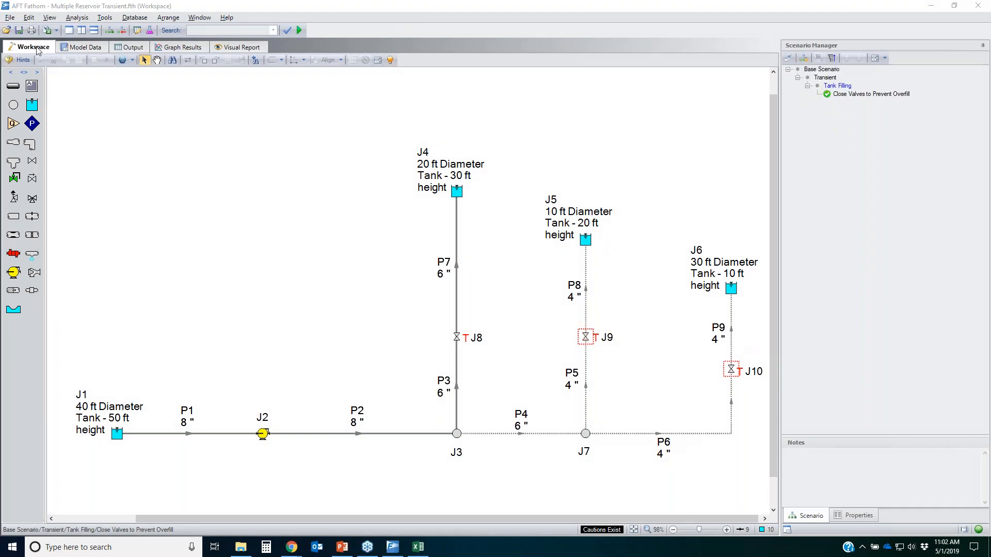
# Expand the transient results of pump junction 2 in the output and quick-graph its volumetric flow
pyautogui.click(127, 46)
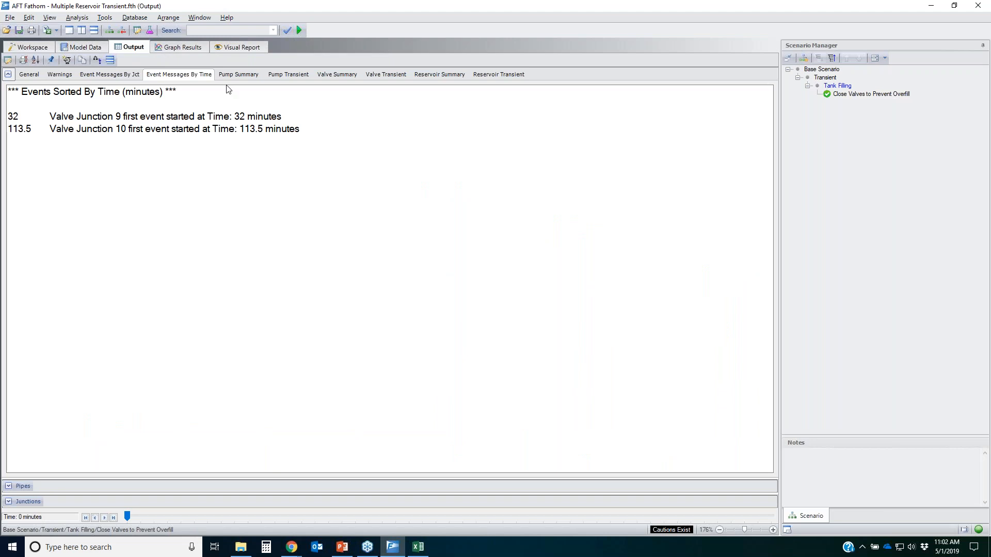
pyautogui.click(273, 75)
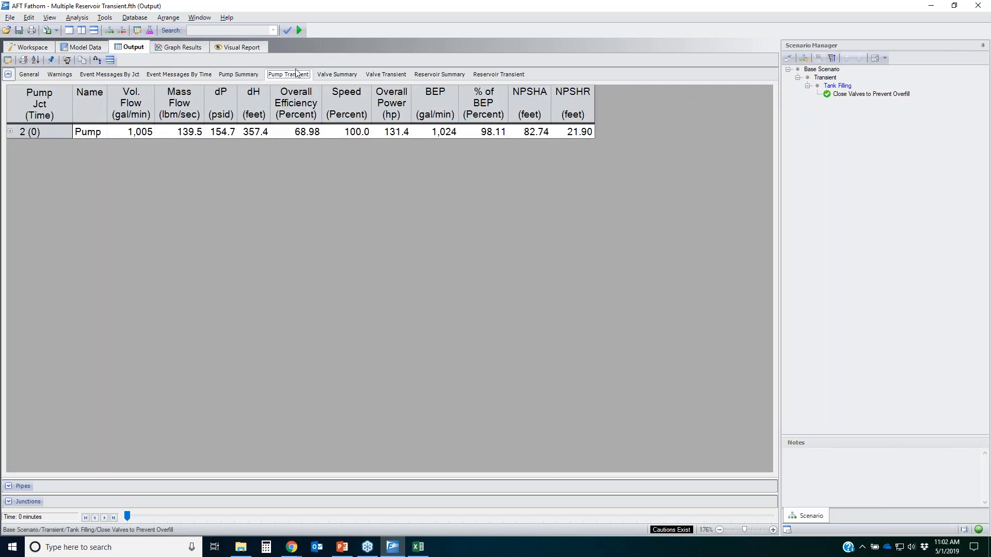
pyautogui.click(10, 132)
pyautogui.rightClick(141, 148)
pyautogui.click(182, 155)
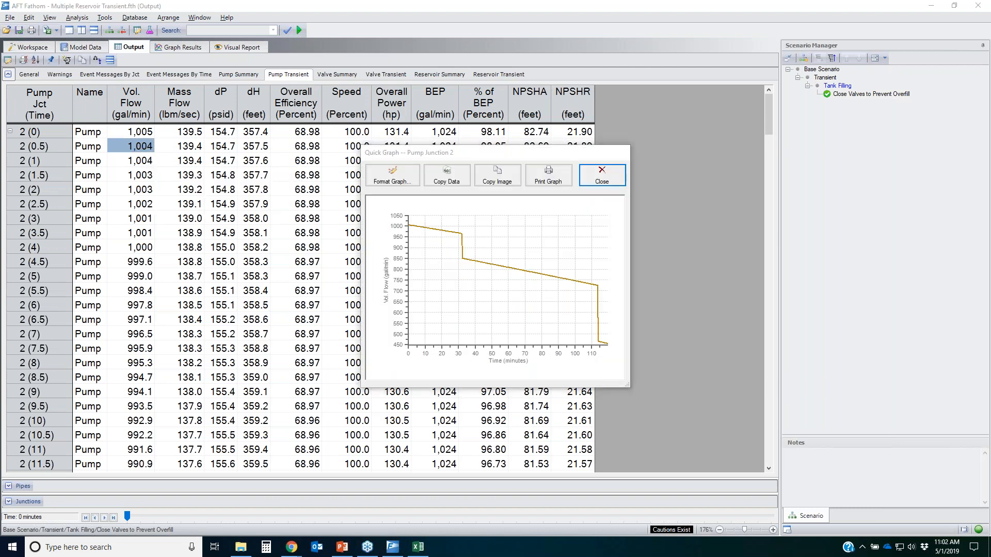
# Mark the start and end of the pump's volumetric flow curve and clear the marks
pyautogui.moveTo(414, 224); pyautogui.dragTo(413, 226)
pyautogui.moveTo(607, 265); pyautogui.dragTo(608, 260)
pyautogui.moveTo(606, 261); pyautogui.dragTo(627, 265)
pyautogui.moveTo(612, 342)
pyautogui.mouseDown()
pyautogui.moveTo(594, 354)
pyautogui.moveTo(607, 338)
pyautogui.mouseUp()
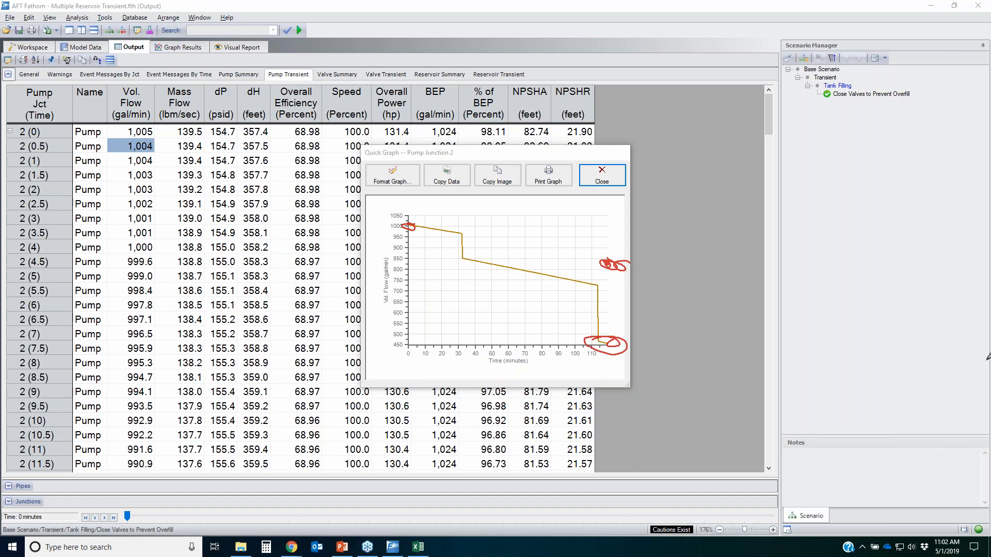
pyautogui.press('Escape')
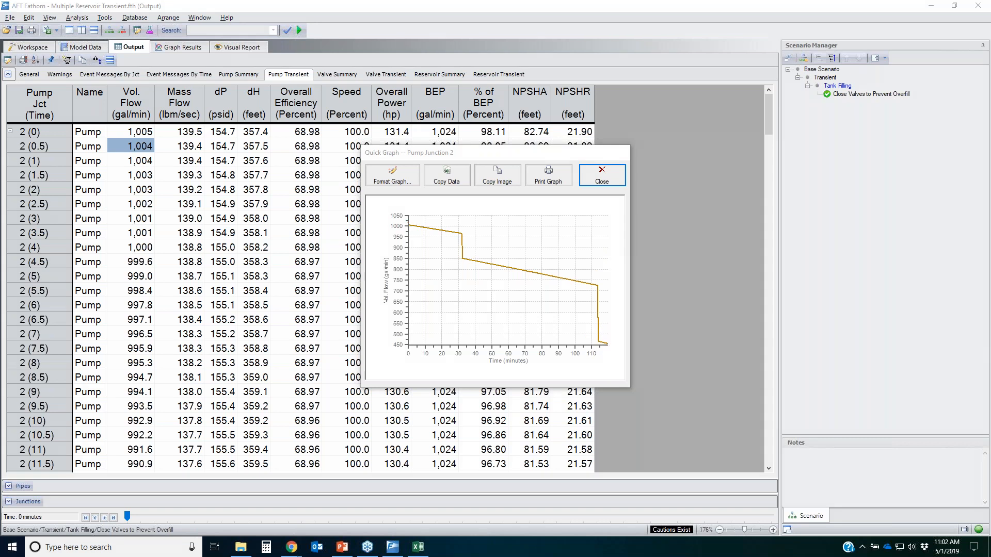
# Close the pump's flow graph and quick-graph its % of BEP instead
pyautogui.click(602, 175)
pyautogui.rightClick(490, 180)
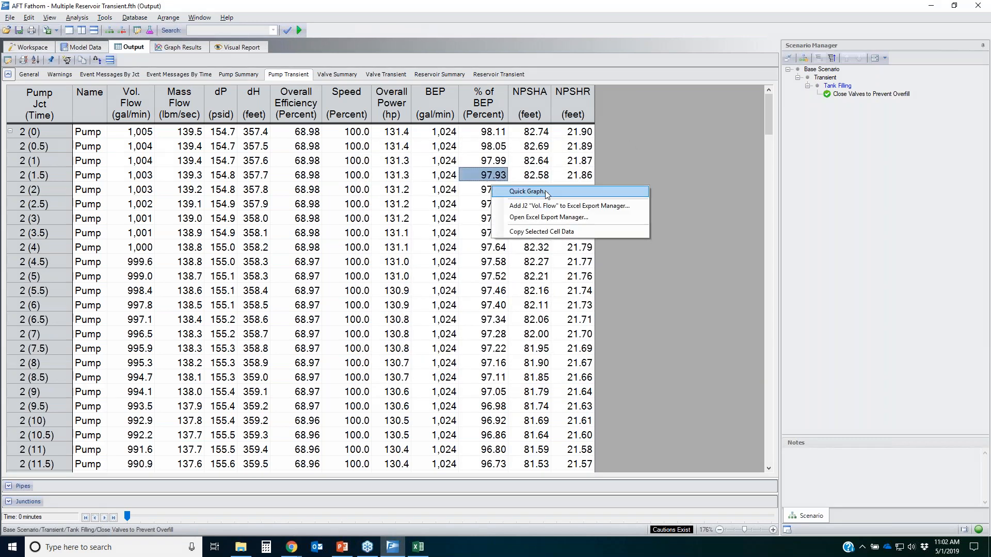
pyautogui.click(544, 191)
# Mark the first drop, the 70 percent level and the end of the % of BEP curve, then clear the marks and close the graph
pyautogui.hotkey('ctrl', '2')
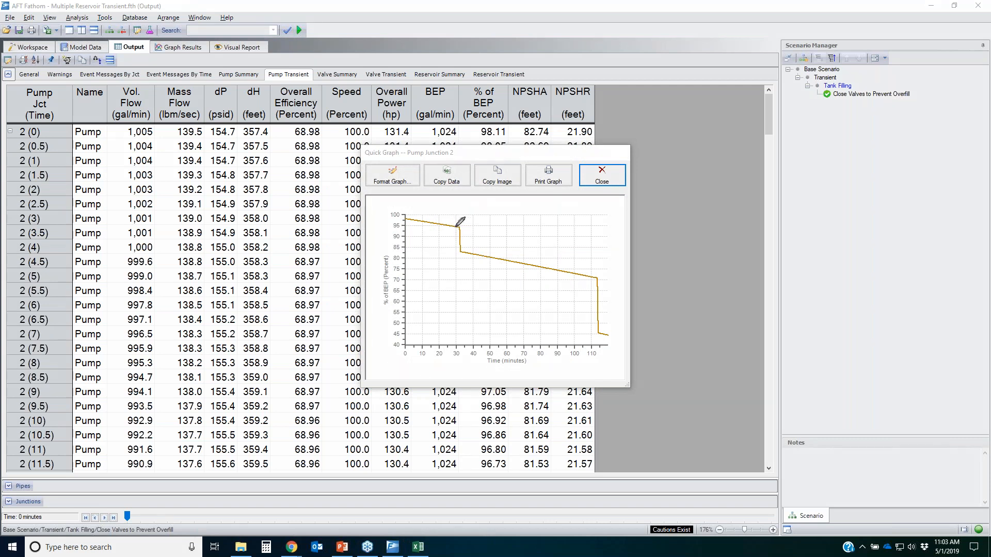
pyautogui.moveTo(454, 223)
pyautogui.mouseDown()
pyautogui.moveTo(461, 243)
pyautogui.moveTo(455, 224)
pyautogui.moveTo(468, 236)
pyautogui.moveTo(451, 228)
pyautogui.mouseUp()
pyautogui.moveTo(459, 251); pyautogui.dragTo(601, 280)
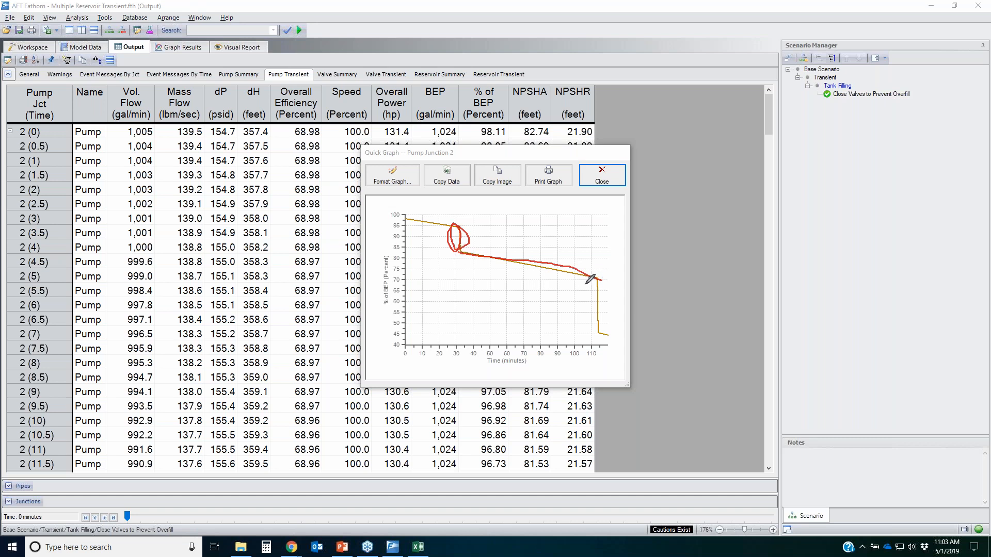
pyautogui.moveTo(398, 281); pyautogui.dragTo(602, 281)
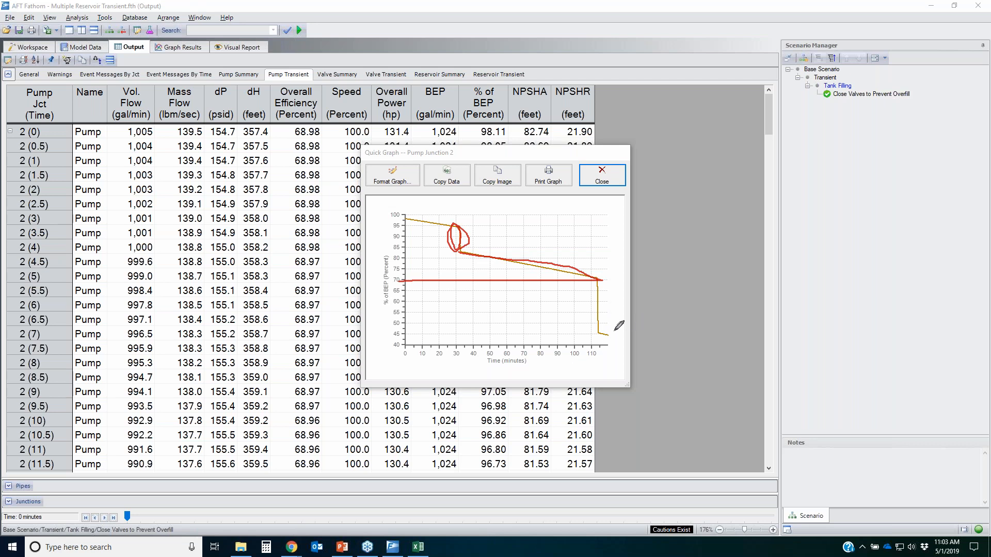
pyautogui.moveTo(595, 333)
pyautogui.mouseDown()
pyautogui.moveTo(628, 334)
pyautogui.moveTo(593, 334)
pyautogui.mouseUp()
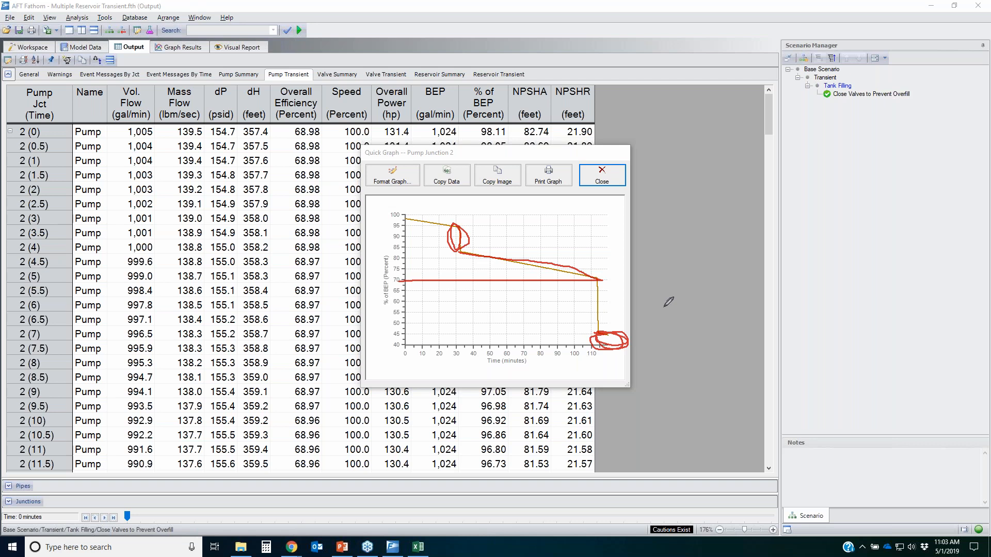
pyautogui.press('Escape')
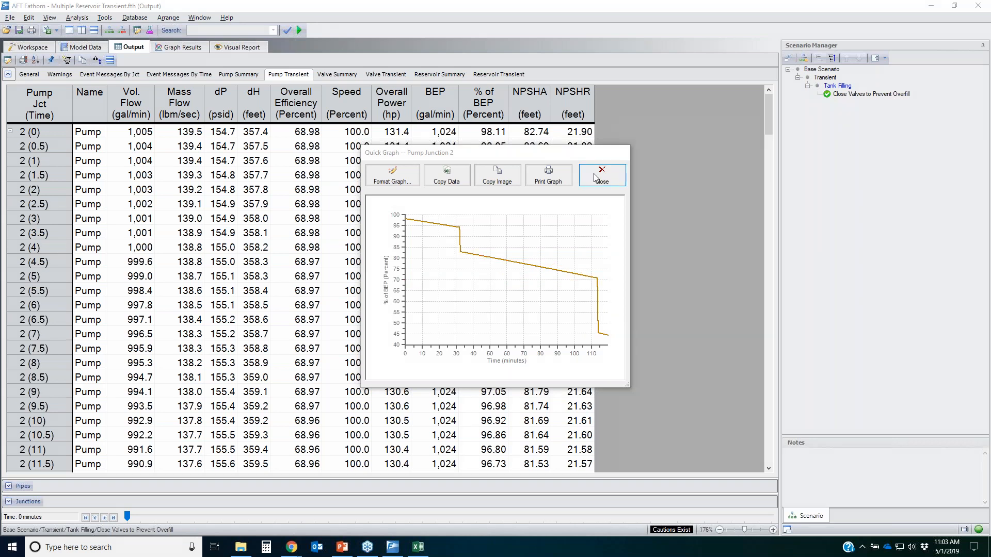
pyautogui.click(599, 177)
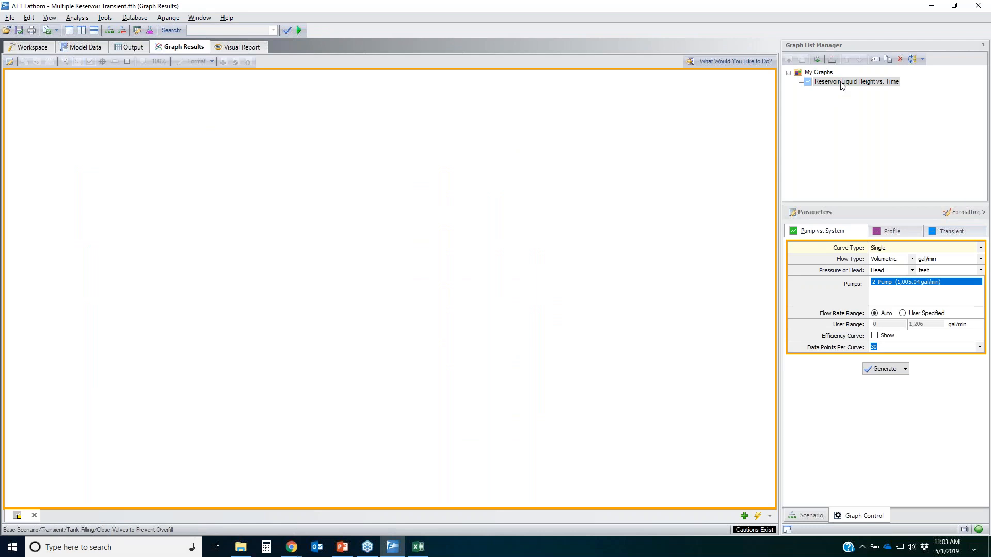
# Load the Reservoir Liquid Height vs. Time graph, mark the Junction 5 curve and the Junction 4 slope change, and clear the marks
pyautogui.click(841, 83)
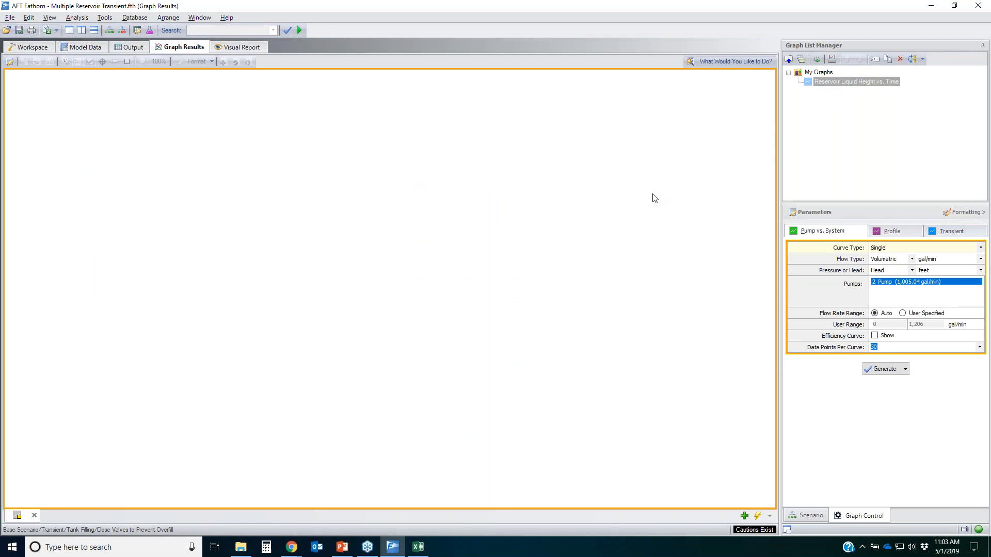
pyautogui.doubleClick(842, 81)
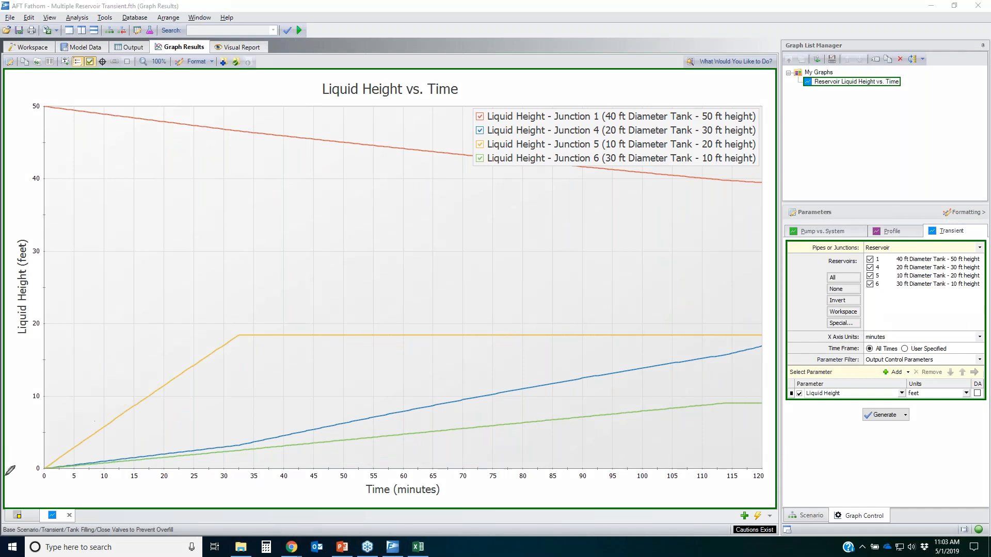
pyautogui.moveTo(44, 467); pyautogui.dragTo(181, 379)
pyautogui.moveTo(211, 348); pyautogui.dragTo(240, 330)
pyautogui.moveTo(243, 333)
pyautogui.mouseDown()
pyautogui.moveTo(233, 341)
pyautogui.moveTo(764, 334)
pyautogui.mouseUp()
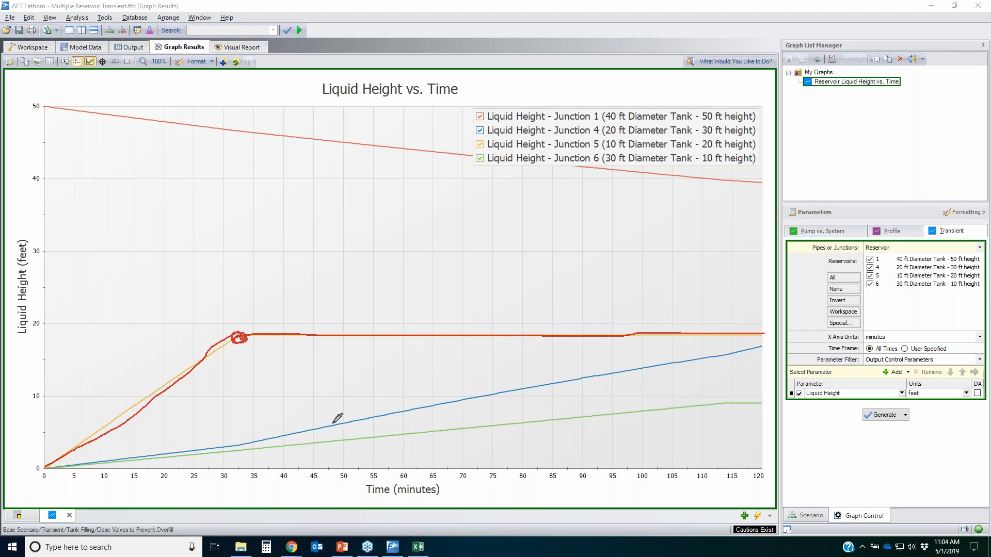
pyautogui.moveTo(234, 443)
pyautogui.mouseDown()
pyautogui.moveTo(251, 432)
pyautogui.moveTo(234, 420)
pyautogui.moveTo(253, 416)
pyautogui.mouseUp()
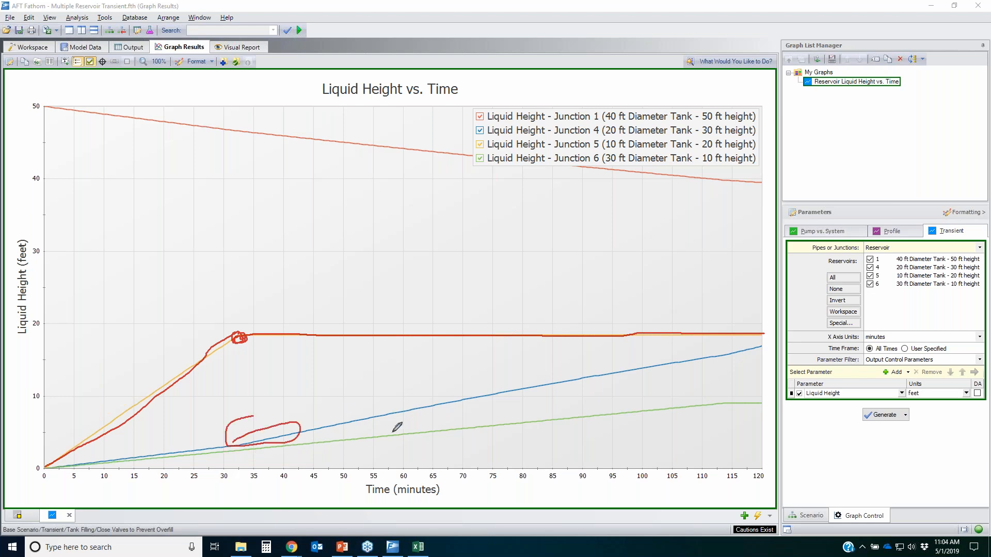
pyautogui.moveTo(308, 441); pyautogui.dragTo(324, 442)
pyautogui.press('e')
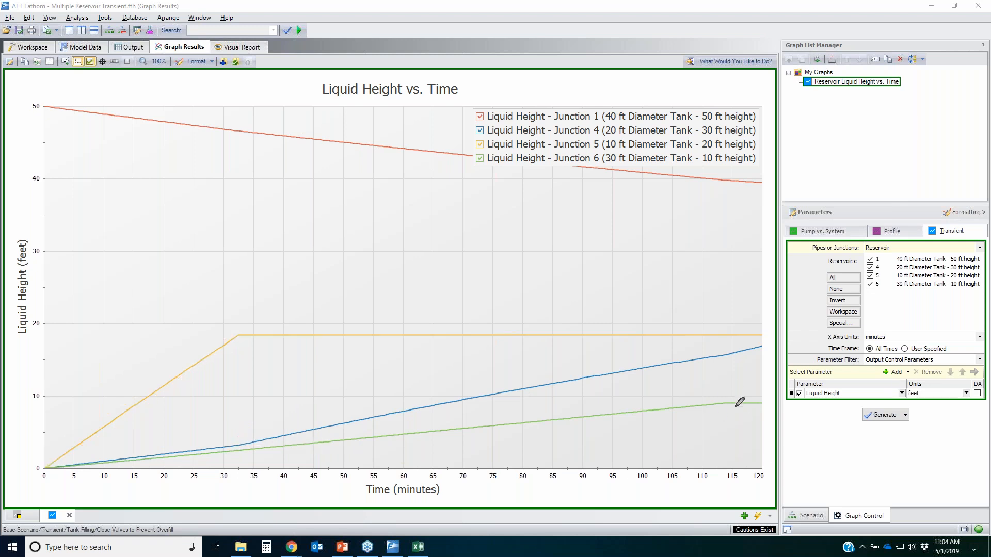
# Mark the final sections of the Junction 6 and Junction 4 liquid height curves and clear the marks
pyautogui.moveTo(748, 395)
pyautogui.mouseDown()
pyautogui.moveTo(719, 402)
pyautogui.moveTo(727, 407)
pyautogui.mouseUp()
pyautogui.moveTo(736, 349)
pyautogui.mouseDown()
pyautogui.moveTo(769, 360)
pyautogui.moveTo(771, 345)
pyautogui.mouseUp()
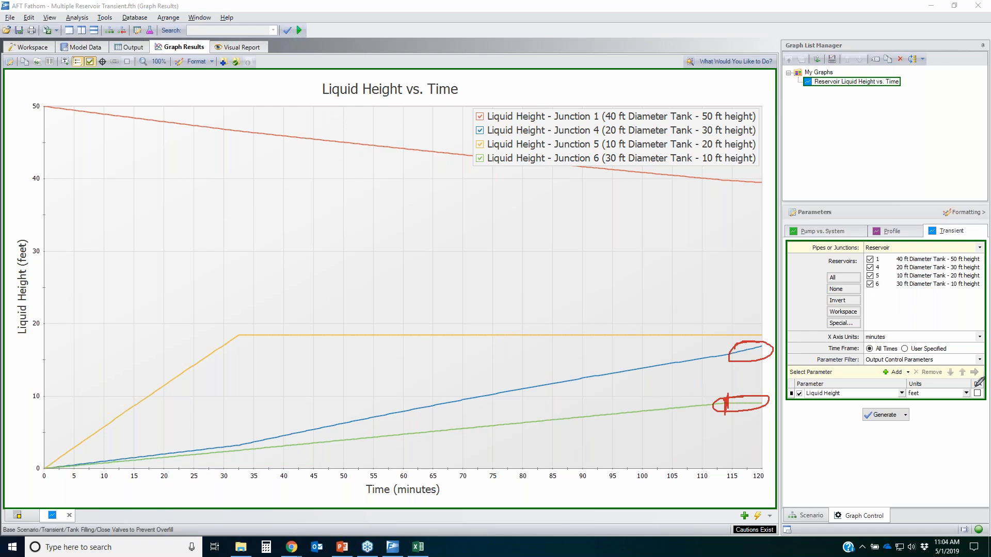
pyautogui.press('Escape')
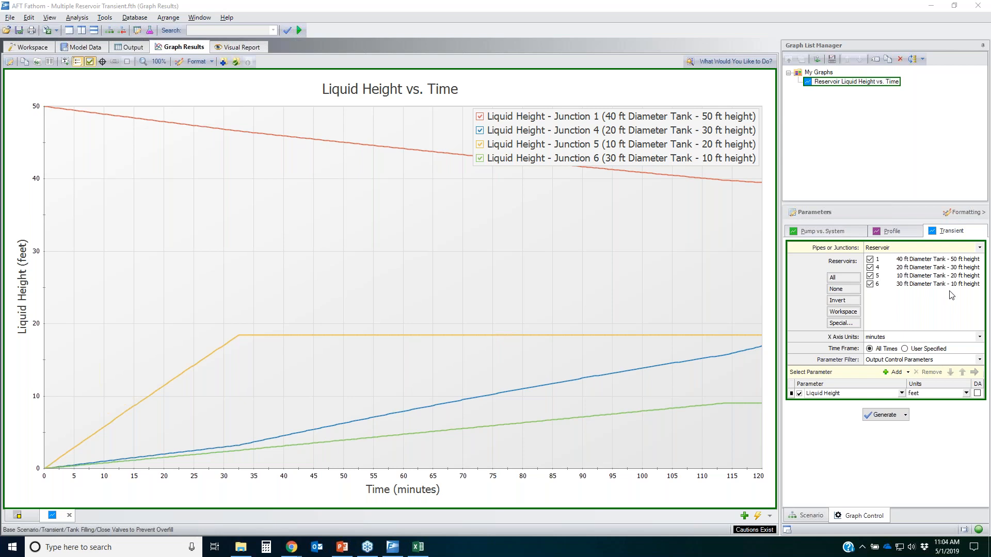
# Generate a transient graph of Volumetric Flow Rate in gal/min for valves 8, 9 and 10
pyautogui.click(980, 249)
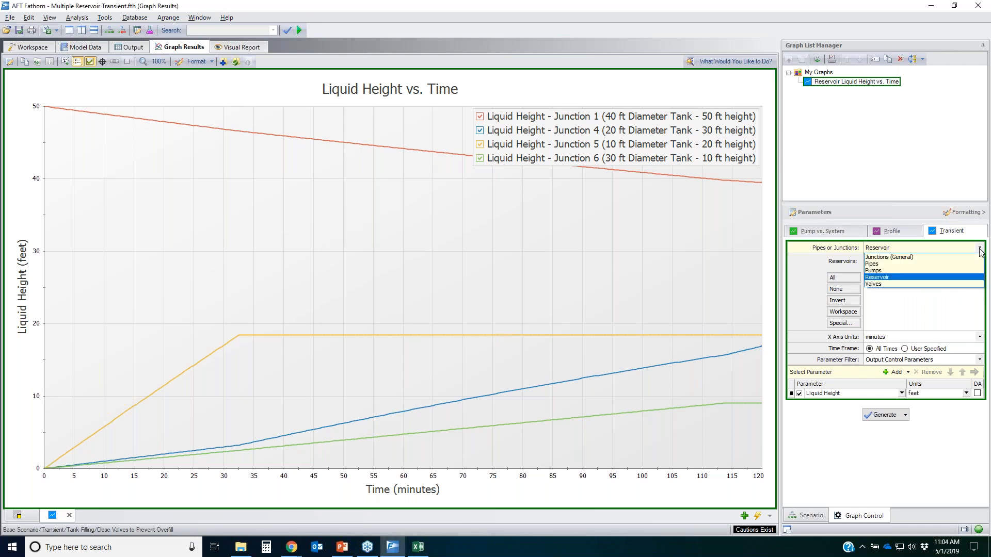
pyautogui.click(883, 284)
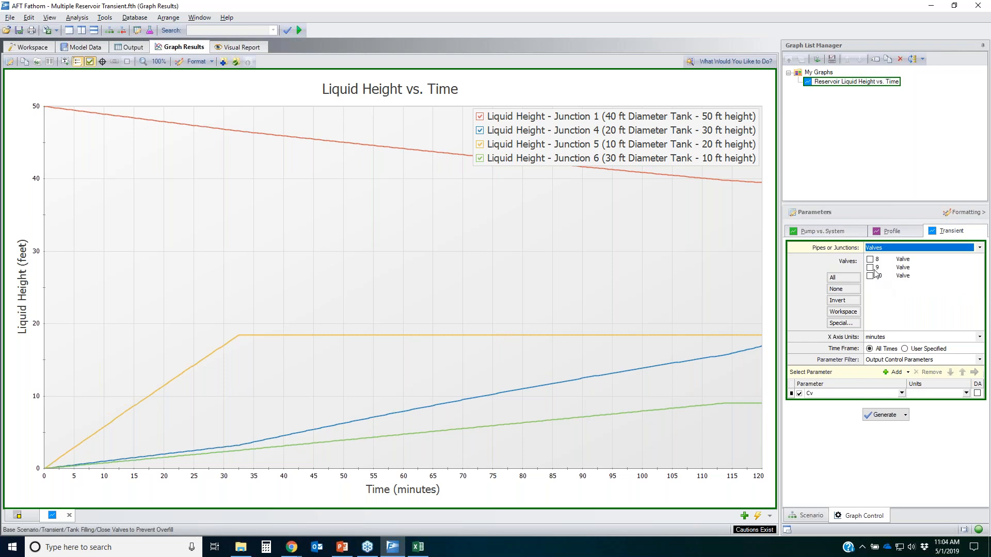
pyautogui.click(843, 278)
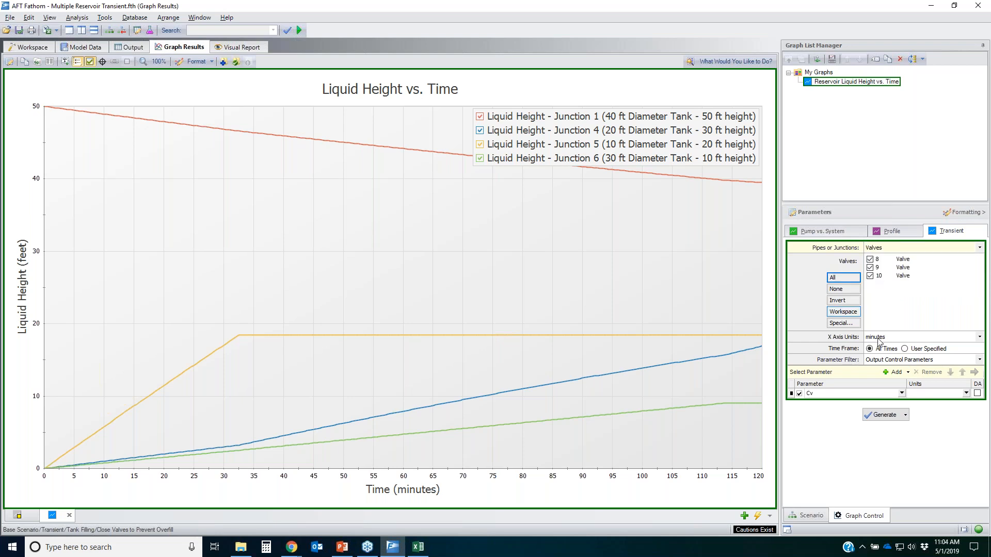
pyautogui.click(902, 393)
pyautogui.click(857, 450)
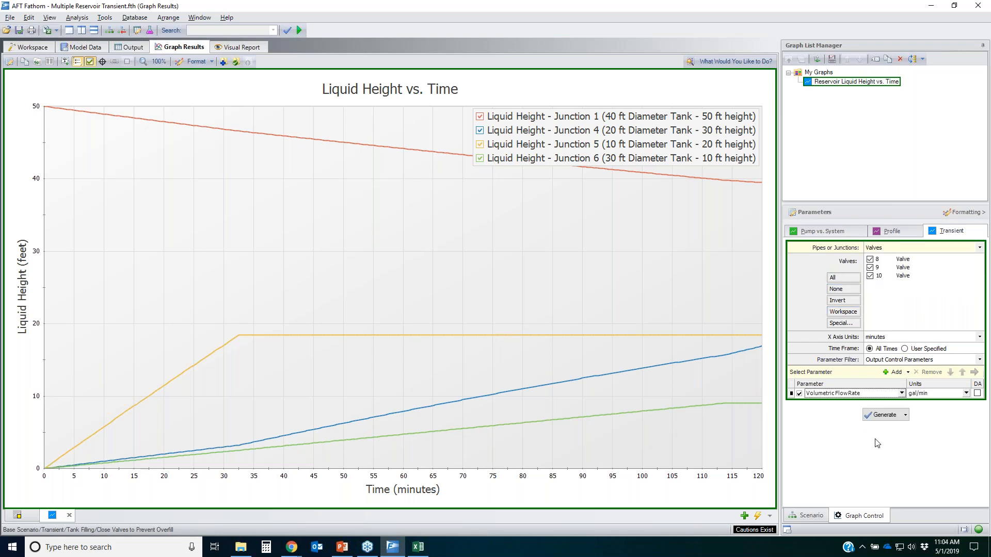
pyautogui.click(884, 415)
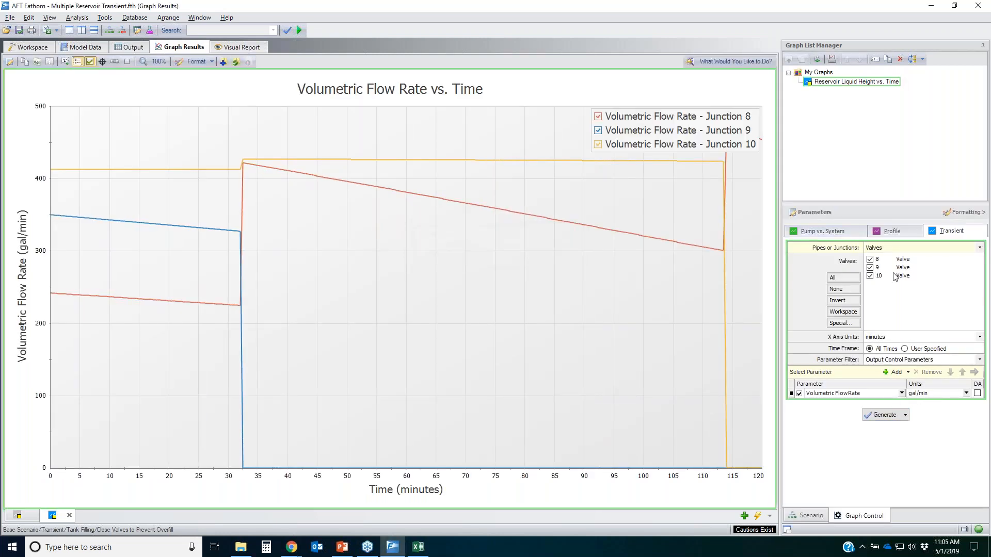
# Hide the Junction 9 and Junction 10 curves so that only Junction 8's flow rate is plotted
pyautogui.click(597, 117)
pyautogui.click(597, 144)
pyautogui.click(598, 130)
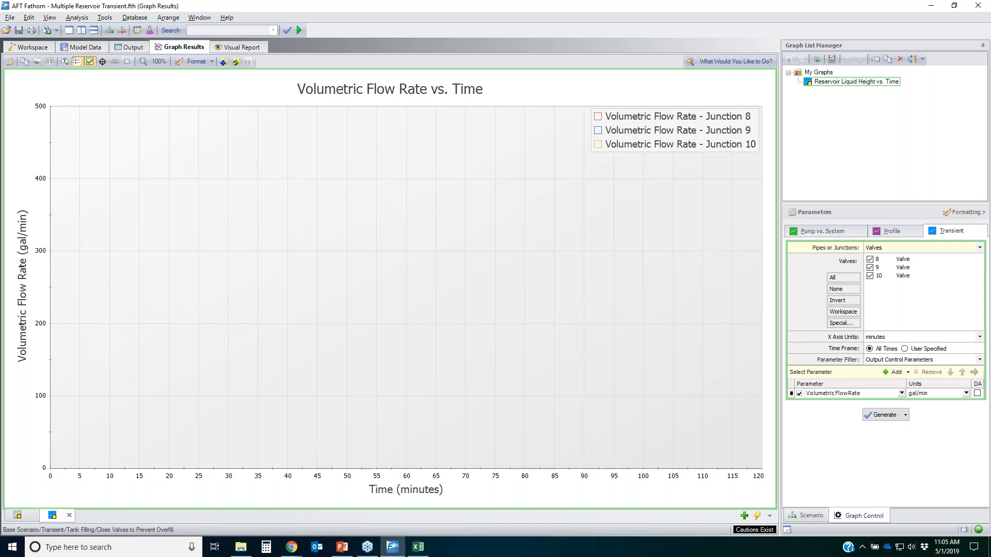
pyautogui.click(598, 117)
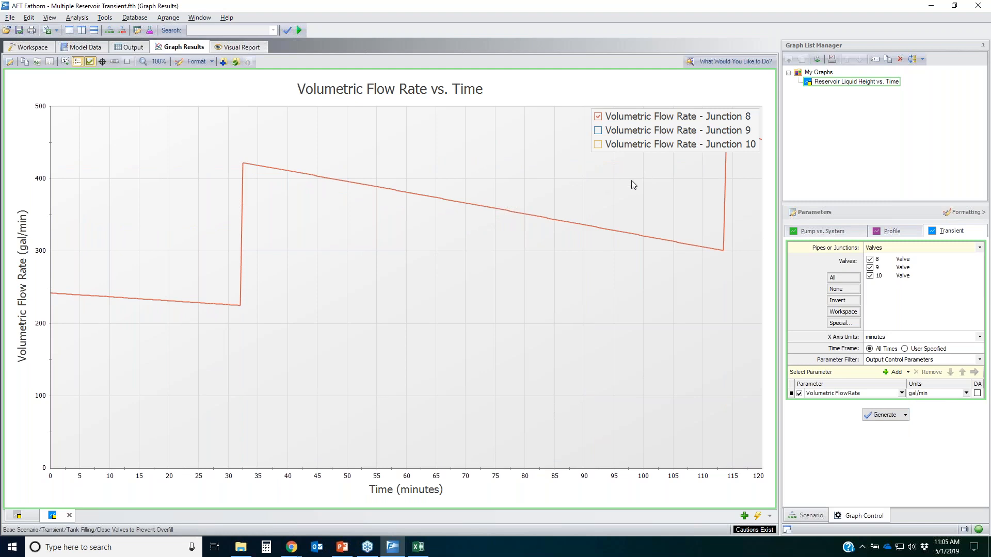
# Place the graph results beside the workspace, collapse the graph controls, and show the model workspace
pyautogui.doubleClick(181, 47)
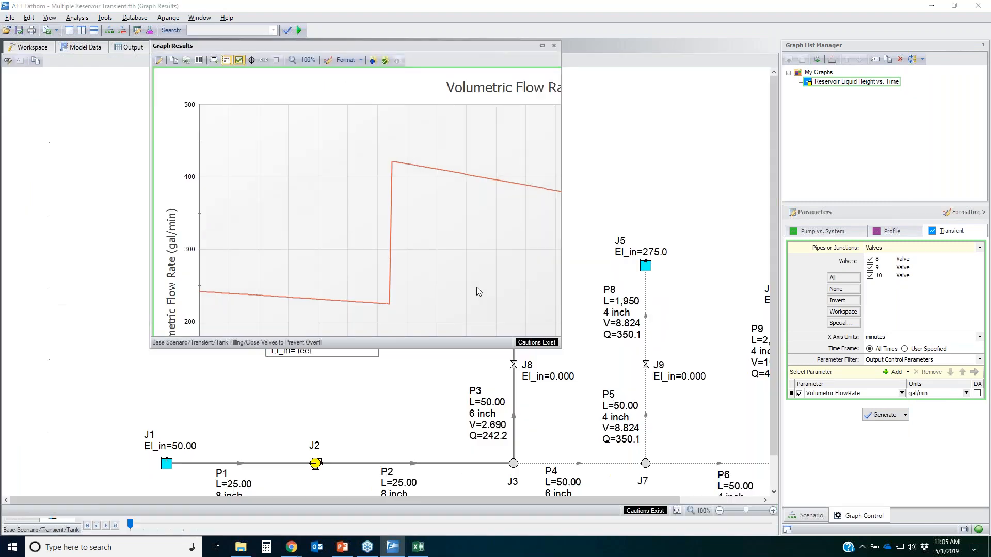
pyautogui.moveTo(173, 46); pyautogui.dragTo(411, 291)
pyautogui.click(983, 46)
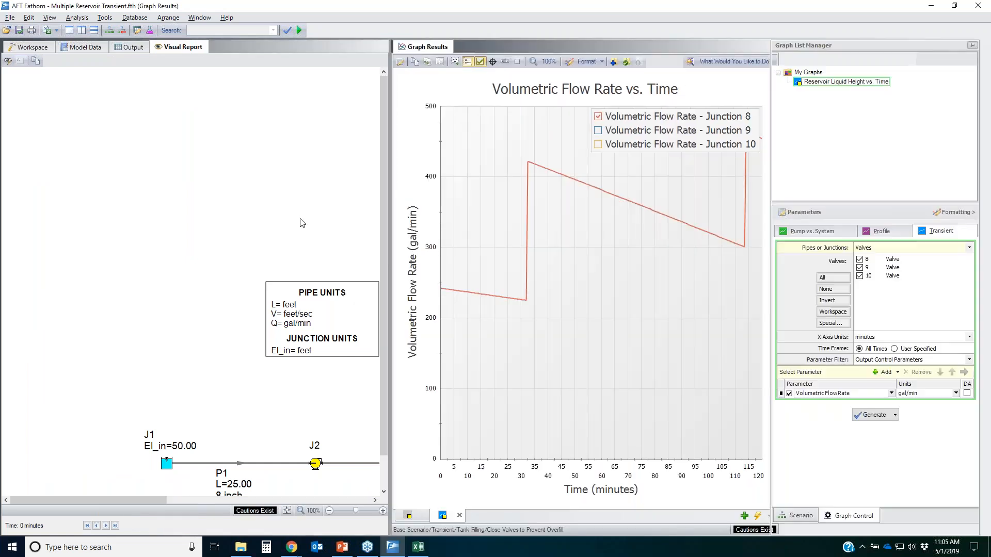
pyautogui.click(29, 47)
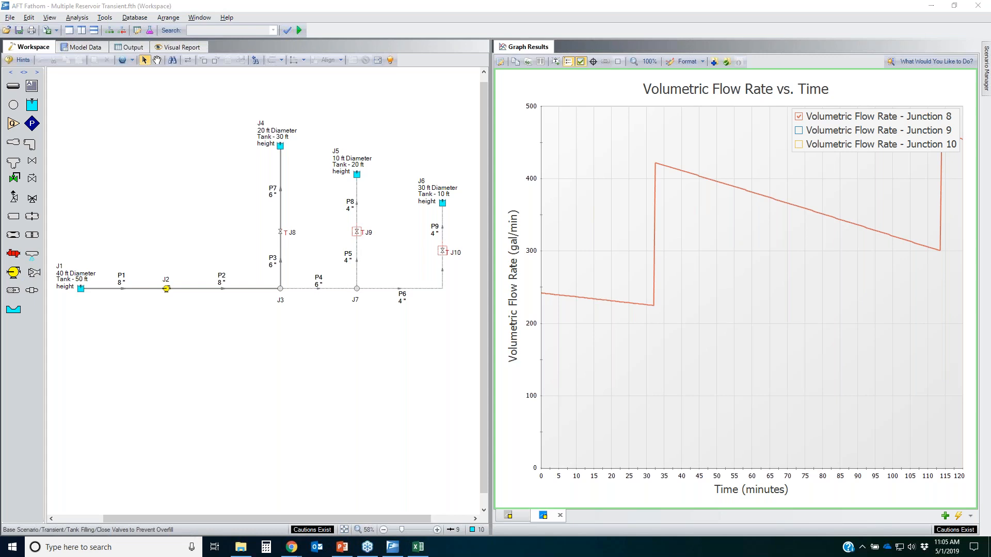
# Circle the J4 tank branch in the model, trace Junction 8's flow rate curve, and clear the marks
pyautogui.moveTo(252, 151)
pyautogui.mouseDown()
pyautogui.moveTo(246, 230)
pyautogui.moveTo(240, 157)
pyautogui.mouseUp()
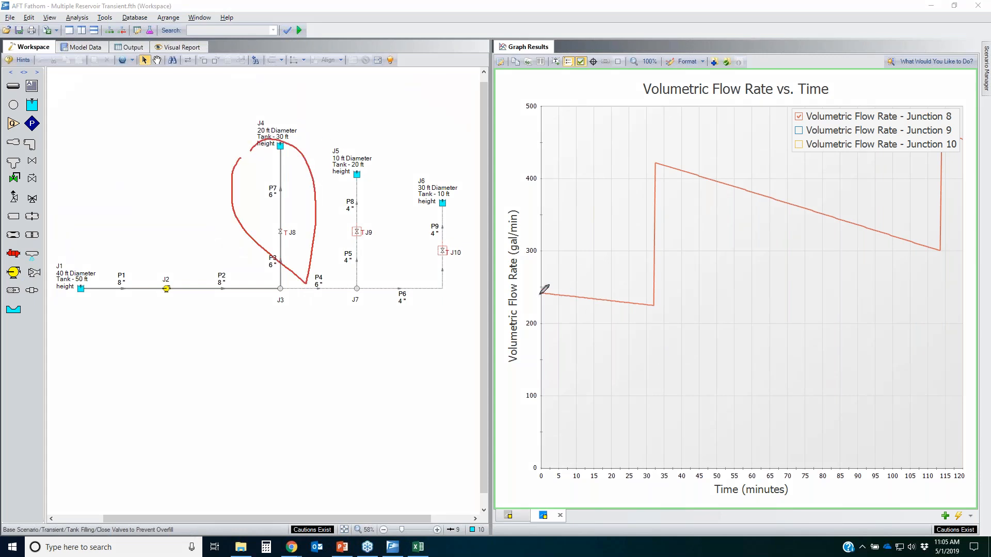
pyautogui.moveTo(540, 294)
pyautogui.mouseDown()
pyautogui.moveTo(665, 304)
pyautogui.moveTo(671, 226)
pyautogui.moveTo(653, 130)
pyautogui.moveTo(837, 194)
pyautogui.moveTo(937, 247)
pyautogui.moveTo(935, 121)
pyautogui.moveTo(990, 175)
pyautogui.mouseUp()
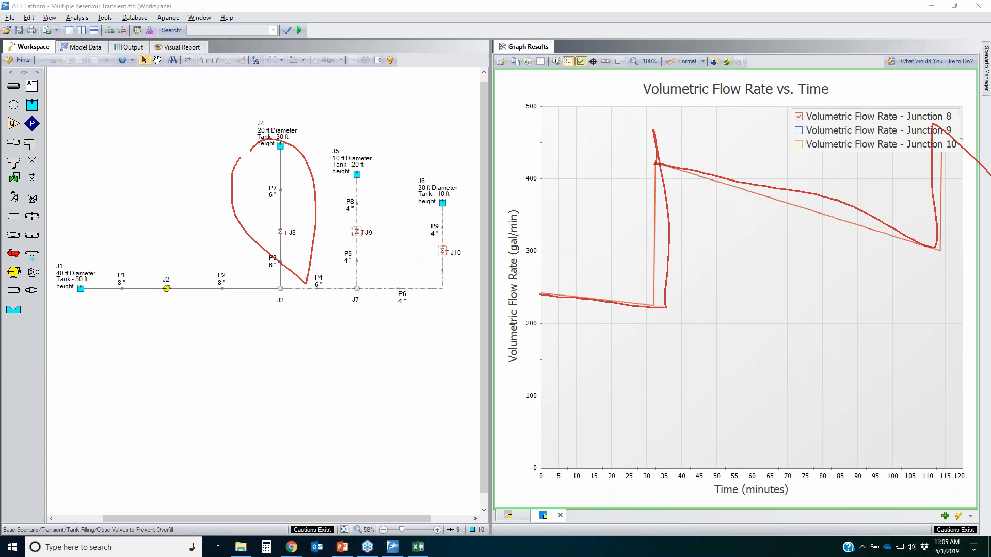
pyautogui.press('Escape')
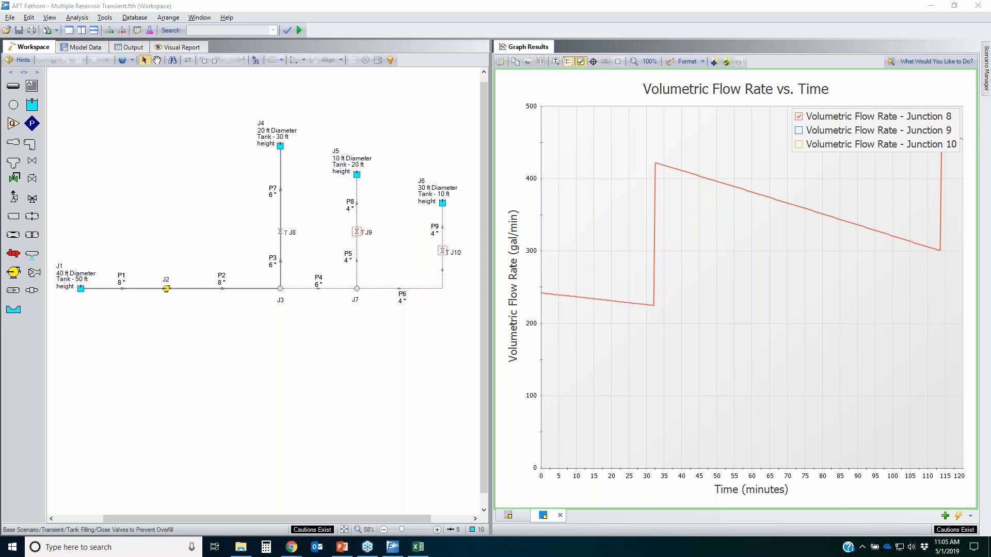
# Plot Junction 9's flow rate alone in place of Junction 8, followed by Junction 10 alone, and mark the Junction 10 curve
pyautogui.click(799, 117)
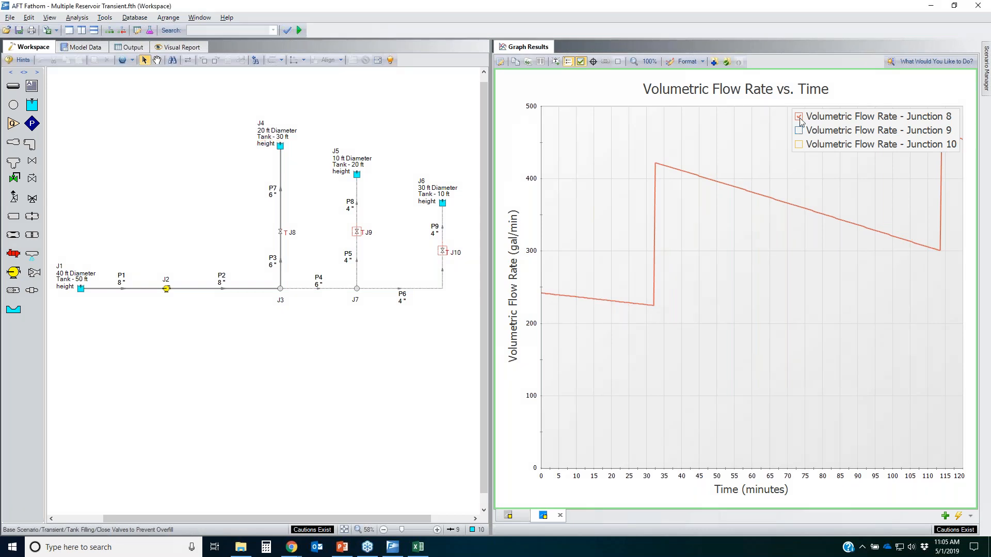
pyautogui.click(799, 130)
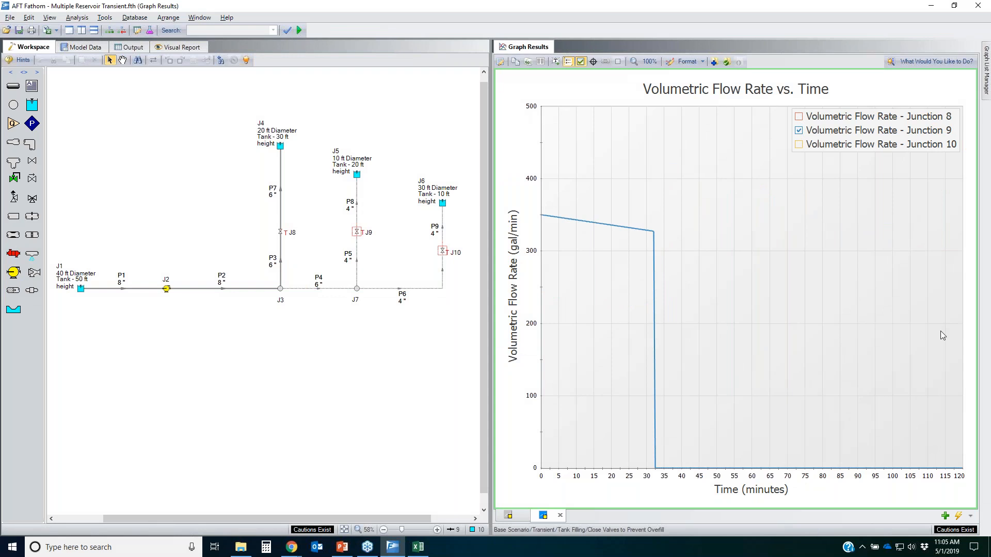
pyautogui.click(799, 131)
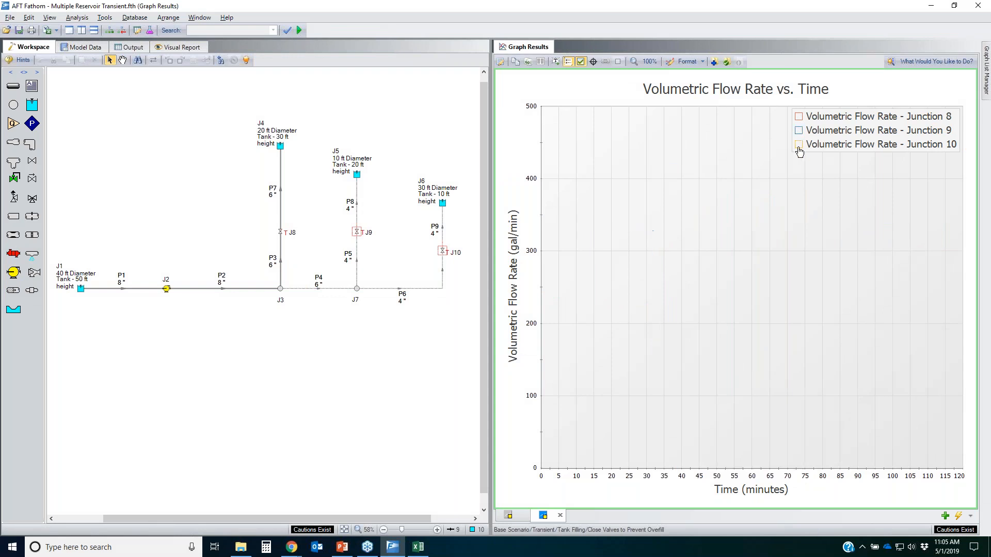
pyautogui.click(799, 146)
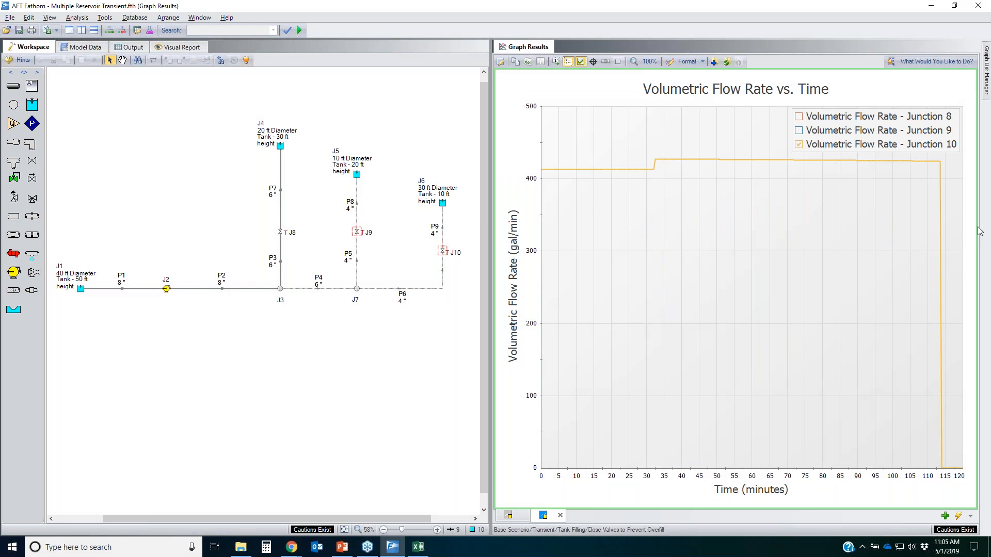
pyautogui.moveTo(654, 164)
pyautogui.mouseDown()
pyautogui.moveTo(655, 152)
pyautogui.moveTo(663, 163)
pyautogui.moveTo(940, 162)
pyautogui.moveTo(928, 432)
pyautogui.mouseUp()
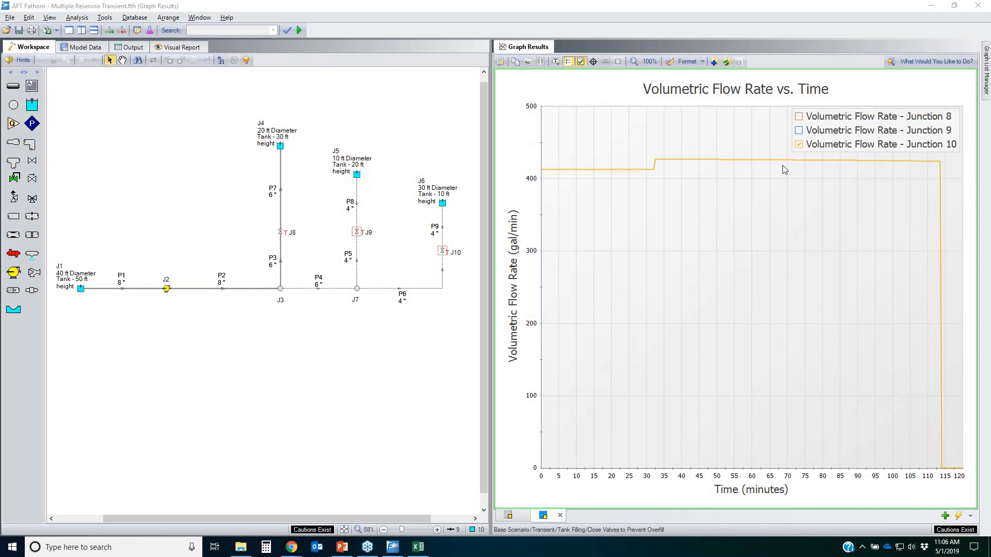
# Plot only Junction 8's flow rate again and circle tanks J1, J4, J5 and J6 in the model
pyautogui.click(796, 145)
pyautogui.click(798, 117)
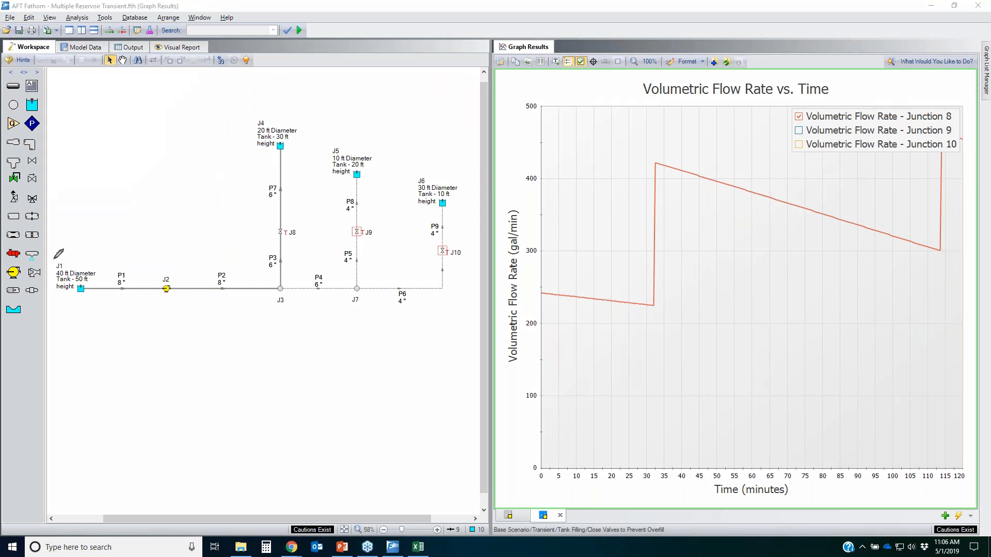
pyautogui.moveTo(54, 255)
pyautogui.mouseDown()
pyautogui.moveTo(102, 301)
pyautogui.moveTo(55, 258)
pyautogui.mouseUp()
pyautogui.moveTo(242, 134)
pyautogui.mouseDown()
pyautogui.moveTo(289, 151)
pyautogui.moveTo(264, 112)
pyautogui.mouseUp()
pyautogui.moveTo(324, 140)
pyautogui.mouseDown()
pyautogui.moveTo(388, 157)
pyautogui.moveTo(346, 151)
pyautogui.mouseUp()
pyautogui.moveTo(409, 182)
pyautogui.mouseDown()
pyautogui.moveTo(417, 202)
pyautogui.moveTo(432, 175)
pyautogui.mouseUp()
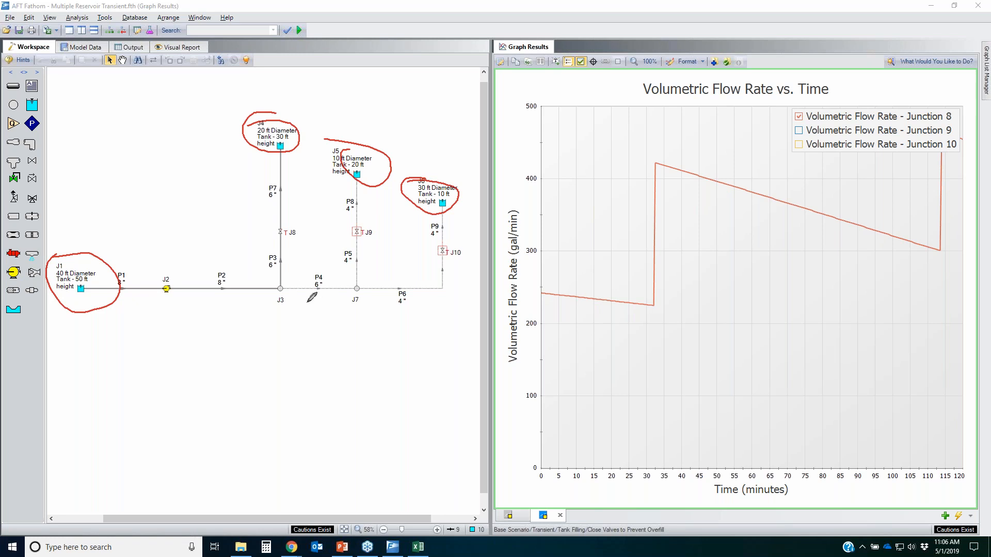
# Circle the two jumps in Junction 8's flow rate curve and pump J2 in the model, and clear all marks
pyautogui.moveTo(671, 155)
pyautogui.mouseDown()
pyautogui.moveTo(632, 263)
pyautogui.moveTo(648, 186)
pyautogui.mouseUp()
pyautogui.moveTo(956, 213)
pyautogui.mouseDown()
pyautogui.moveTo(917, 251)
pyautogui.moveTo(955, 208)
pyautogui.mouseUp()
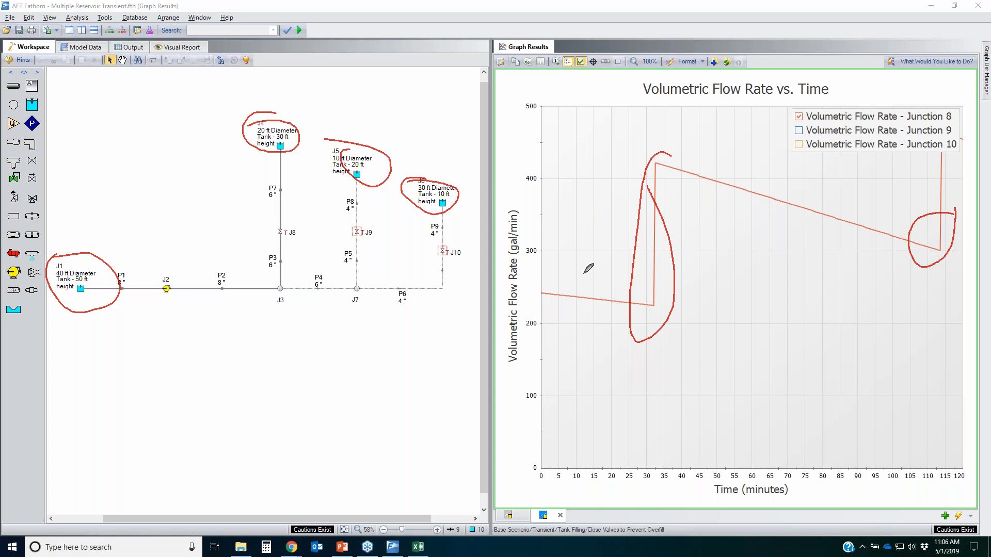
pyautogui.click(149, 275)
pyautogui.moveTo(177, 269); pyautogui.dragTo(156, 271)
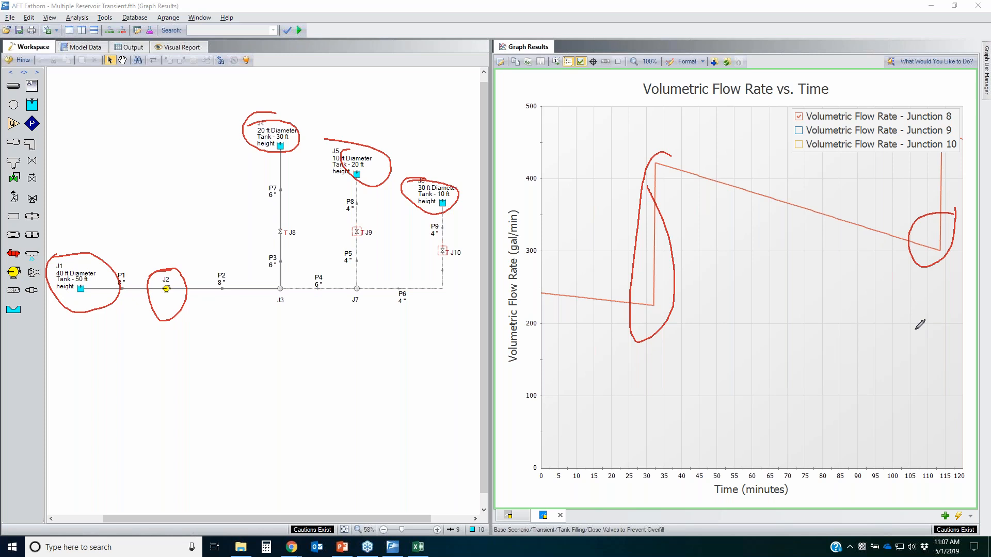
pyautogui.press('Escape')
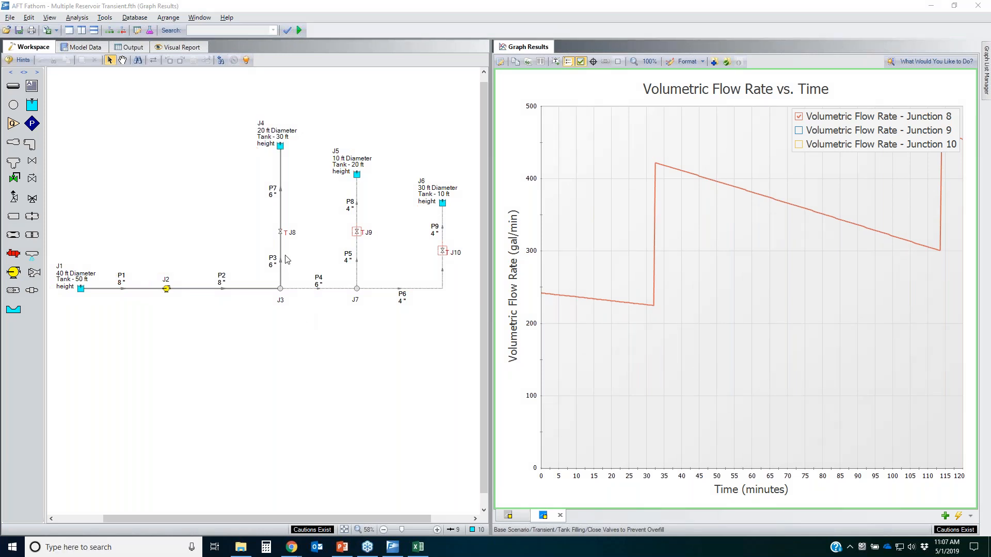
# Inspect valve J8's transient properties, circling the Single Event initiation, transient data and event condition, and close them without changes
pyautogui.click(280, 233)
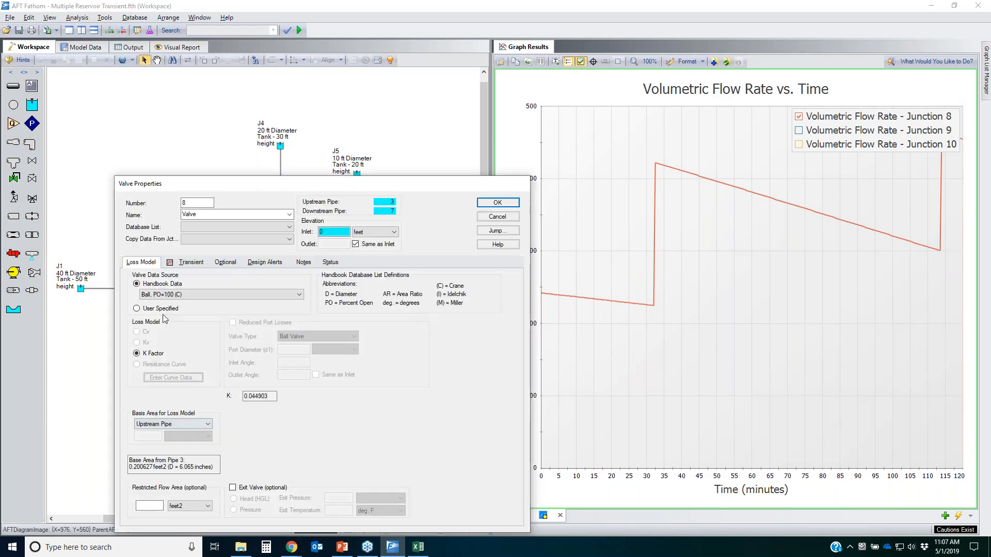
pyautogui.click(199, 265)
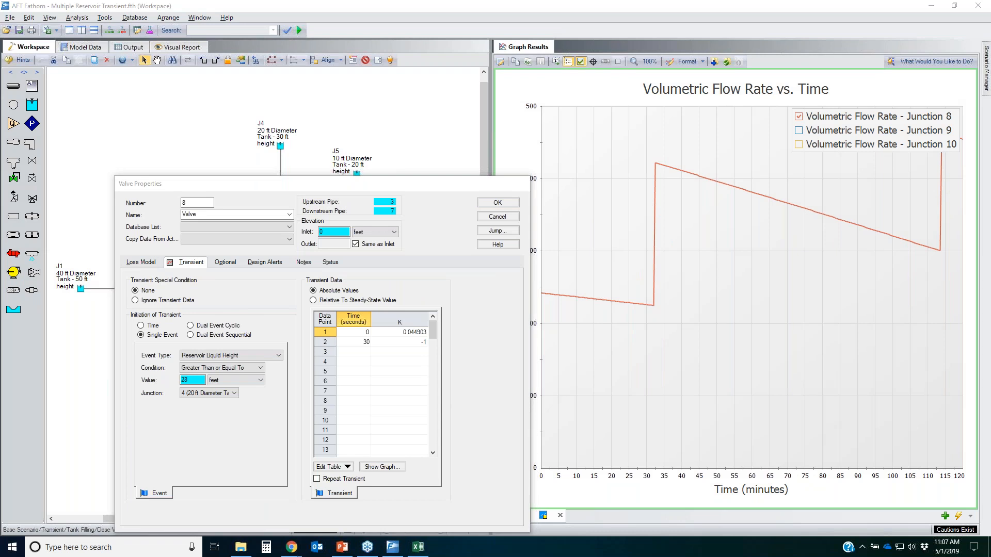
pyautogui.moveTo(180, 328)
pyautogui.mouseDown()
pyautogui.moveTo(116, 336)
pyautogui.moveTo(175, 341)
pyautogui.mouseUp()
pyautogui.moveTo(364, 307)
pyautogui.mouseDown()
pyautogui.moveTo(418, 350)
pyautogui.moveTo(388, 305)
pyautogui.mouseUp()
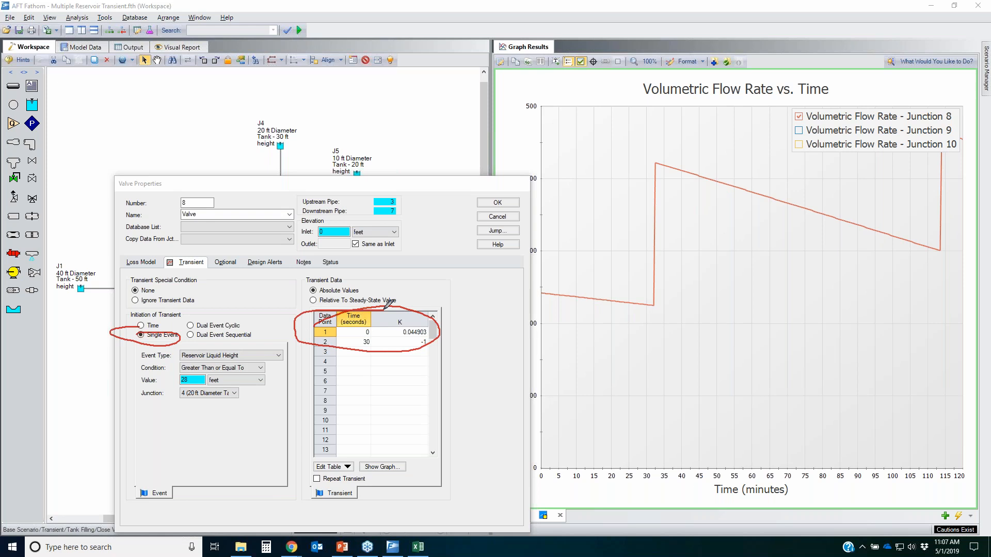
pyautogui.click(128, 361)
pyautogui.moveTo(144, 355)
pyautogui.mouseDown()
pyautogui.moveTo(232, 407)
pyautogui.moveTo(140, 354)
pyautogui.mouseUp()
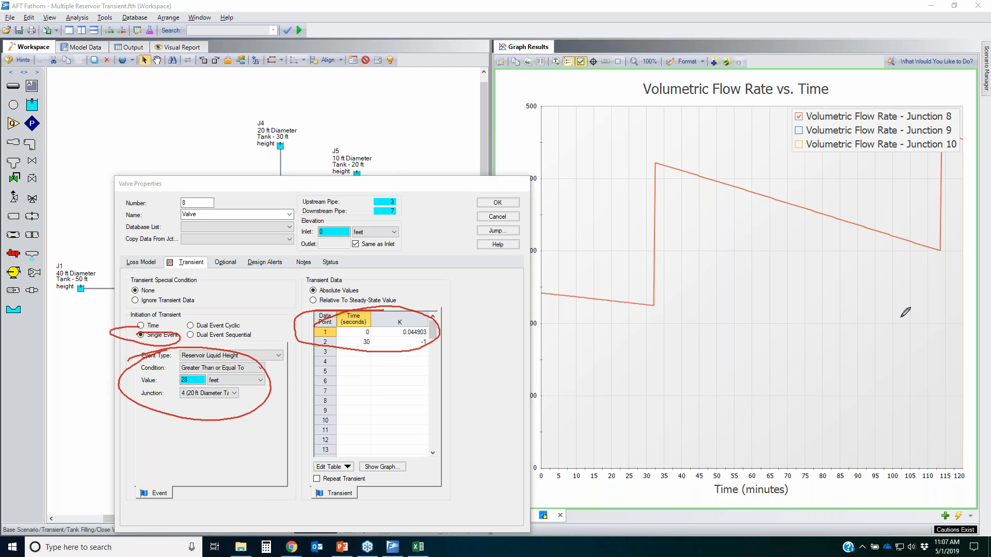
pyautogui.press('Escape')
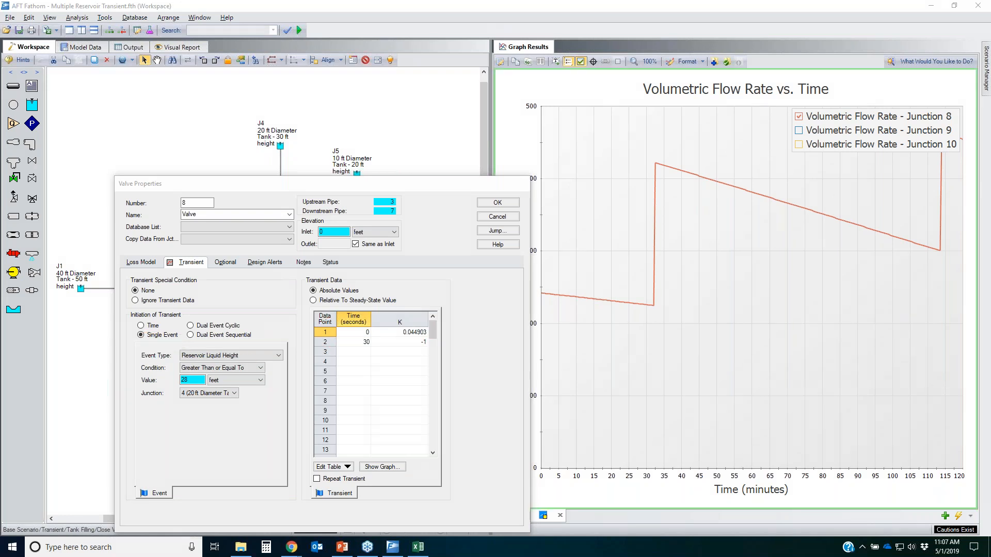
pyautogui.click(497, 217)
# Switch to the AFT Video Tutorials page in Chrome and open the site's Upcoming Webinars list
pyautogui.moveTo(292, 547)
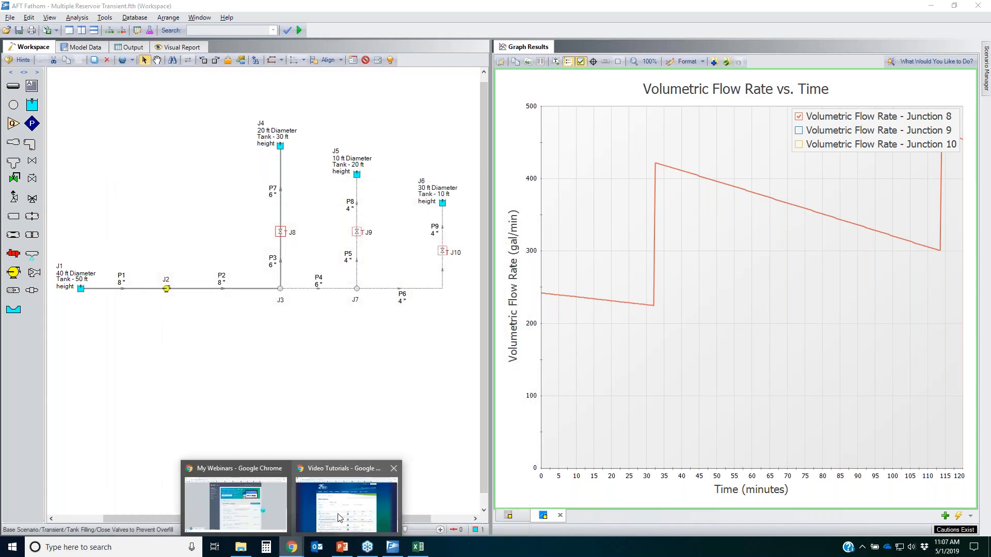
pyautogui.click(351, 504)
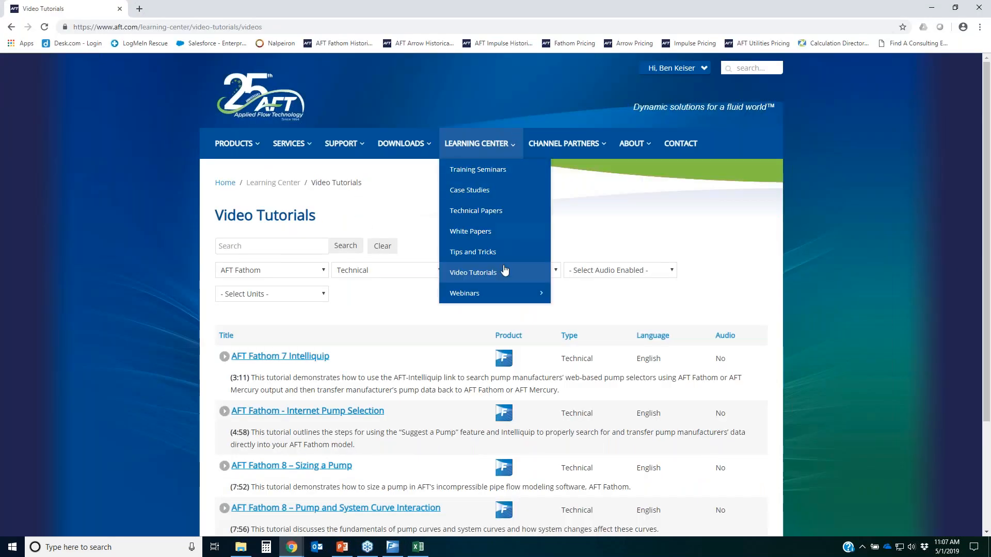
pyautogui.moveTo(481, 159)
pyautogui.moveTo(507, 292)
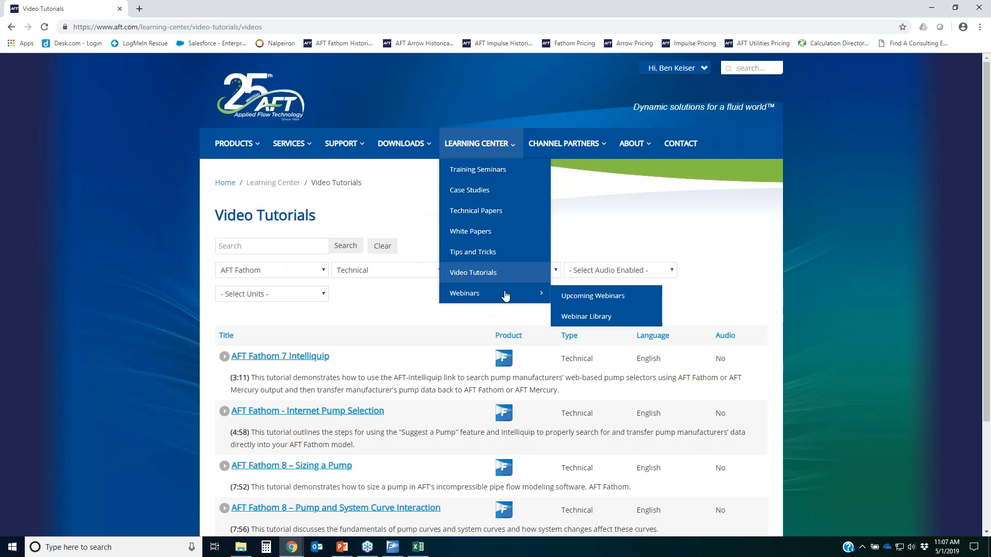
pyautogui.click(592, 296)
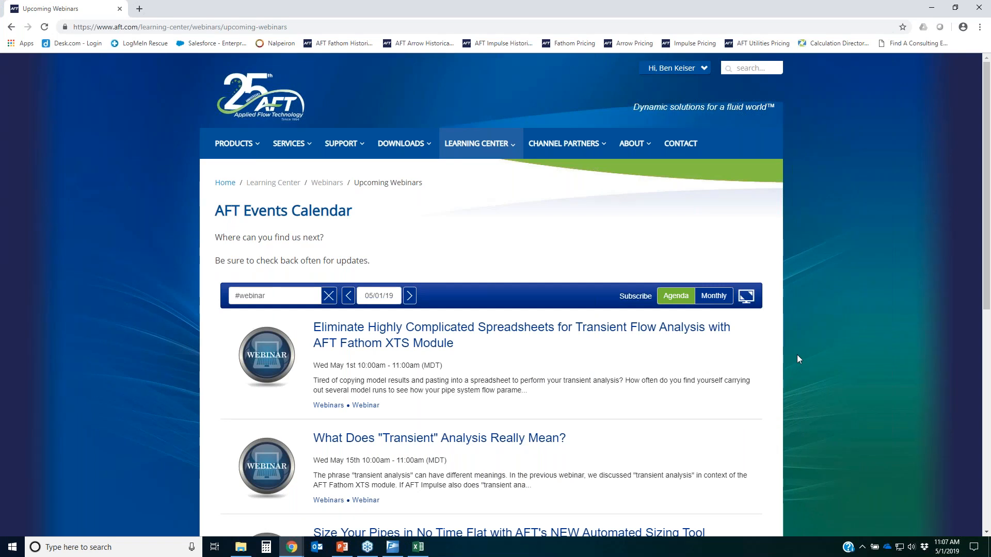
pyautogui.scroll(-2, 797, 355)
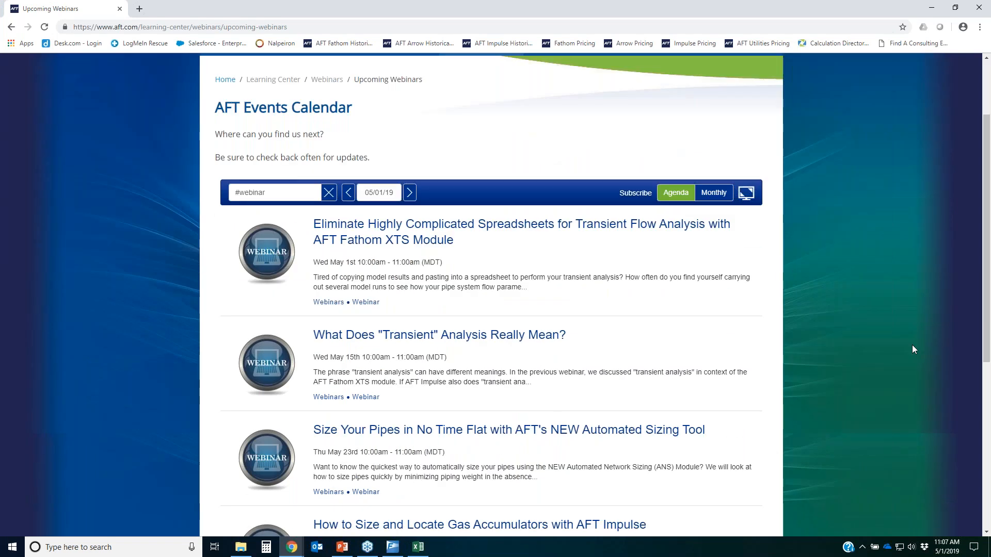
# Circle the "What Does 'Transient' Analysis Really Mean?" webinar and the AFT Fathom XTS Module webinar, and clear the marks
pyautogui.hotkey('ctrl', '2')
pyautogui.moveTo(274, 324)
pyautogui.mouseDown()
pyautogui.moveTo(663, 311)
pyautogui.moveTo(446, 360)
pyautogui.mouseUp()
pyautogui.moveTo(268, 350); pyautogui.dragTo(377, 317)
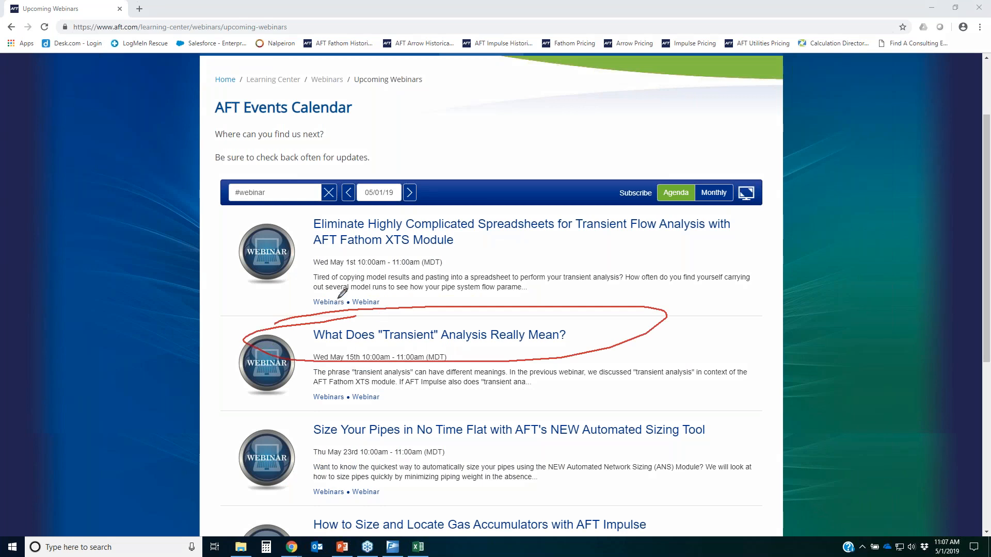
pyautogui.moveTo(285, 221)
pyautogui.mouseDown()
pyautogui.moveTo(305, 213)
pyautogui.moveTo(700, 214)
pyautogui.moveTo(411, 274)
pyautogui.moveTo(361, 209)
pyautogui.mouseUp()
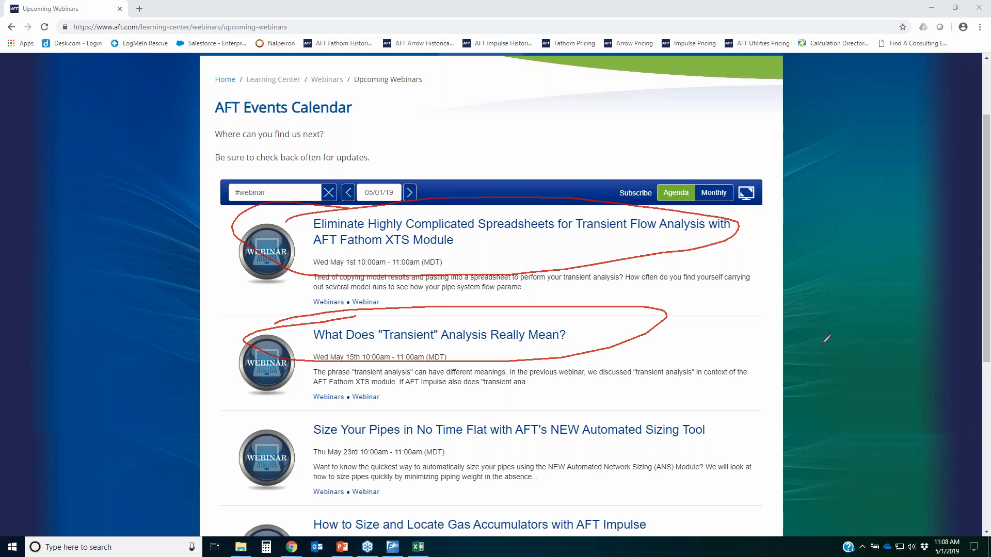
pyautogui.press('Escape')
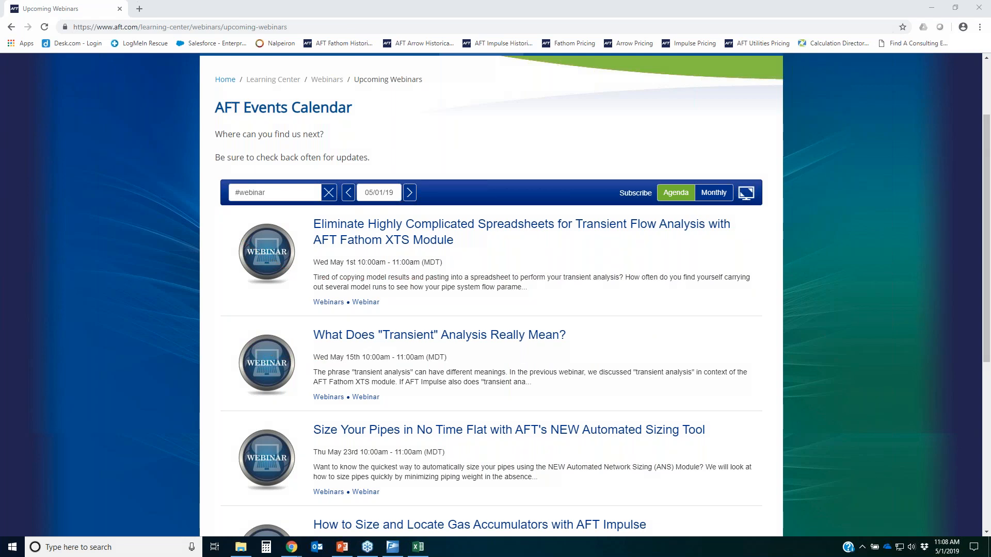